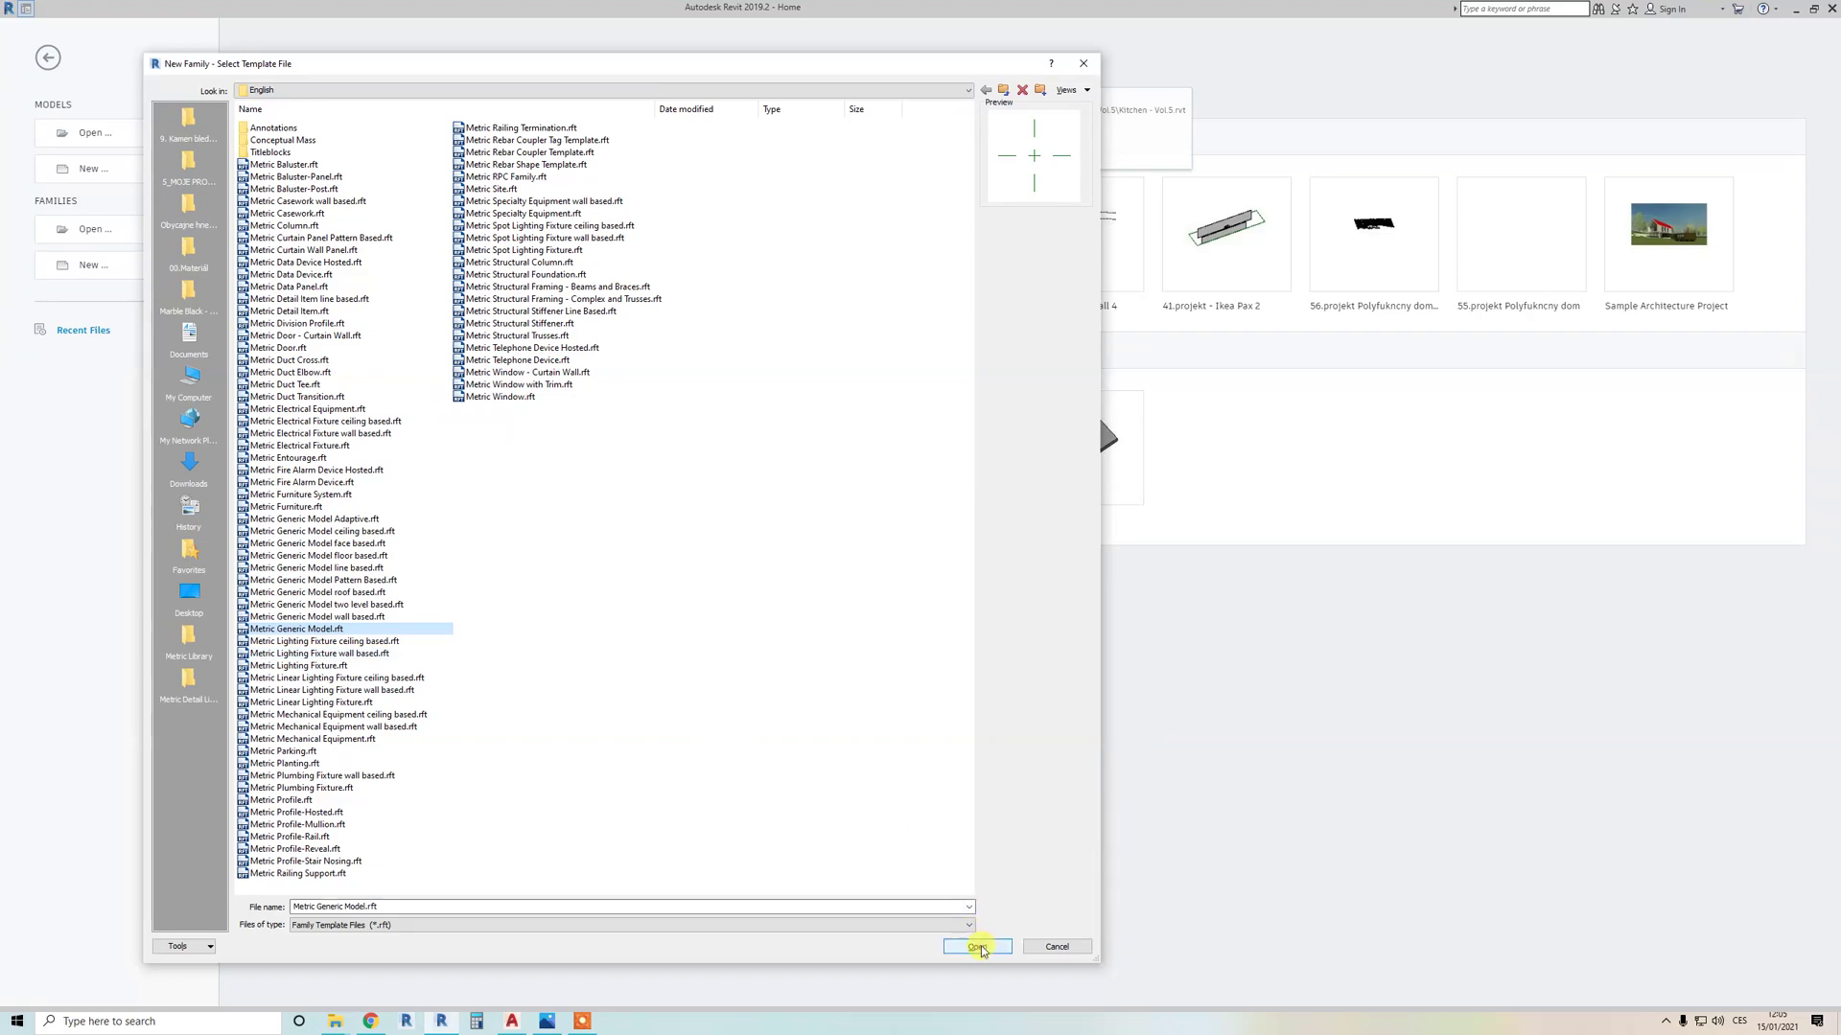
Step: Create a new family from the Metric Generic Model.rft template
left_click(976, 947)
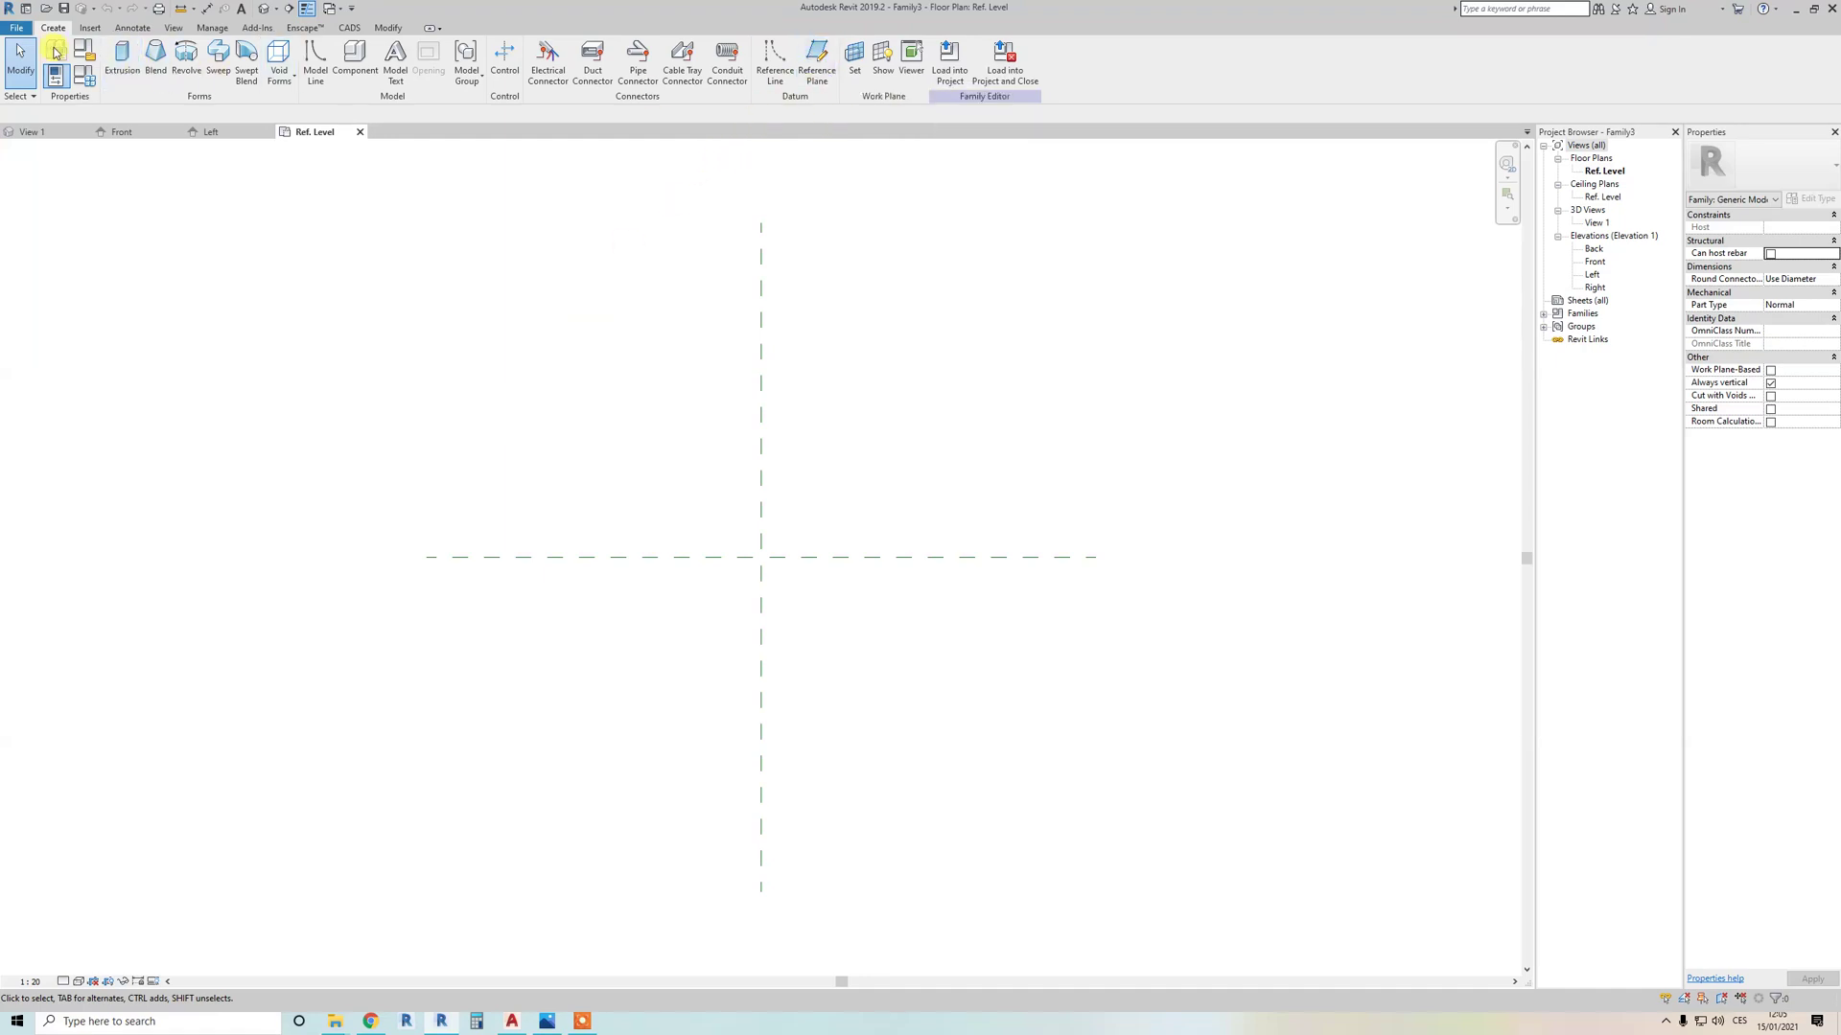
left_click(817, 58)
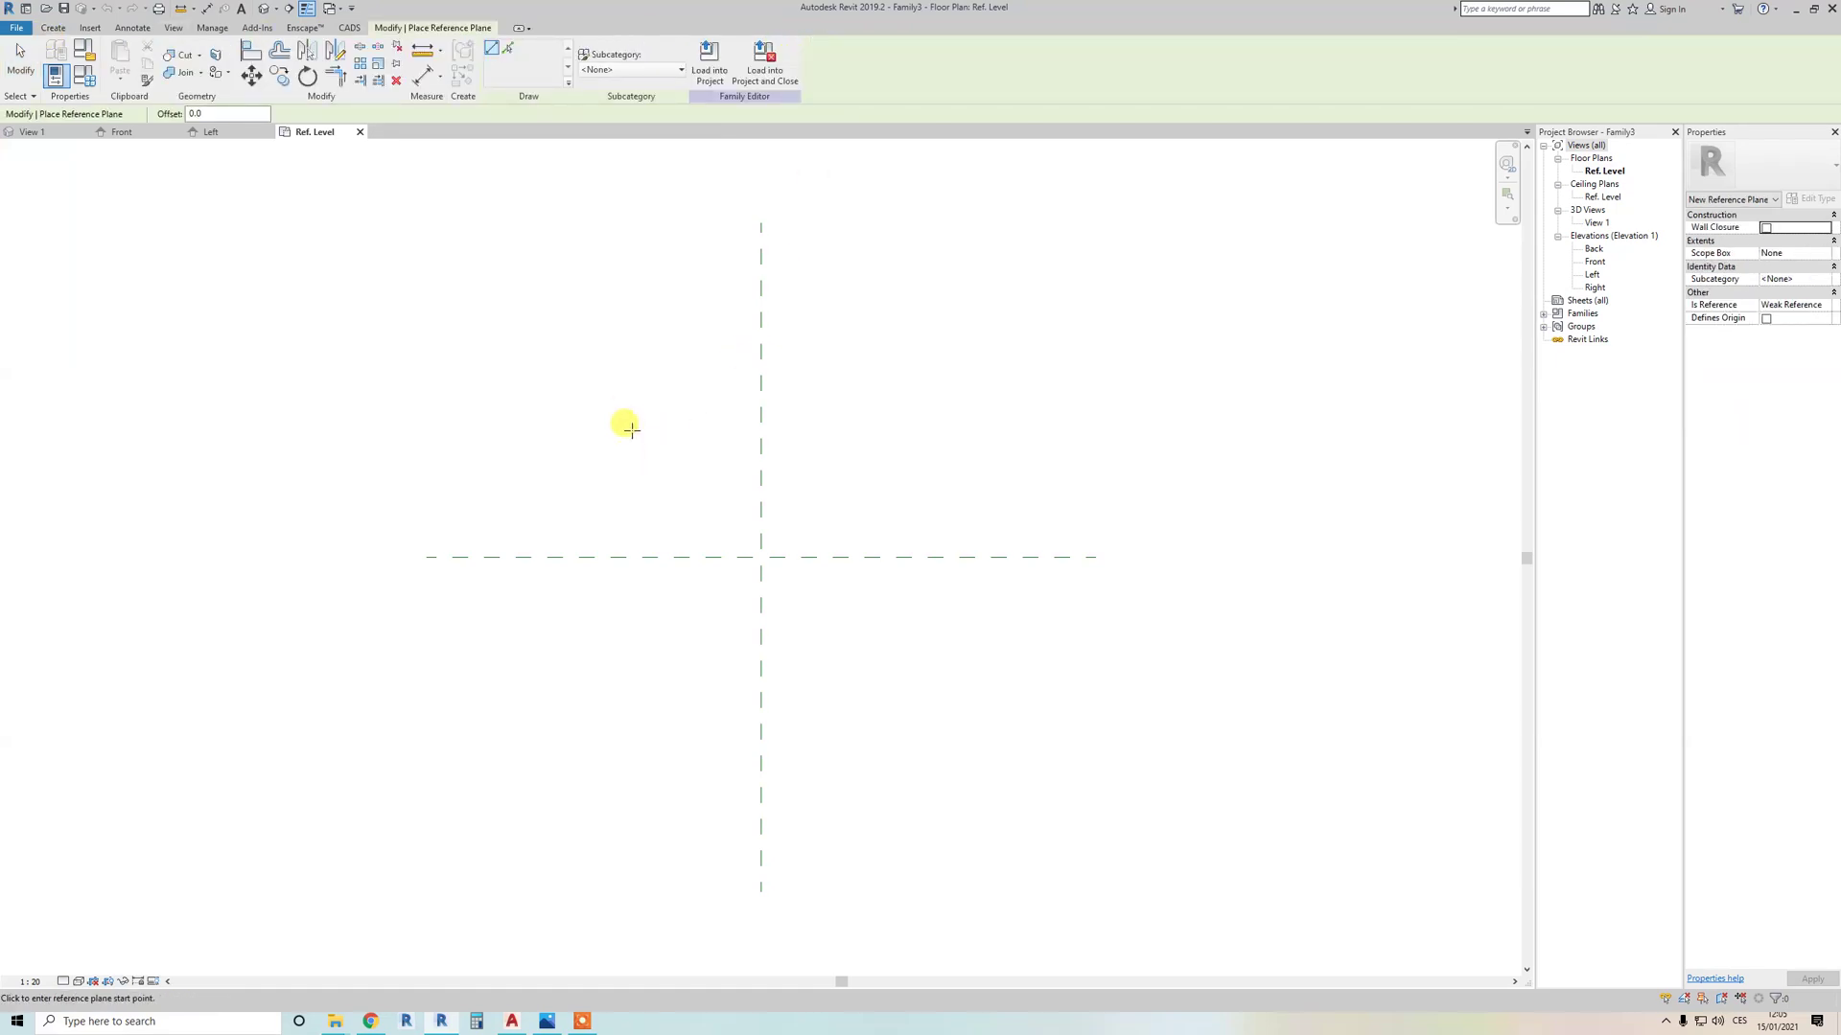
left_click(595, 414)
left_click(1004, 414)
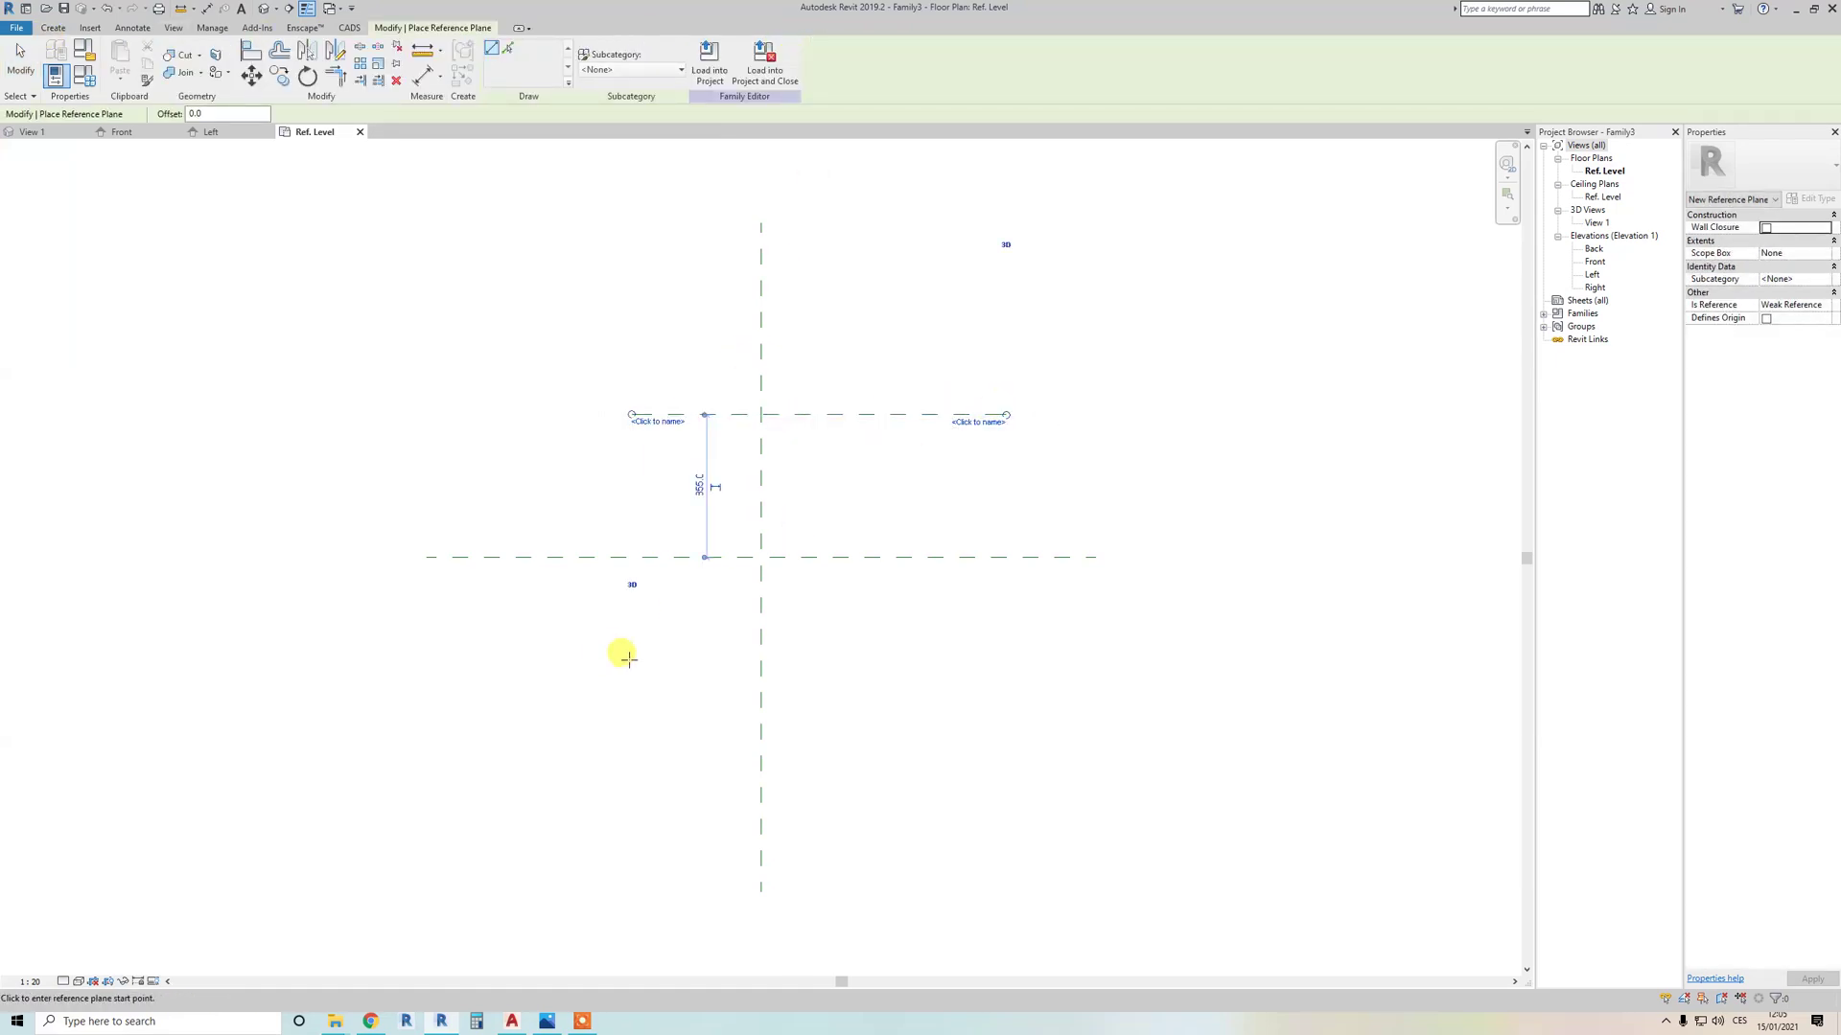
left_click(612, 658)
key("Escape")
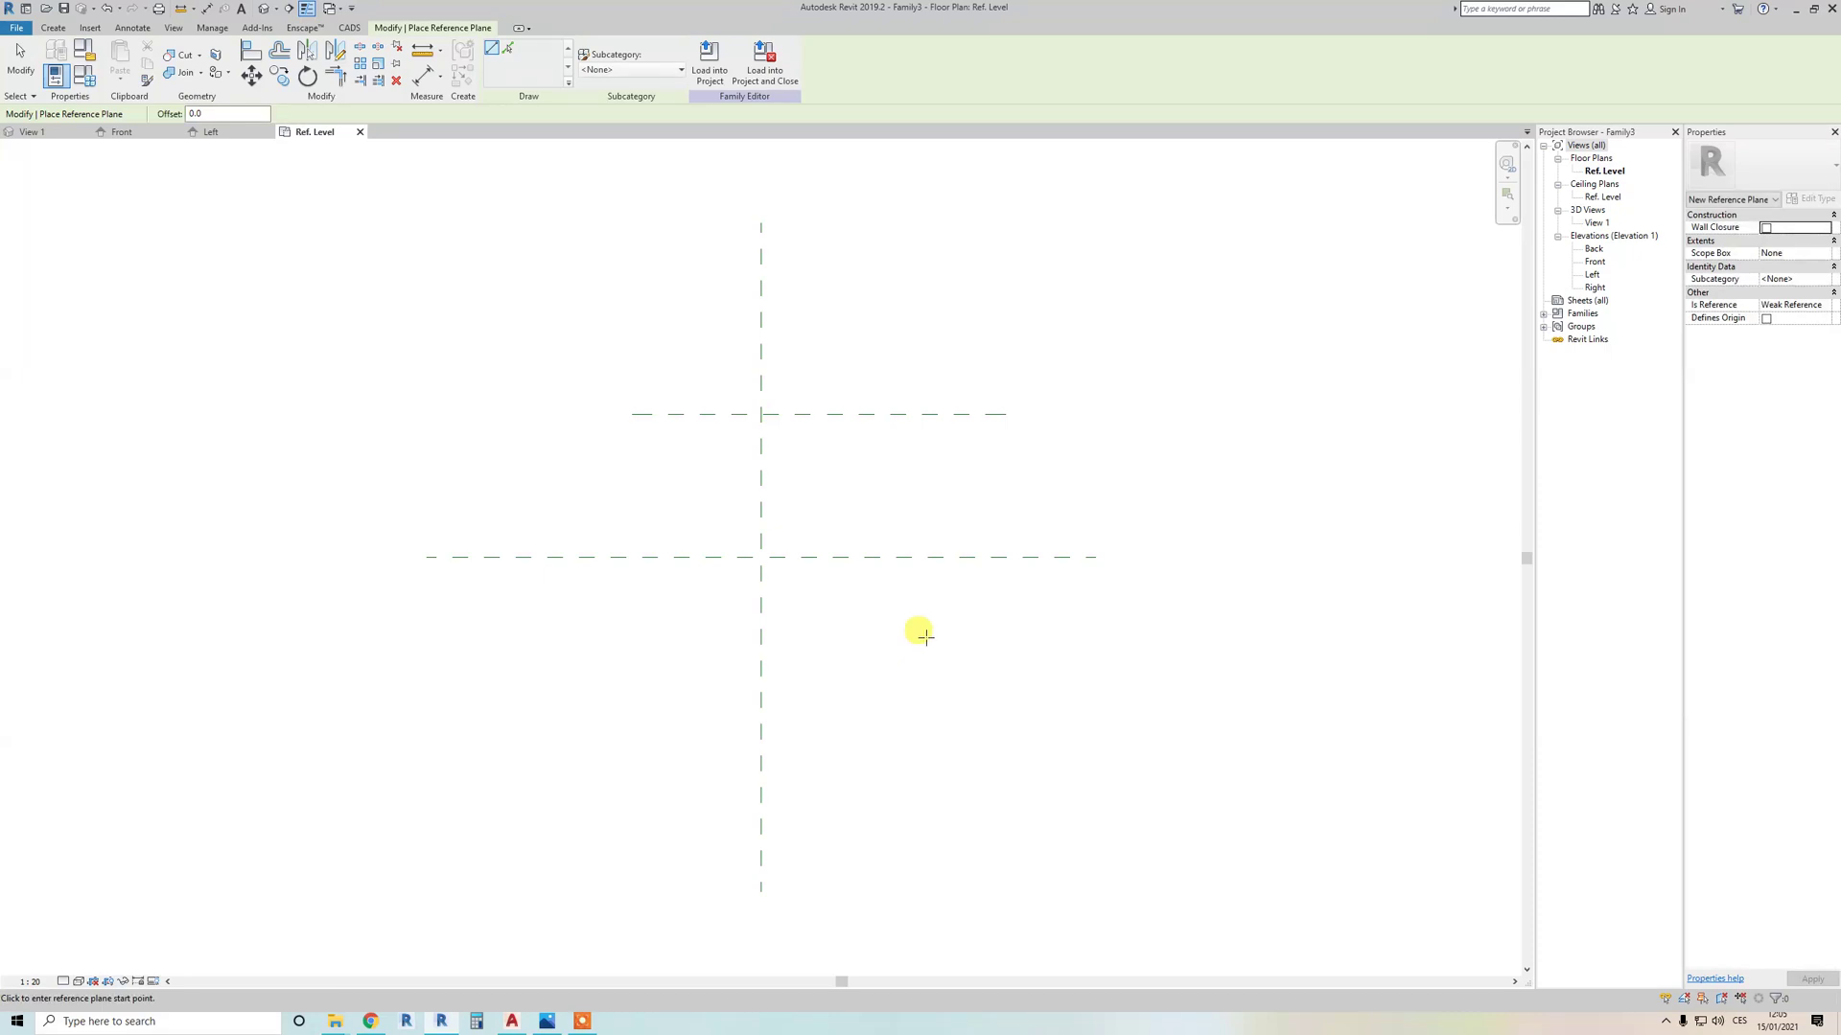
key("Escape")
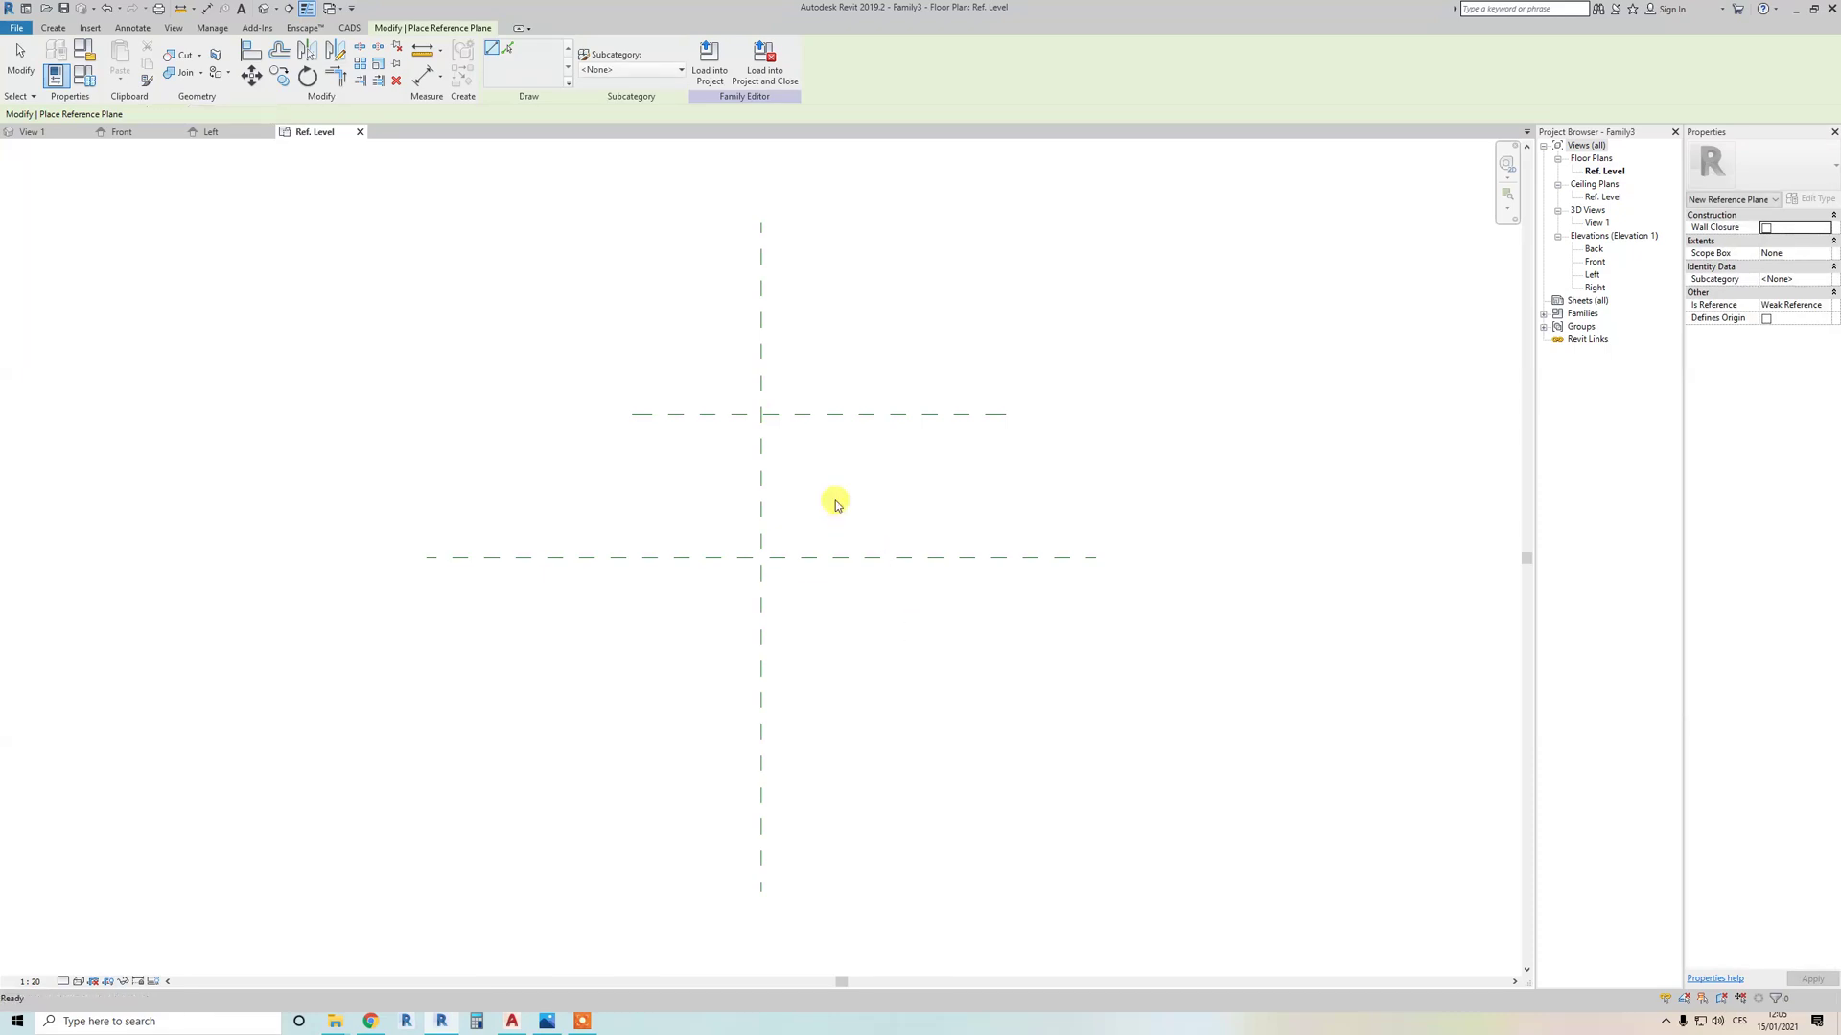
left_click(851, 413)
key("Delete")
scroll(856, 413, "down", 2)
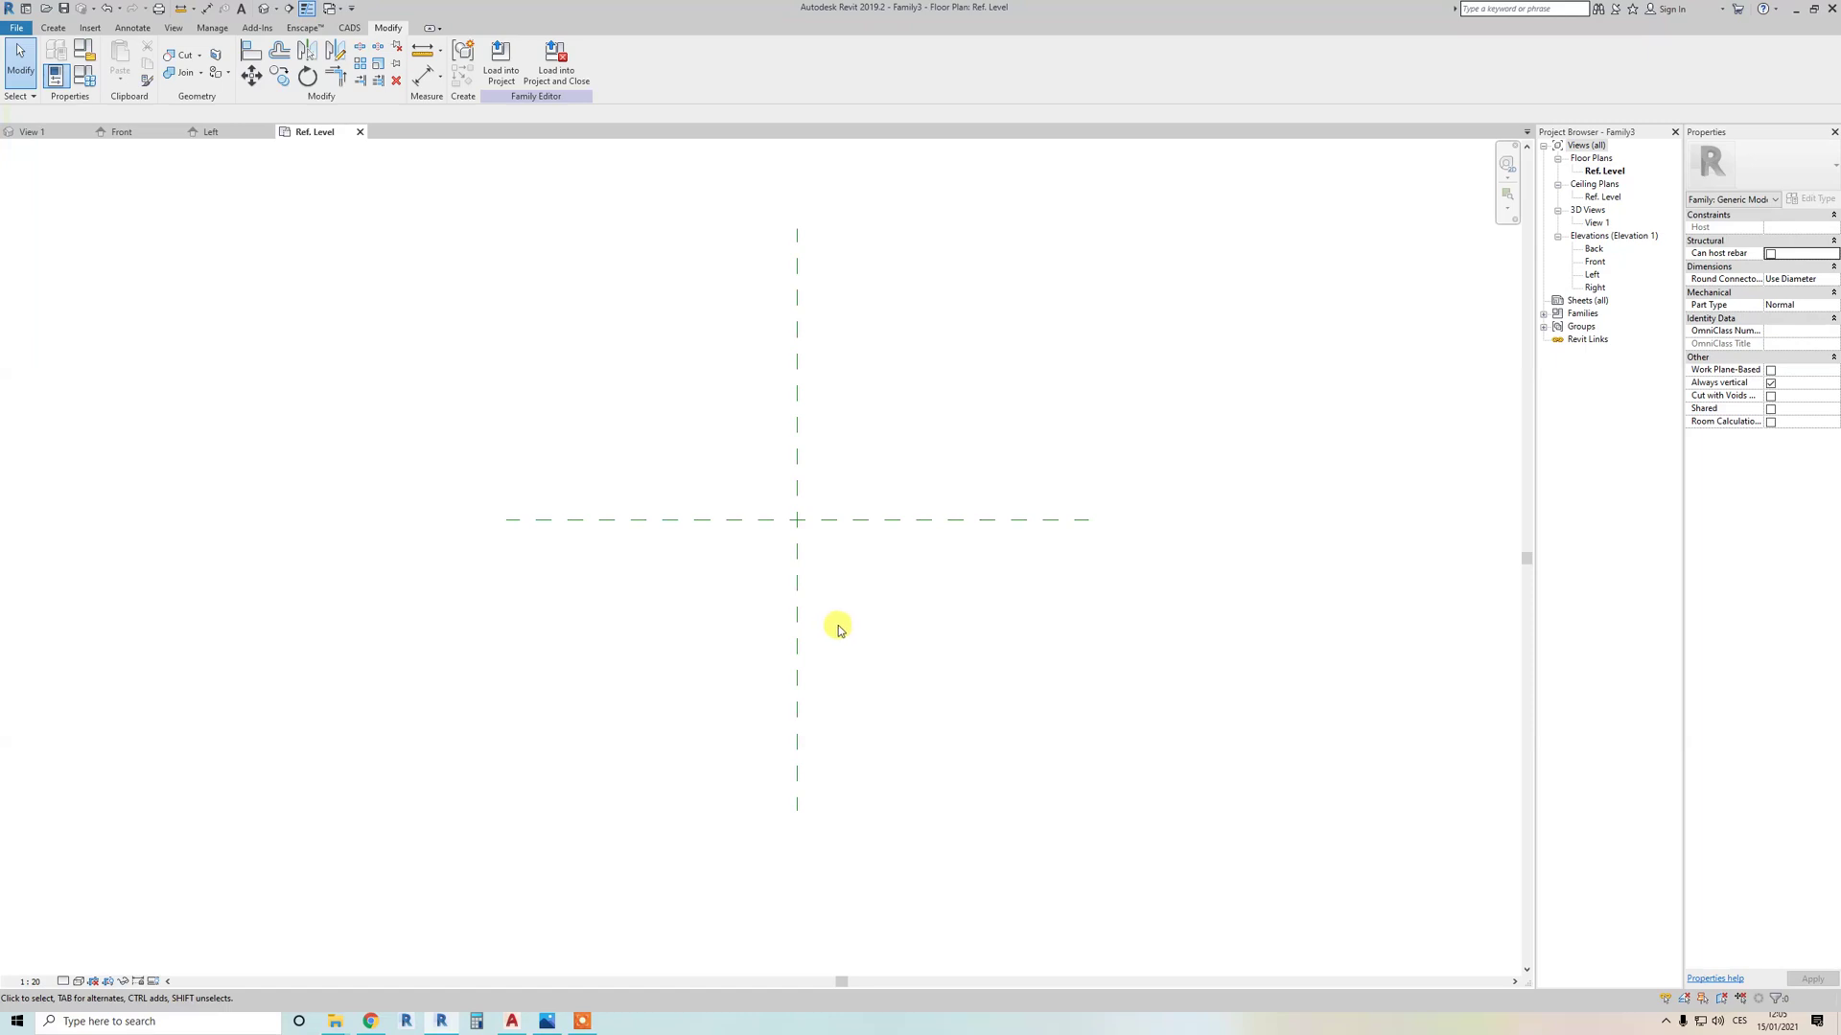
Step: Draw reference planes about 793 mm below the horizontal centre plane, and about 545 mm left and 814 mm right of the vertical centre plane
key("r")
key("p")
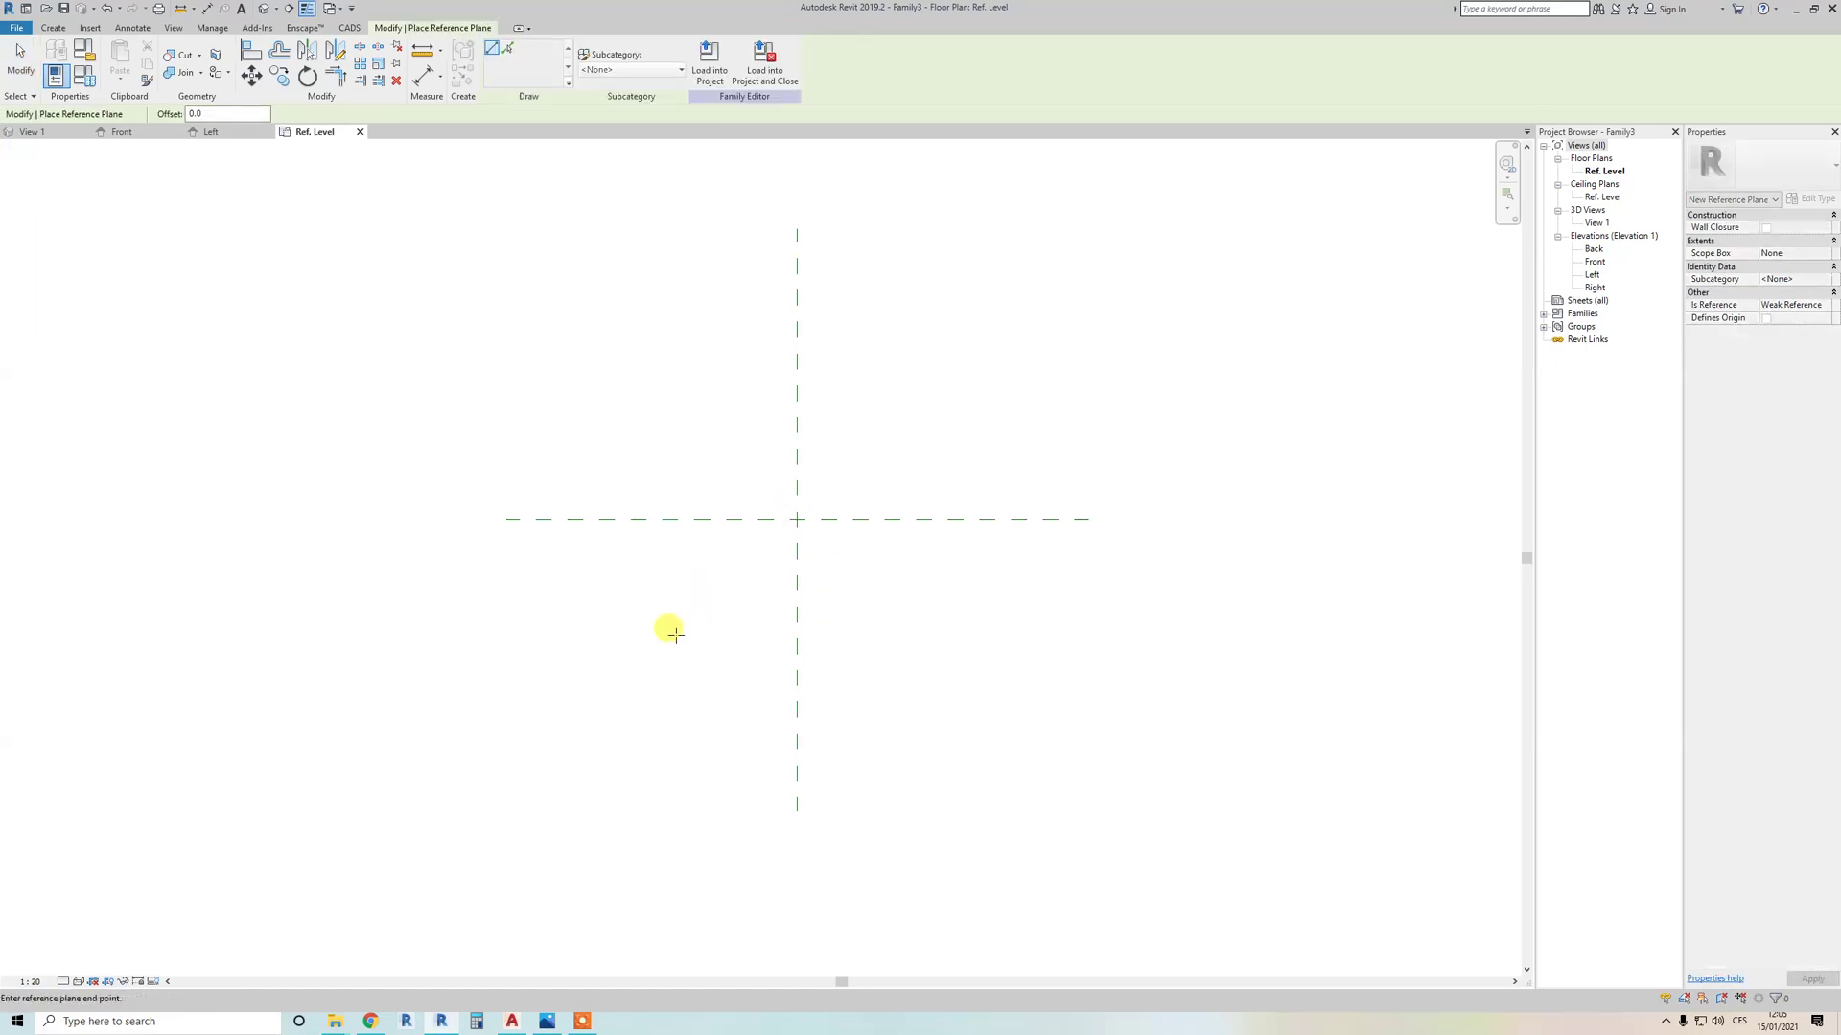
left_click(676, 634)
left_click(1014, 633)
left_click(717, 410)
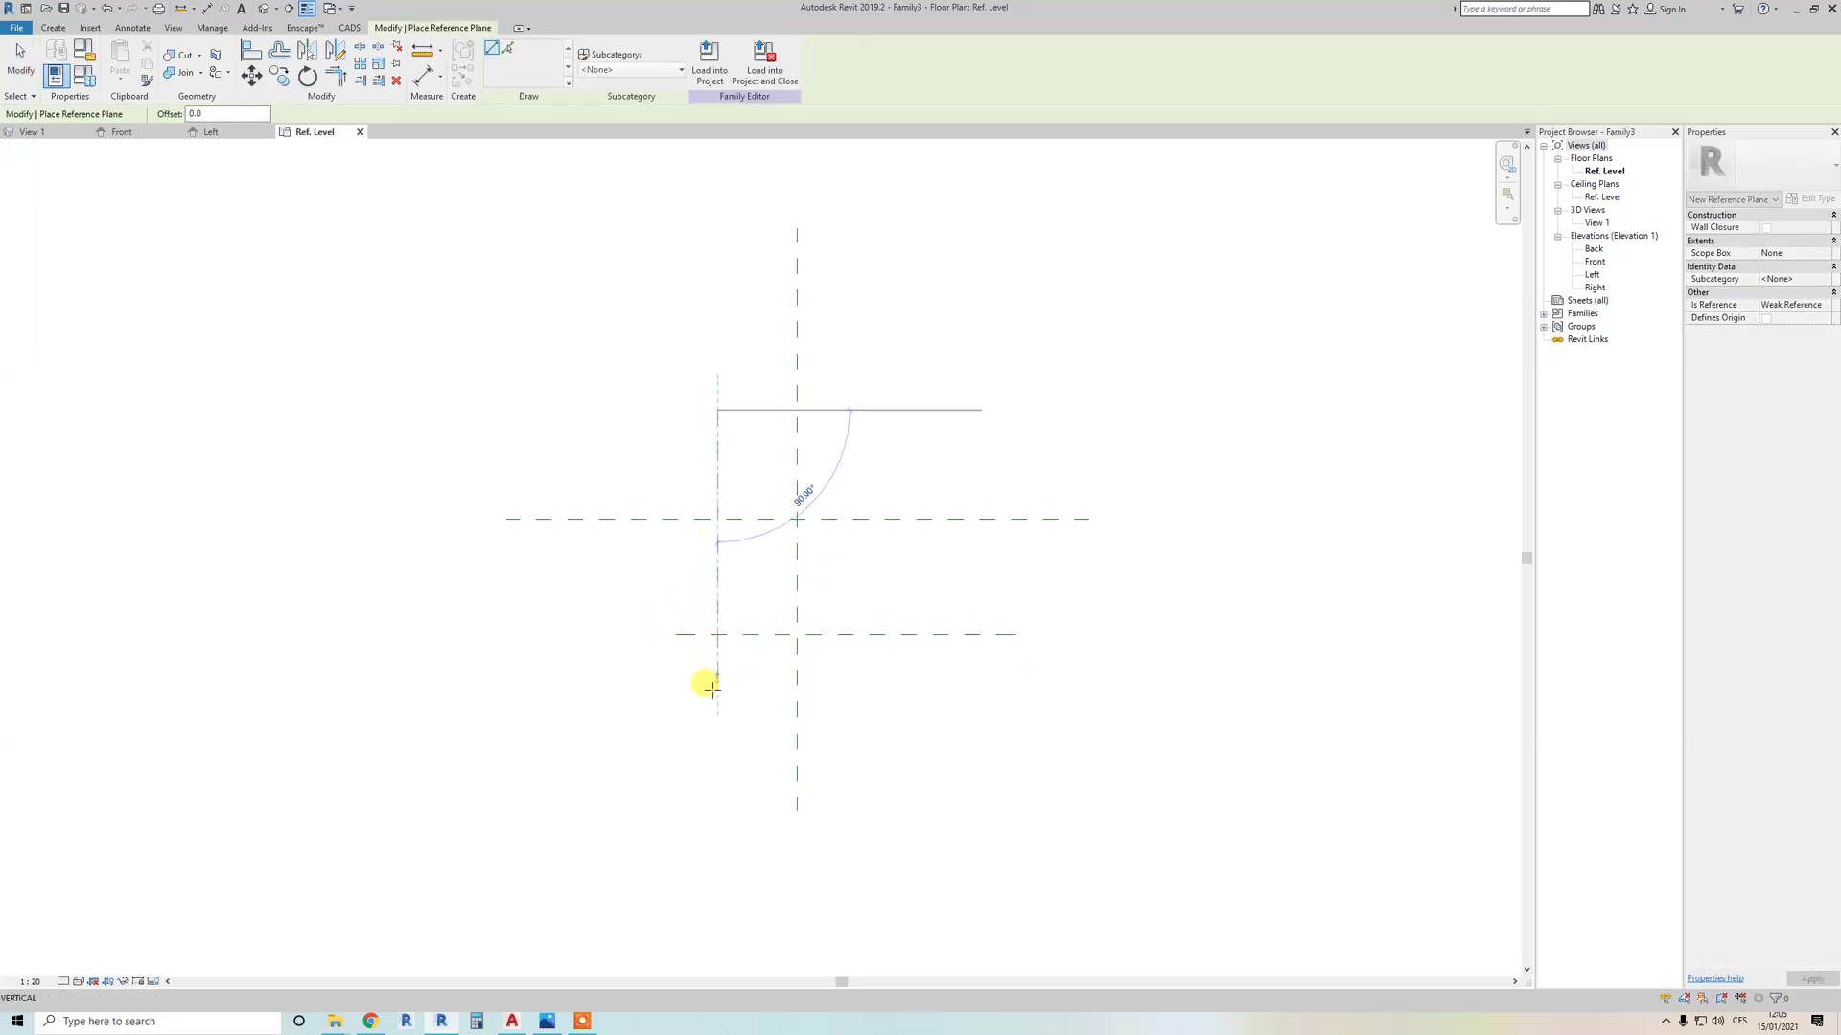
left_click(714, 687)
left_click(916, 427)
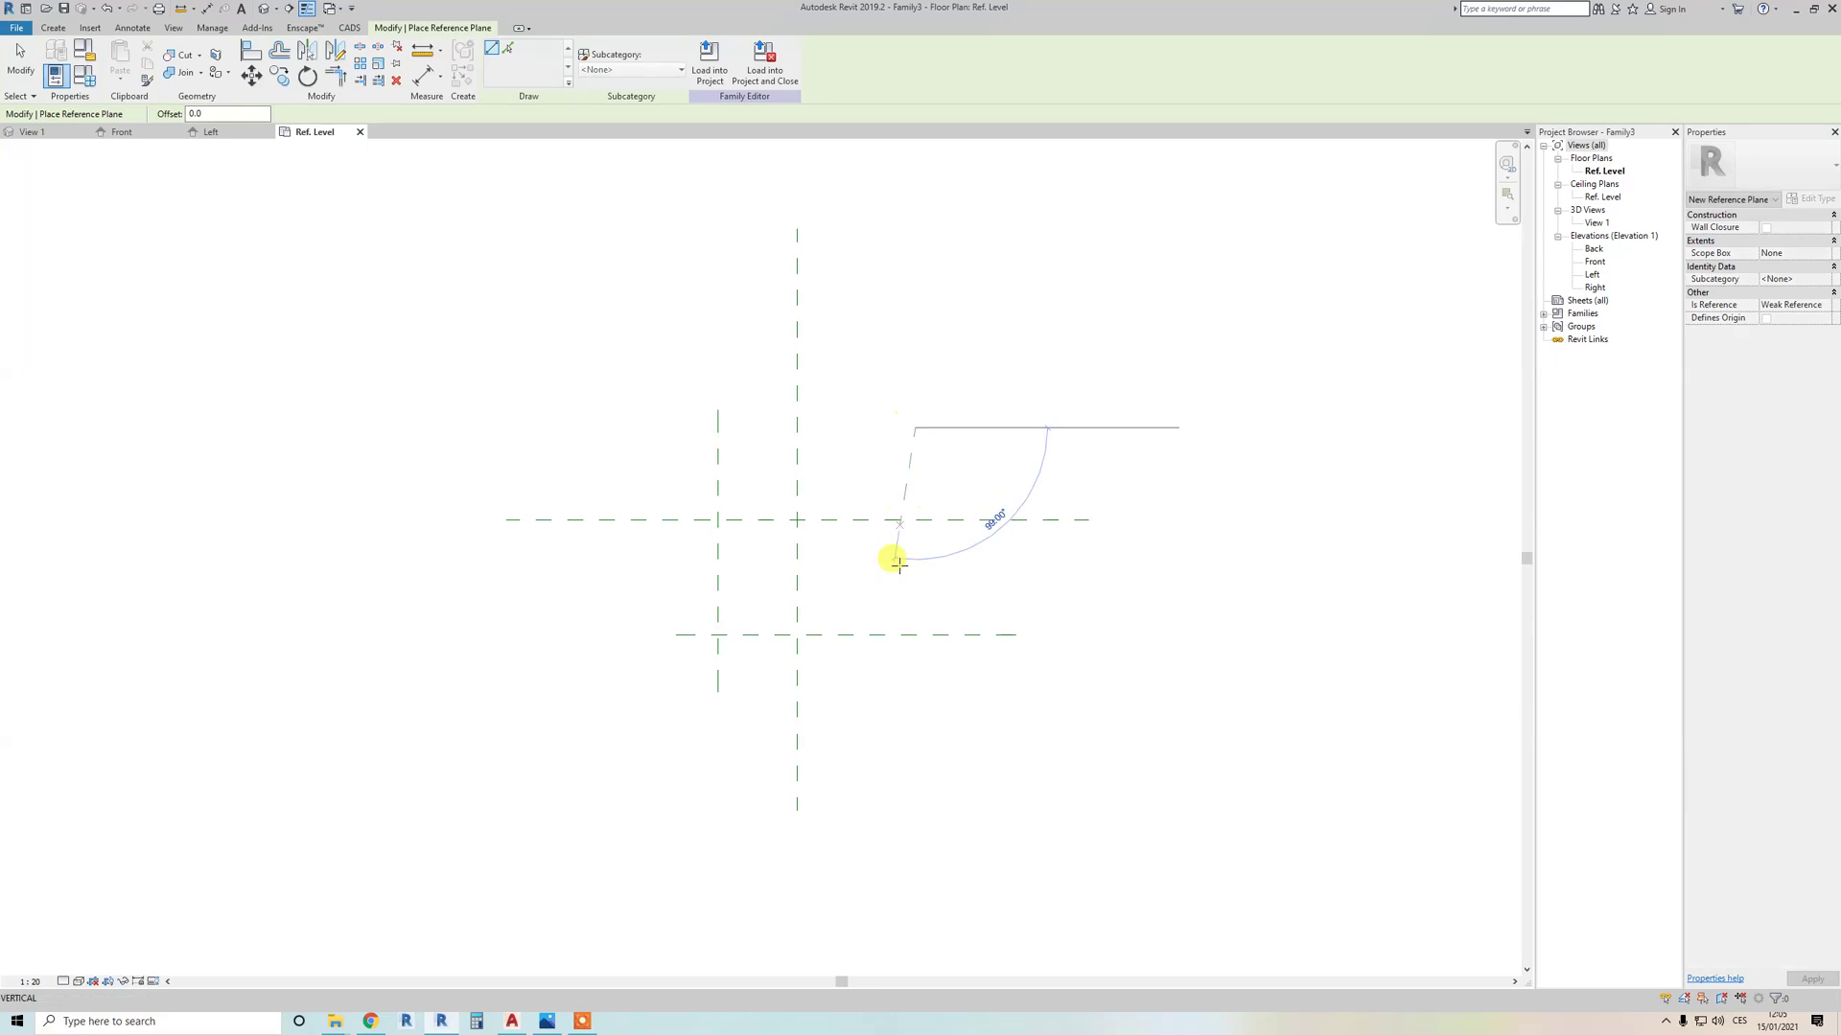
left_click(916, 679)
Step: Dimension the three vertical reference planes in one aligned chain and make its segments equal
key("d")
key("i")
left_click(717, 470)
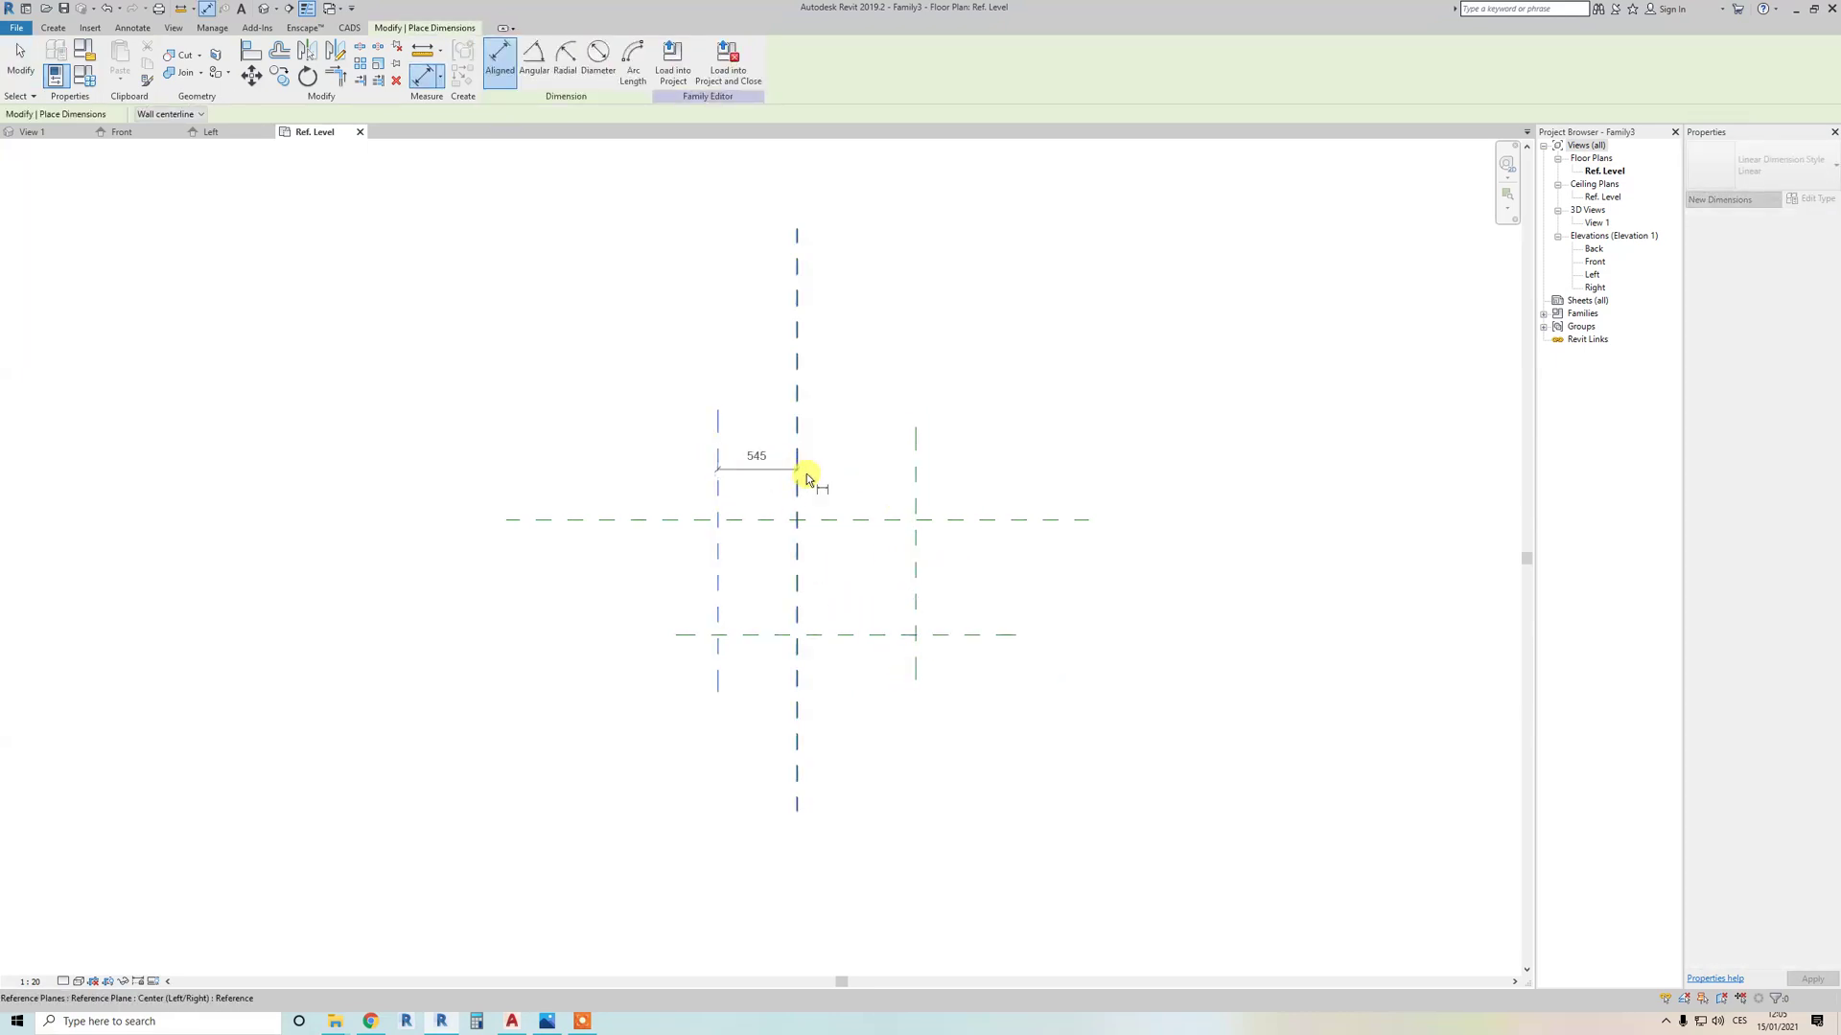
left_click(807, 474)
left_click(915, 474)
left_click(997, 474)
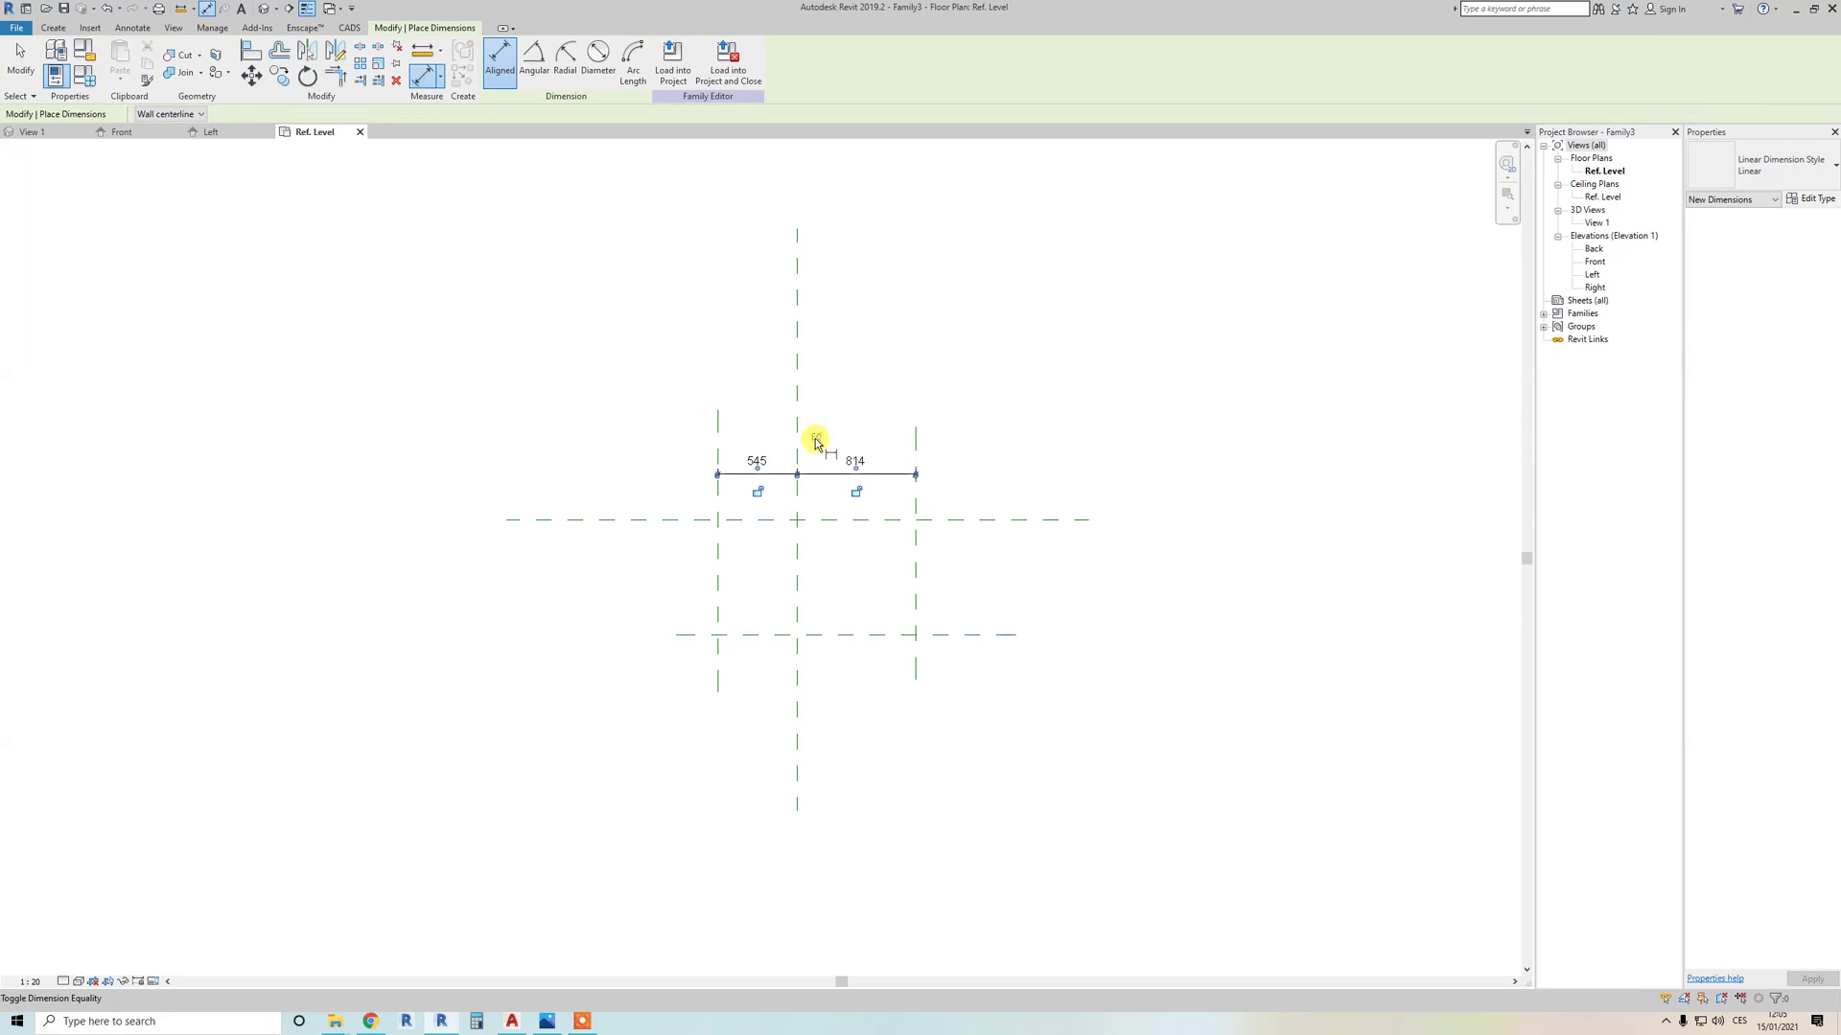
left_click(816, 442)
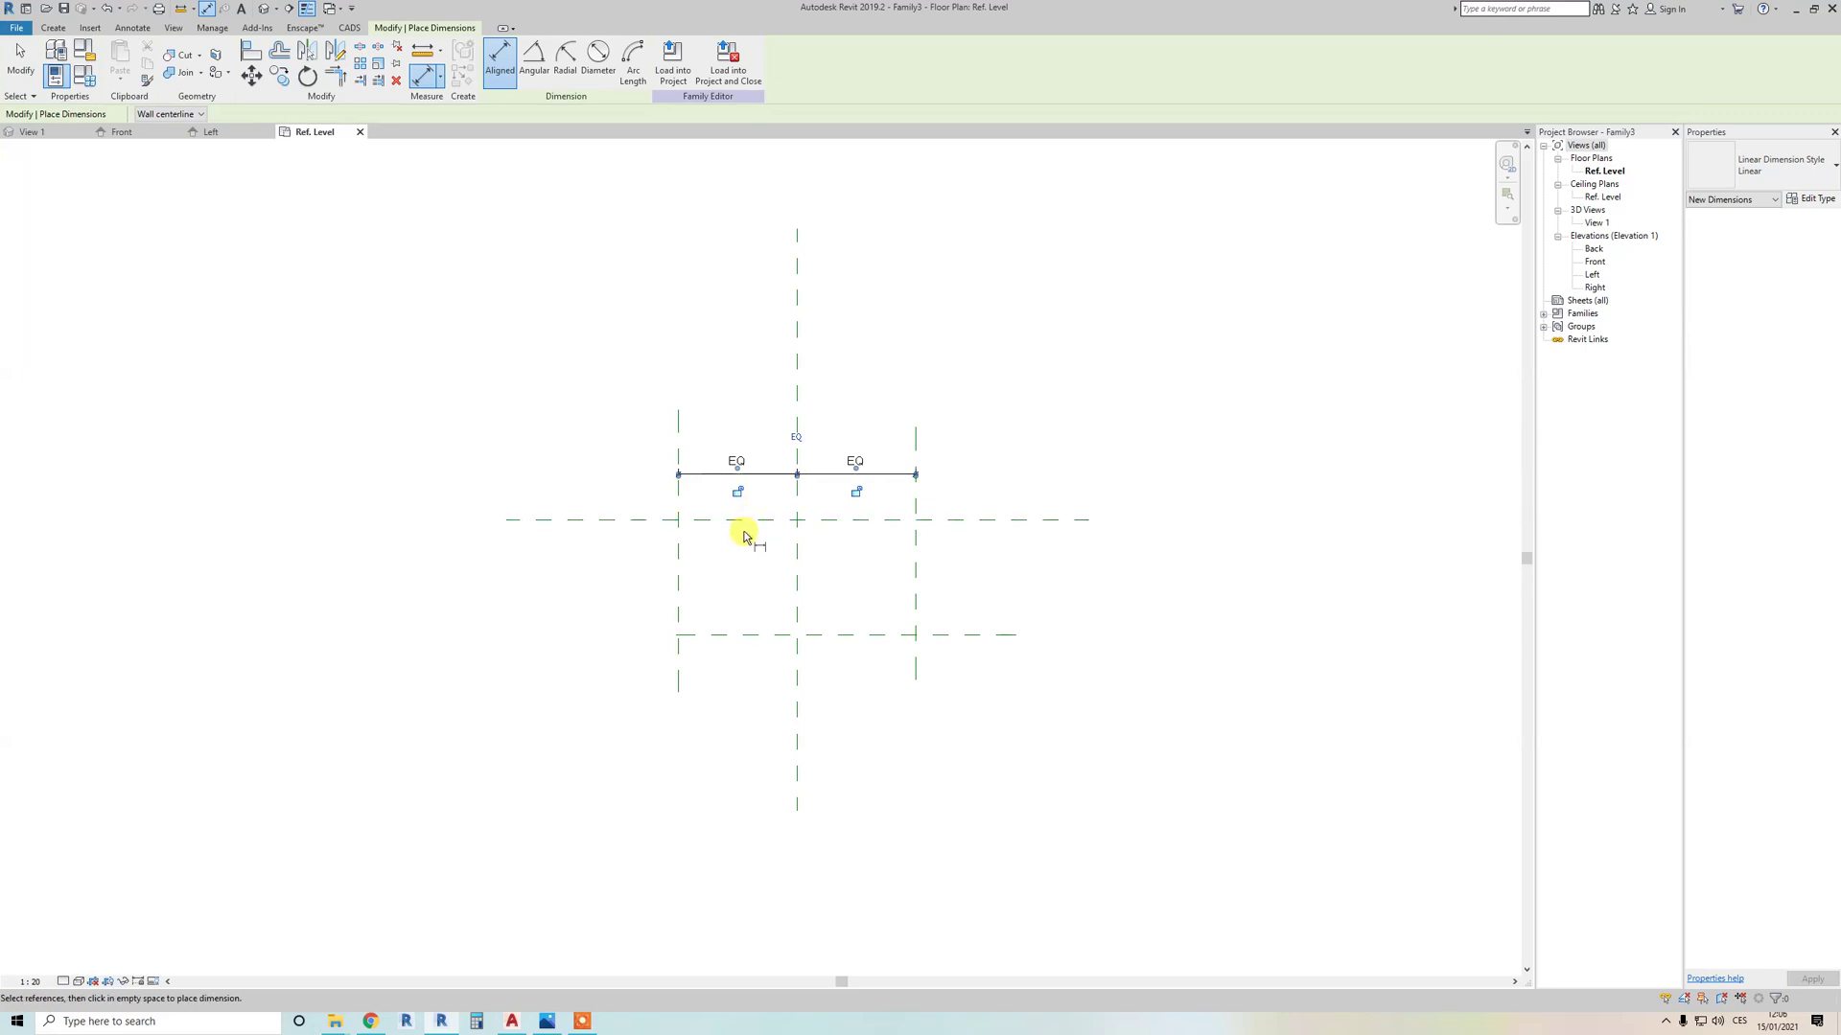
Step: Add an overall aligned dimension between the two outer vertical reference planes, above the equality dimension
middle_click_drag(728, 511, 706, 448)
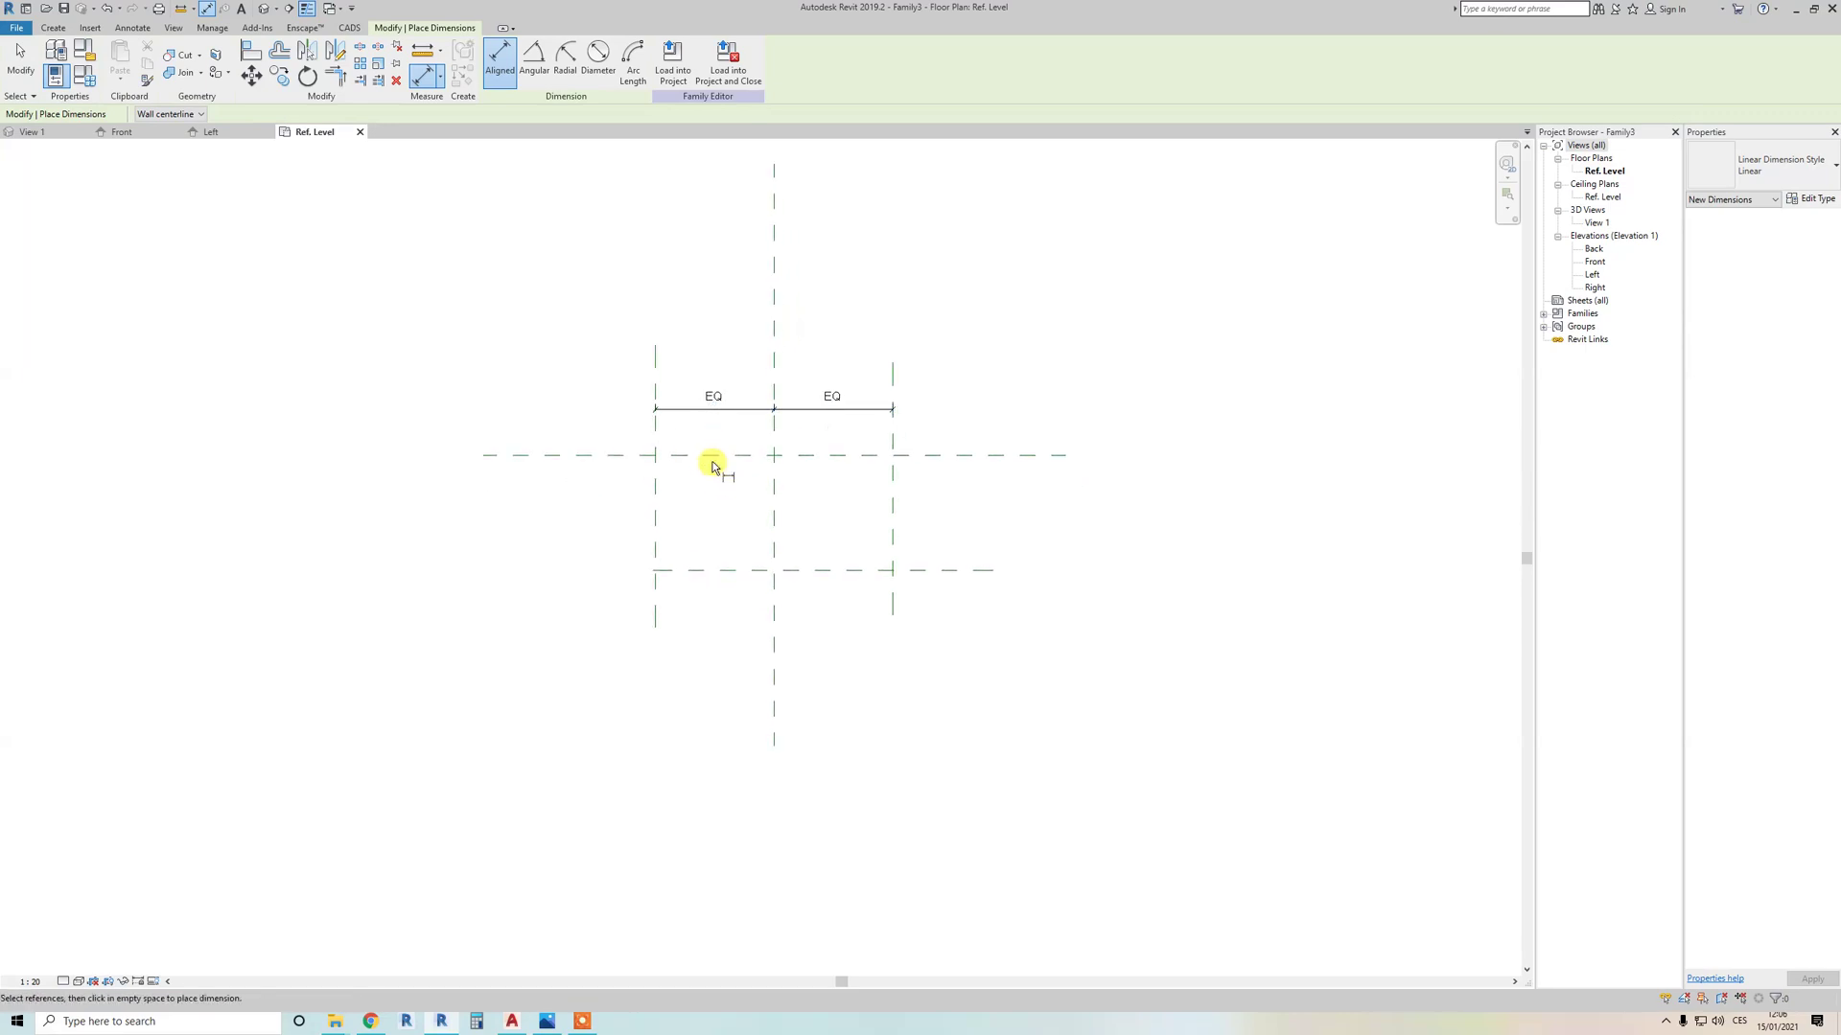
left_click(655, 375)
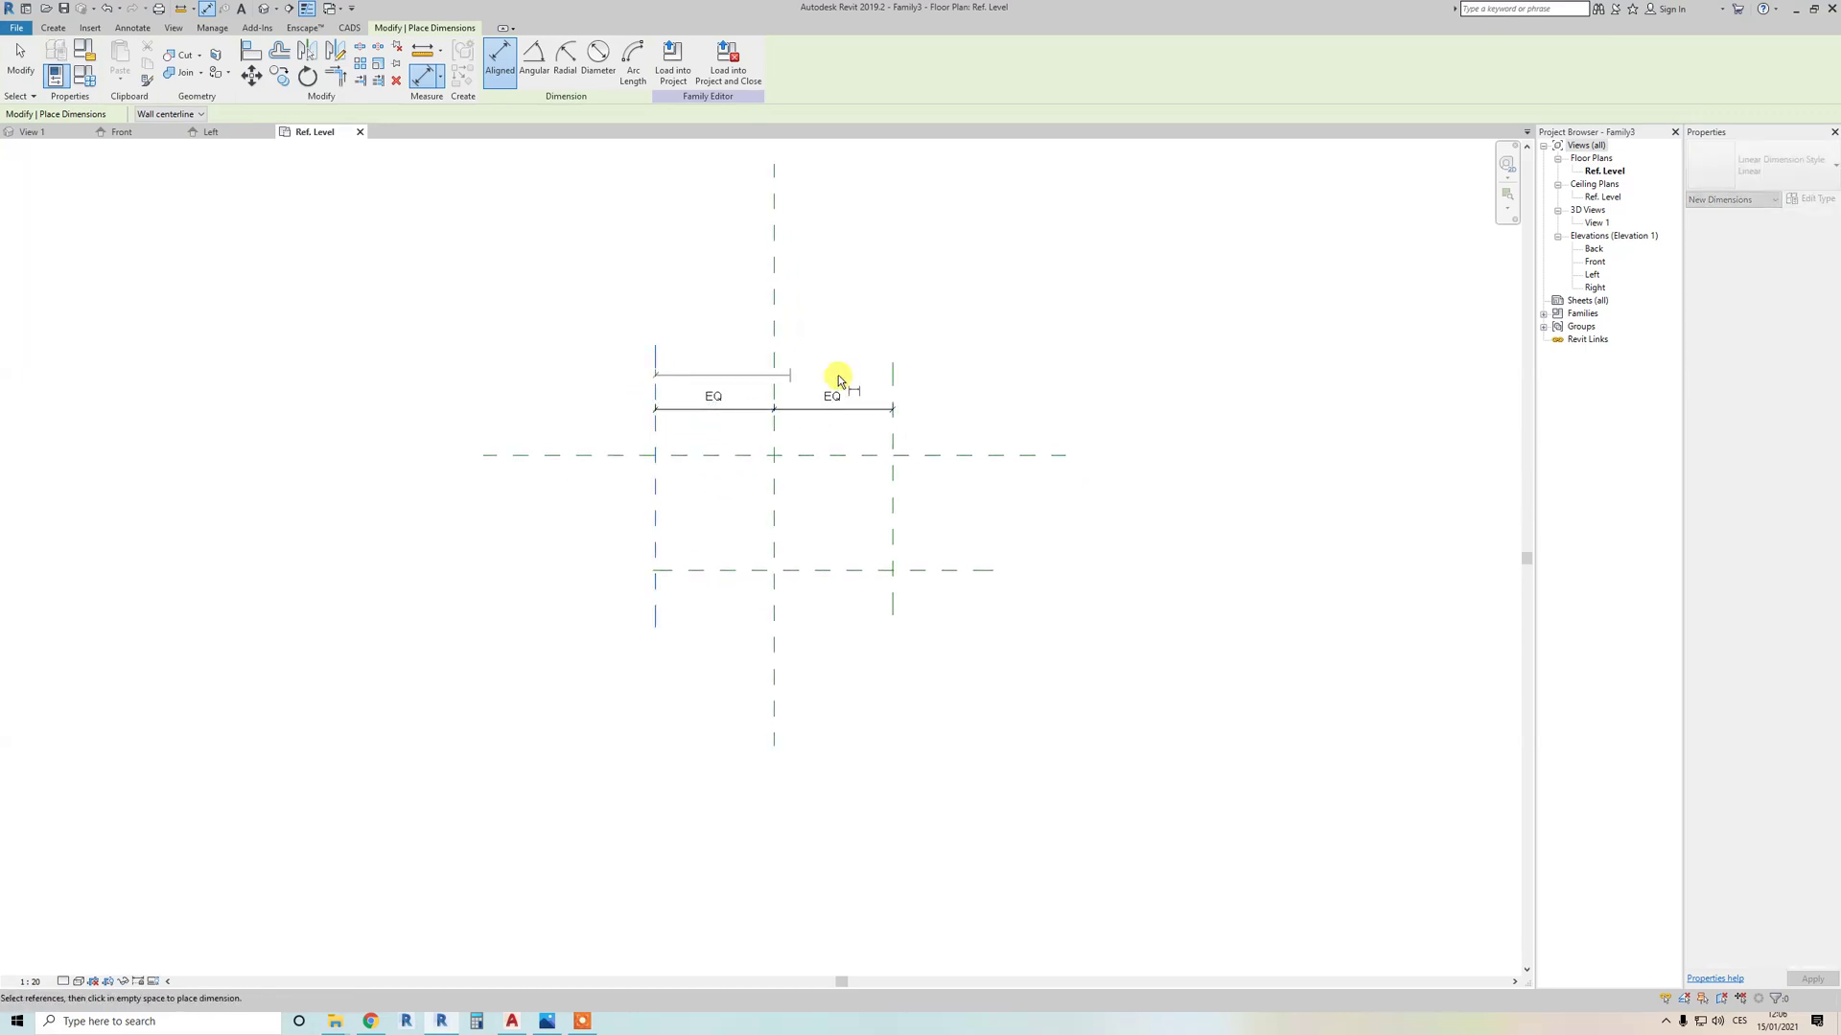
left_click(891, 378)
left_click(959, 377)
key("Escape")
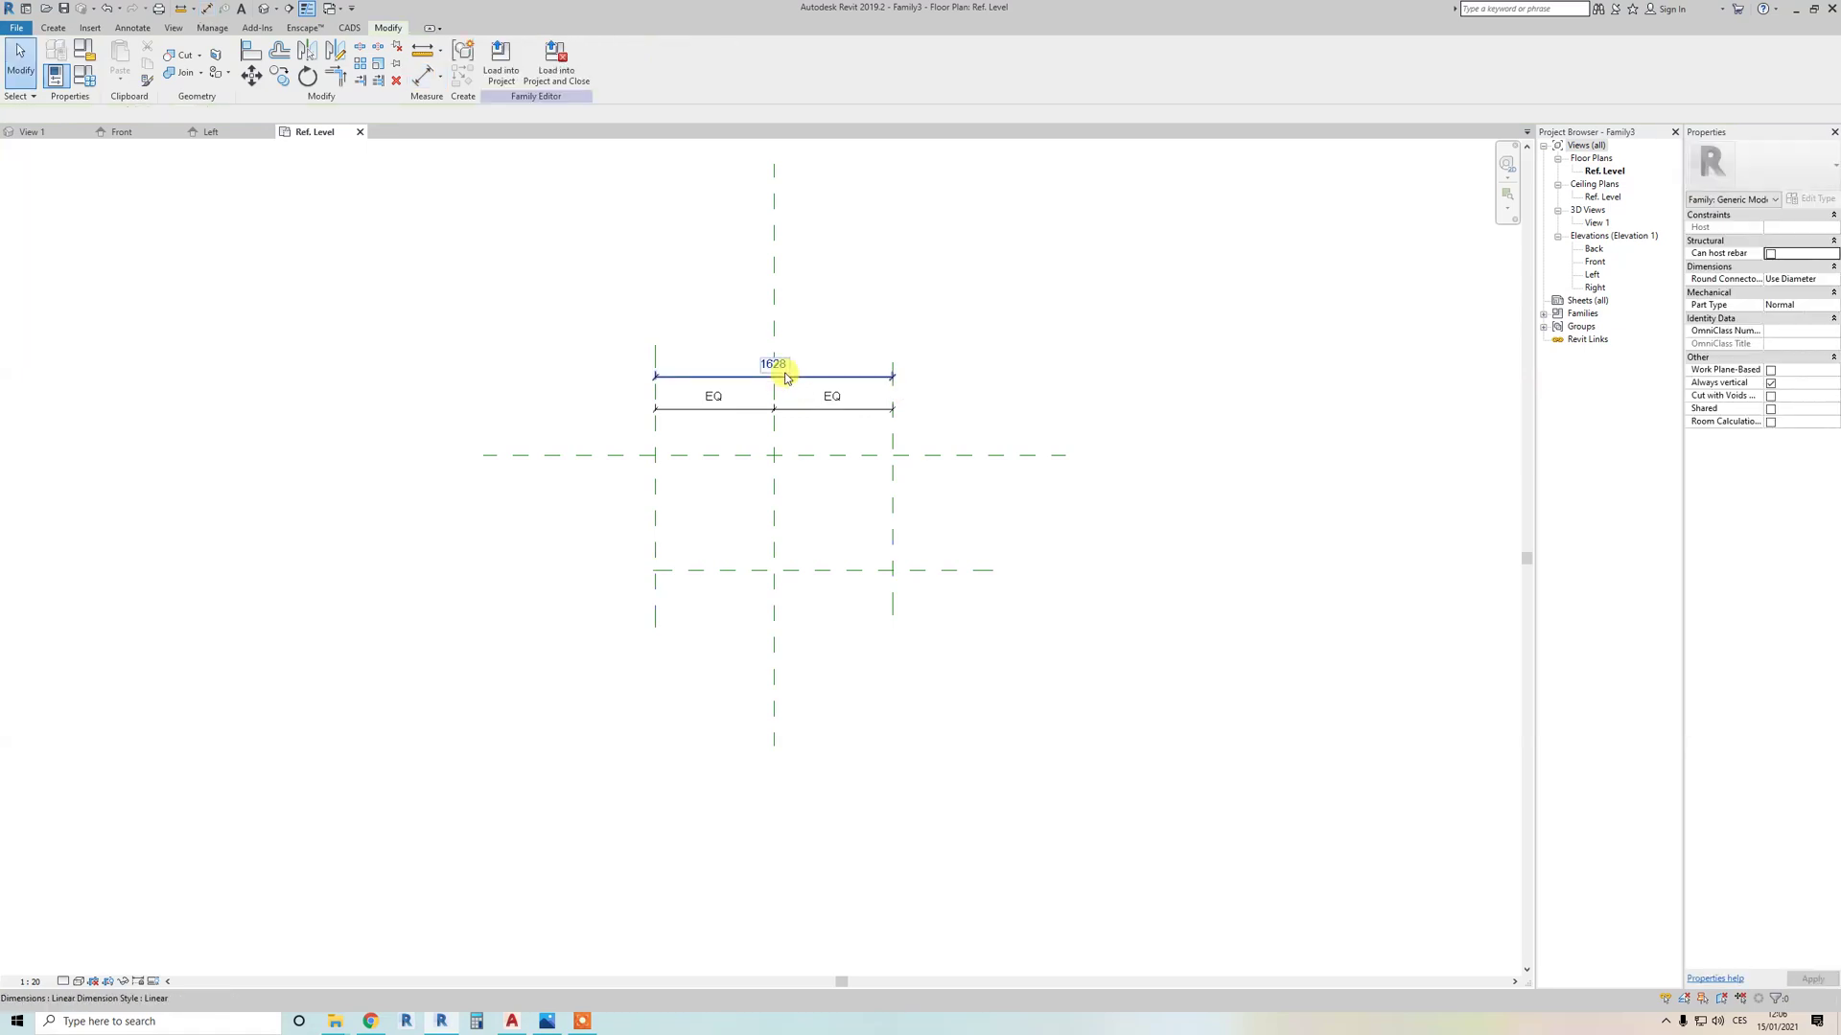
Step: Label the overall width dimension with a new family type parameter named W
left_click(784, 377)
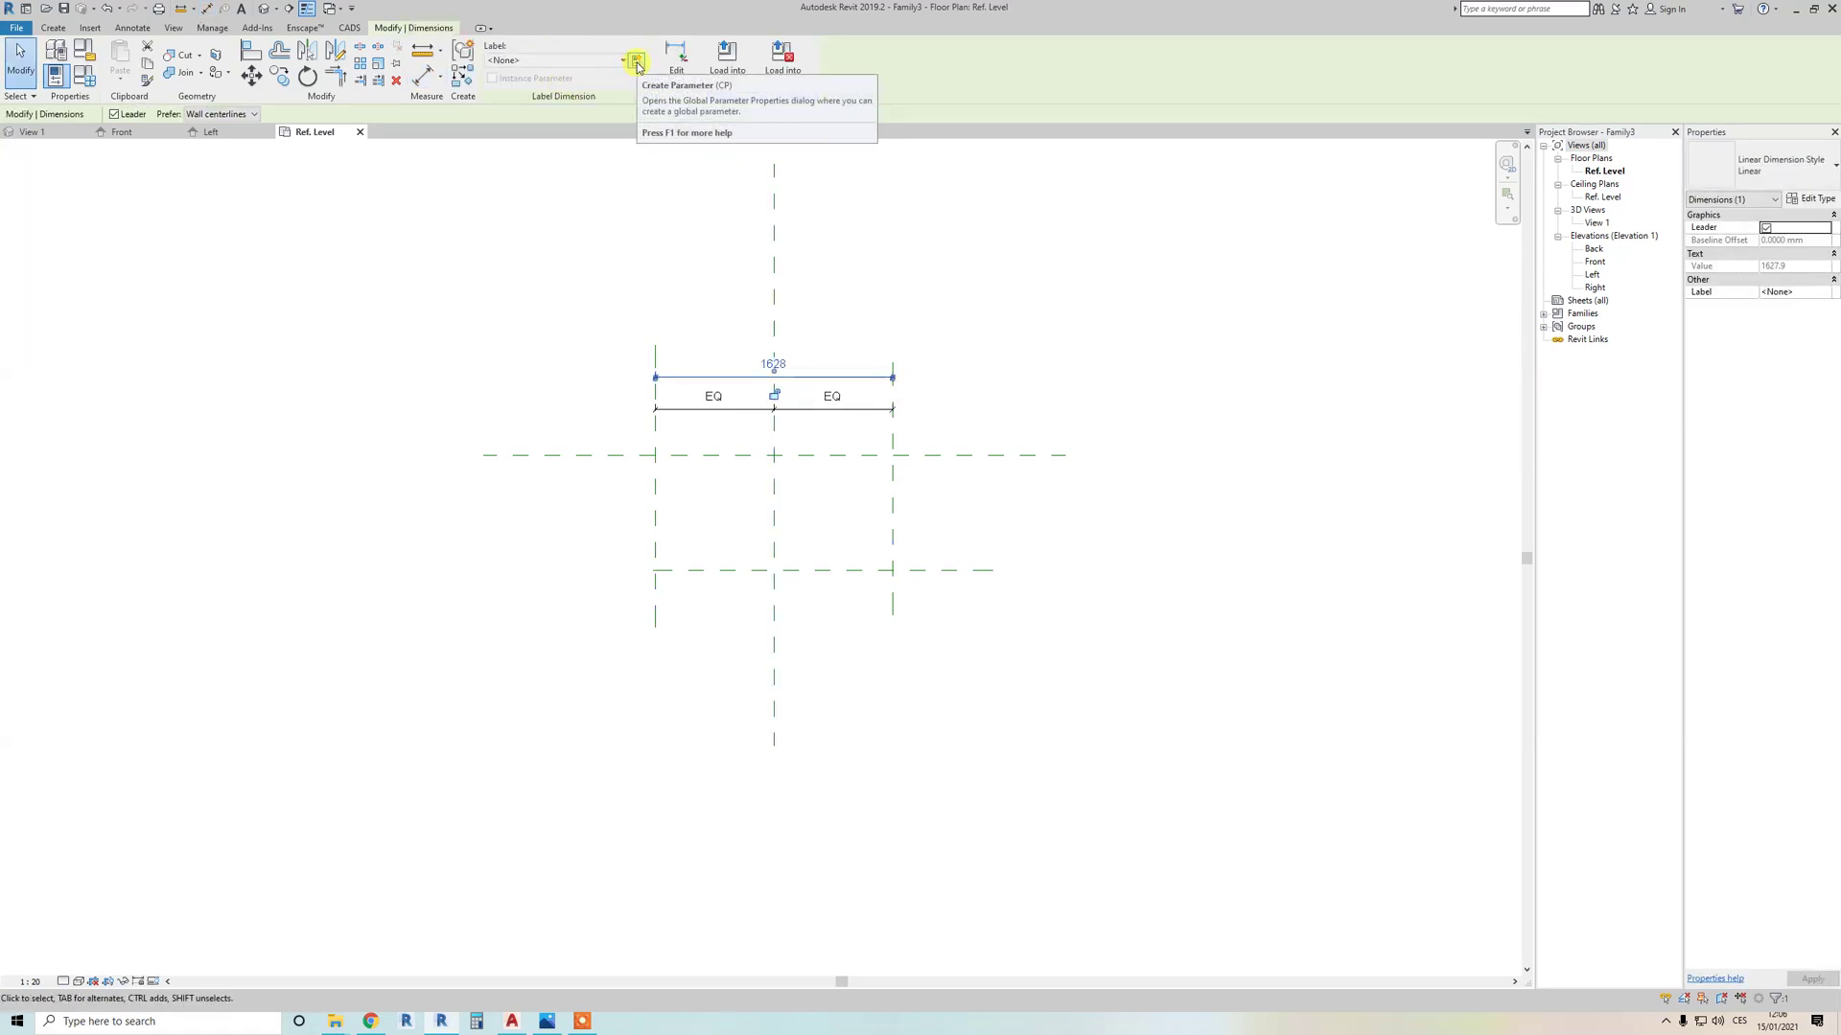
left_click(637, 61)
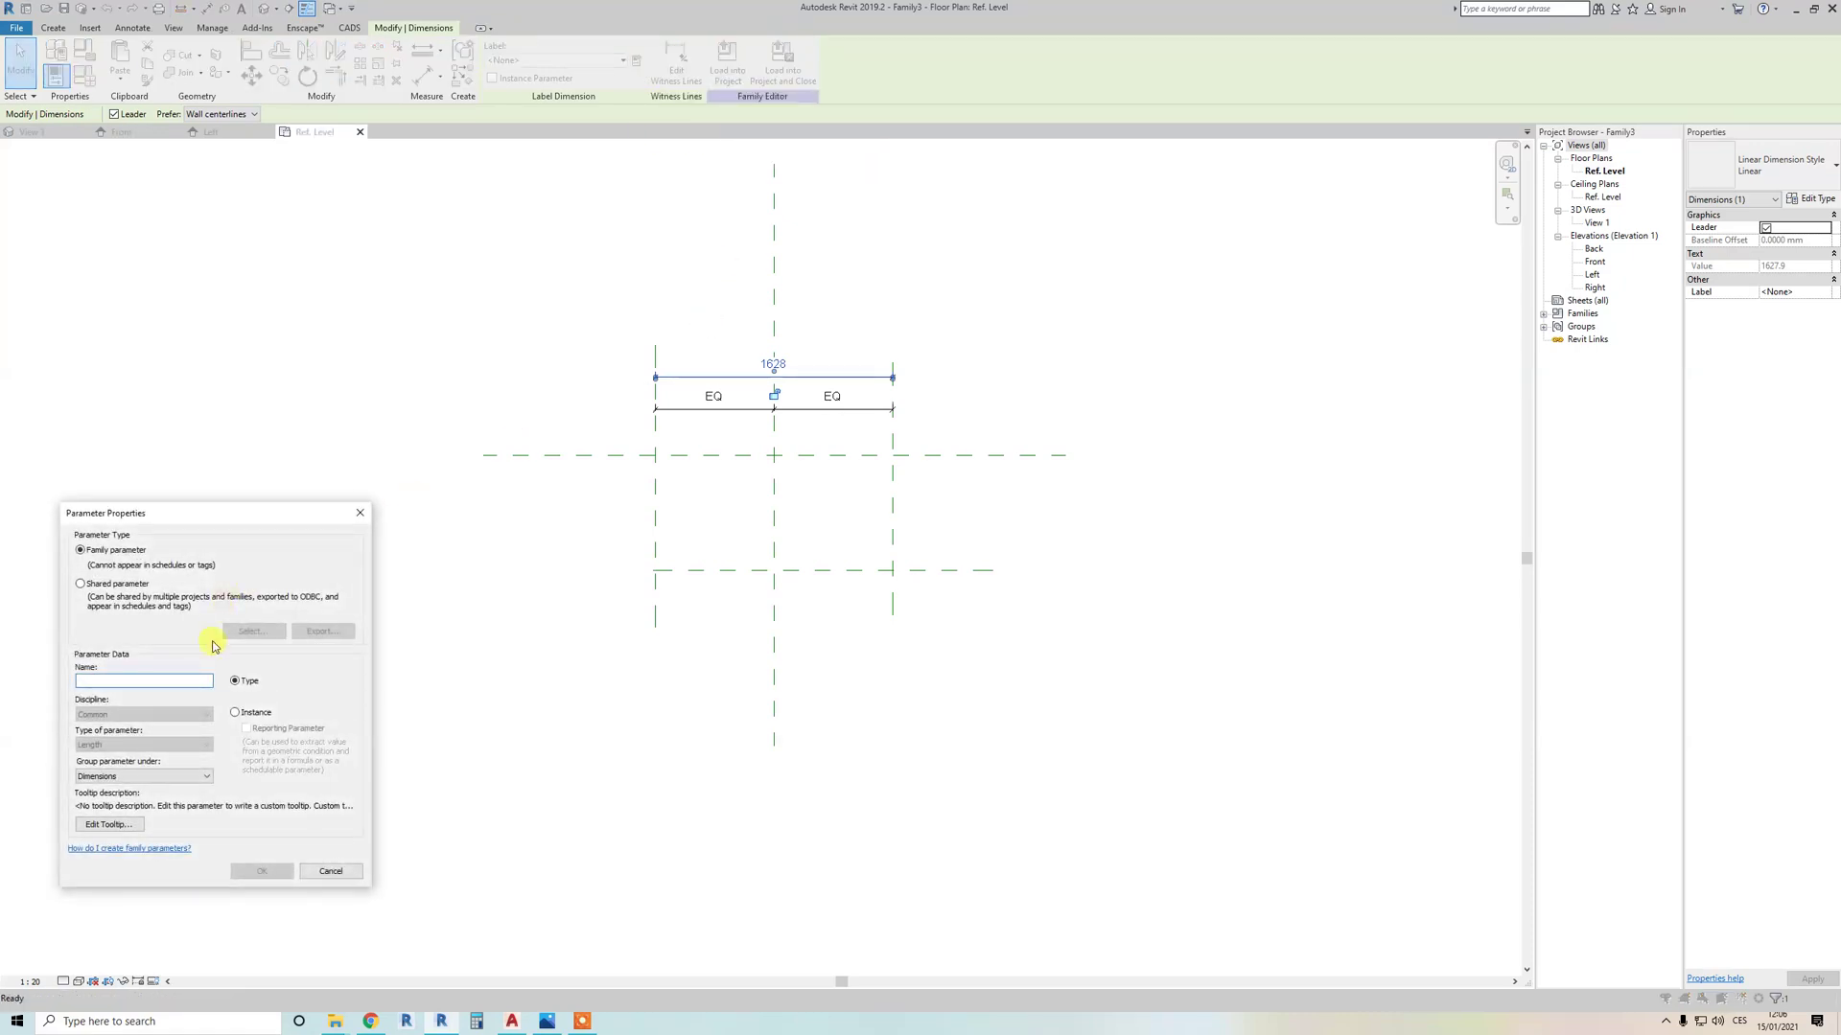
left_click_drag(211, 507, 425, 187)
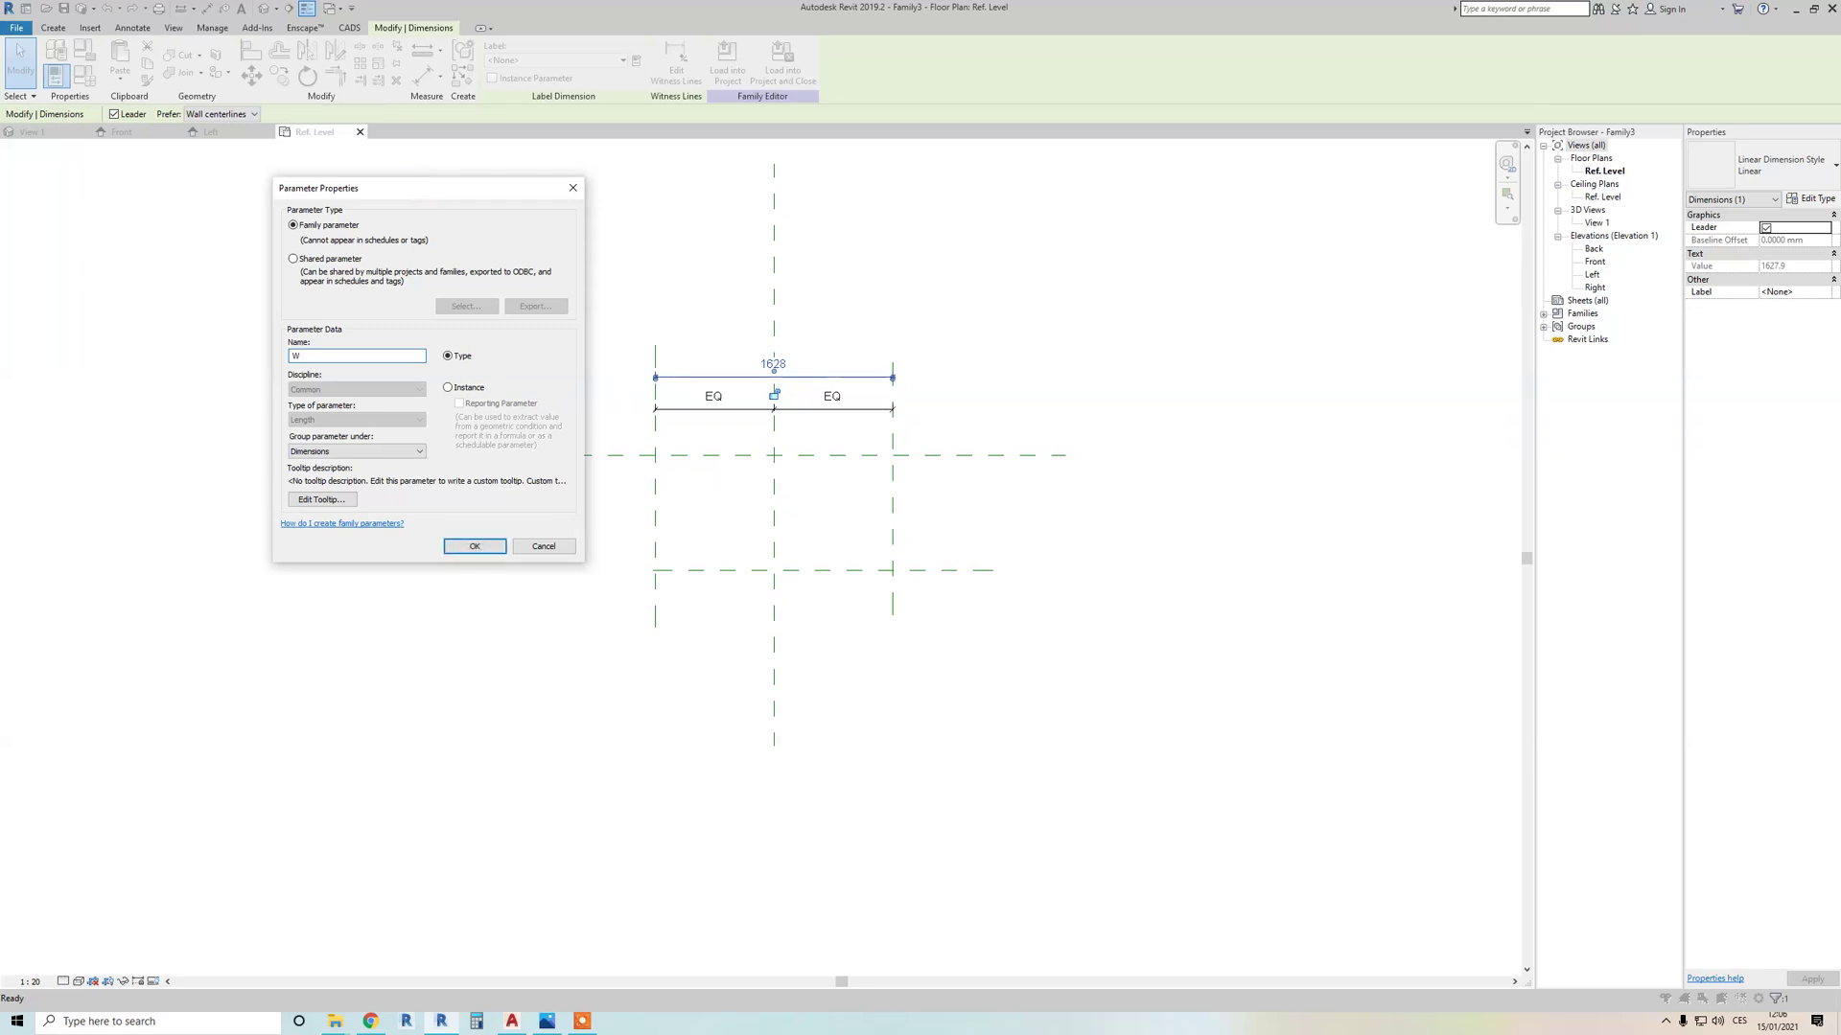
left_click(476, 549)
Step: Add an aligned dimension between the two horizontal reference planes, to the right of the vertical planes
scroll(699, 411, "up", 2)
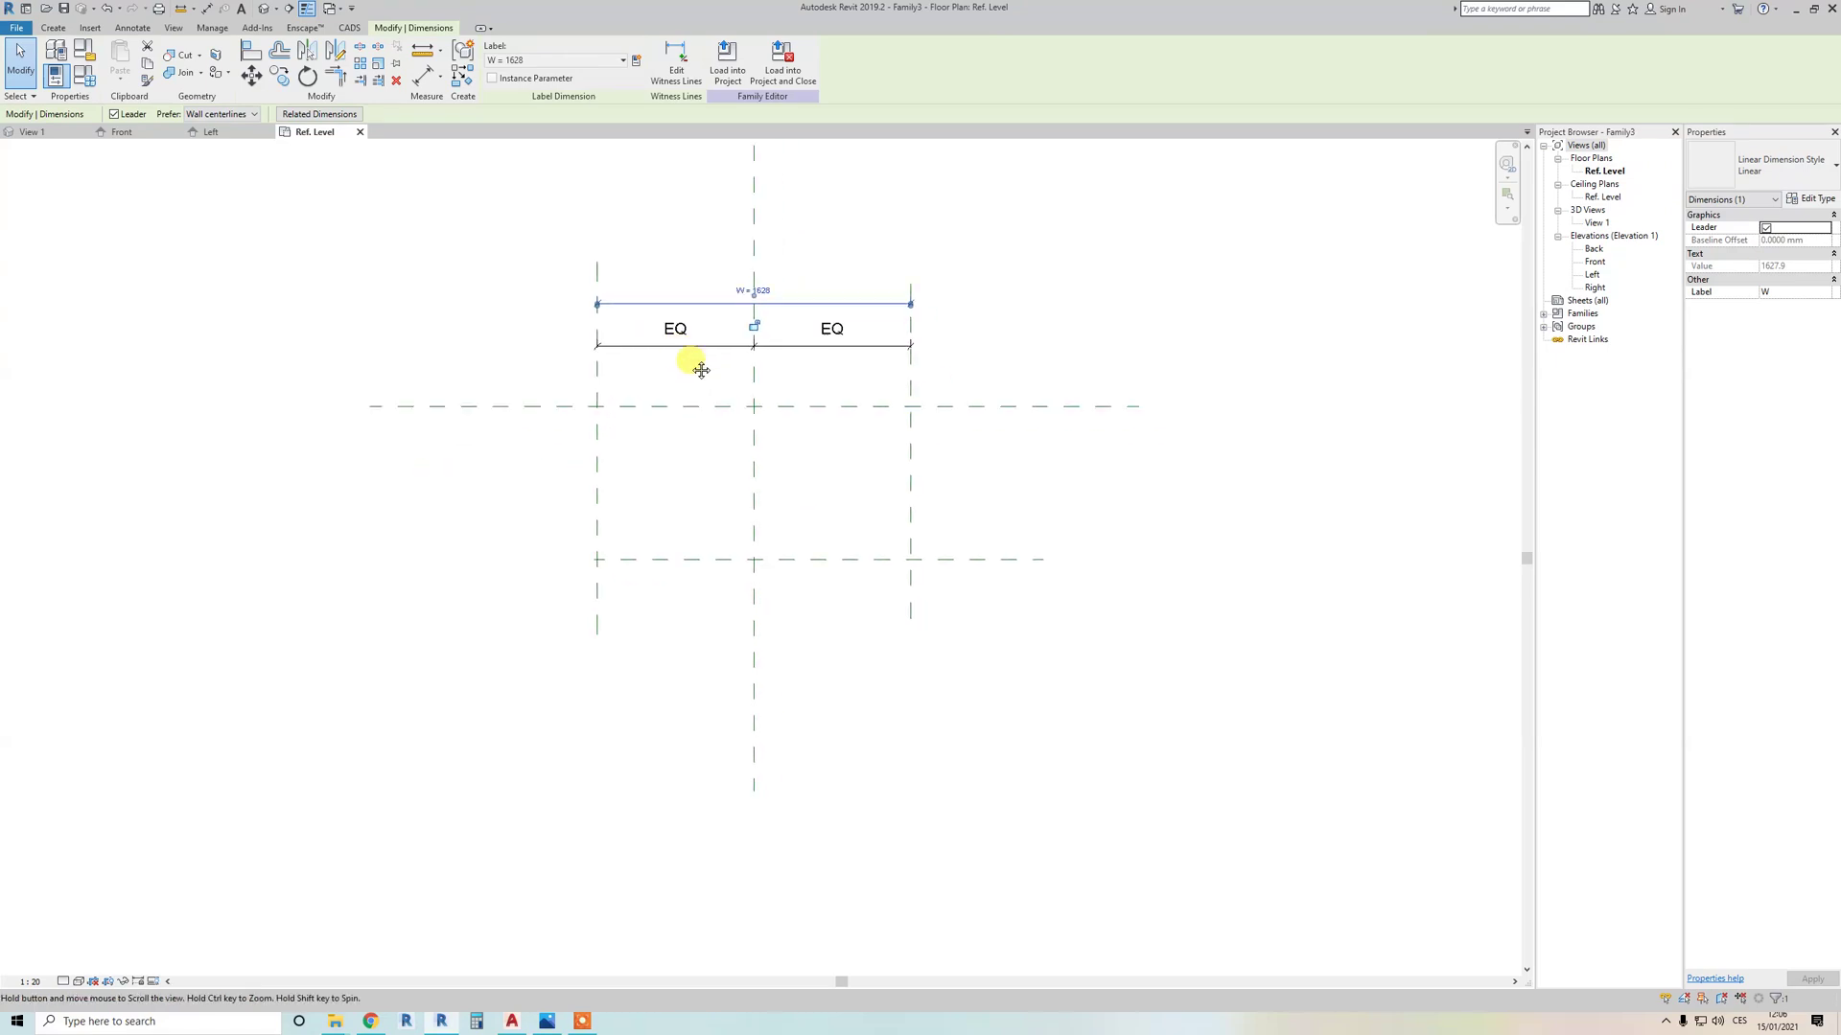
middle_click_drag(823, 417, 760, 399)
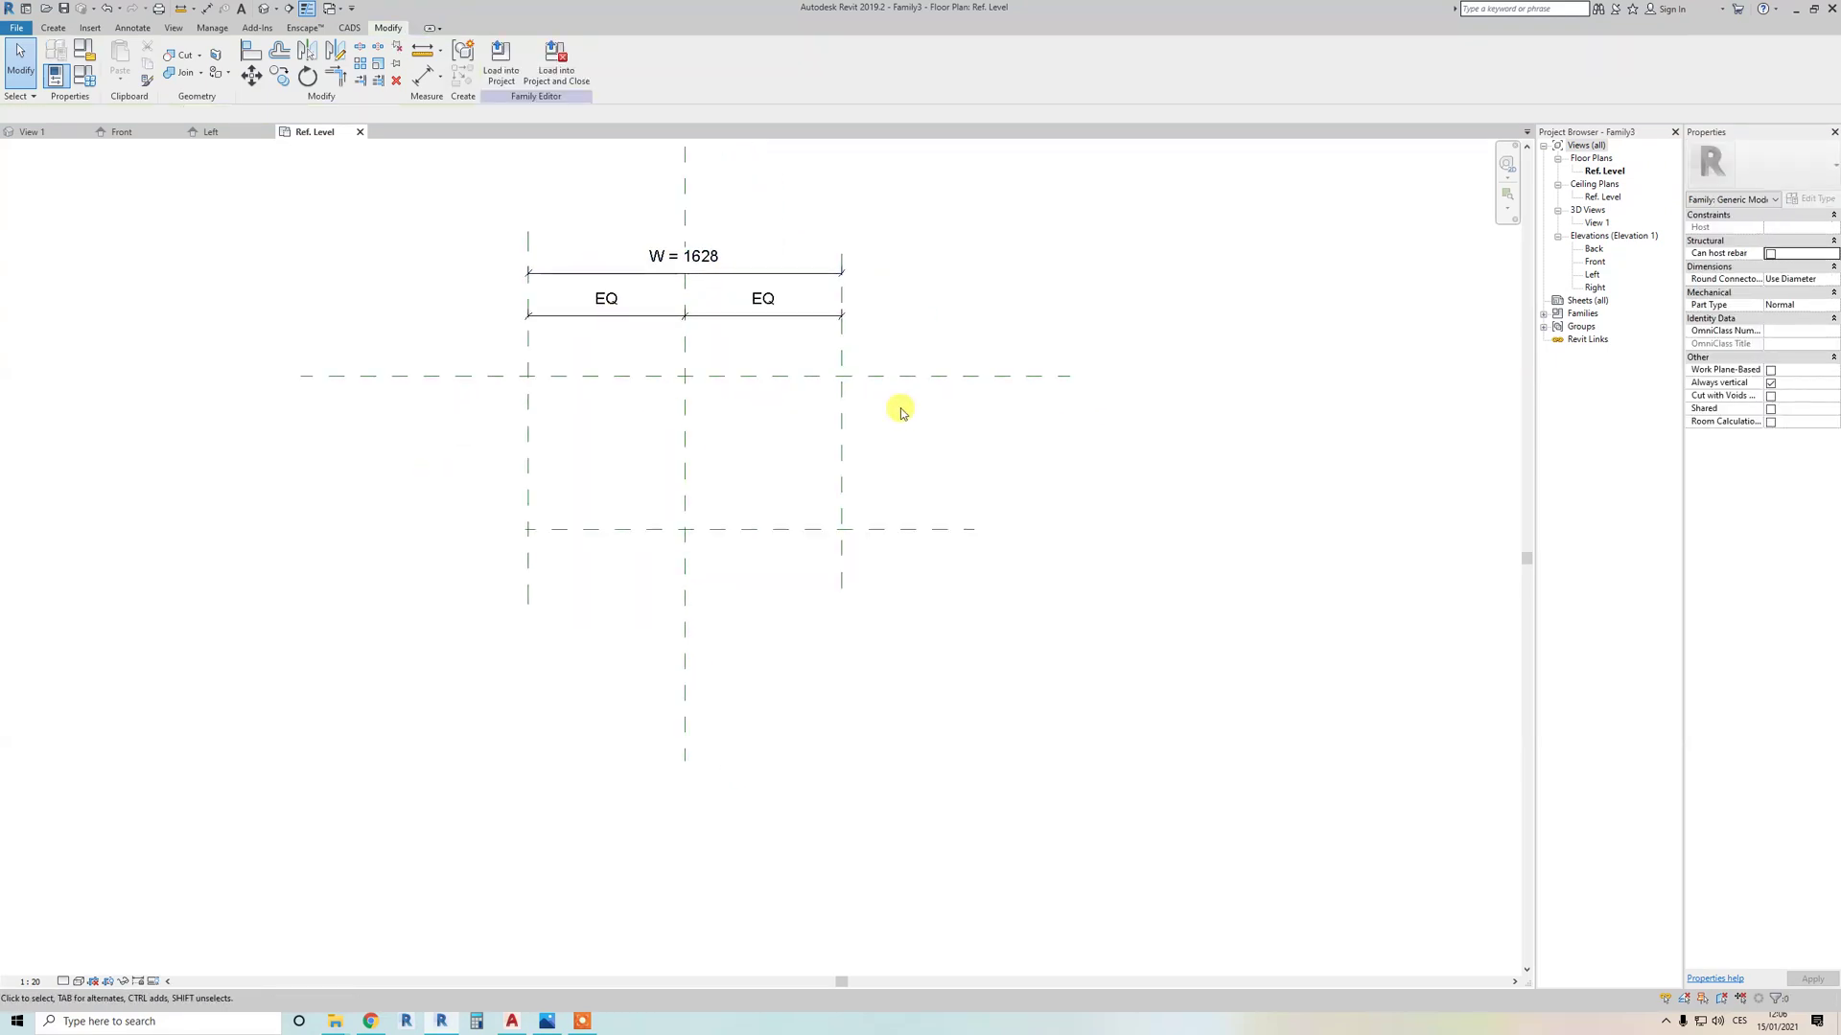
key("d")
key("i")
left_click(909, 378)
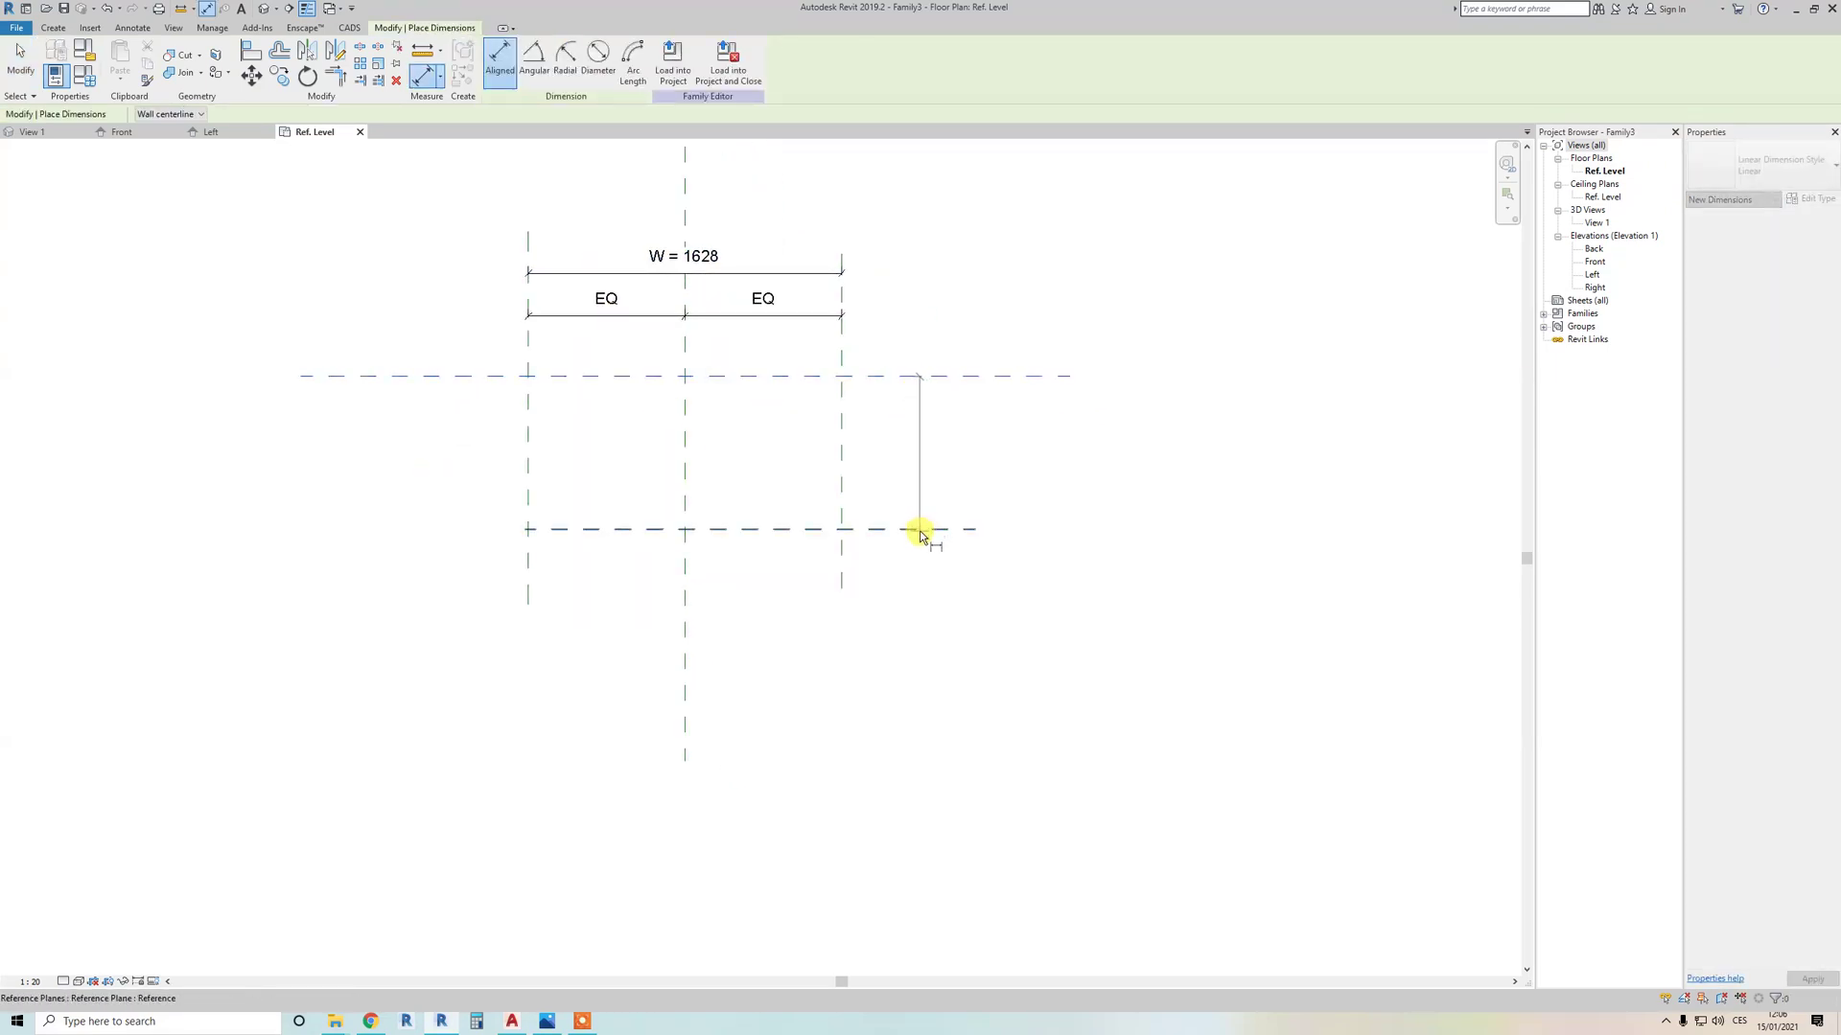
left_click(918, 532)
left_click(920, 624)
key("Escape")
key("Escape")
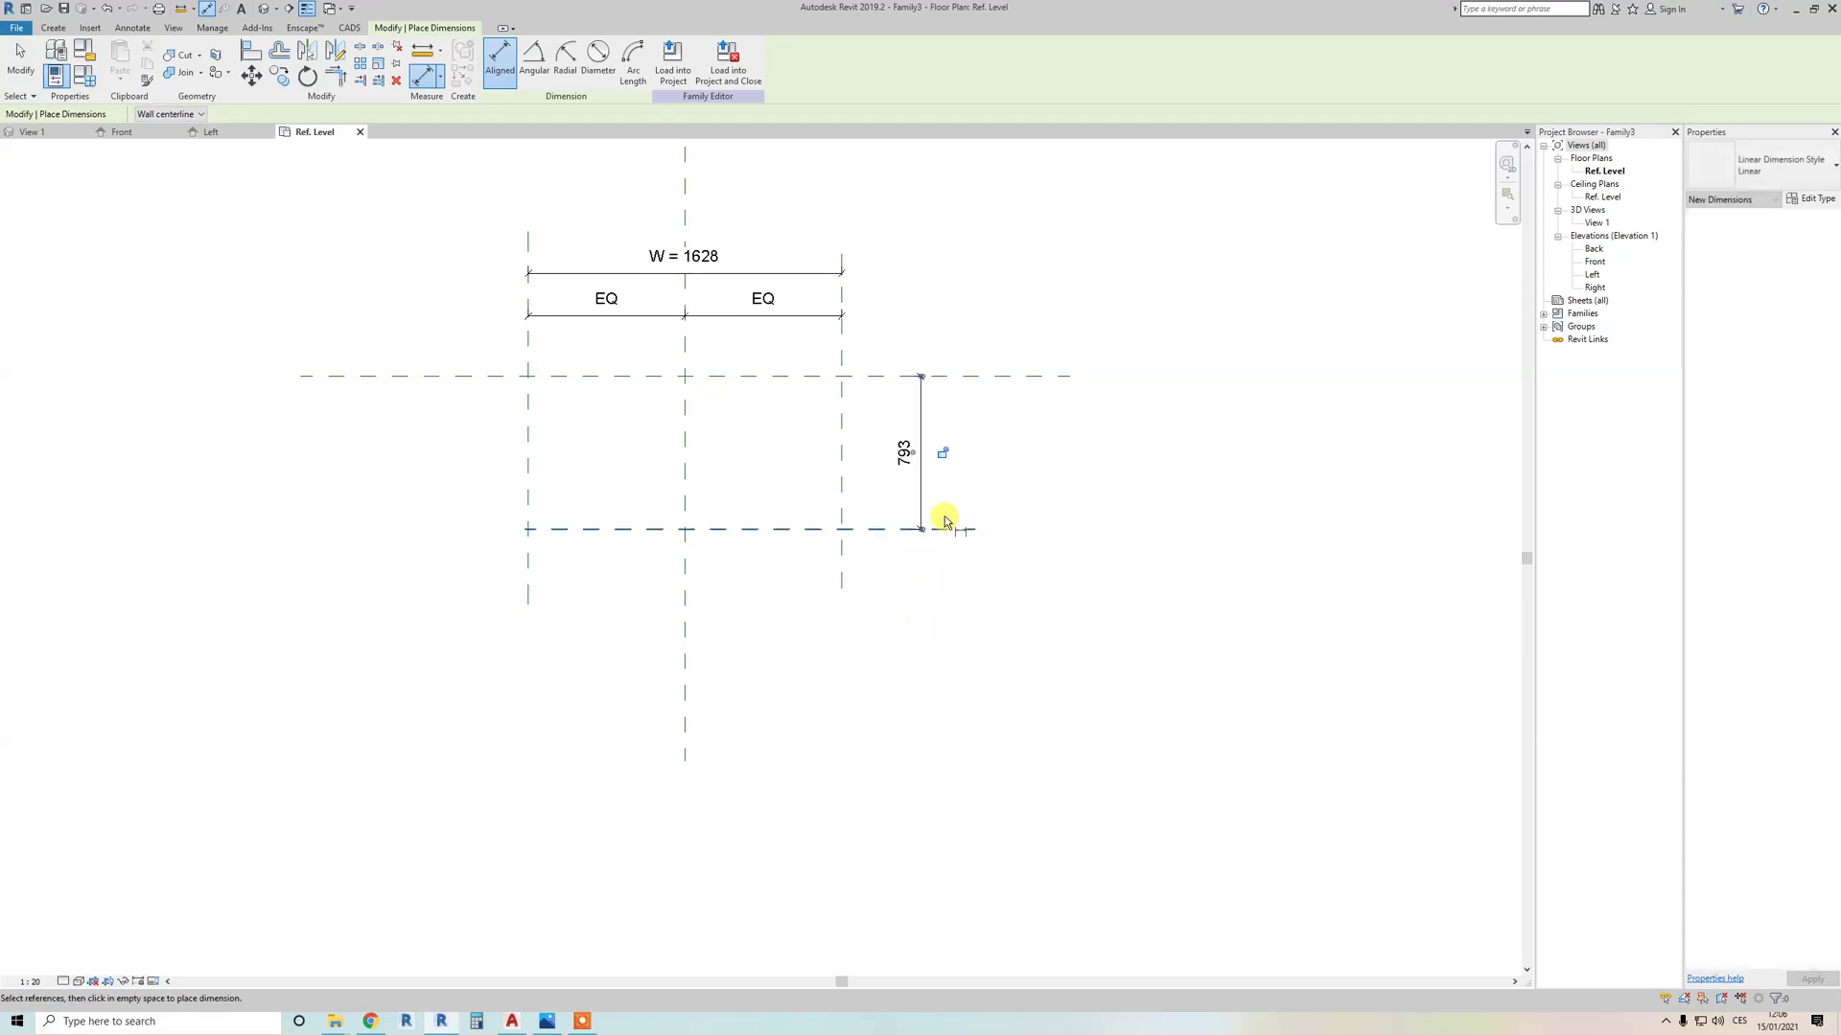
Step: Label the dimension between the horizontal reference planes with a new type parameter named D
left_click(921, 456)
left_click(638, 60)
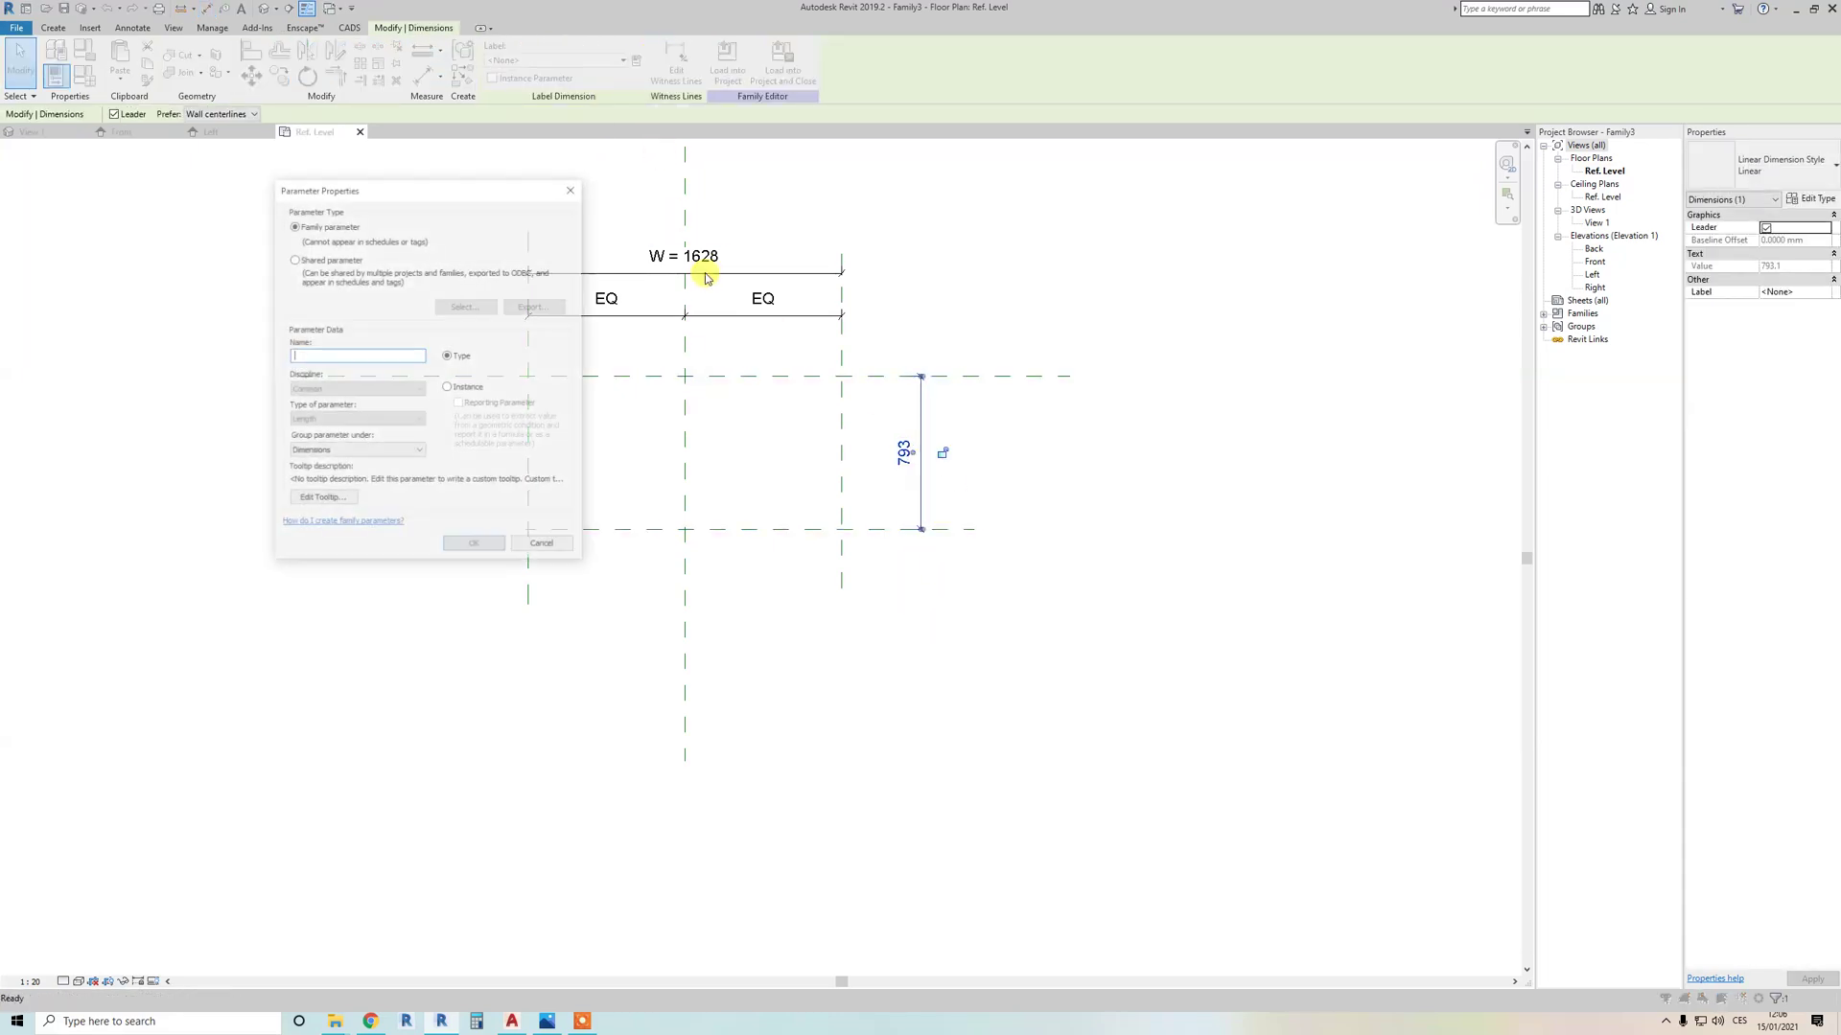
type("D")
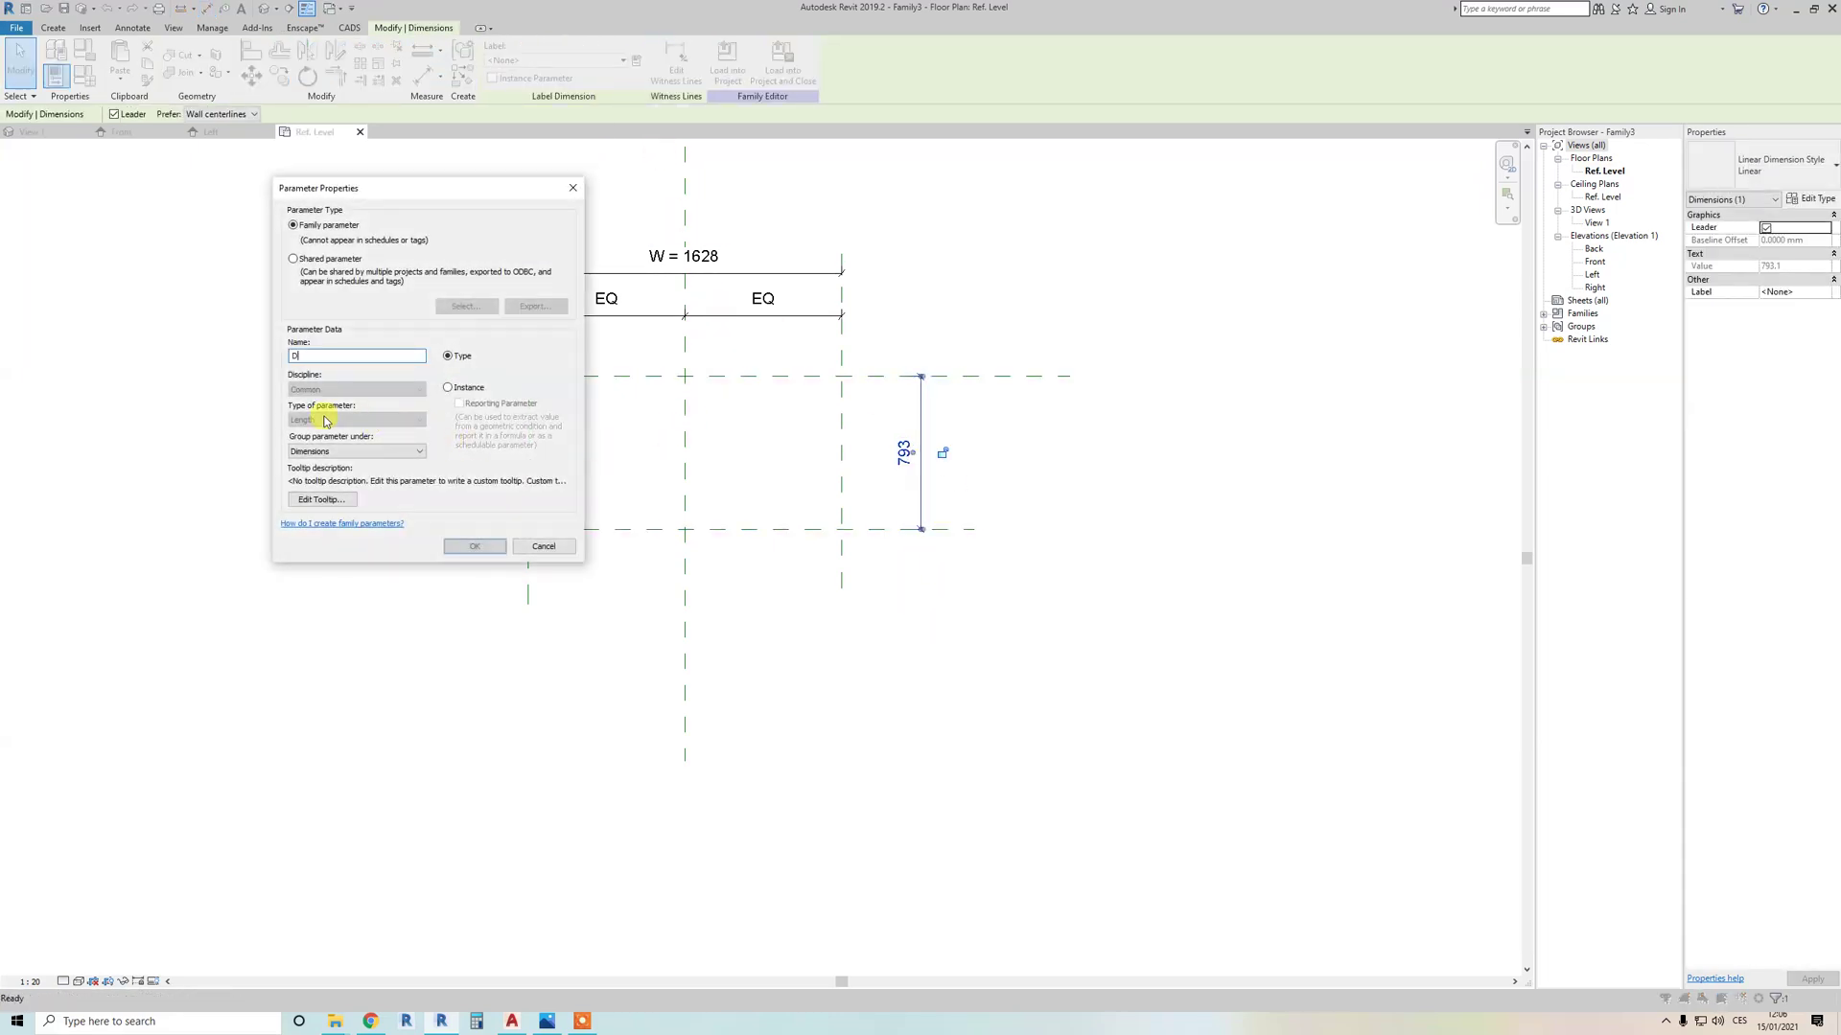
left_click(474, 547)
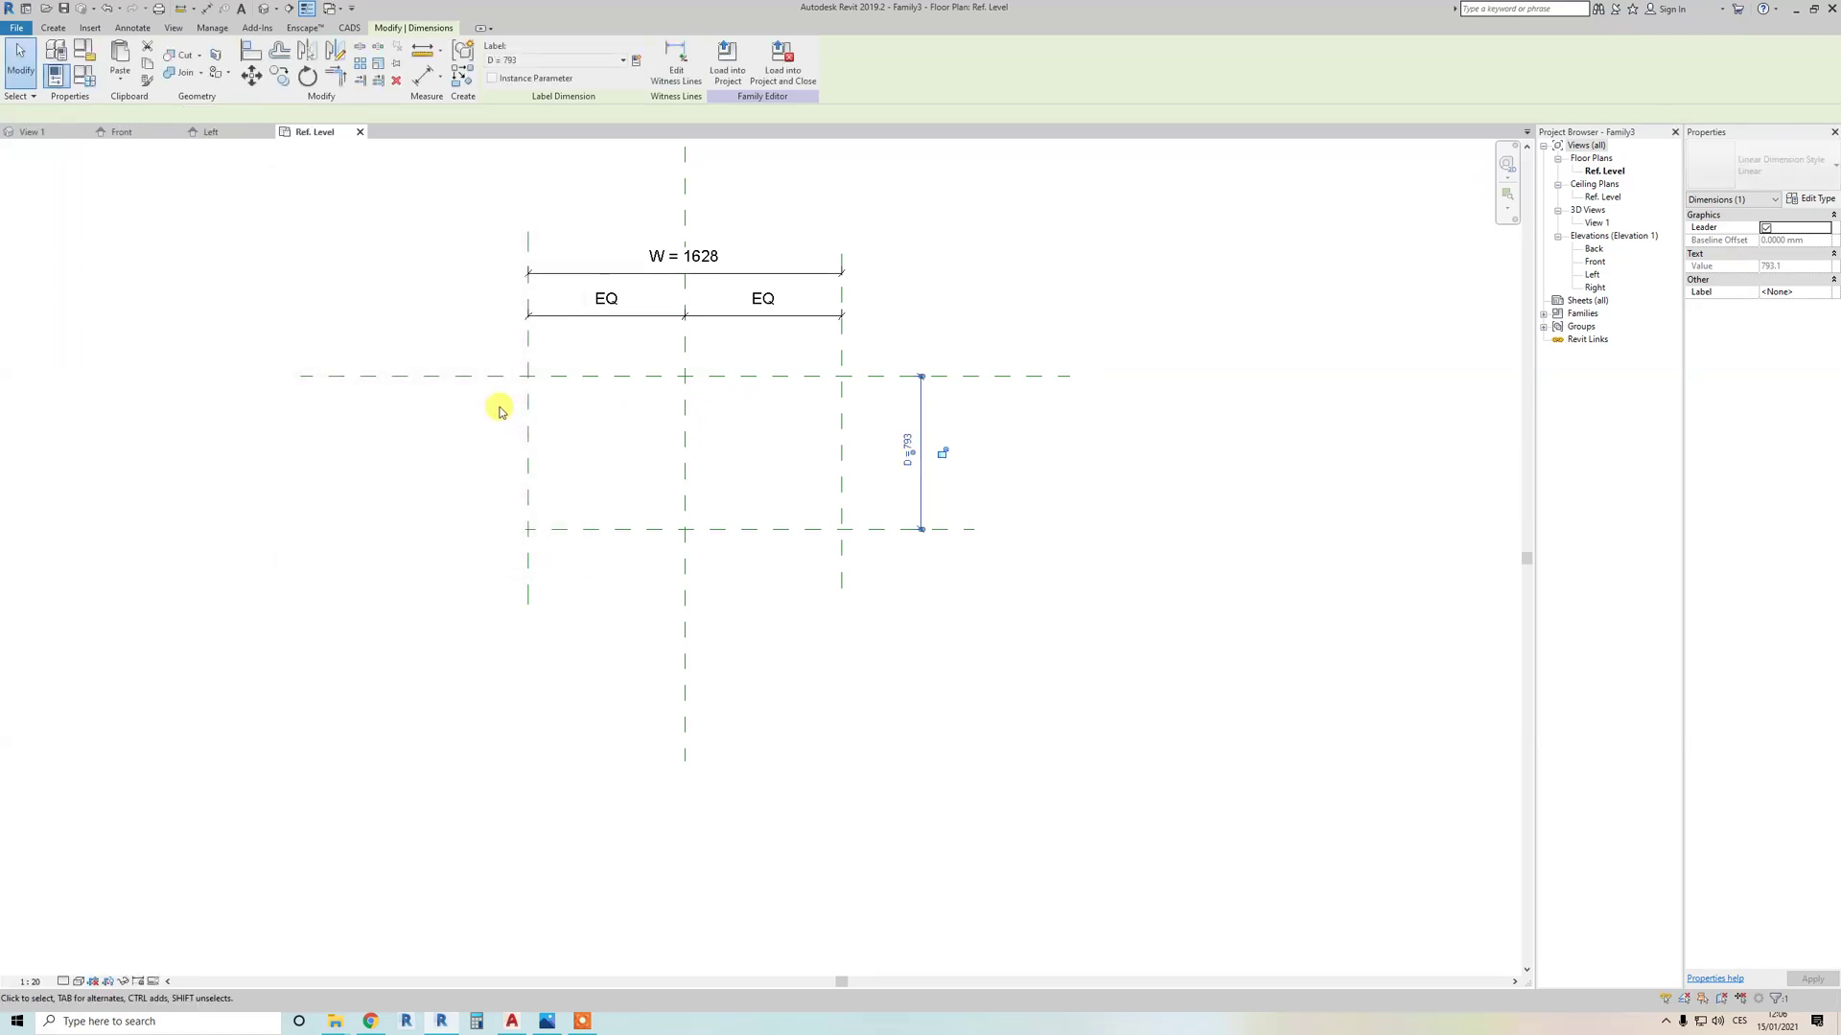
Step: Set the family parameters D to 500 and W to 1000 in Family Types and apply them
left_click(88, 79)
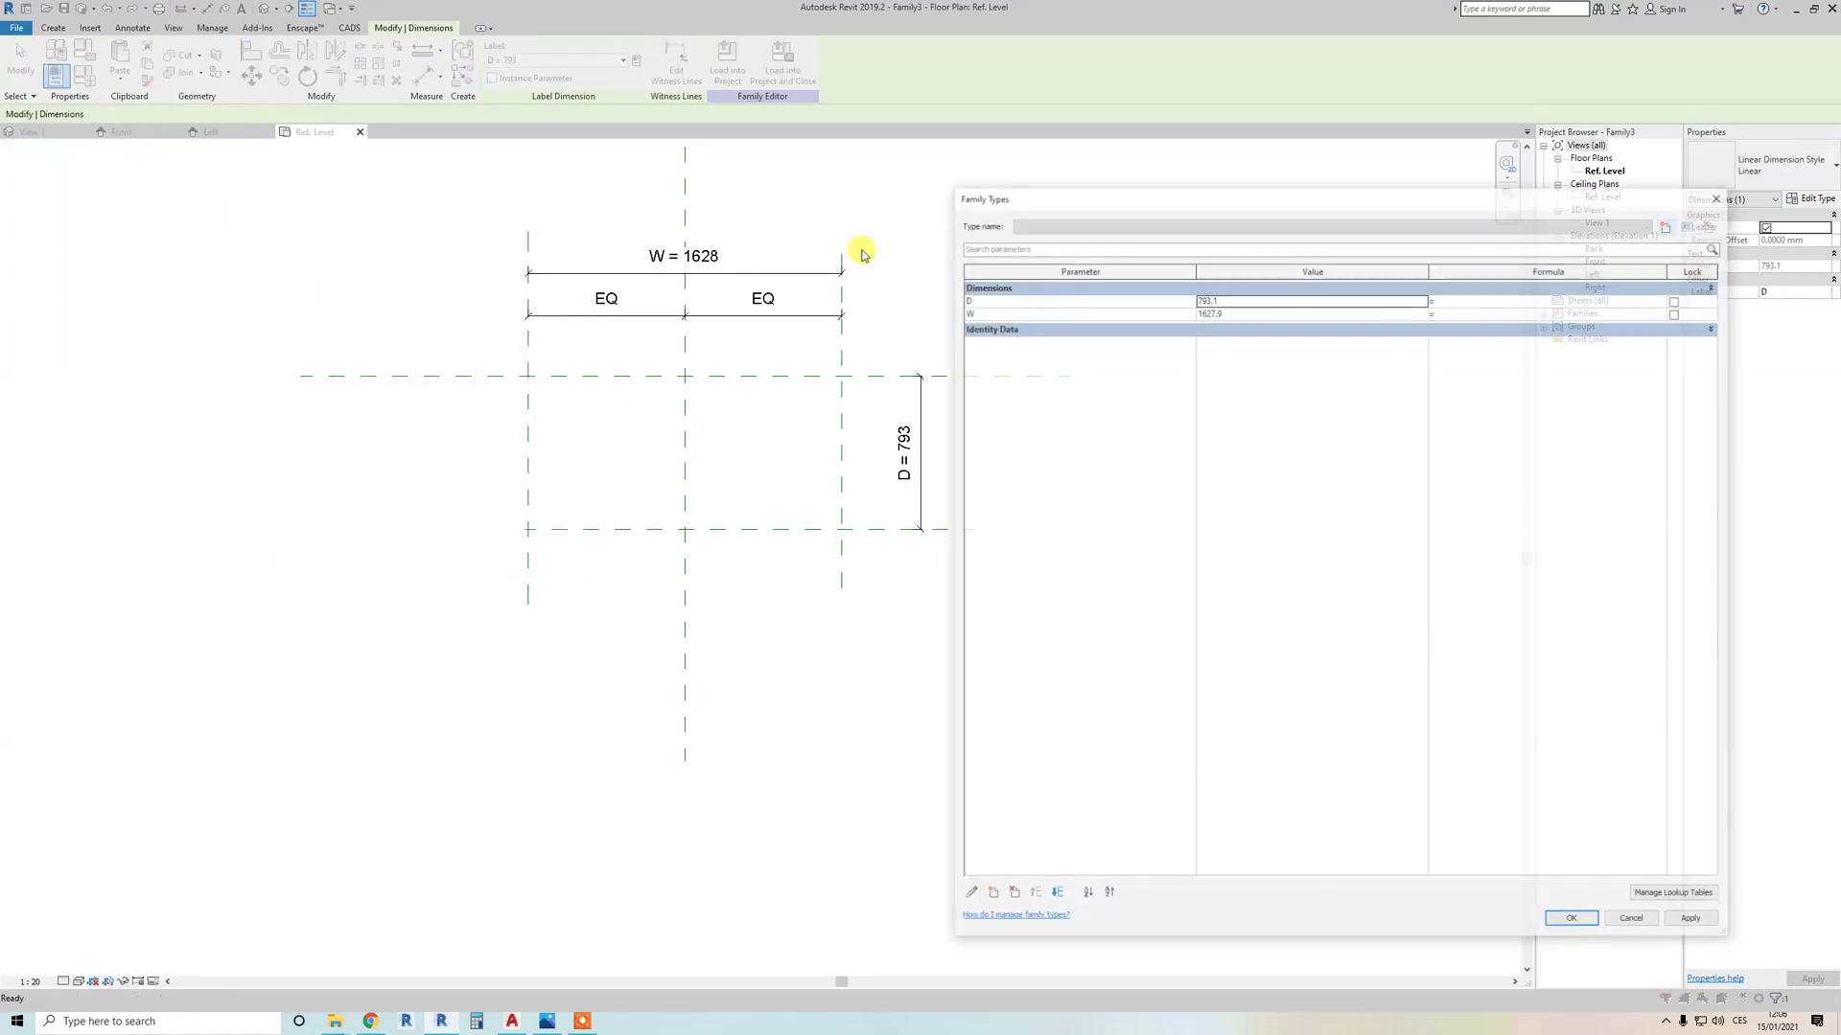
left_click_drag(946, 182, 1163, 197)
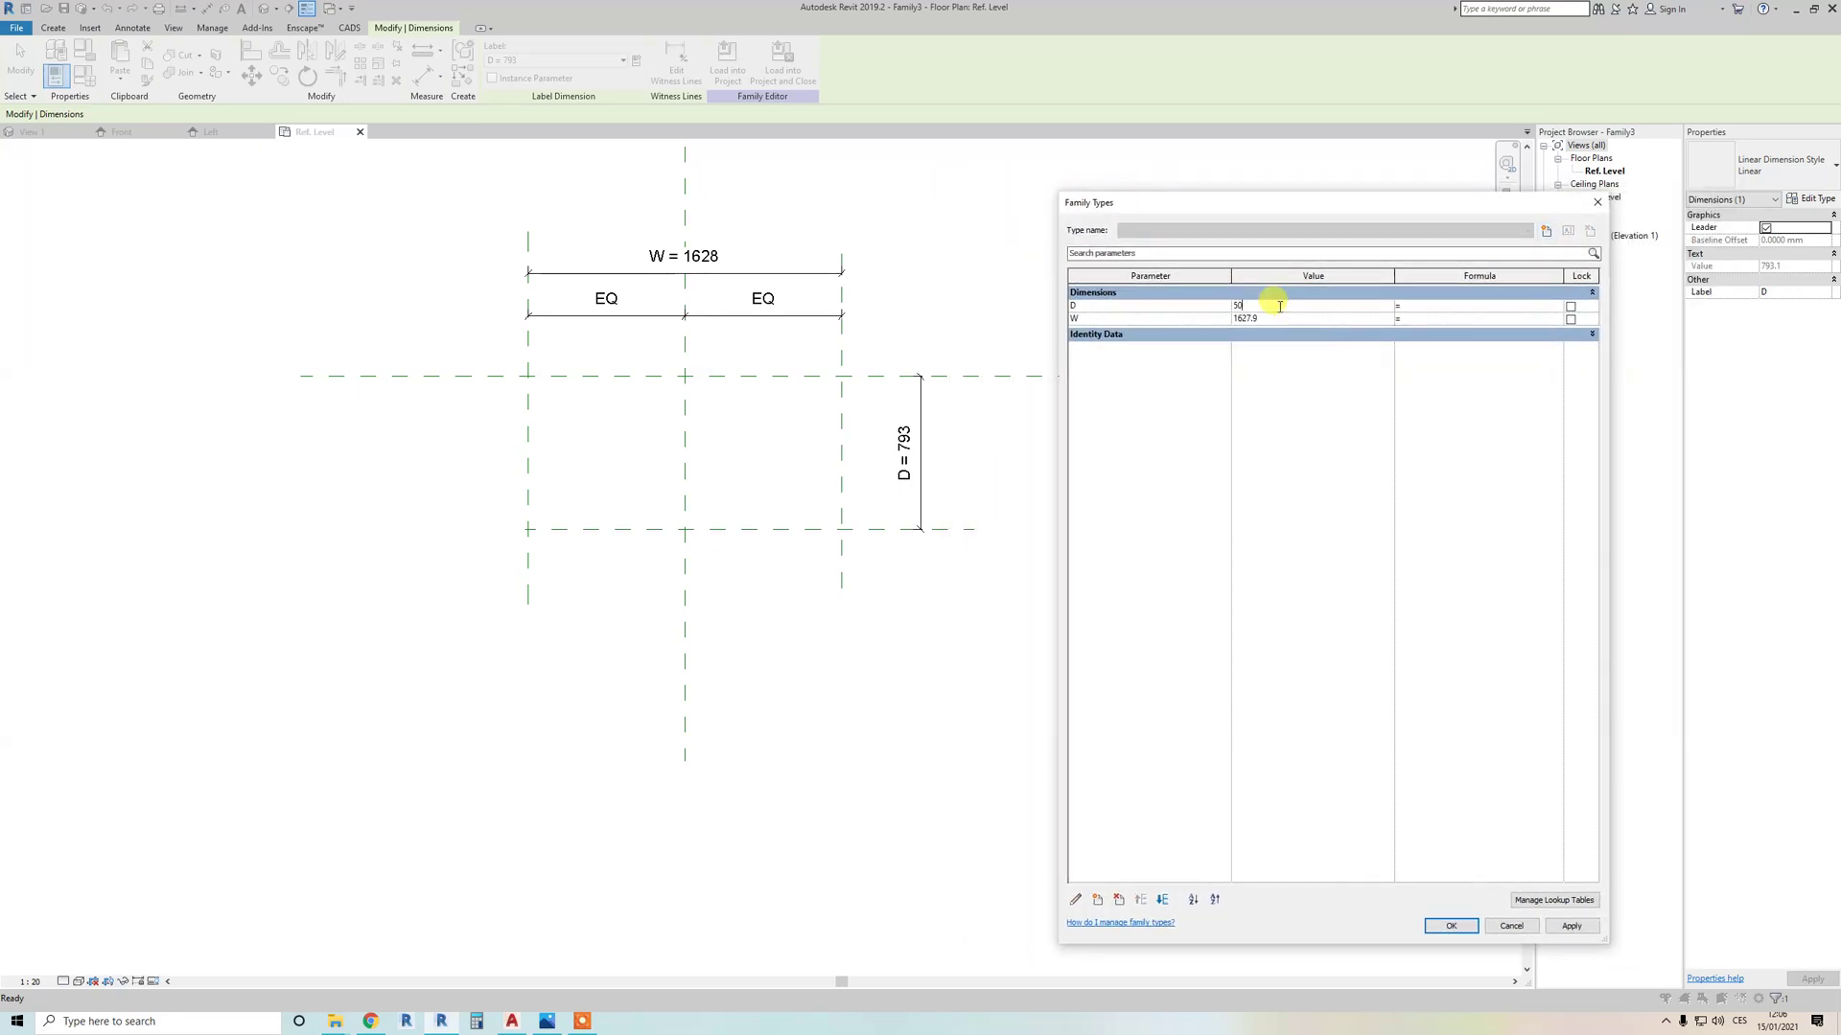
left_click(1285, 319)
type("1000")
left_click(1572, 925)
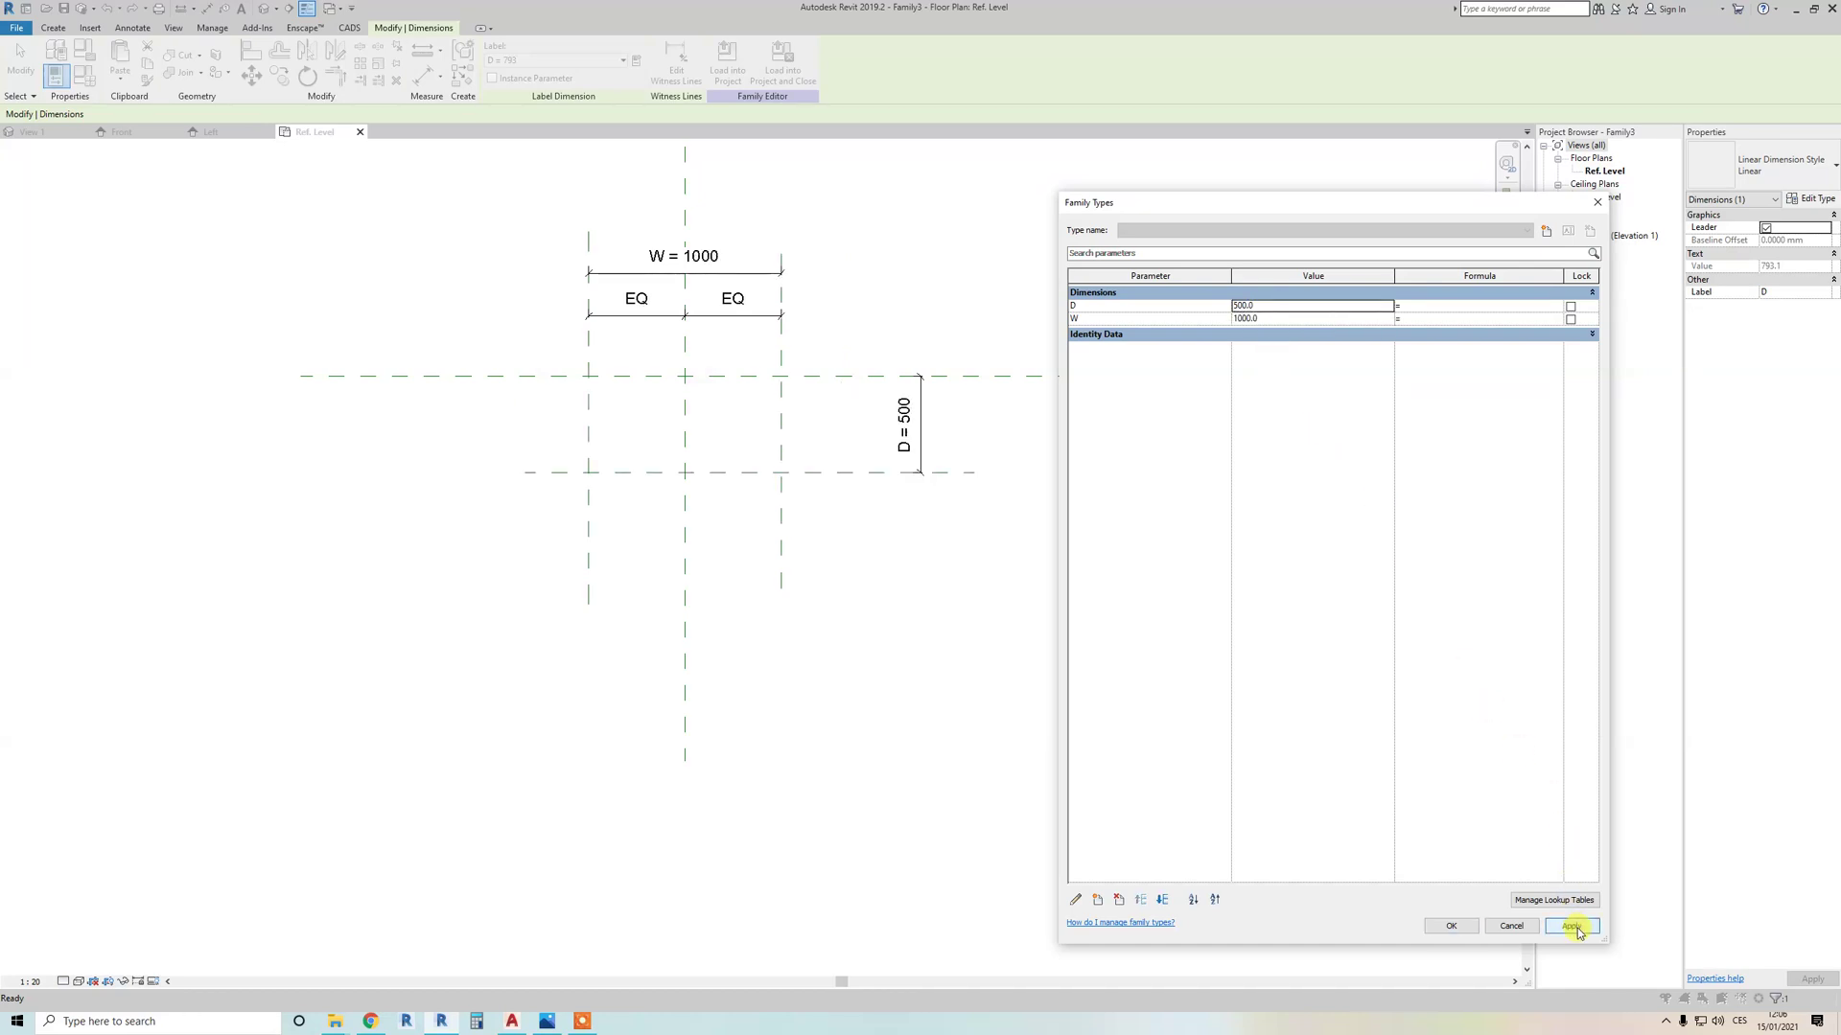
left_click(1453, 926)
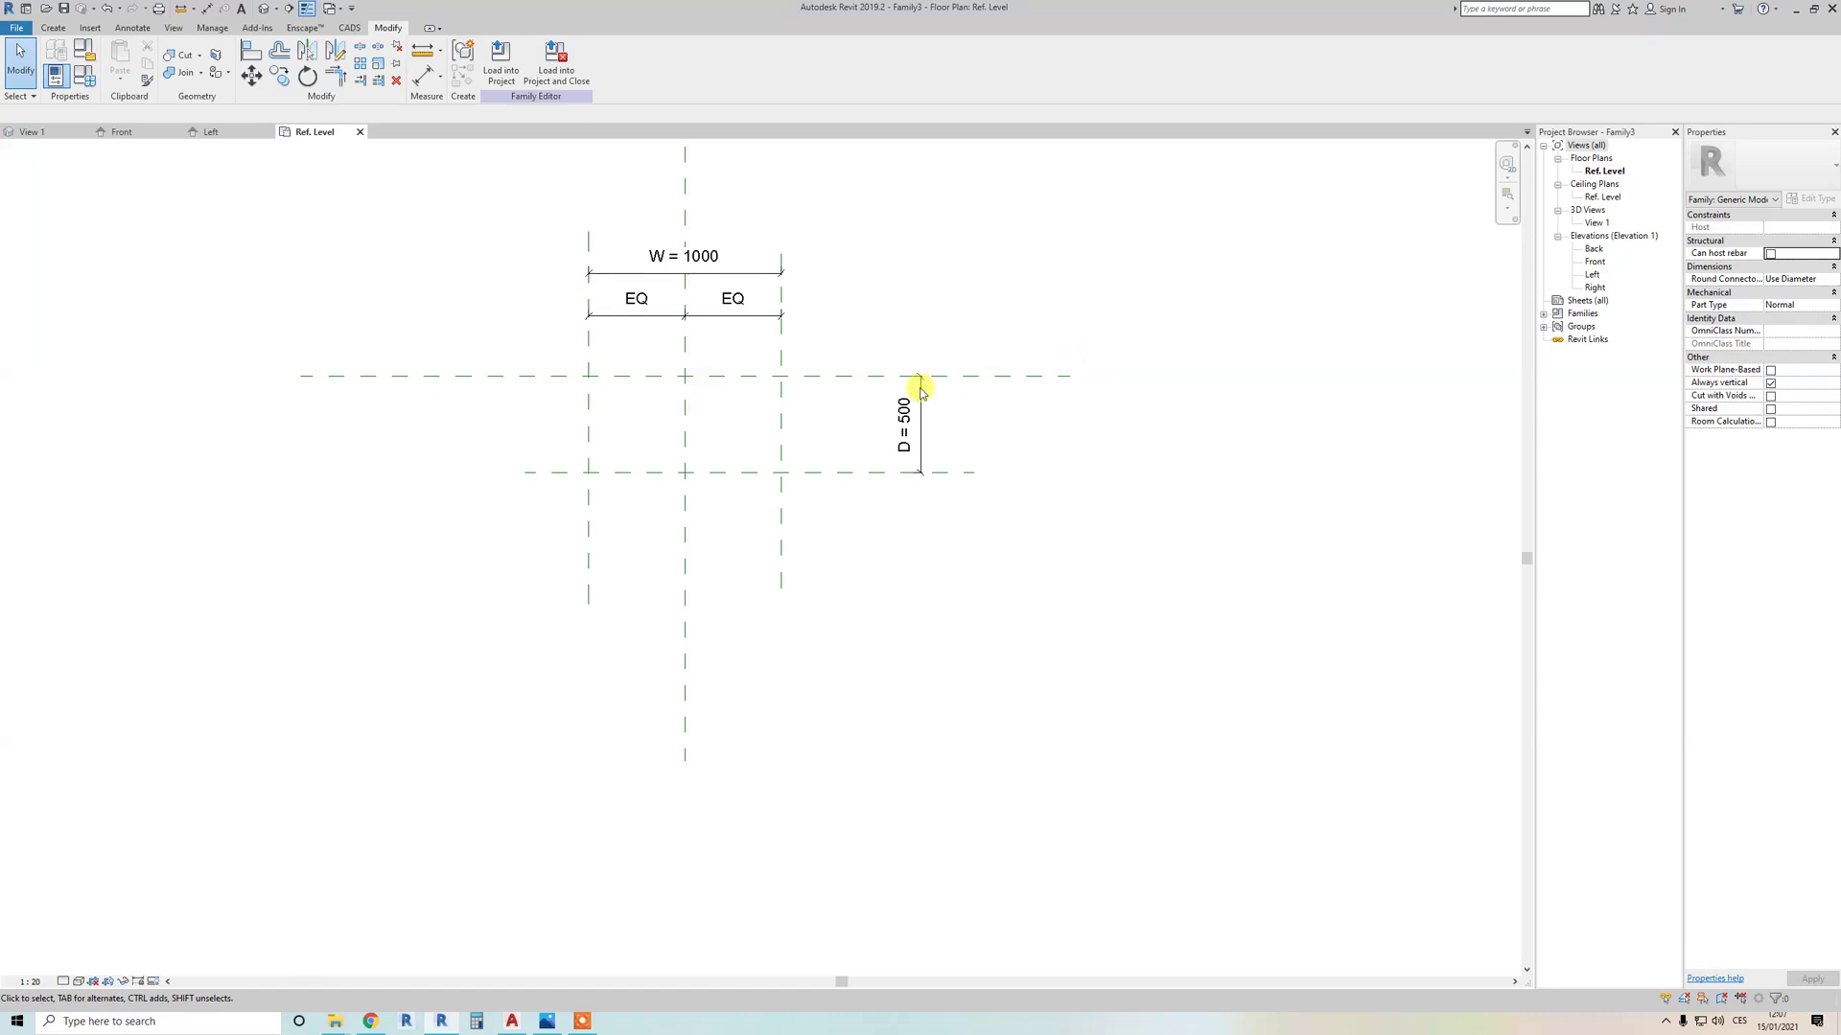
Step: Open the Front elevation and draw a horizontal reference plane above Ref. Level, crossing the three vertical planes
middle_click_drag(789, 423, 786, 429)
left_click(1593, 263)
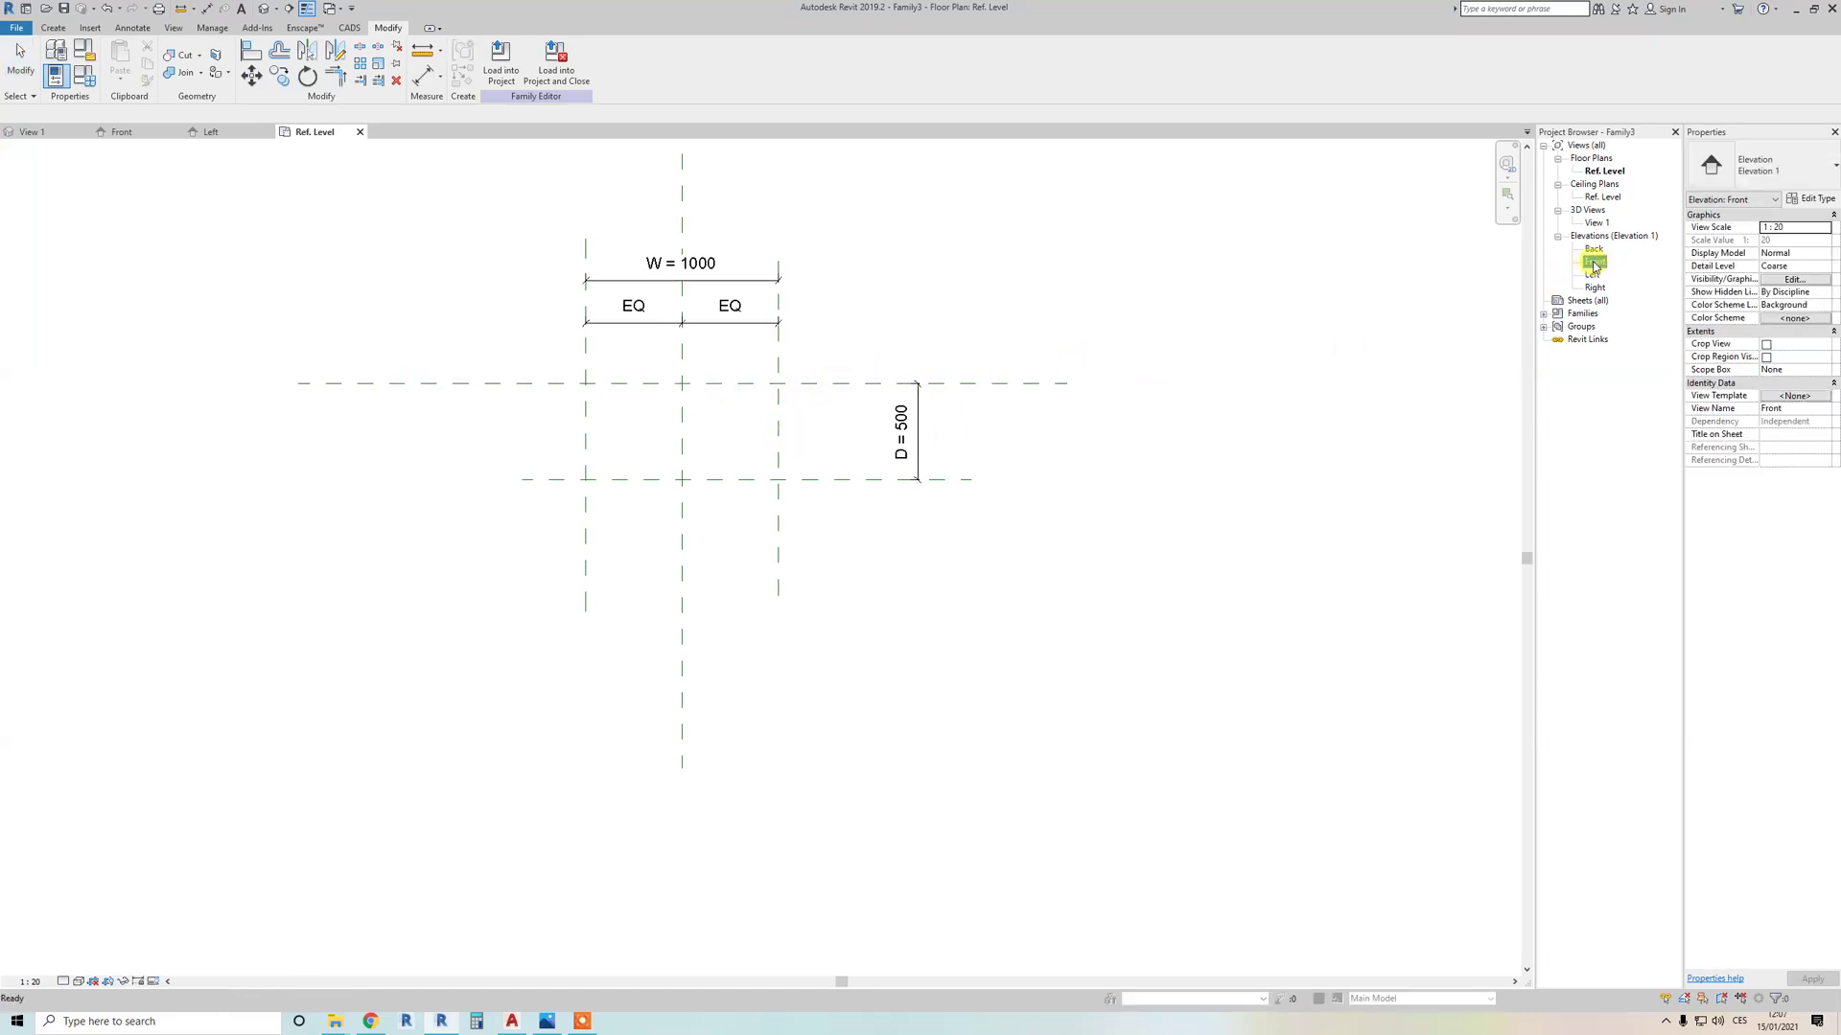
double_click(1593, 263)
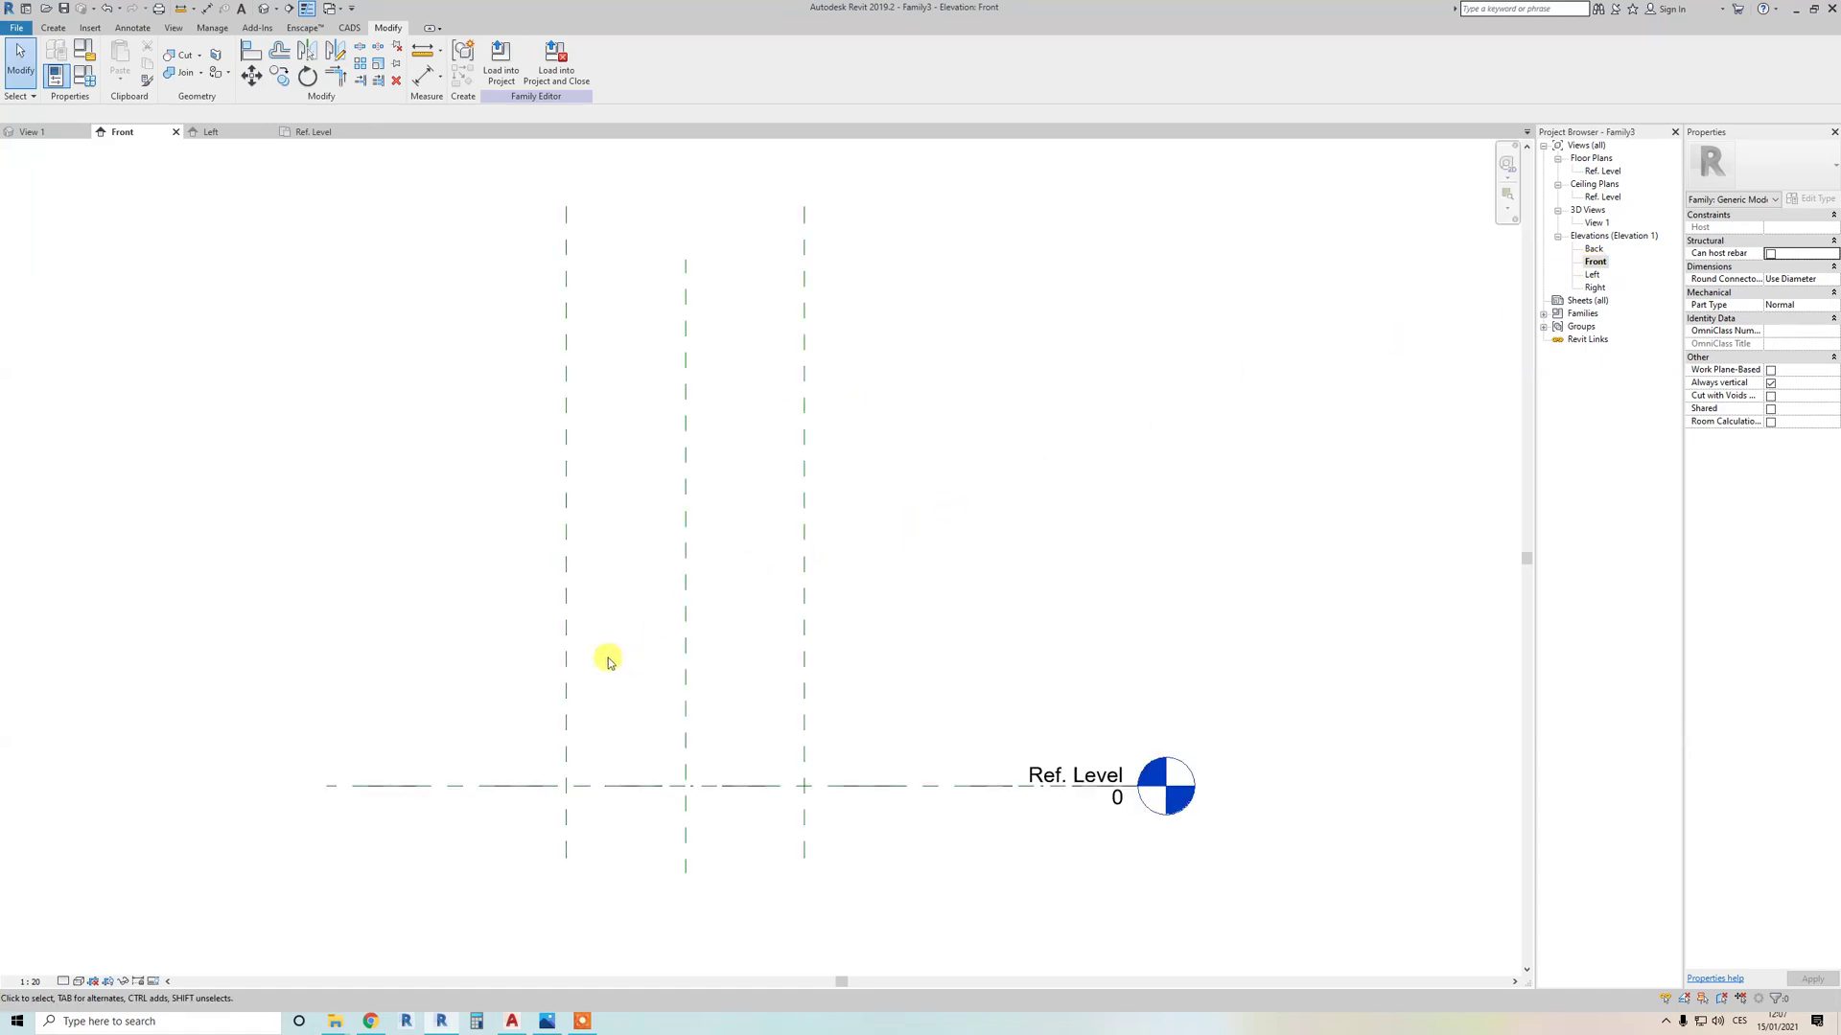
scroll(538, 464, "down", 3, "ctrl")
scroll(600, 489, "down", 1)
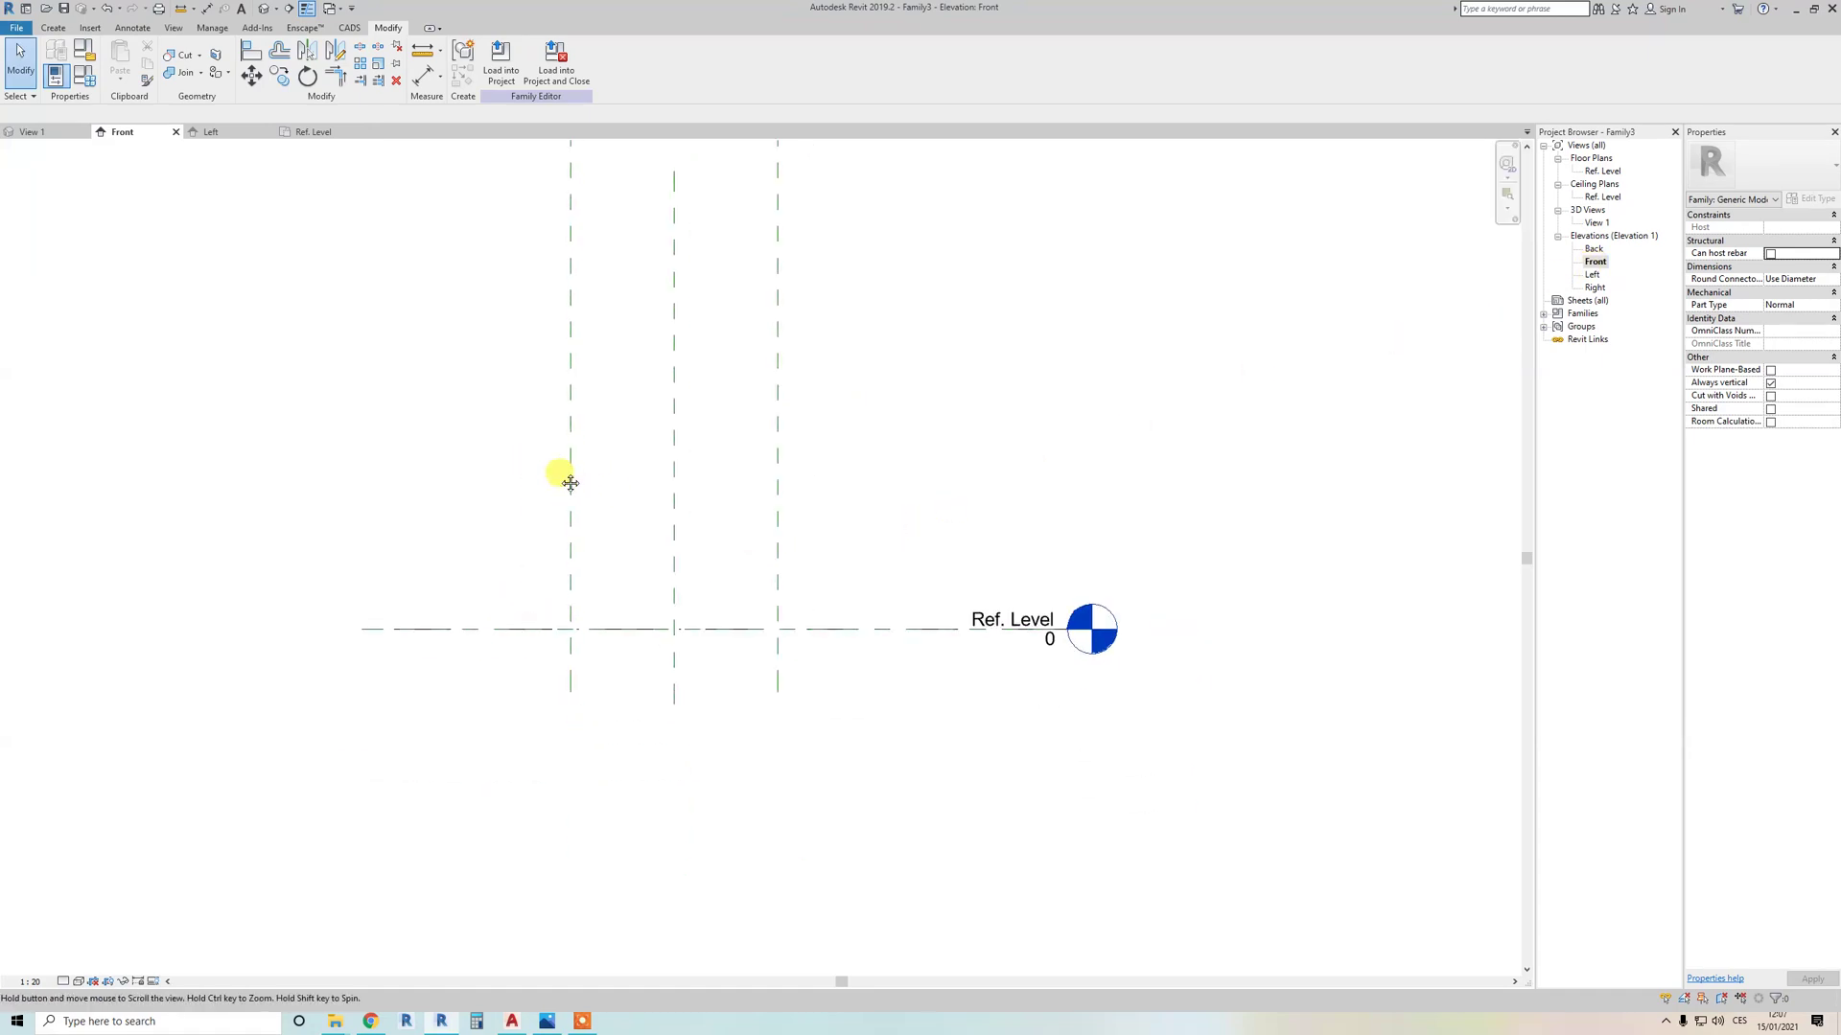
middle_click_drag(563, 480, 575, 505)
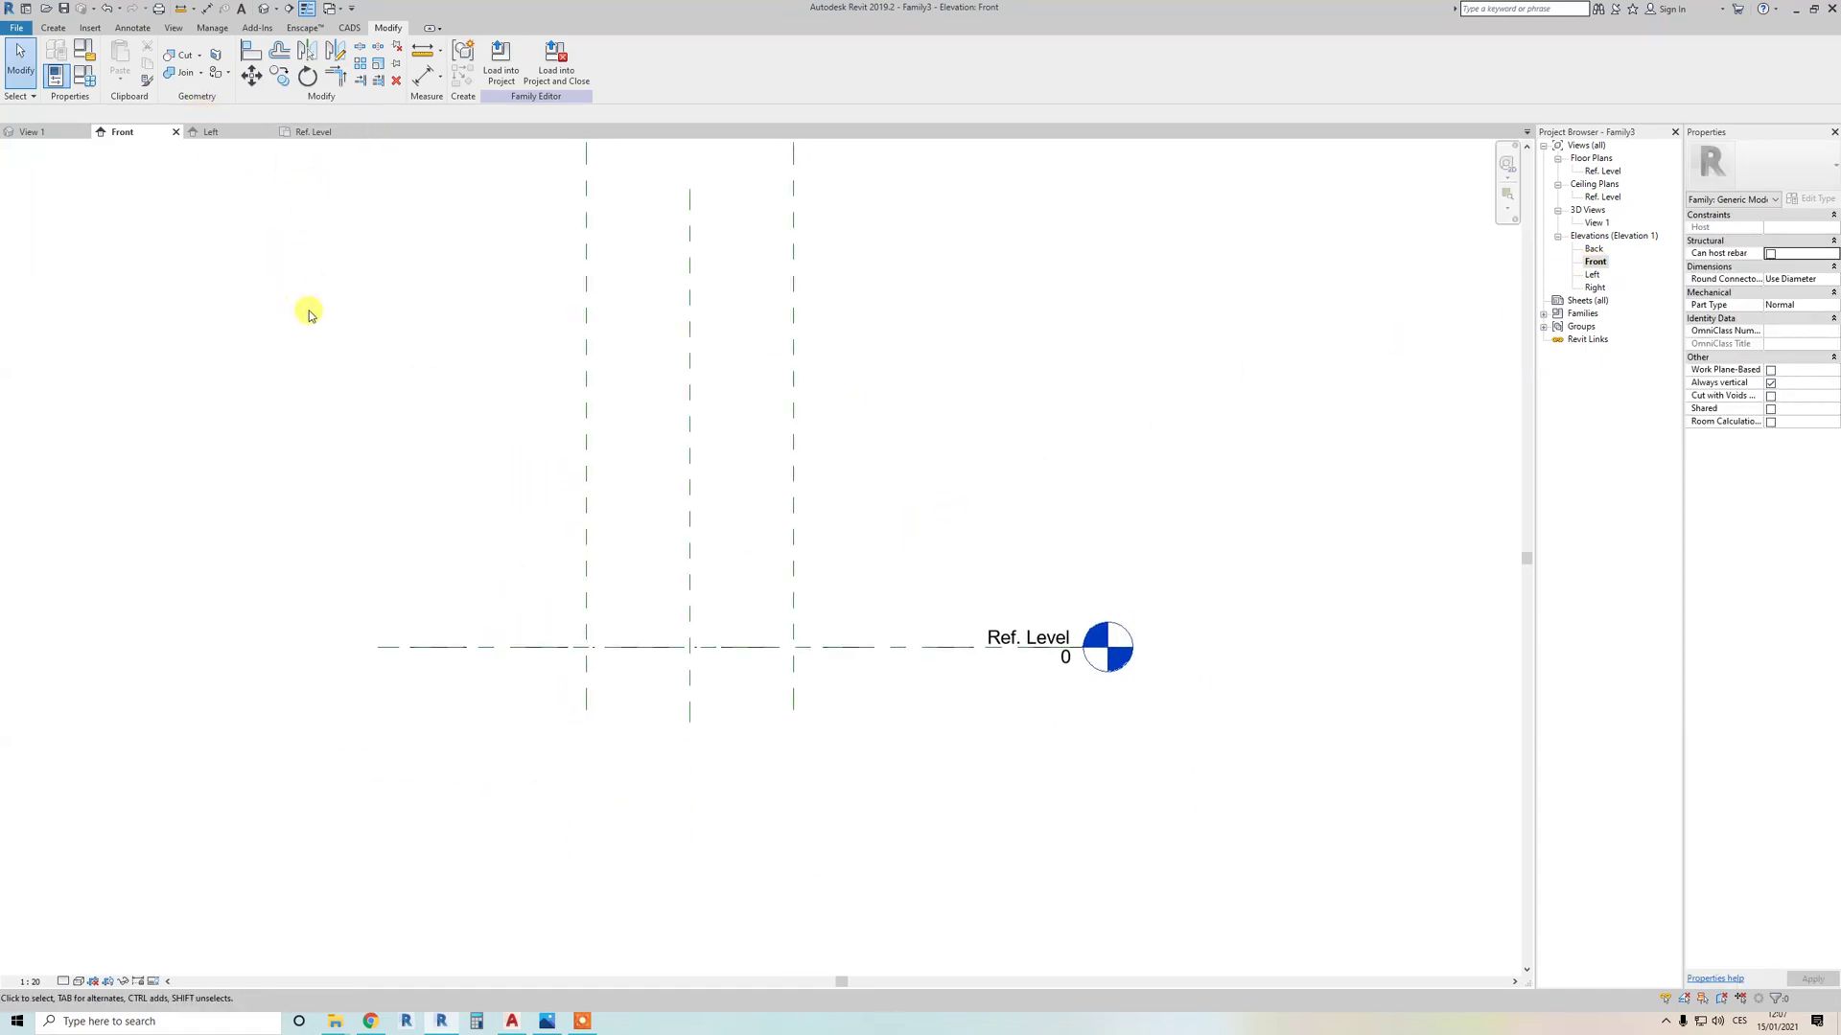
key("r")
key("p")
left_click(448, 472)
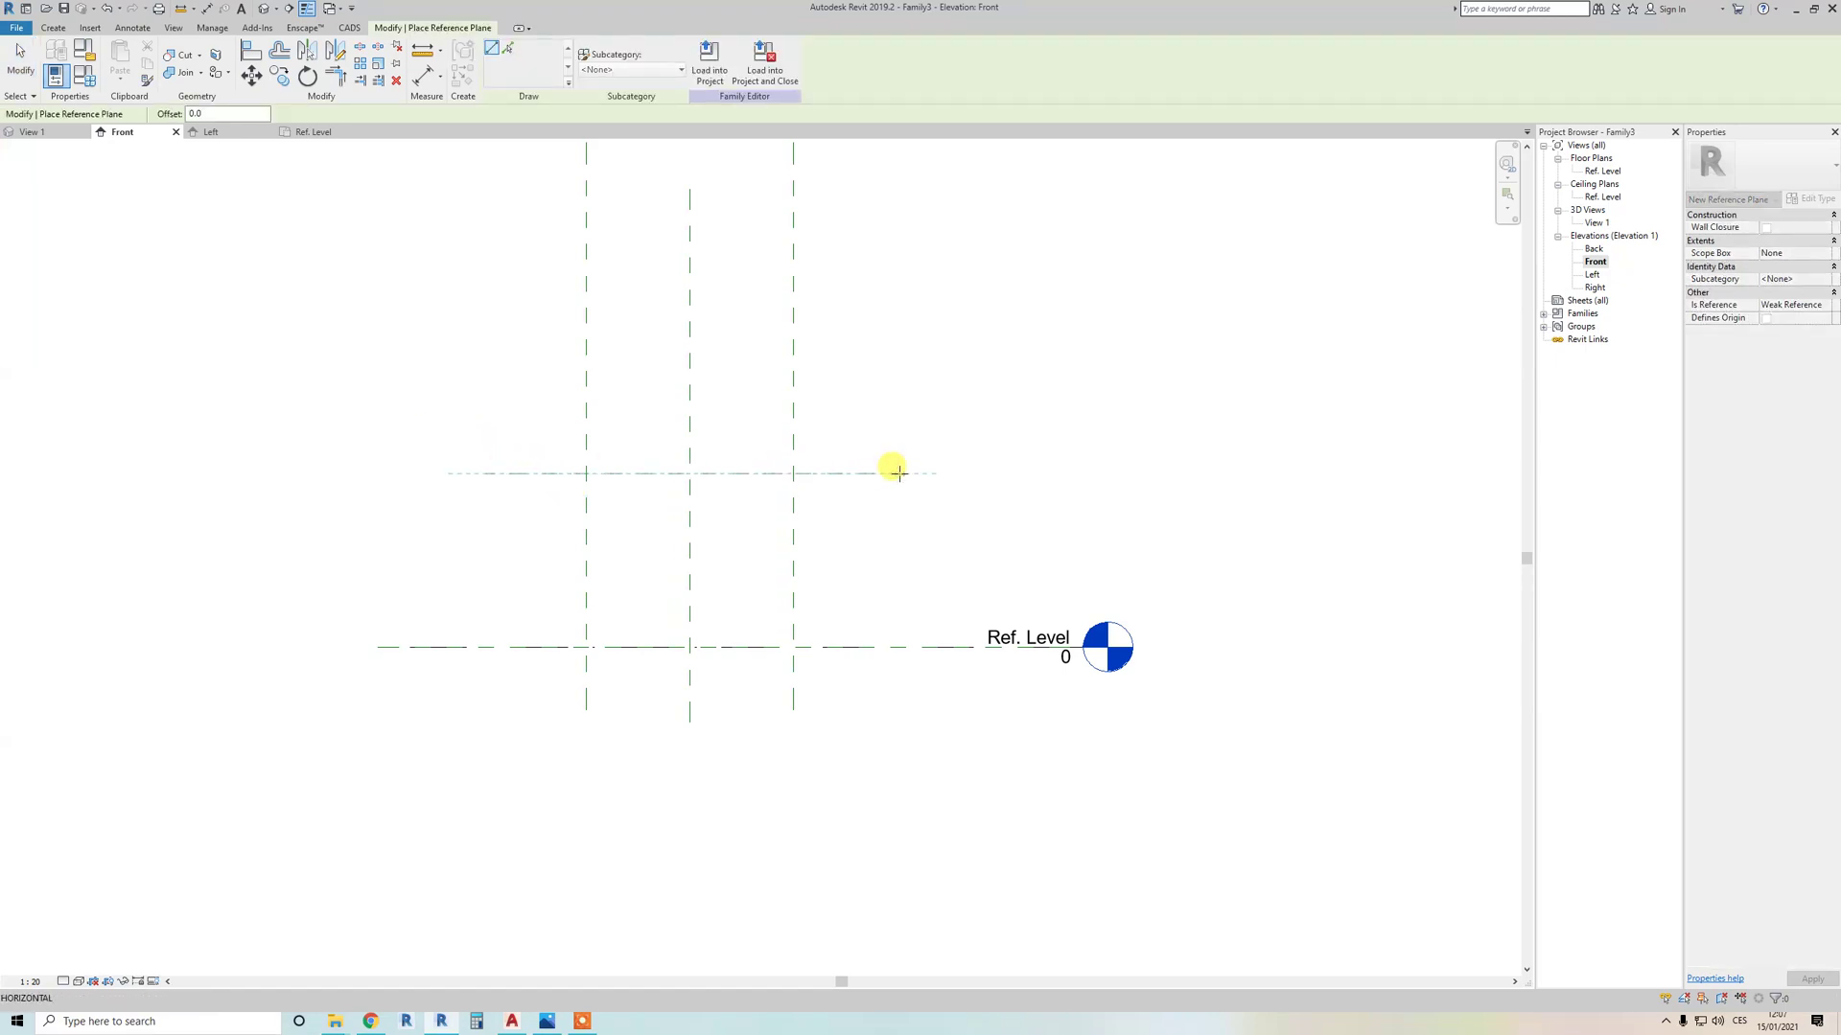
left_click(889, 470)
key("Escape")
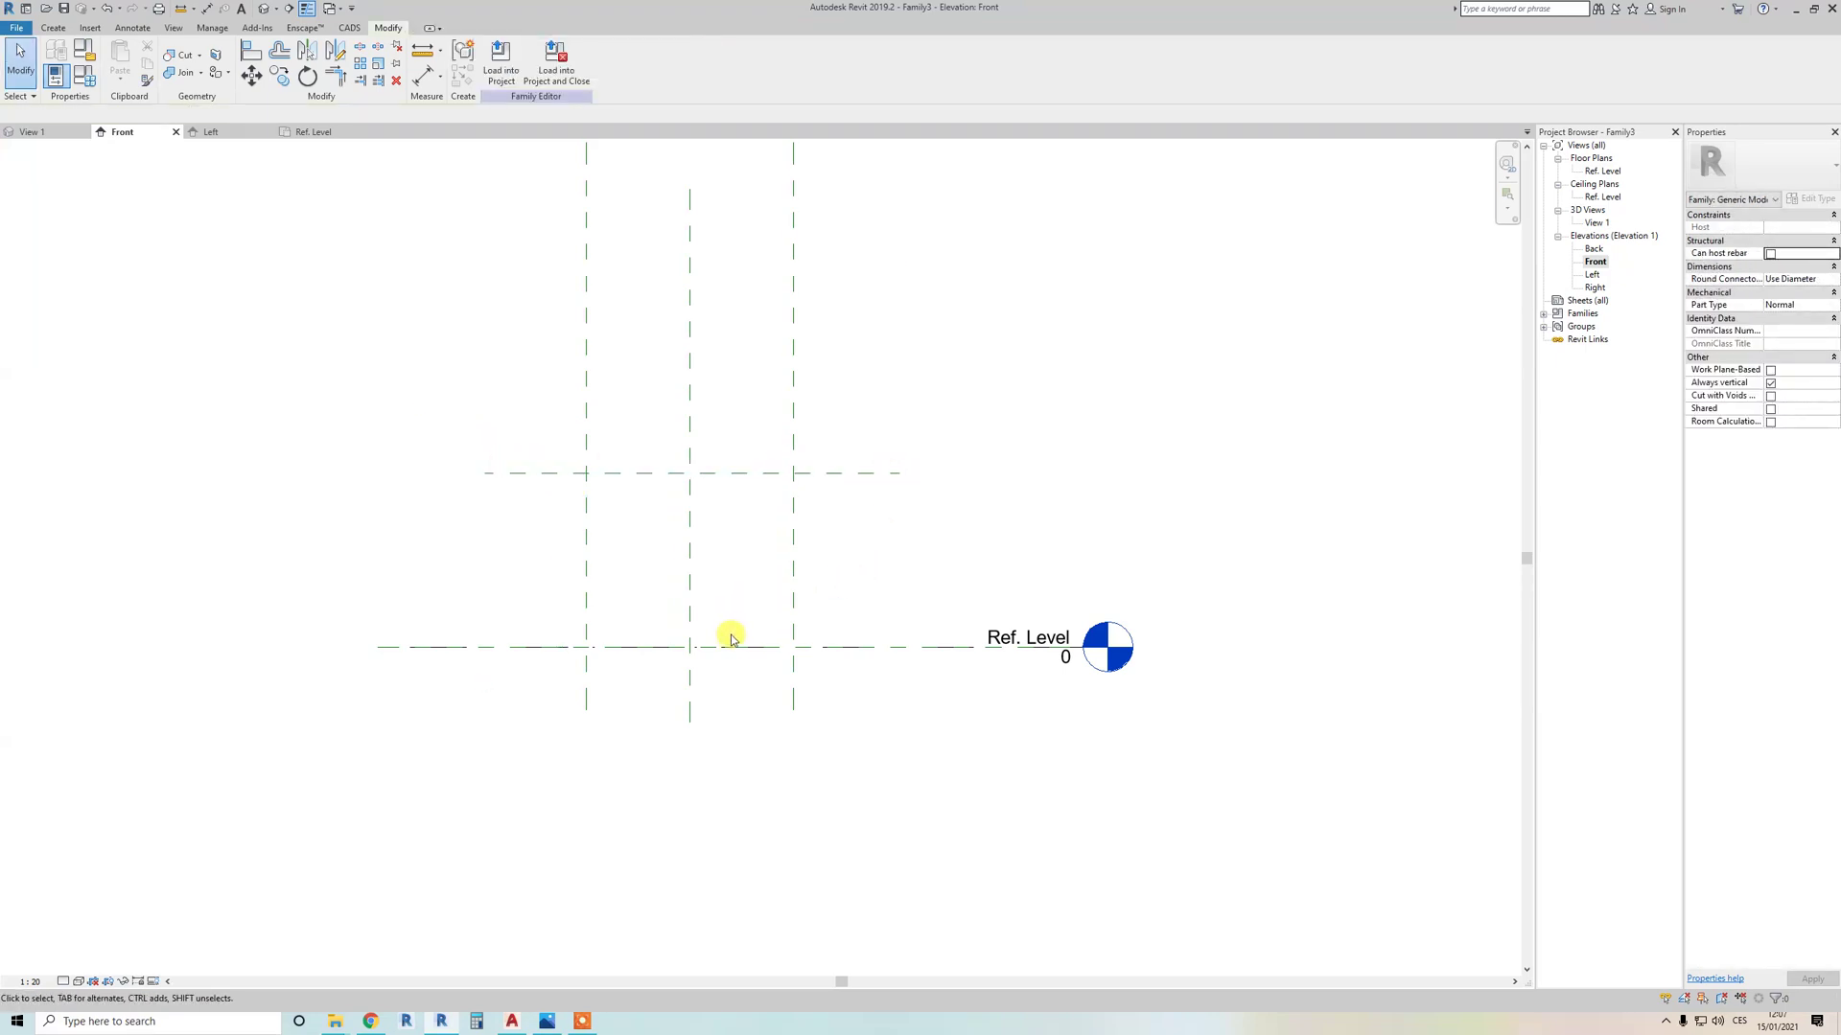
Step: Draw a horizontal reference plane about 99 mm above Ref. Level, crossing the three vertical planes
scroll(731, 633, "up", 1)
middle_click_drag(742, 598, 725, 527)
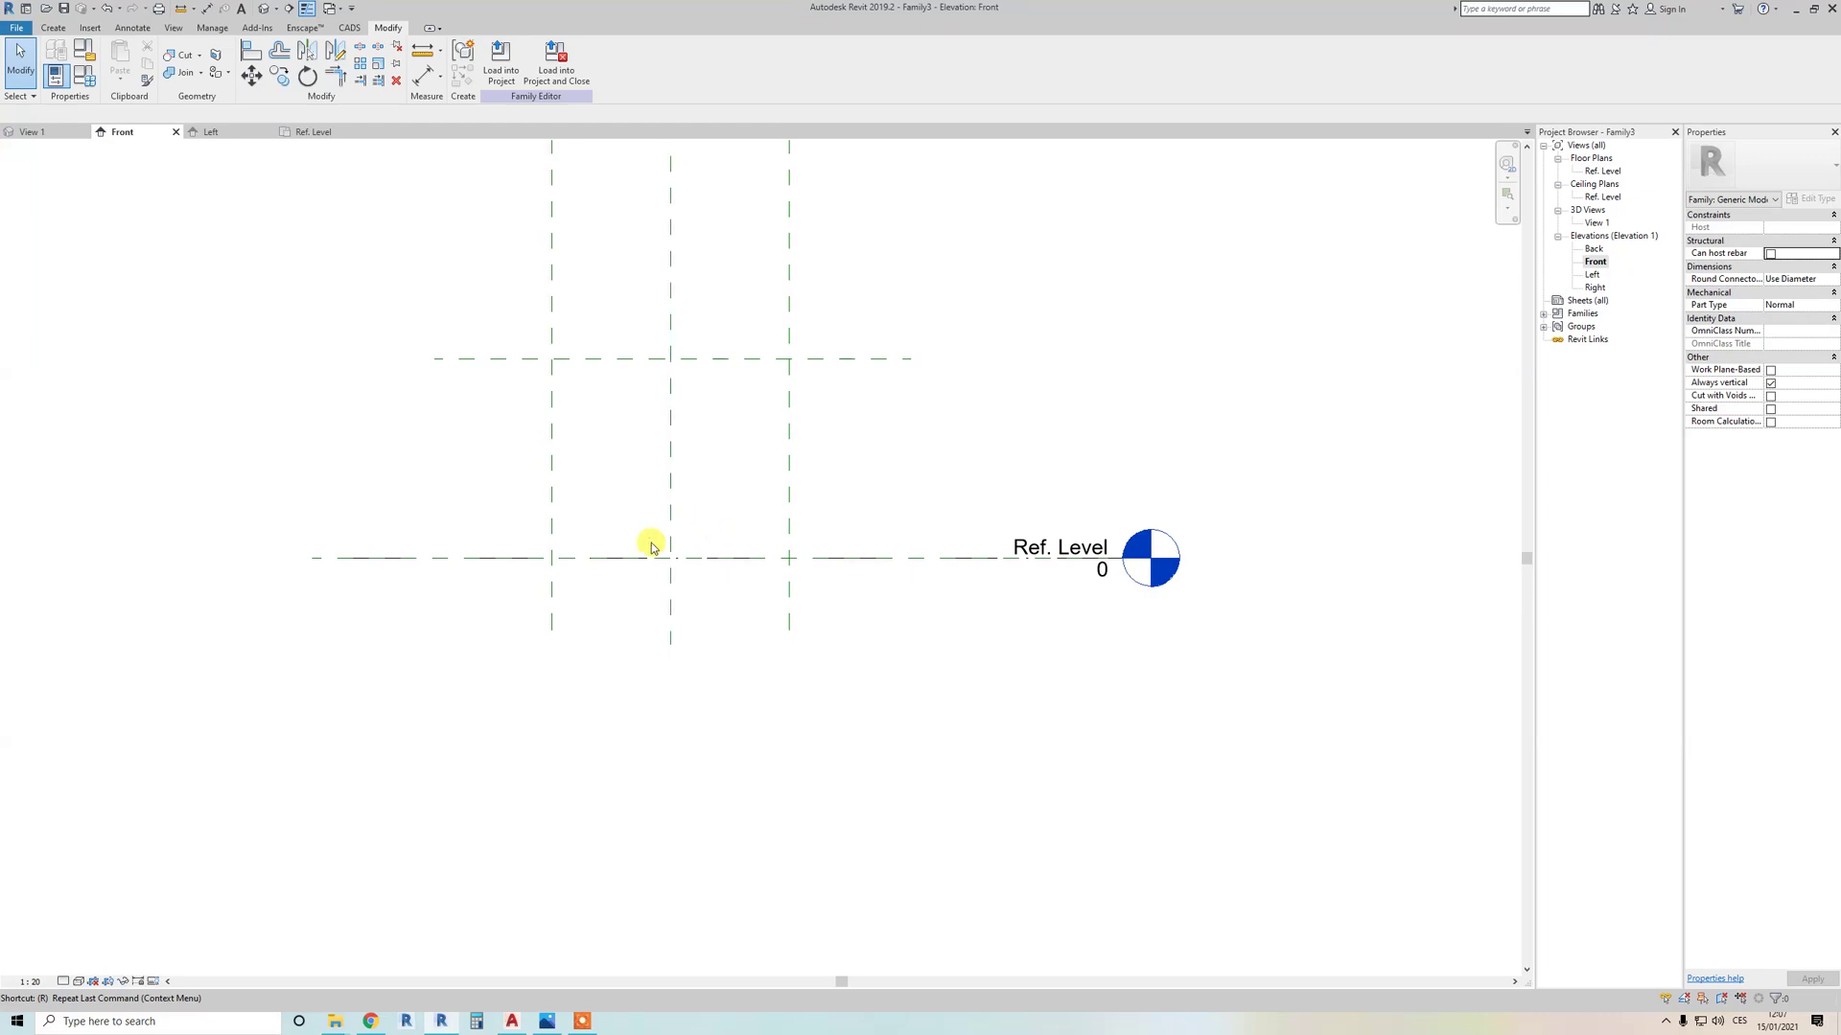
key("p")
left_click(455, 534)
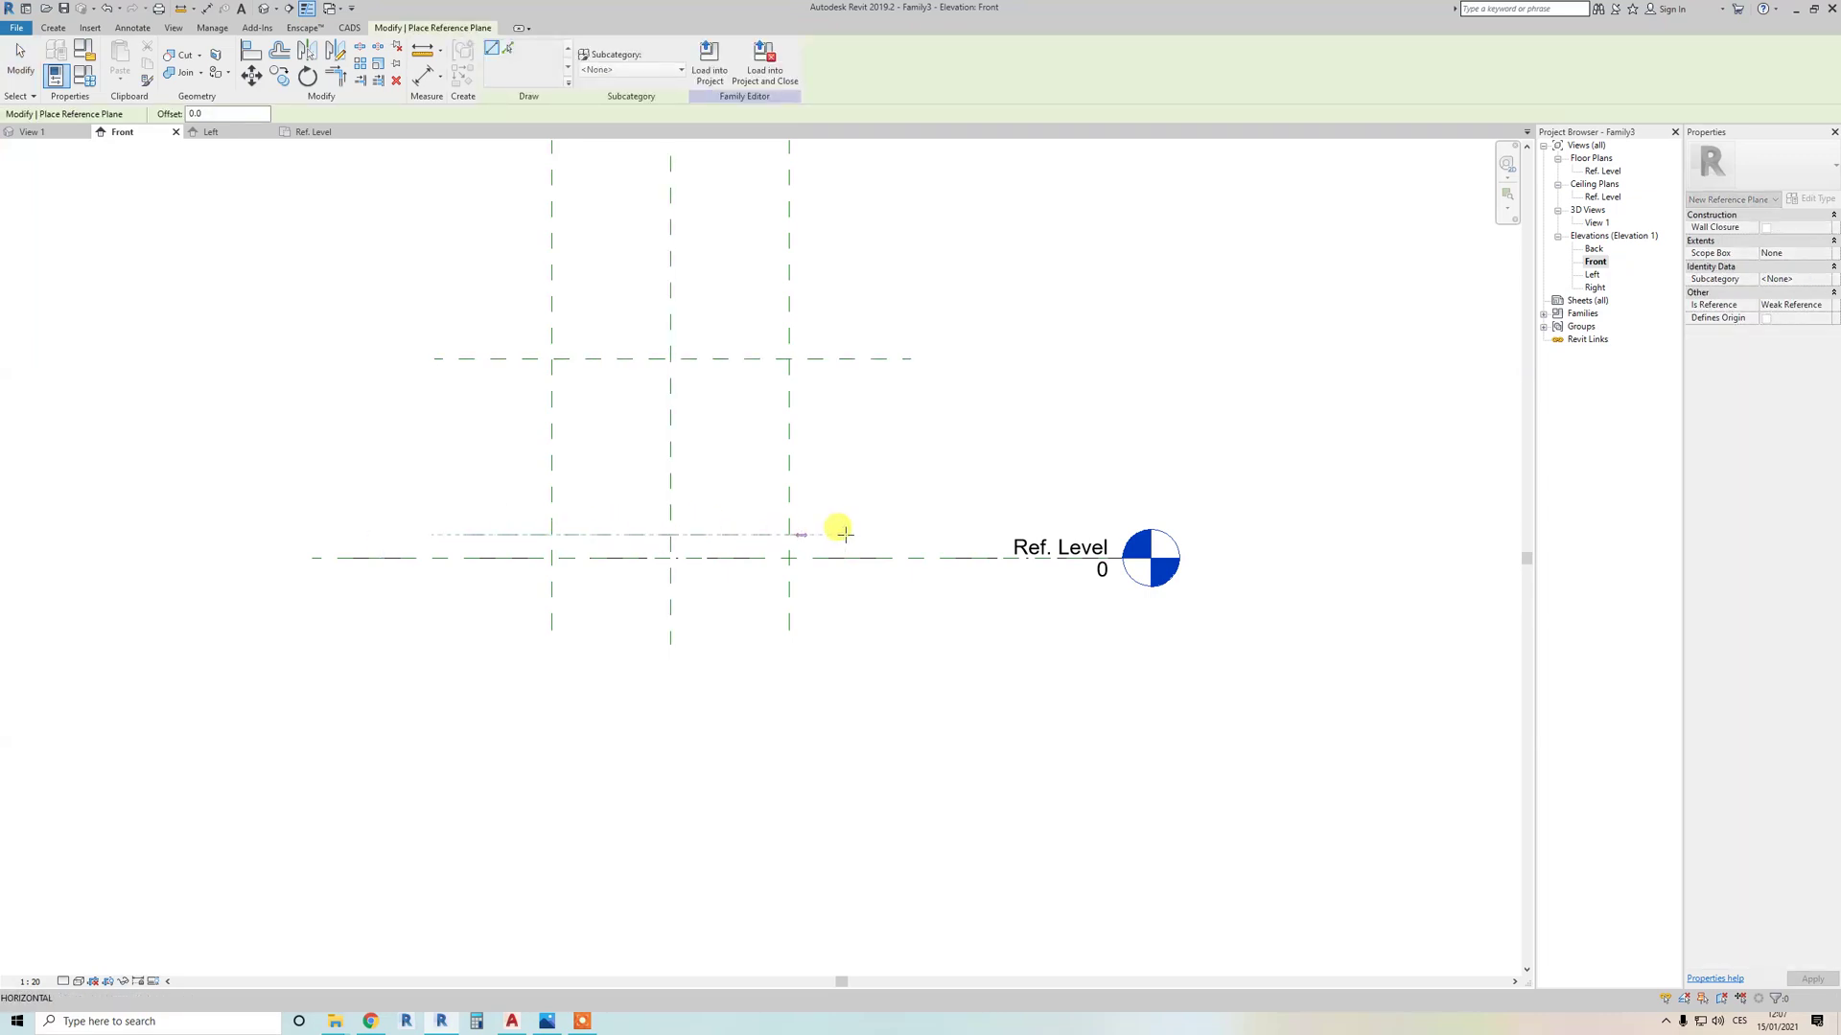
left_click(908, 534)
key("Escape")
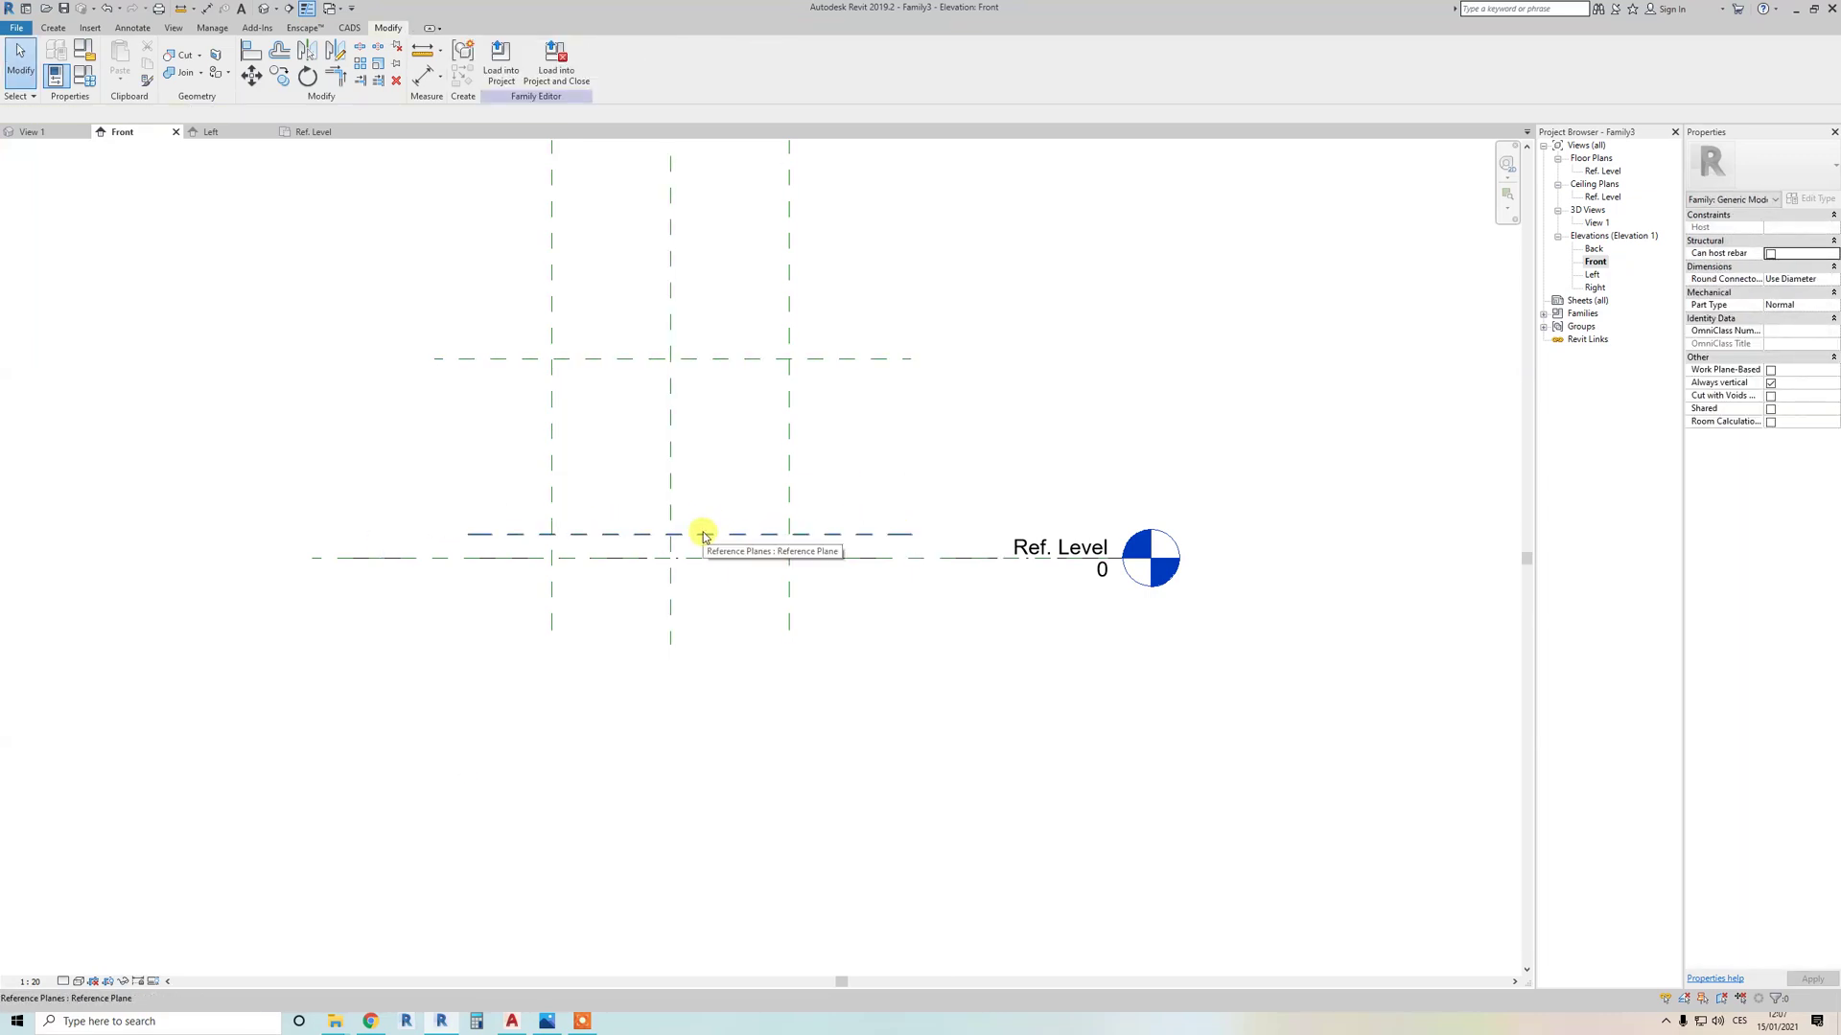
middle_click_drag(562, 508, 535, 456)
scroll(485, 423, "down", 1)
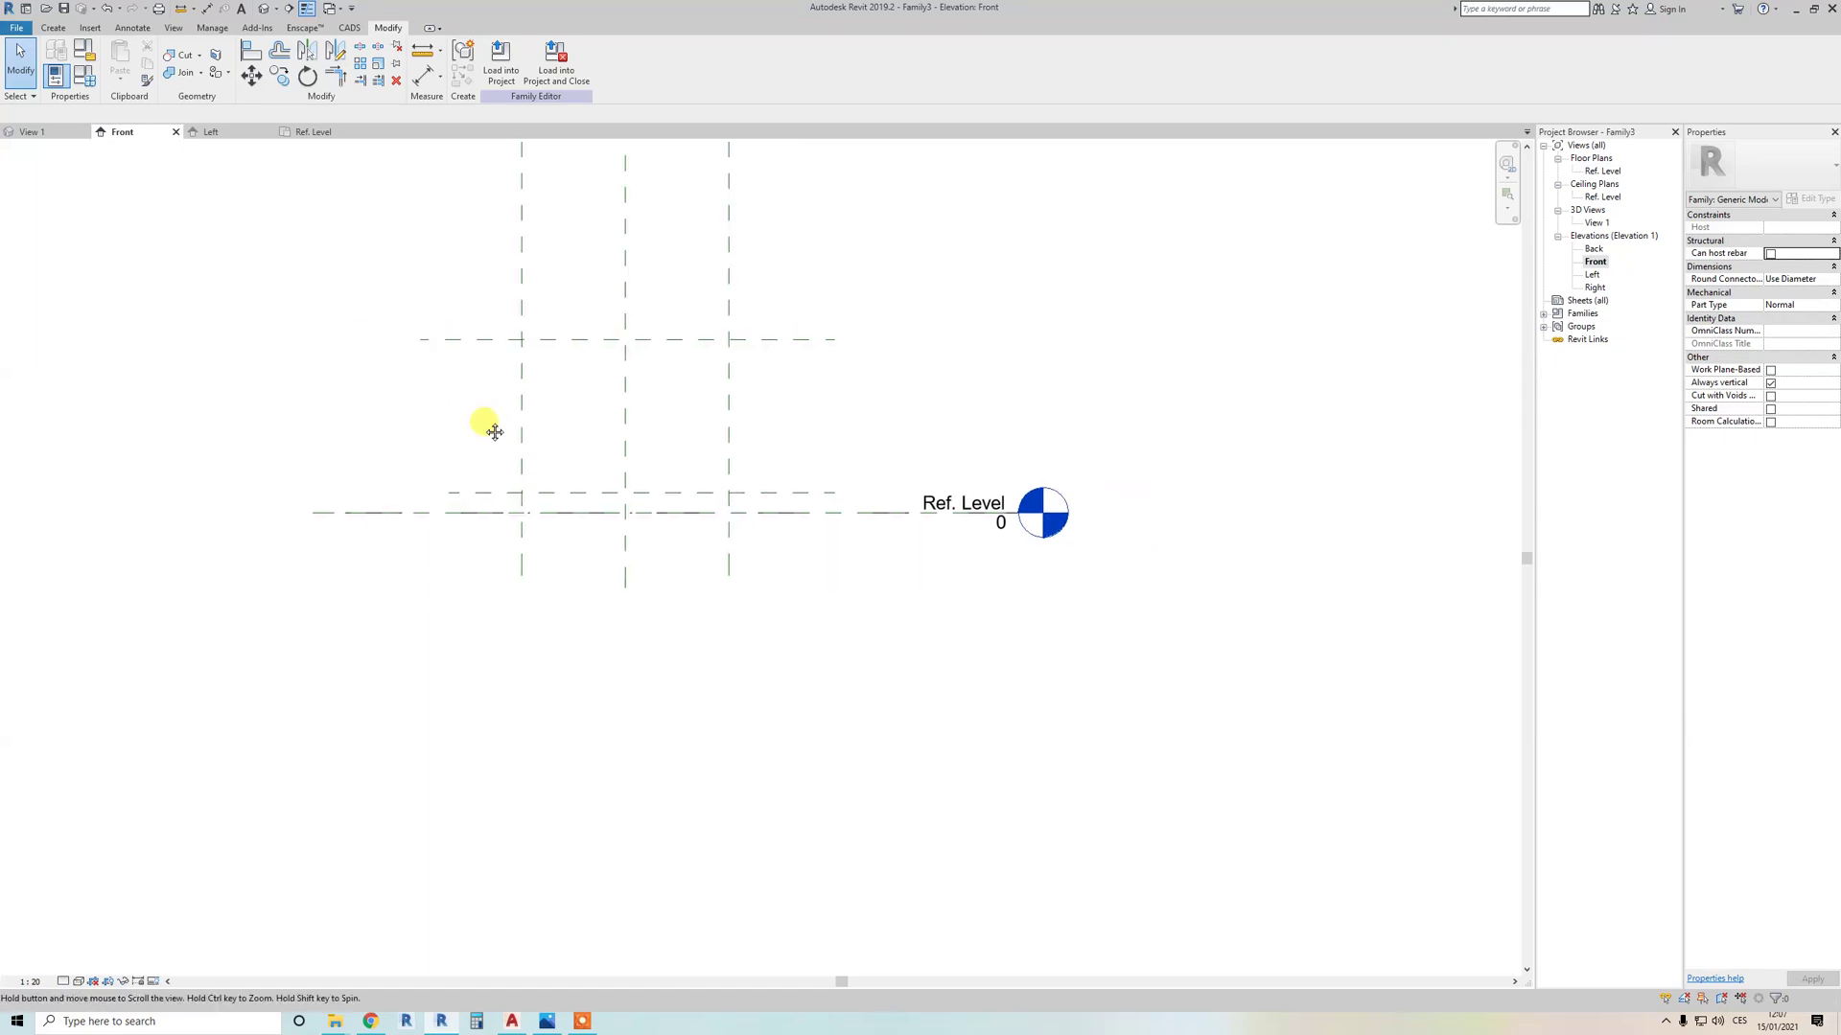
scroll(762, 503, "up", 1)
scroll(775, 505, "up", 2)
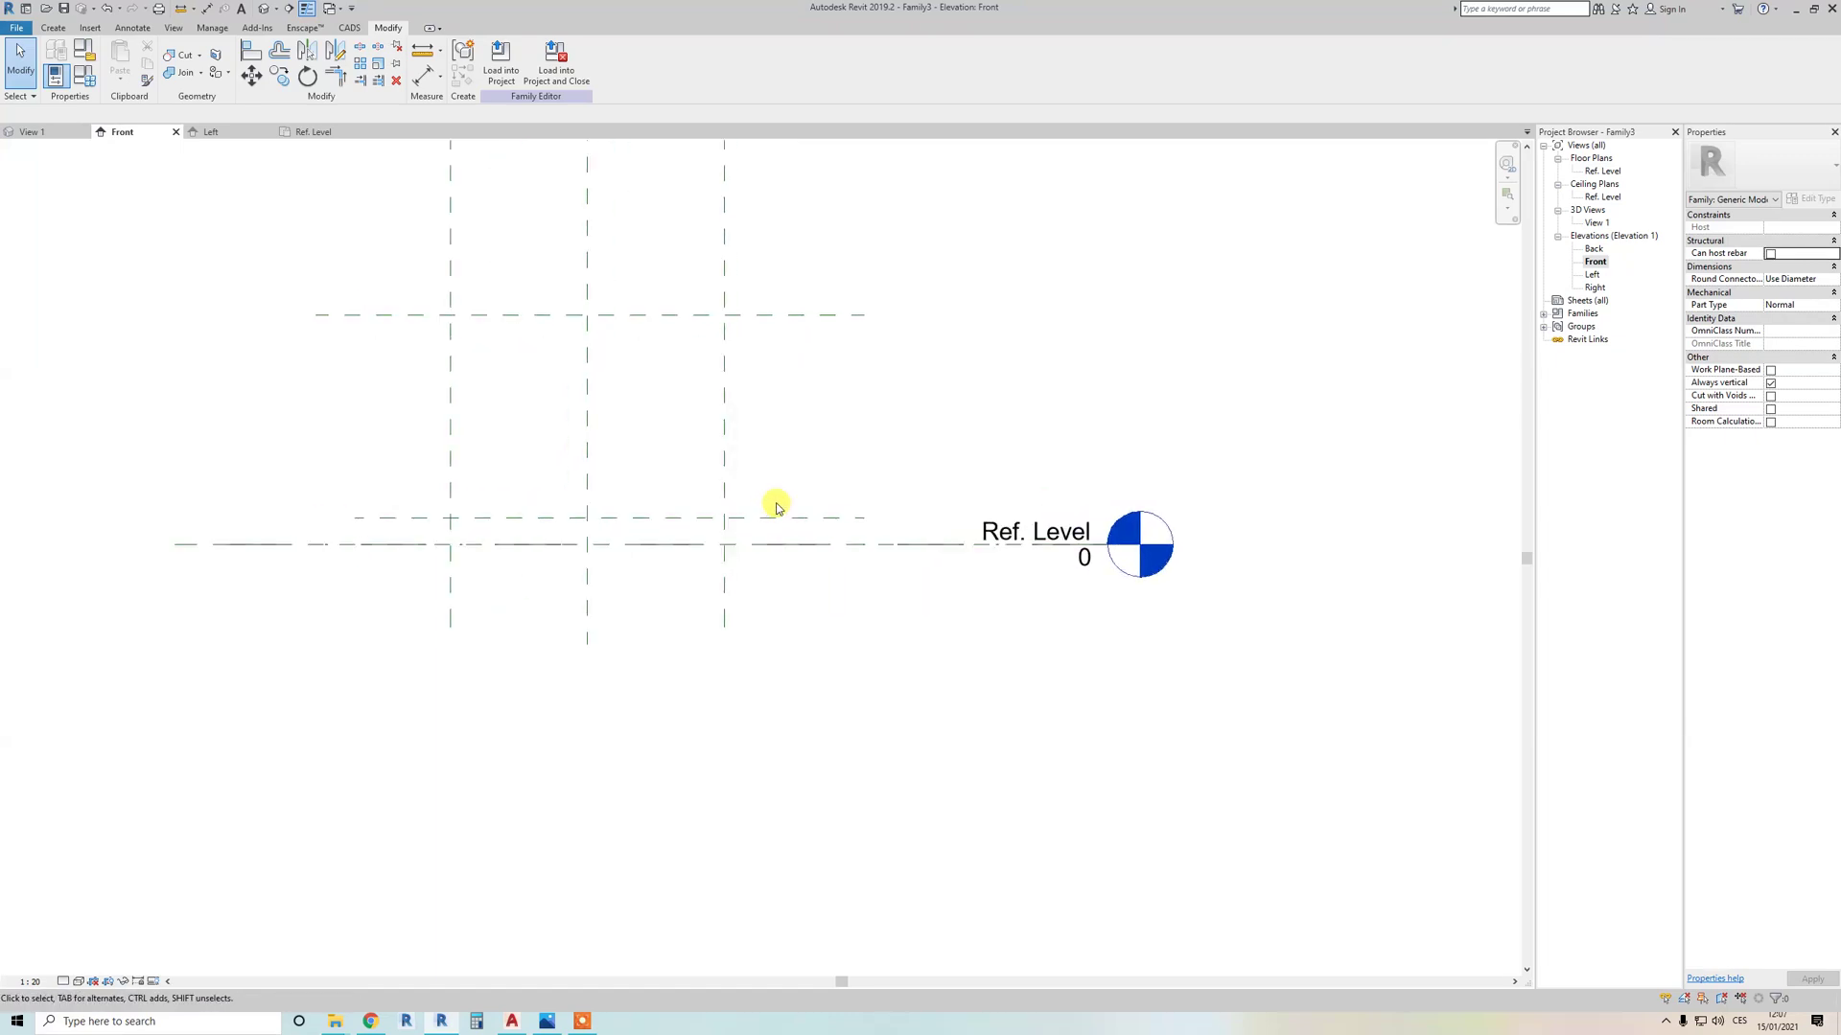
middle_click_drag(772, 505, 851, 600)
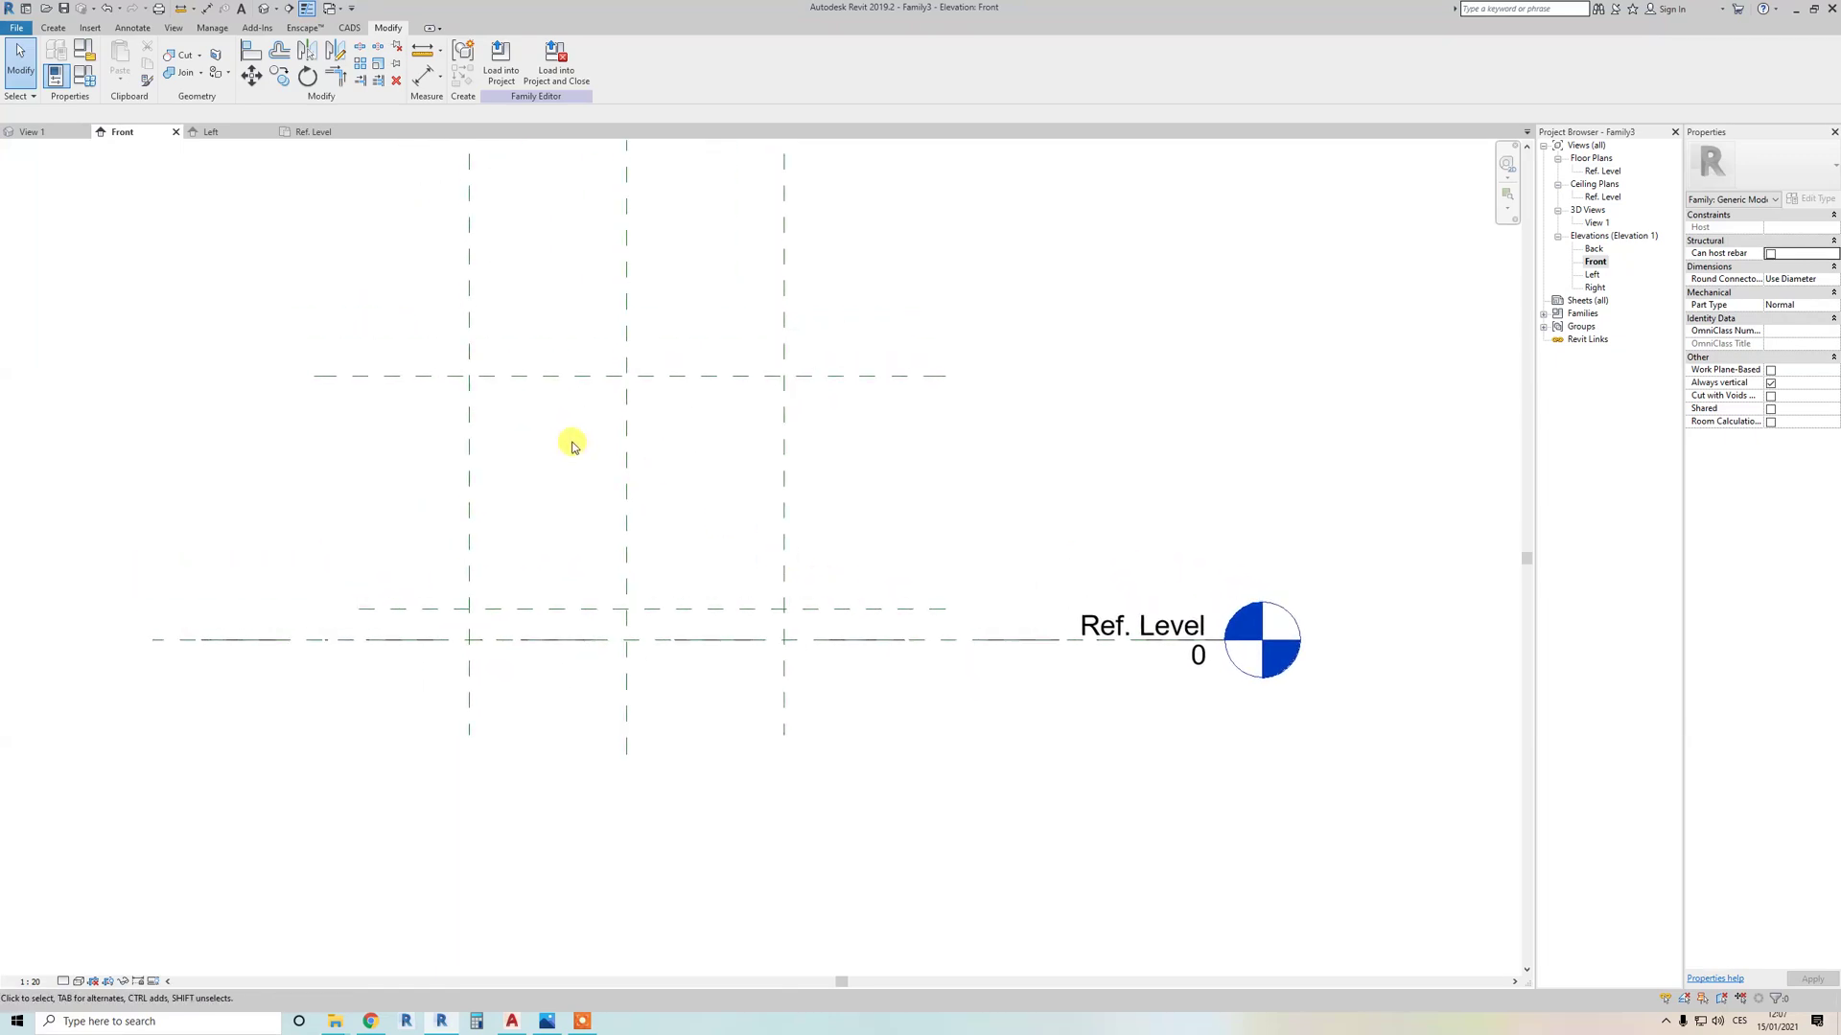
scroll(602, 469, "down", 2)
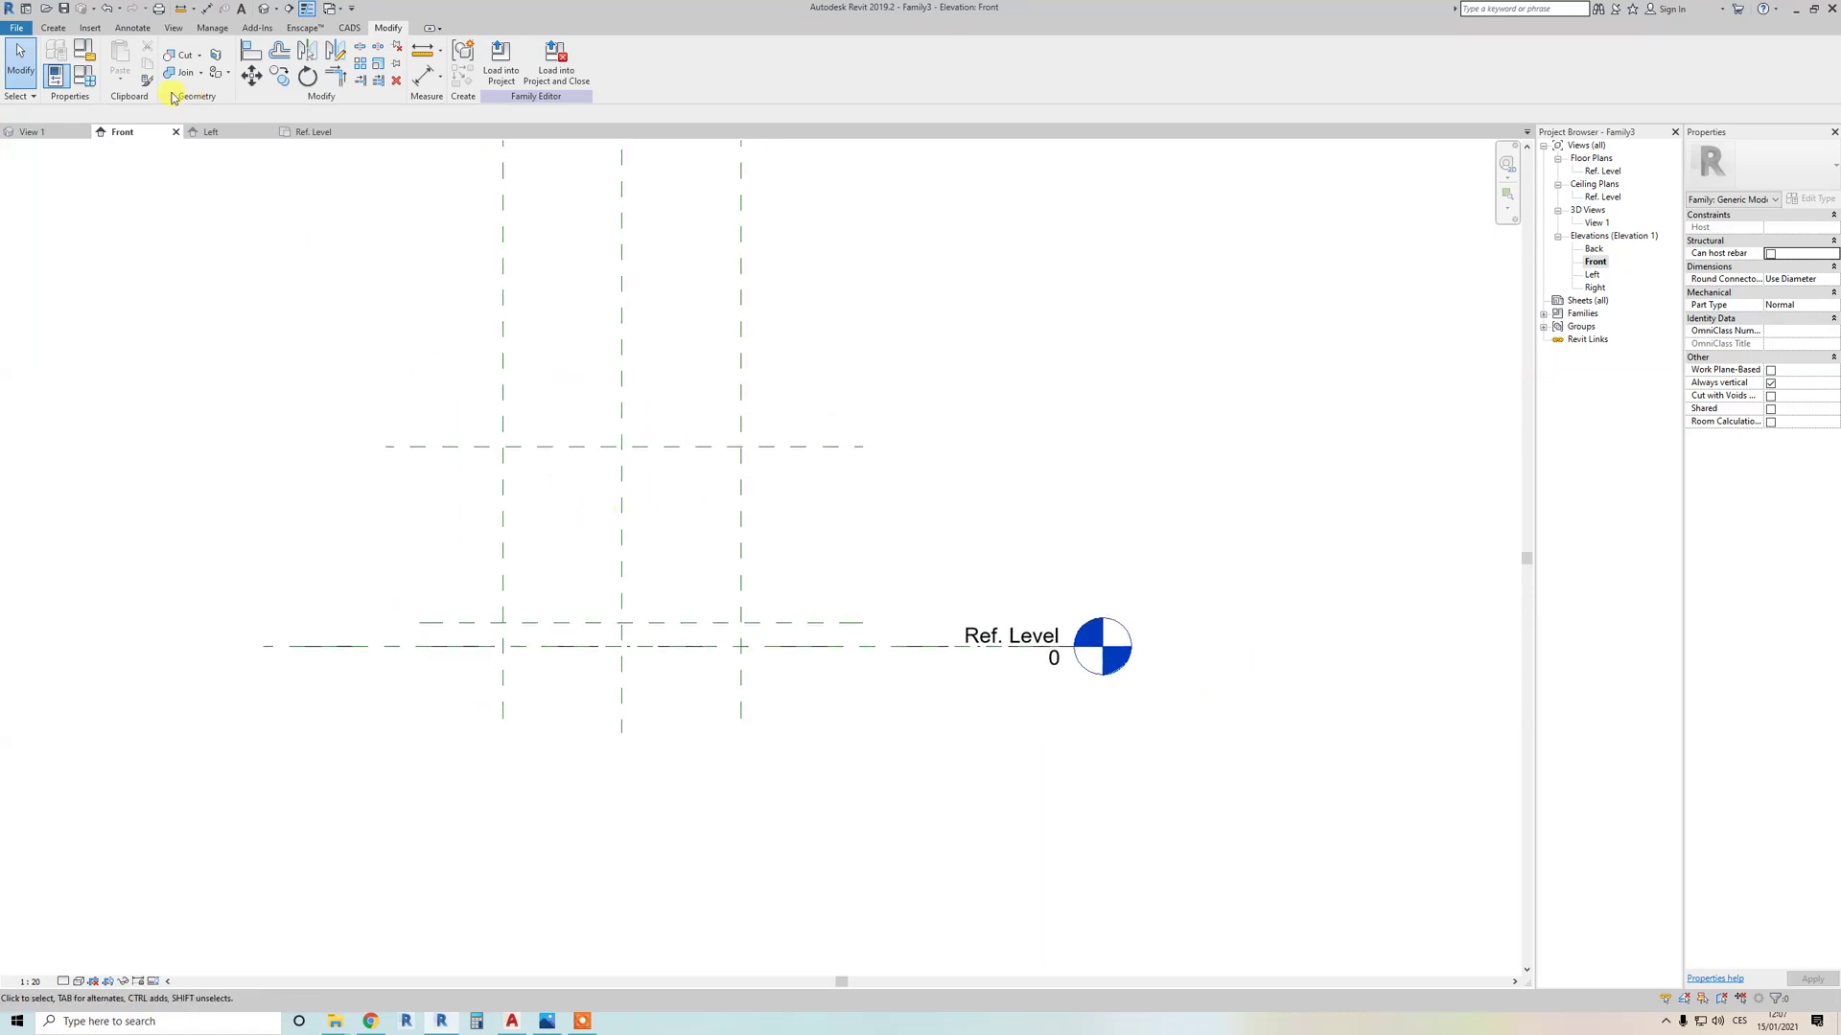
Step: Create an extrusion from a rectangle between the outer vertical planes, from Ref. Level to the plane just above, with its edges locked
left_click(52, 28)
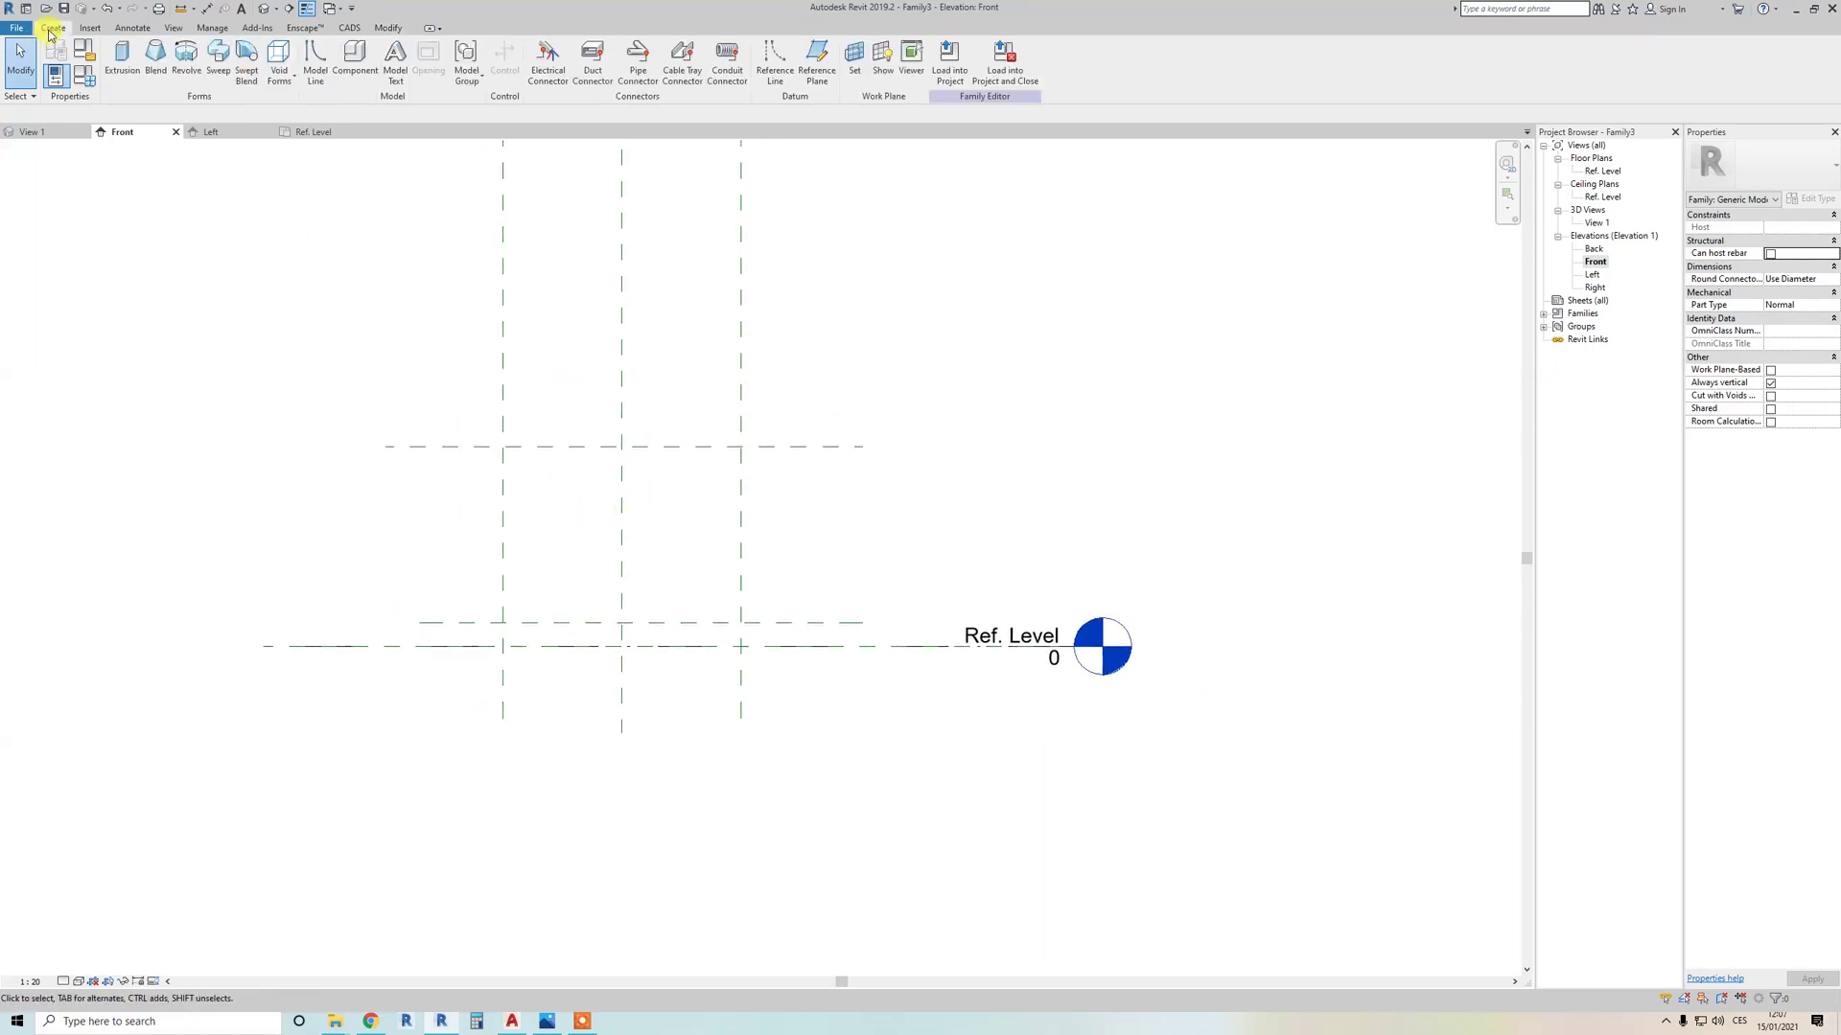
left_click(121, 60)
left_click(539, 47)
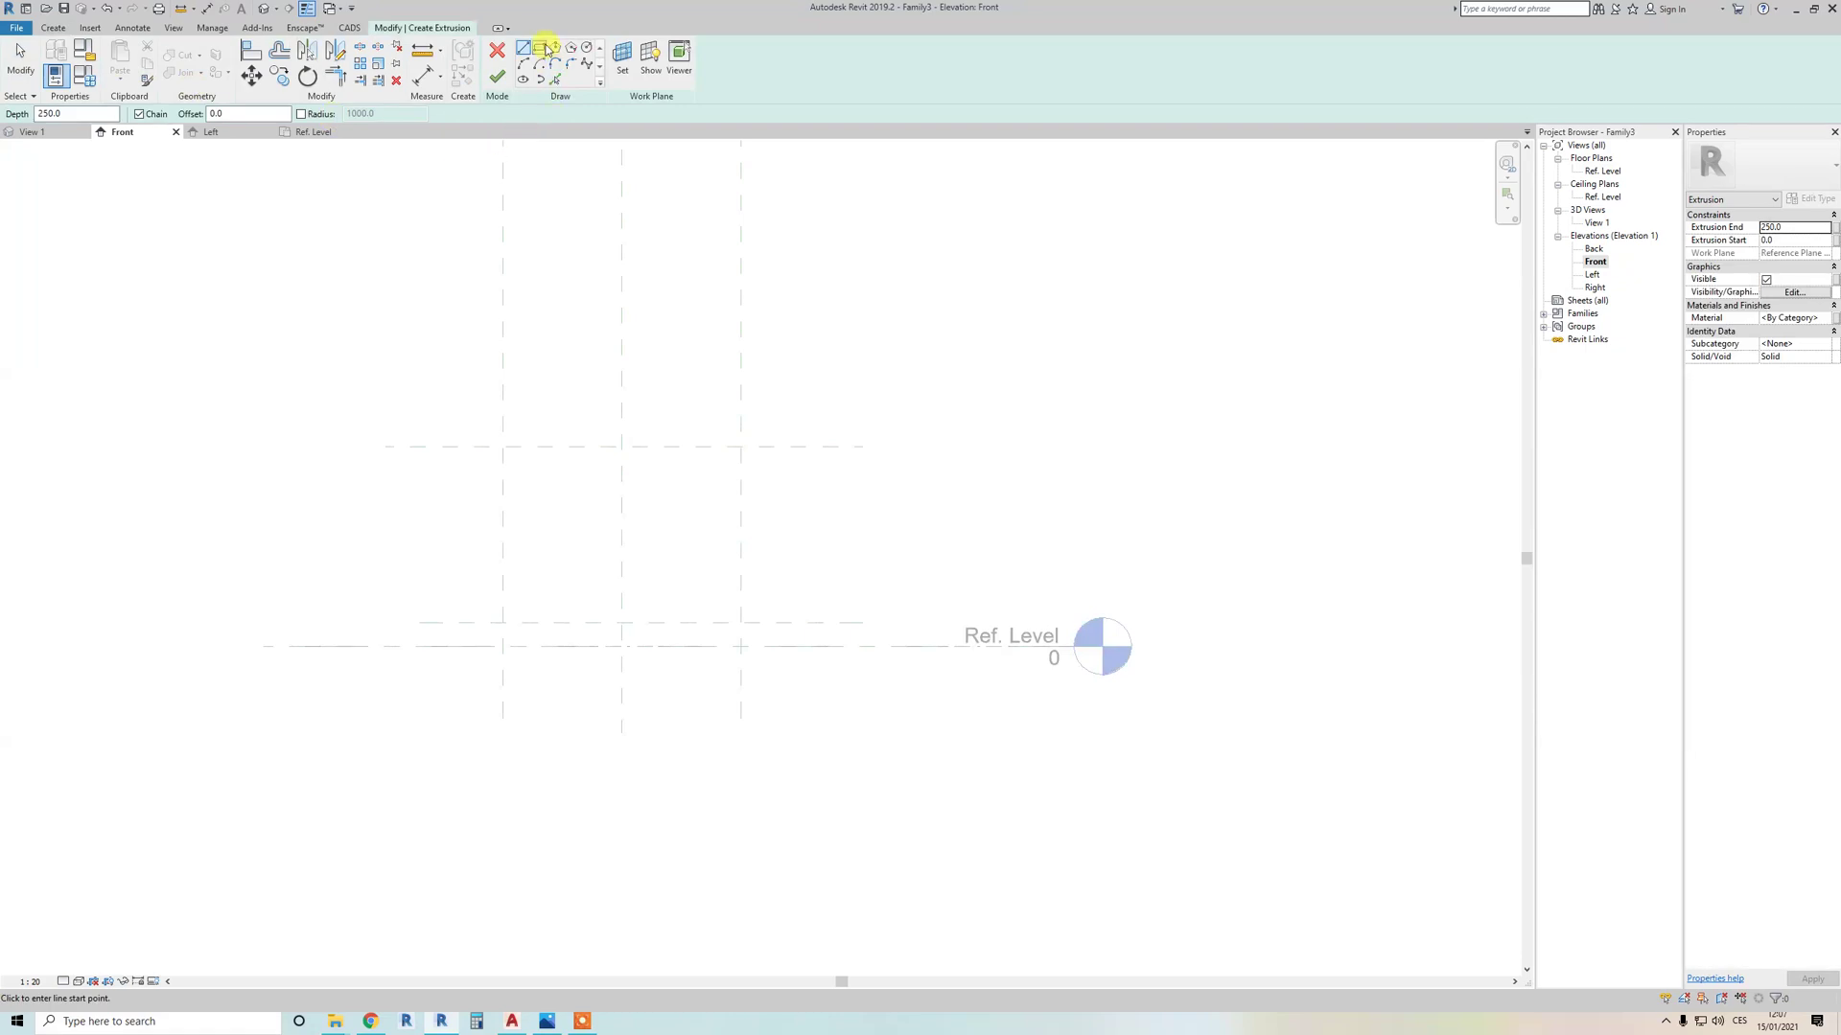
left_click(503, 622)
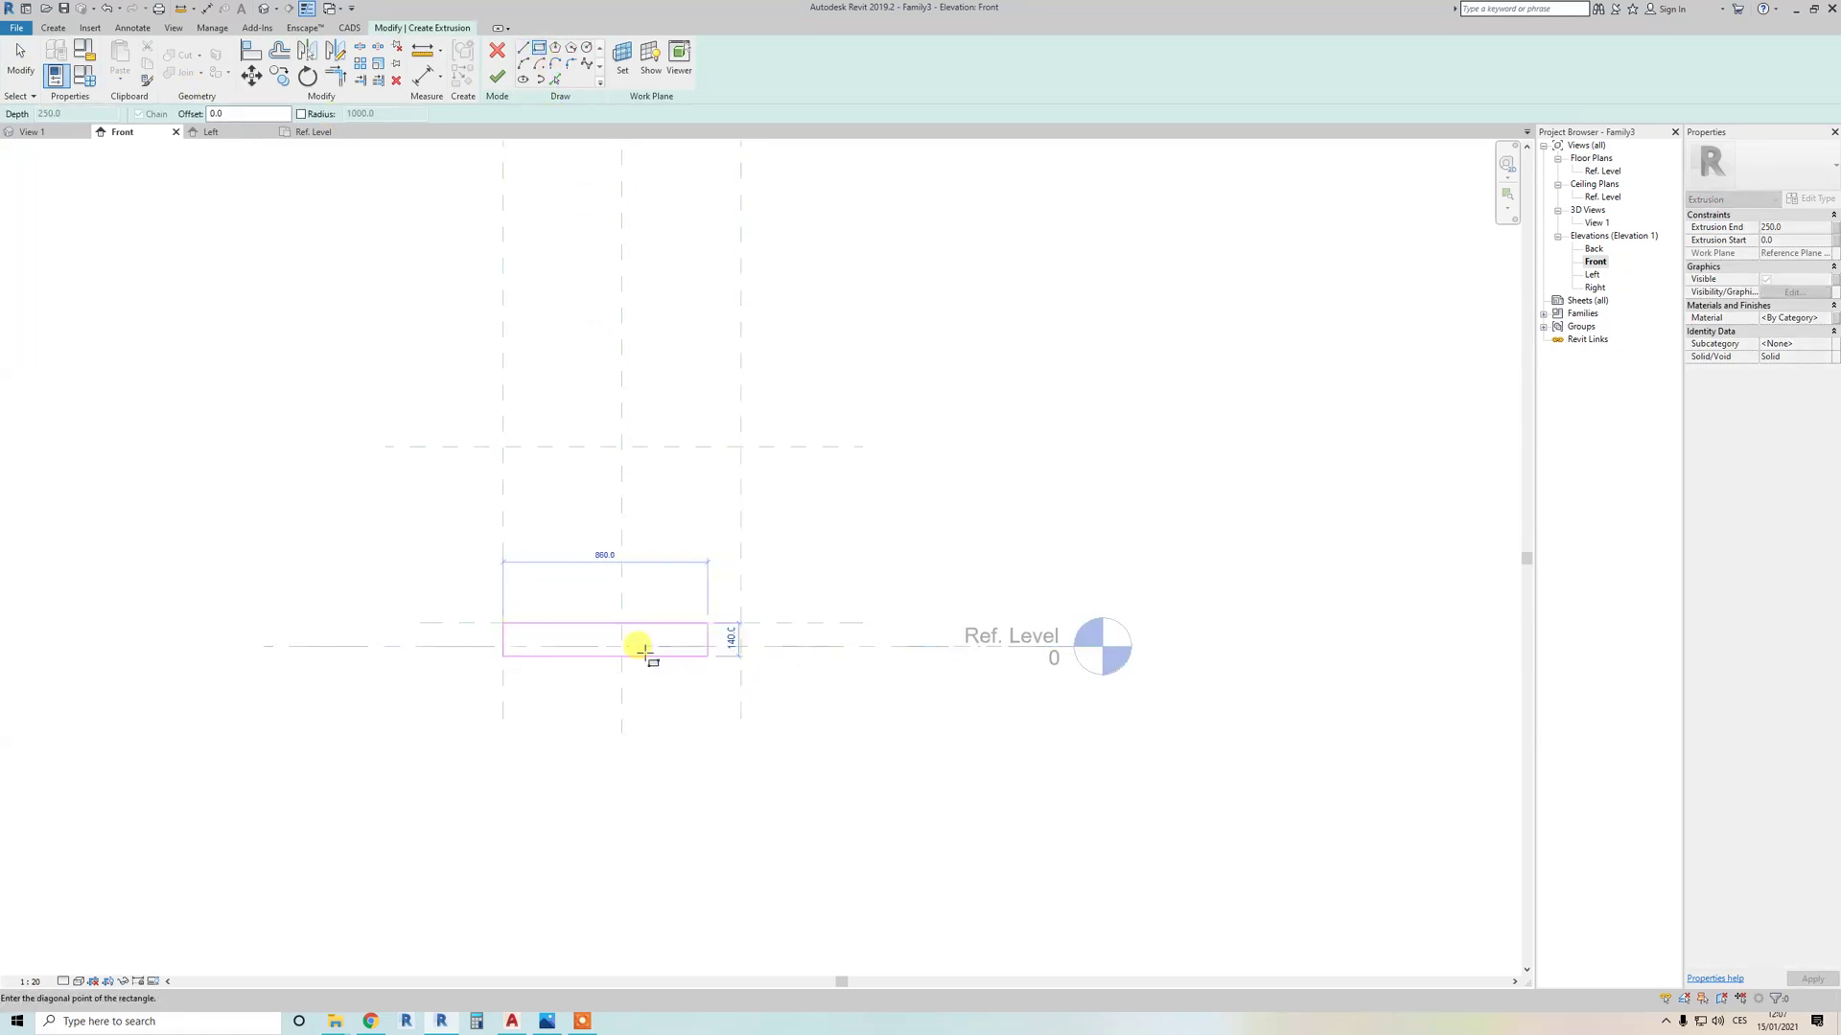
key("Escape")
left_click(540, 48)
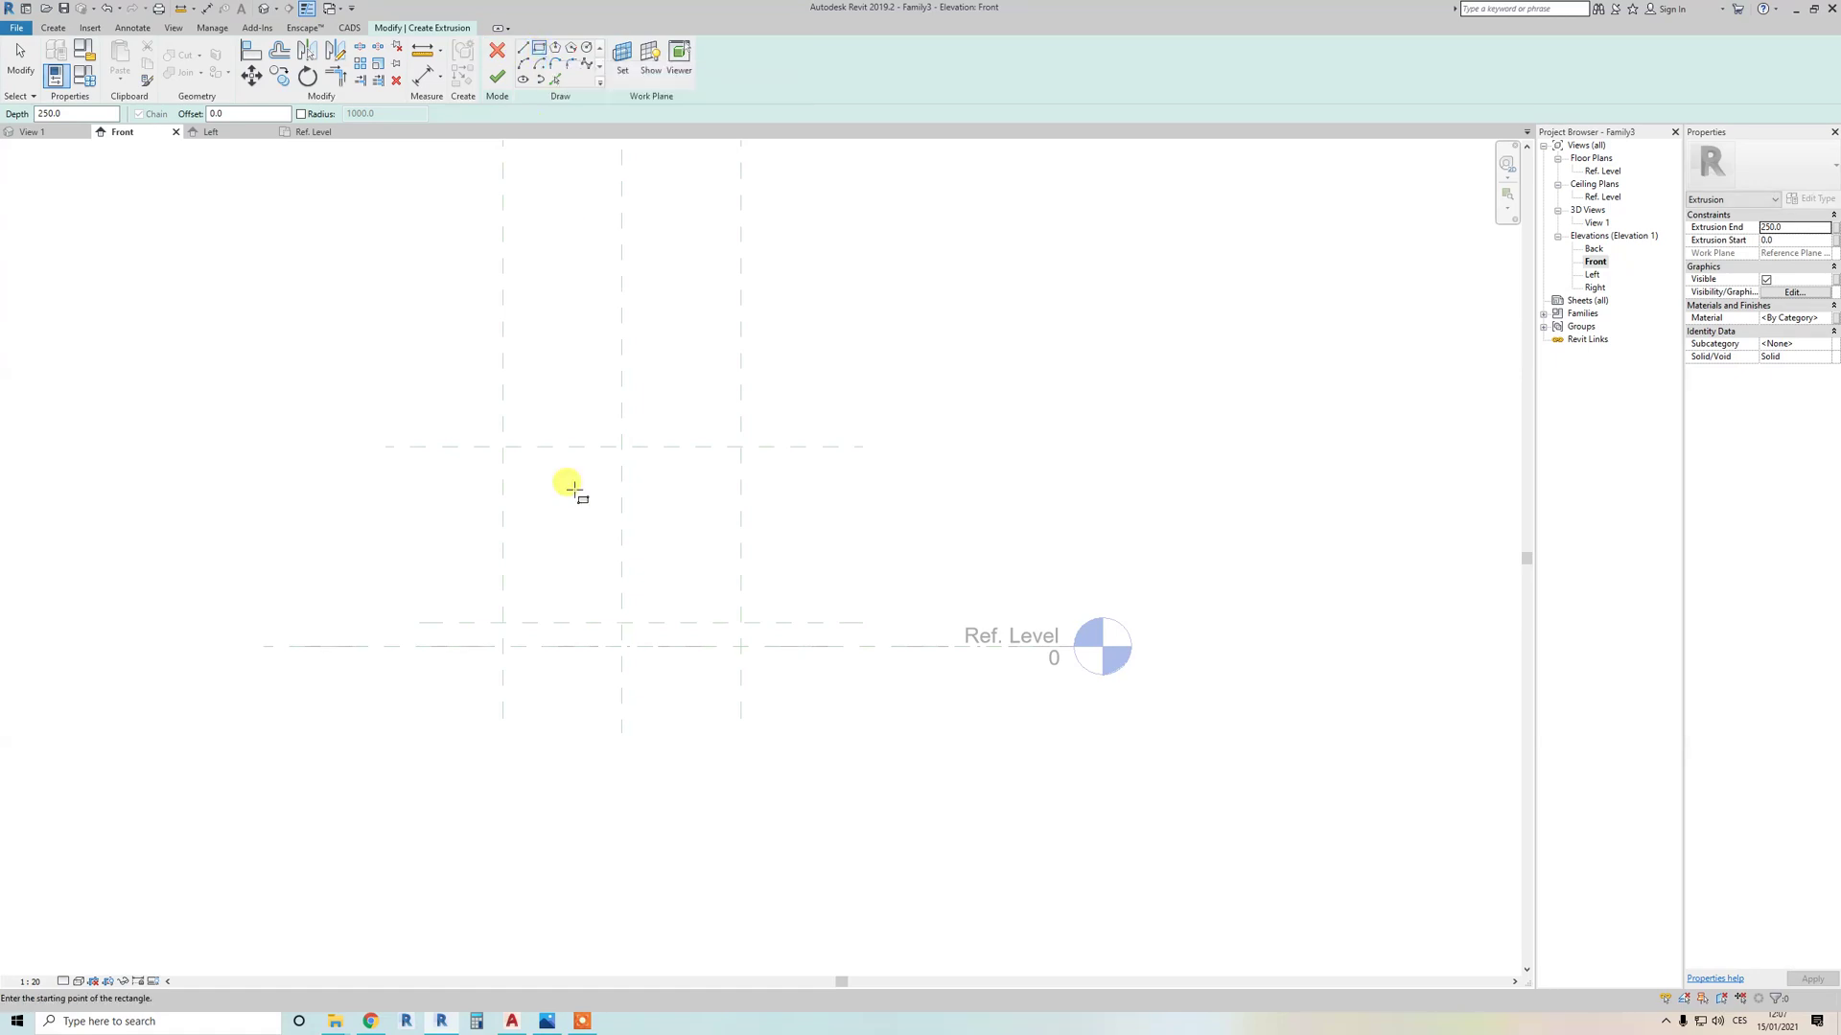
left_click(503, 623)
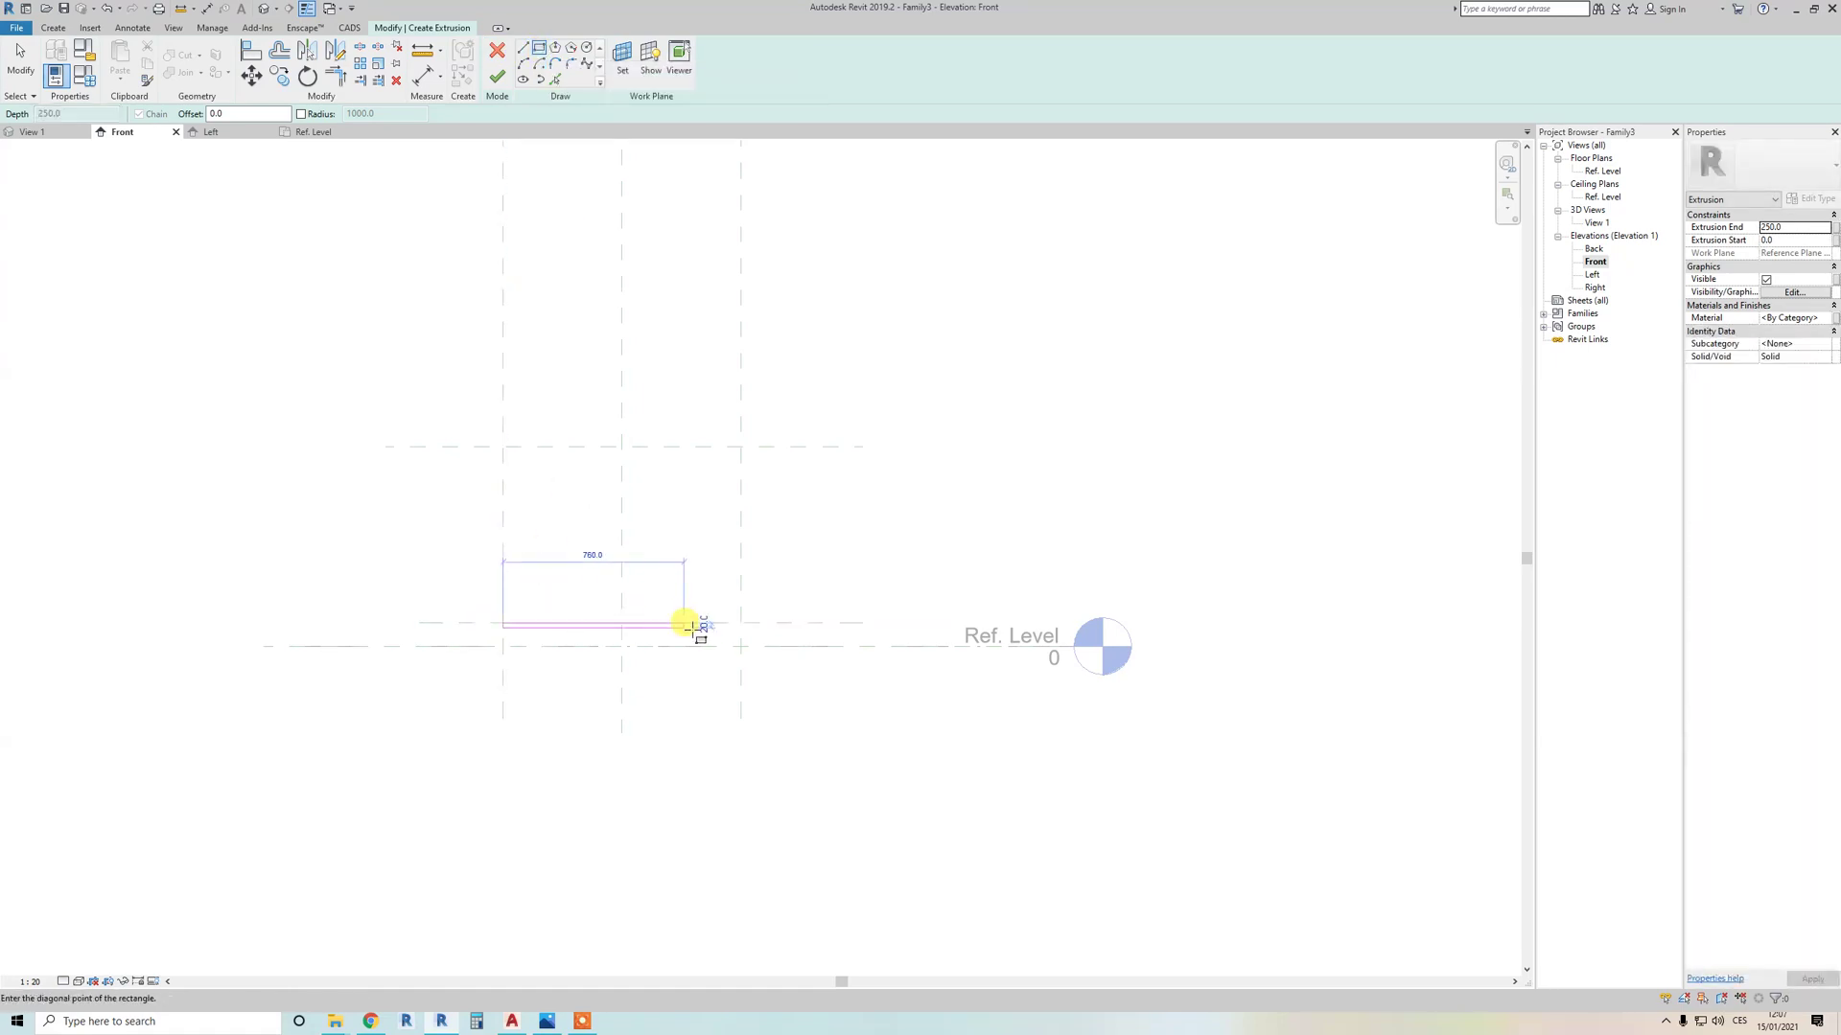
left_click(740, 646)
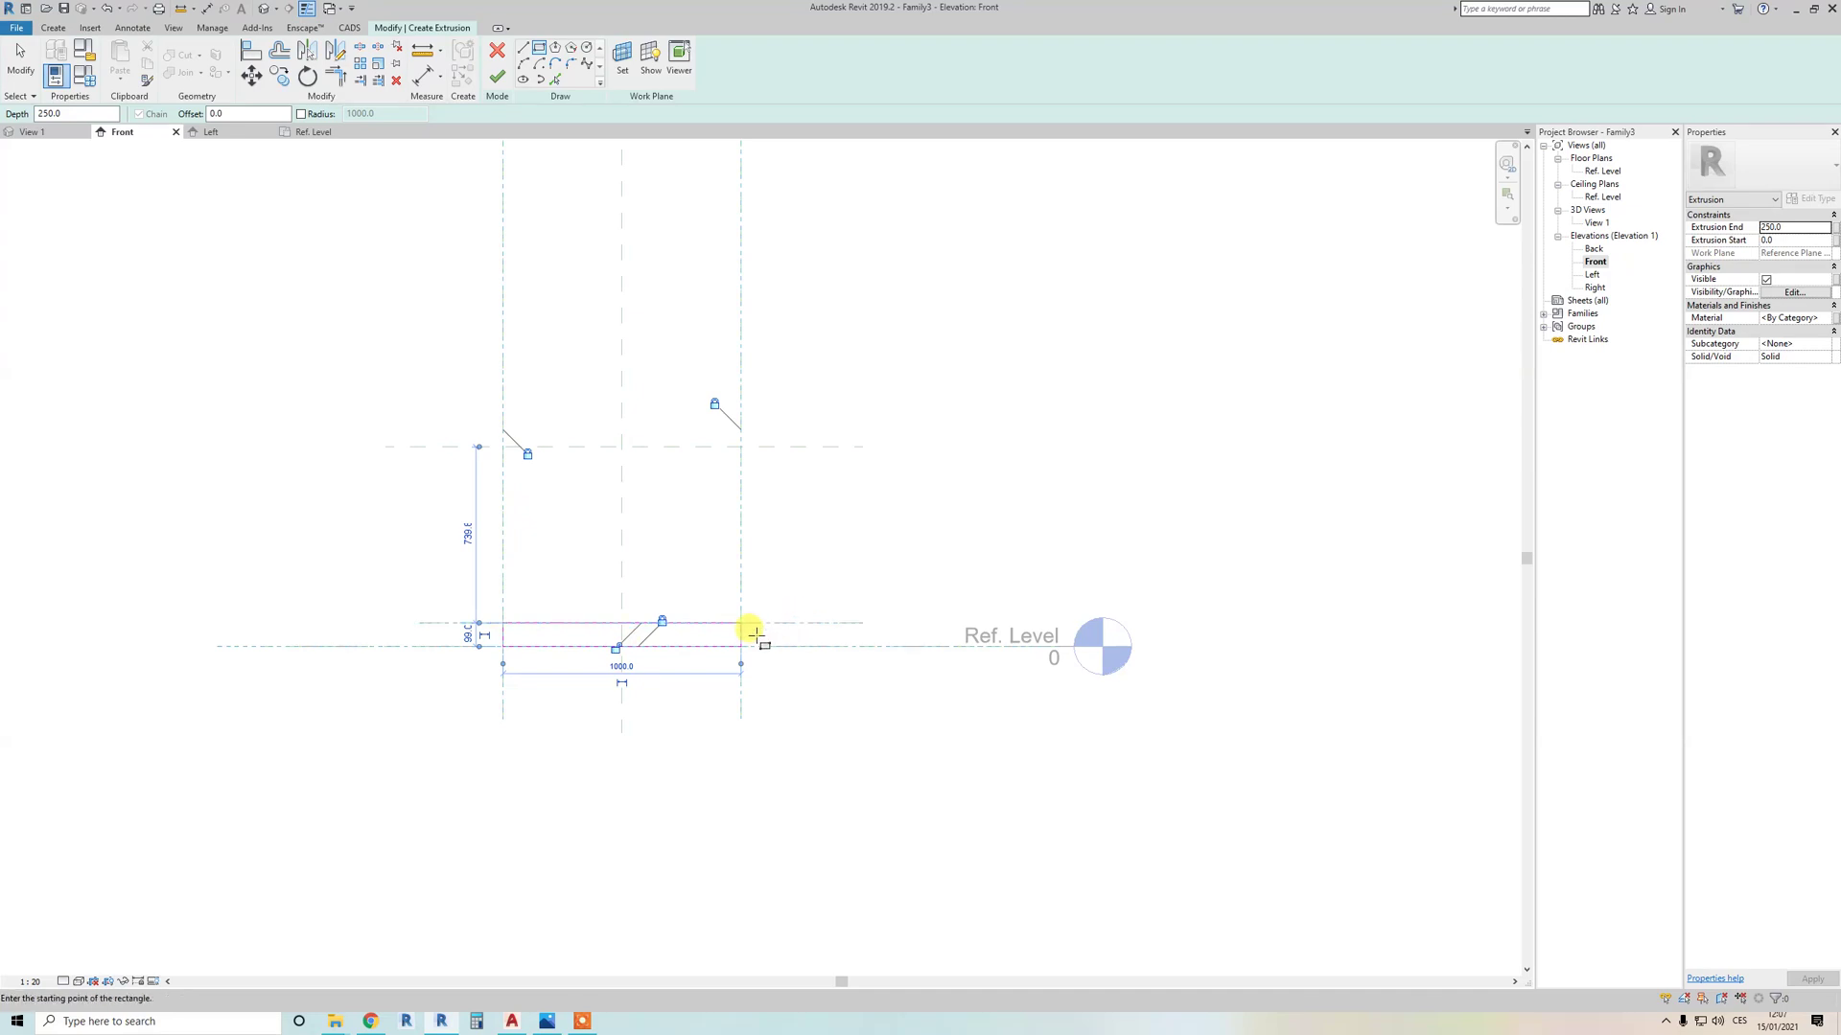
scroll(616, 655, "up", 2)
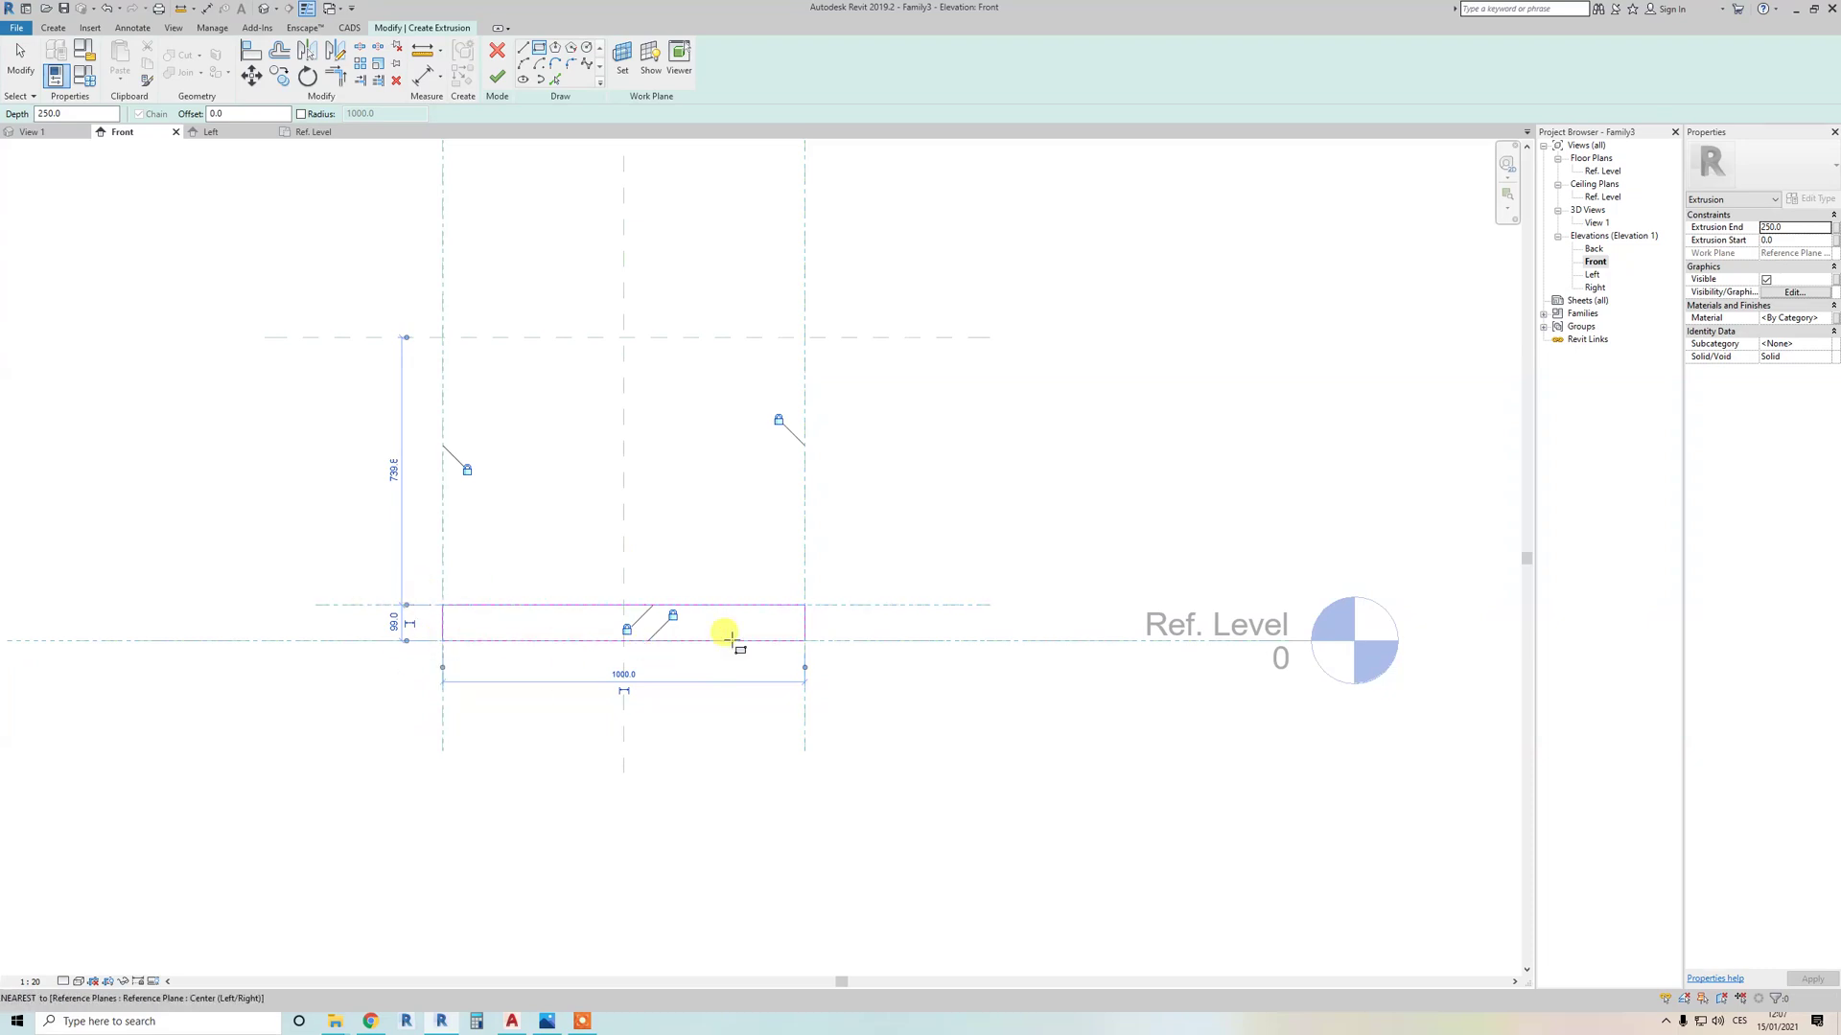
left_click(500, 76)
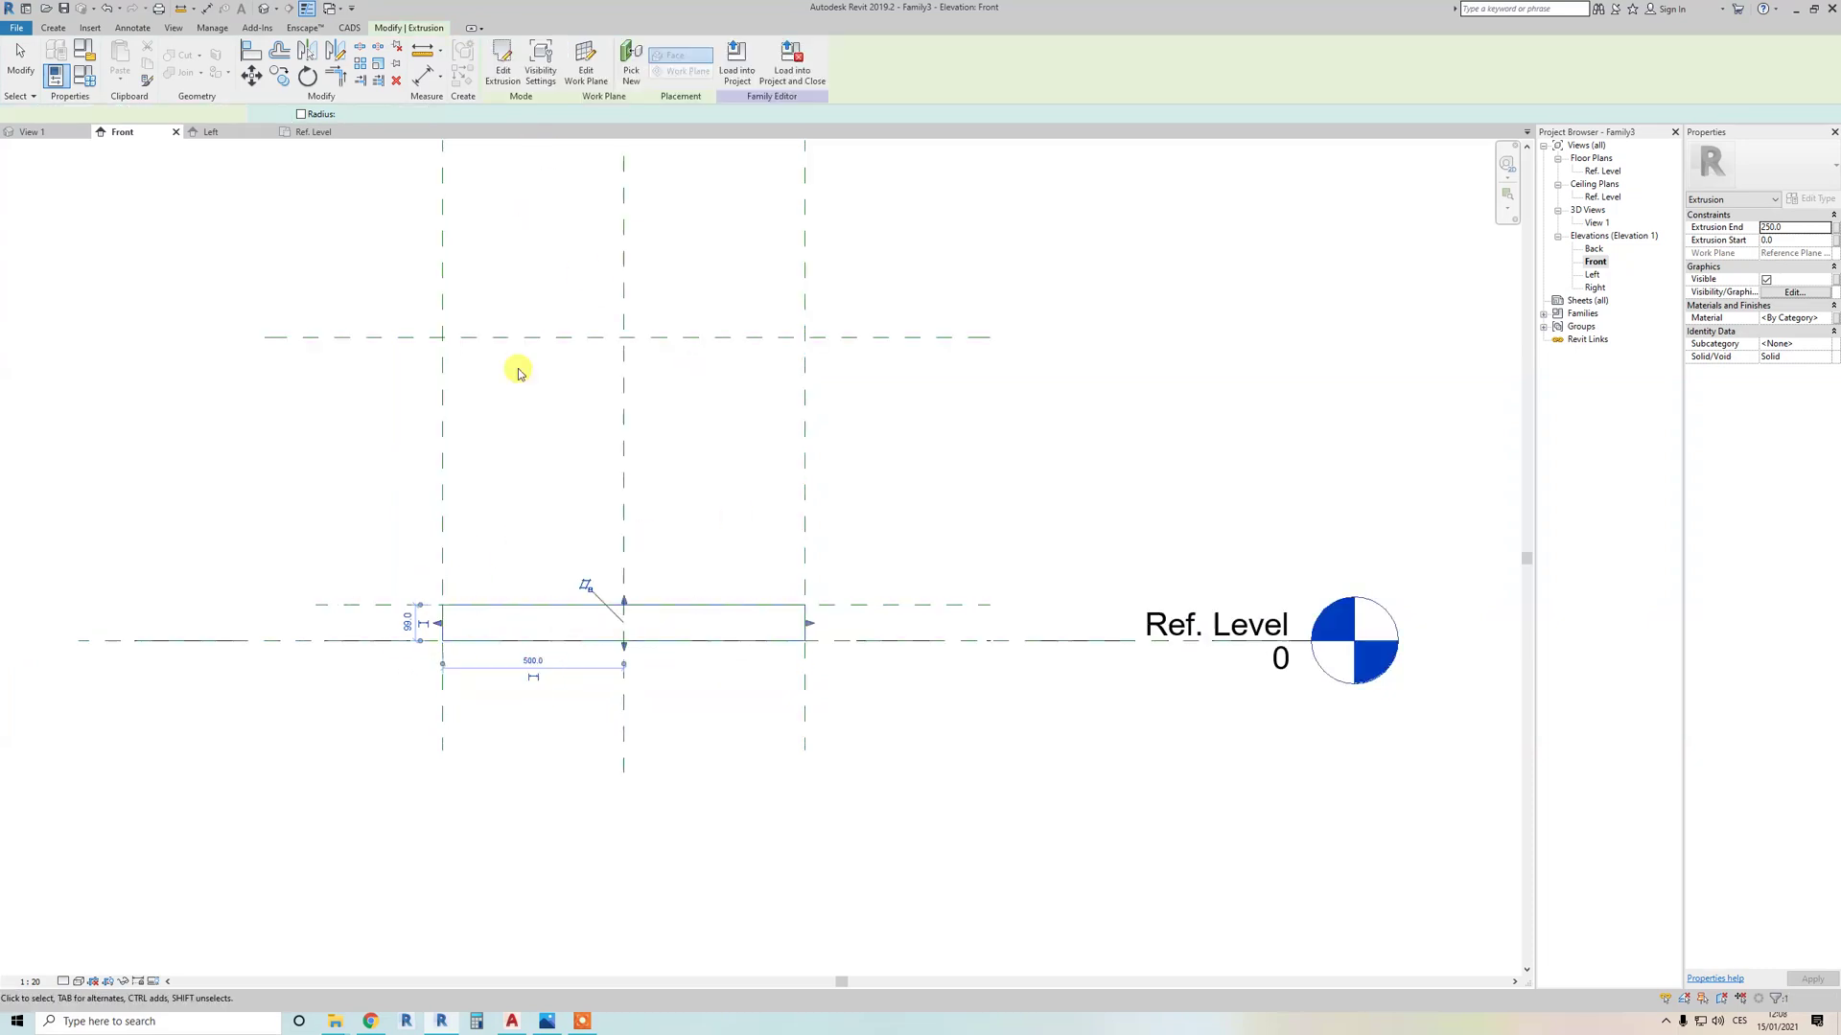
Step: In the Ref. Level floor plan, stretch the extrusion's front edge to the lower horizontal reference plane and lock it there
double_click(1601, 171)
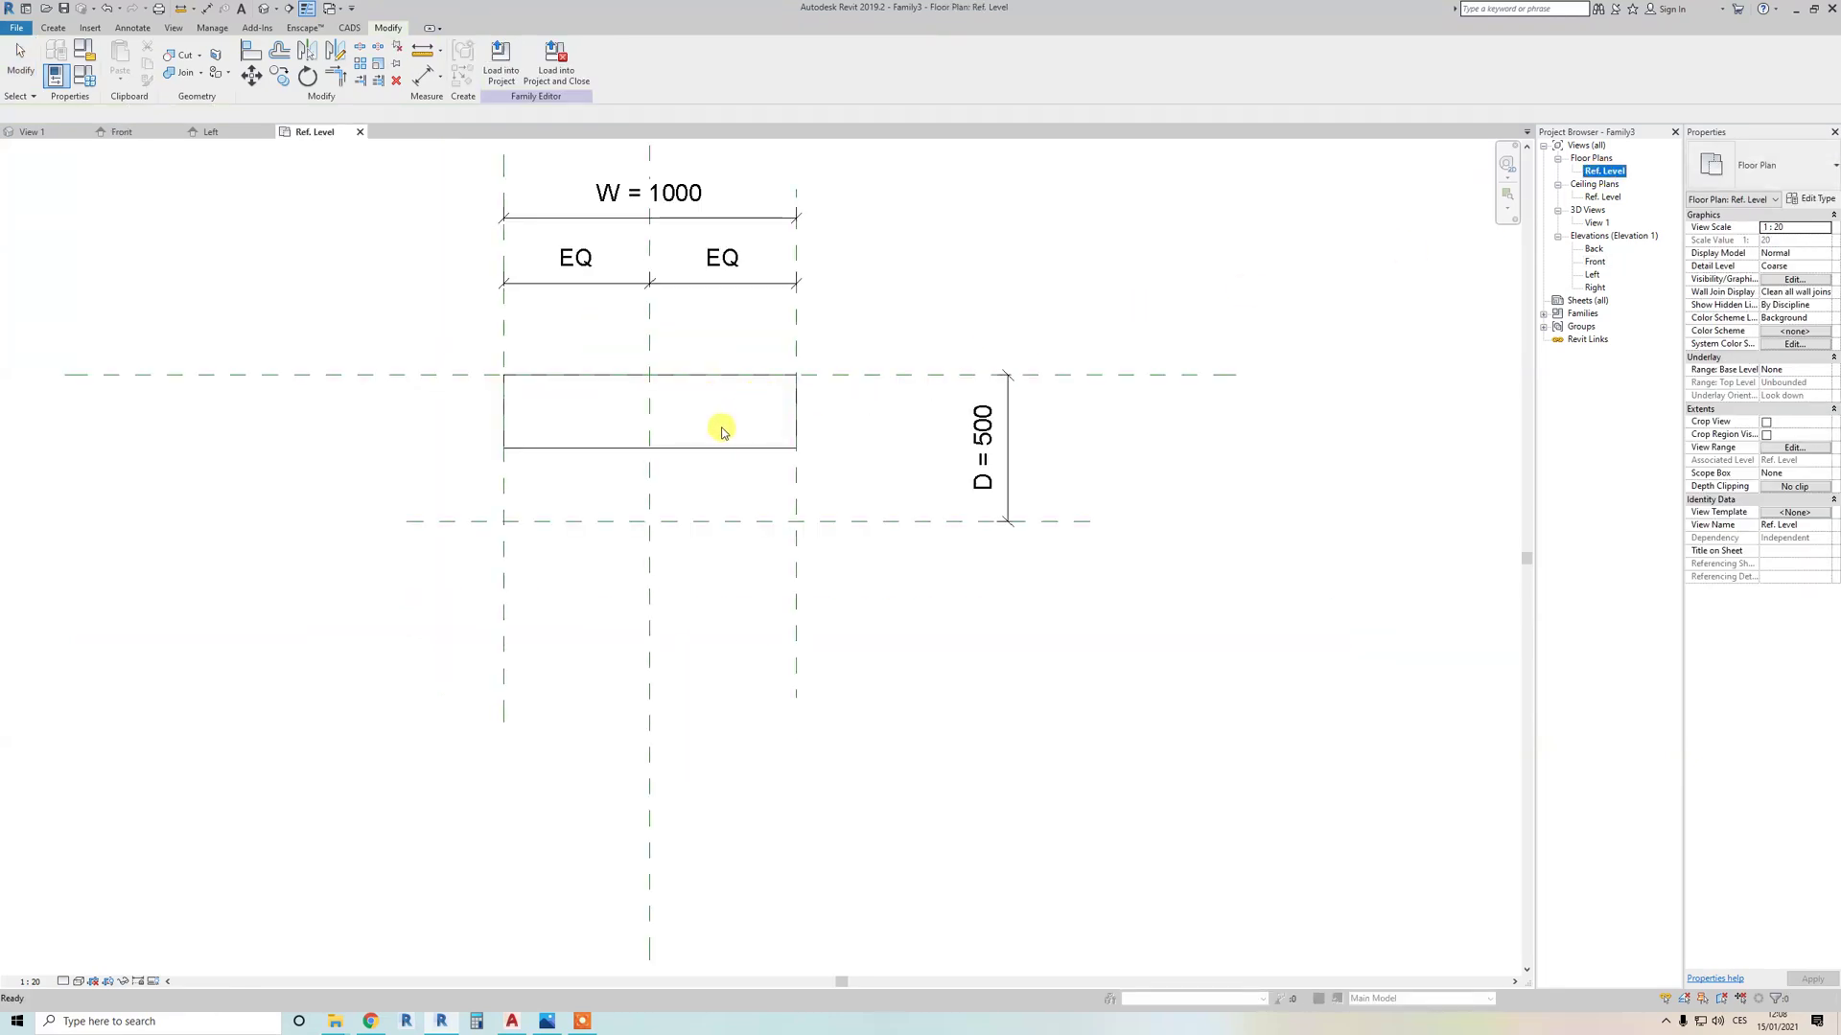
left_click(671, 450)
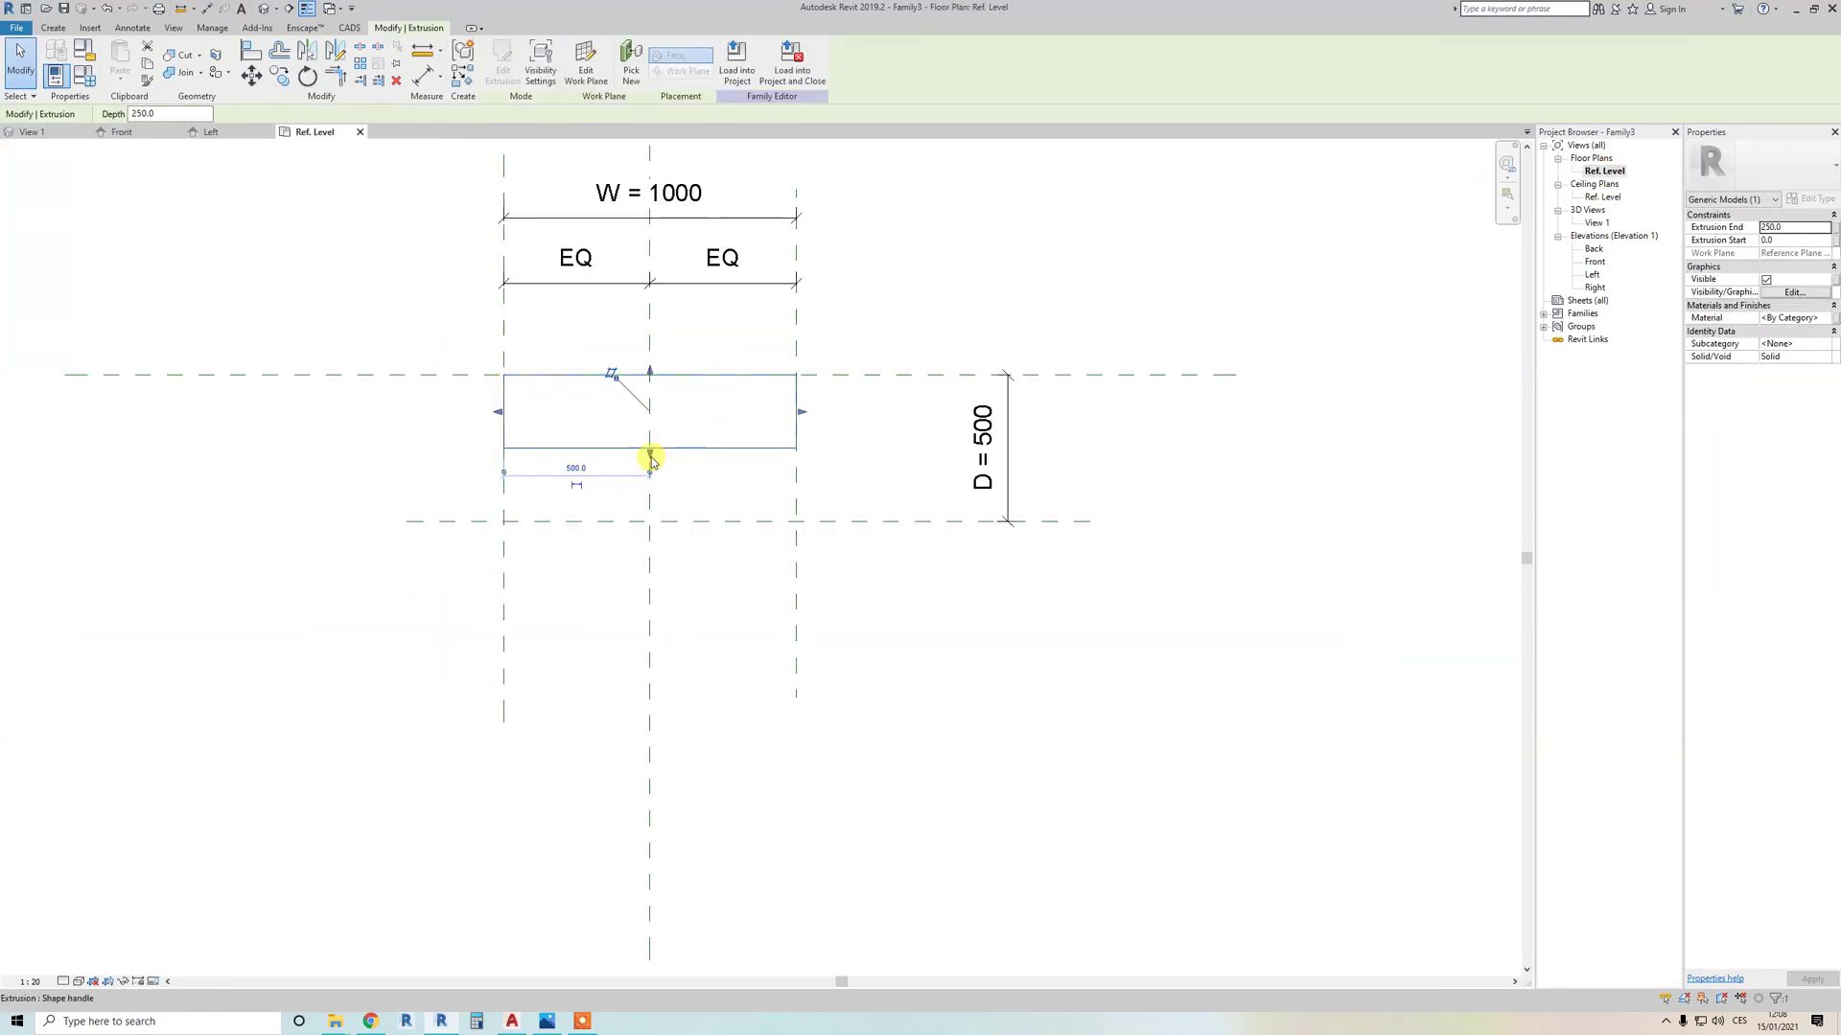
left_click_drag(649, 447, 648, 521)
scroll(684, 541, "up", 2)
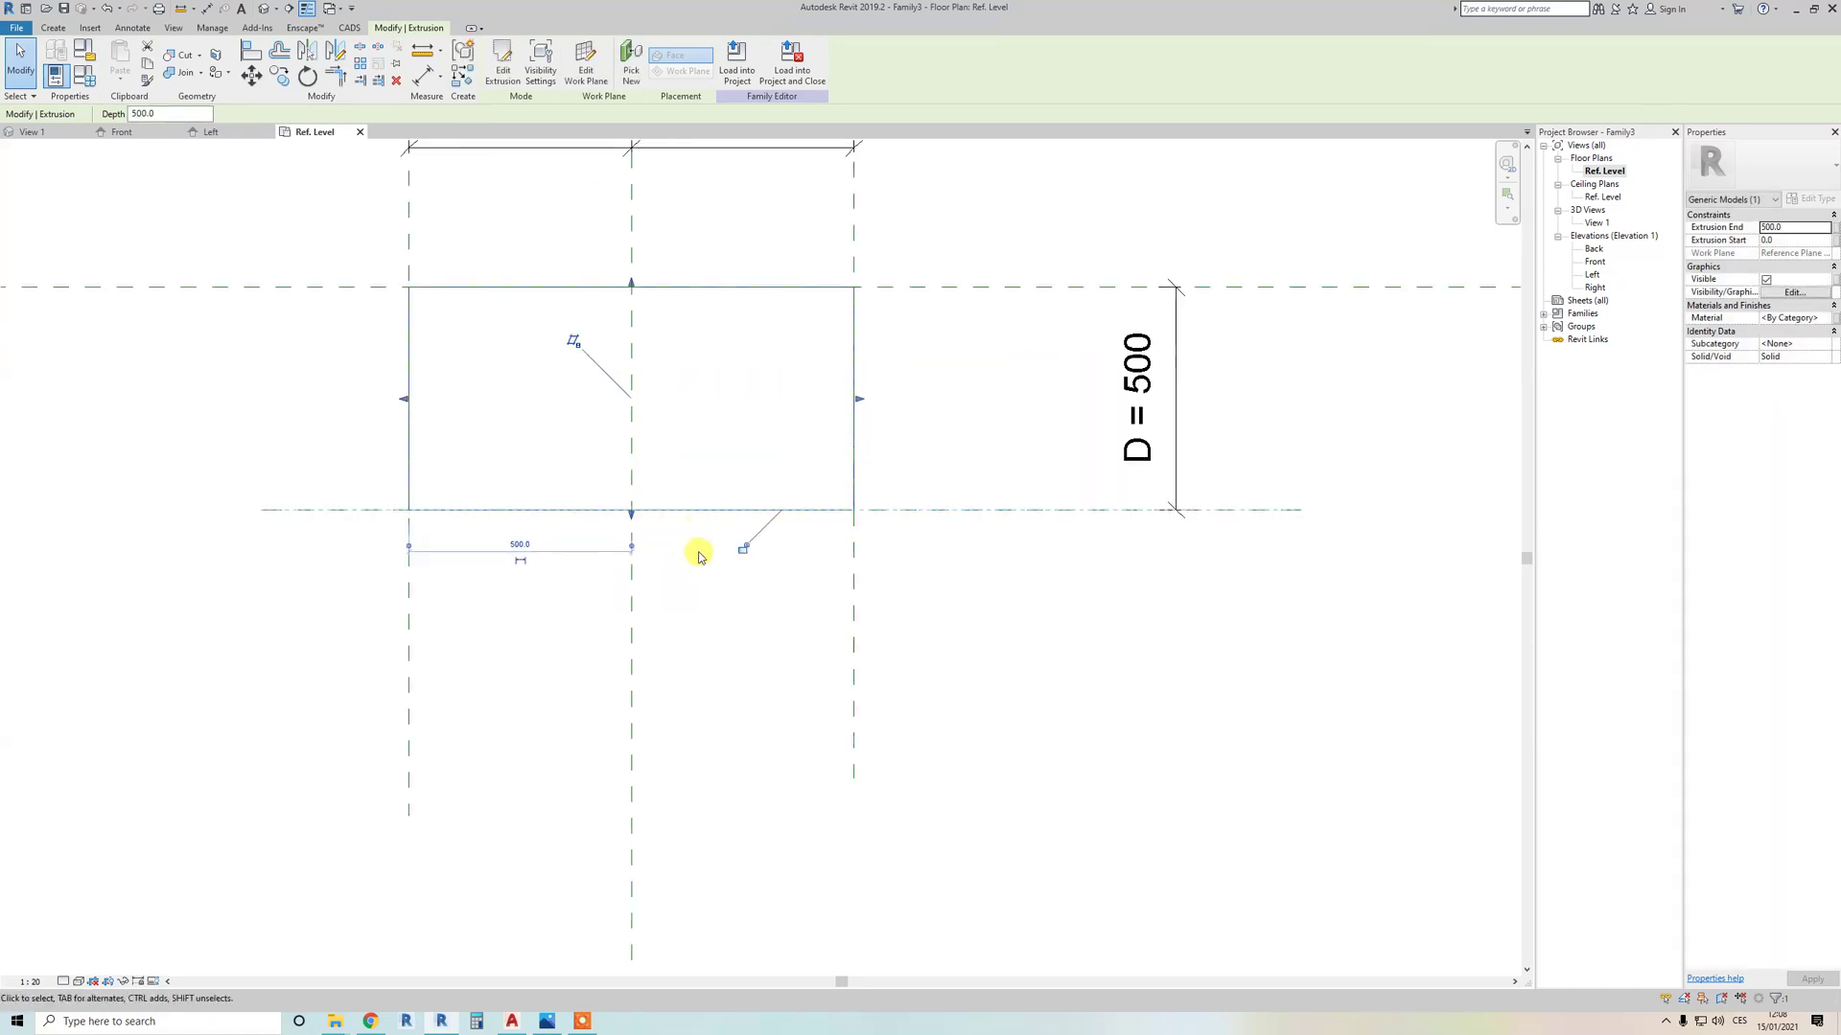
left_click(746, 543)
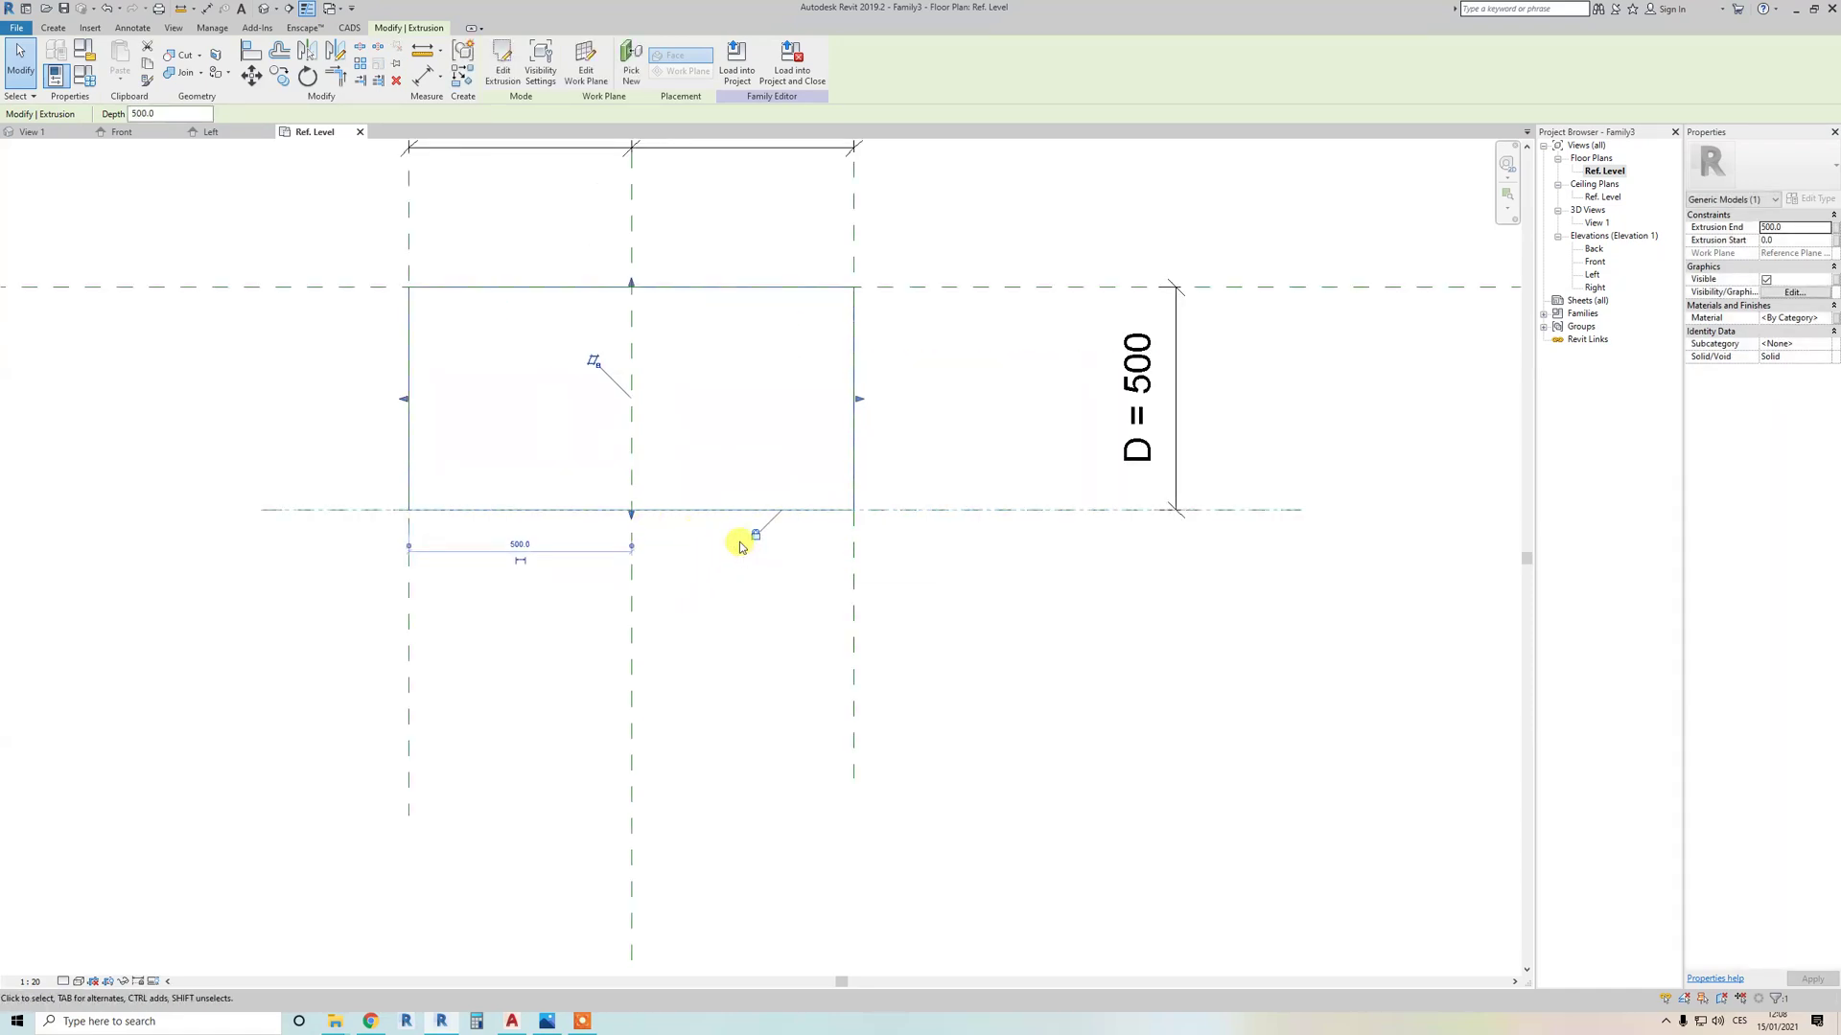
Step: Align the extrusion's back edge with the upper horizontal reference plane, locked to it, and check the left edge's alignment
left_click_drag(633, 295, 631, 287)
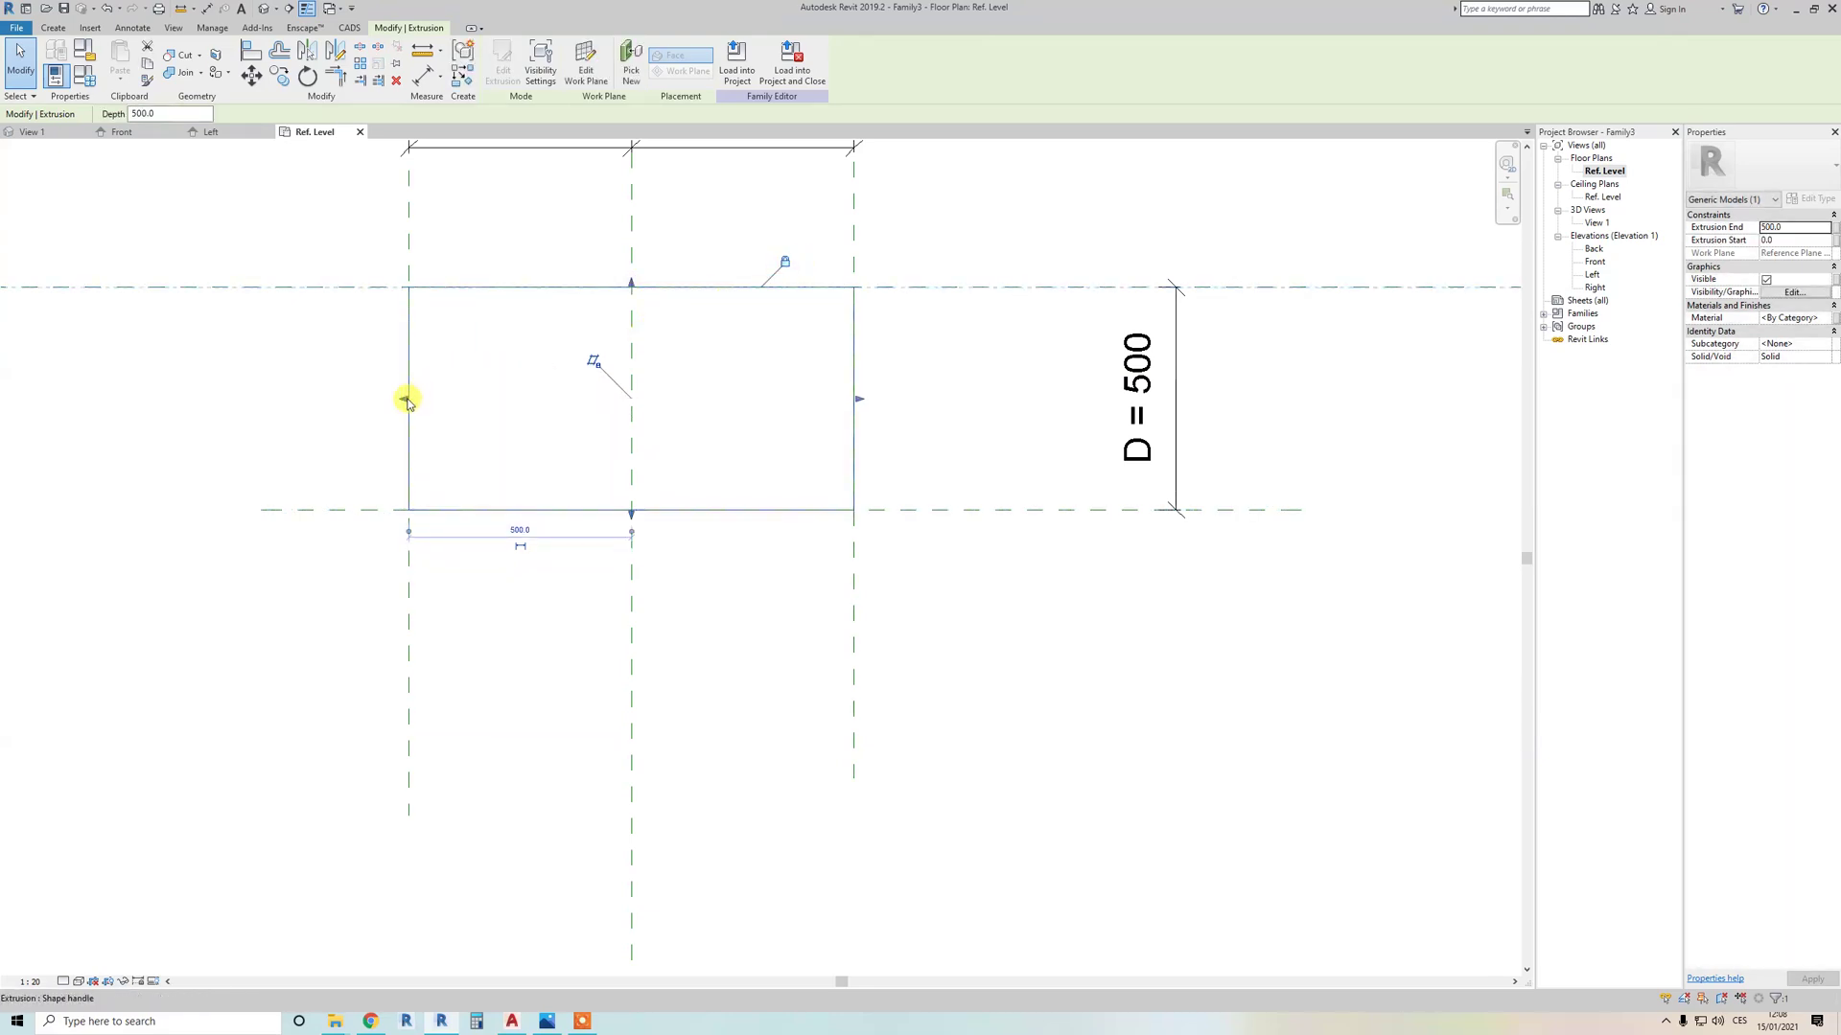
left_click_drag(408, 399, 422, 382)
key("Escape")
Step: Set the family parameter D to 400 in Family Types and apply it to test the extrusion's depth
scroll(440, 383, "down", 2)
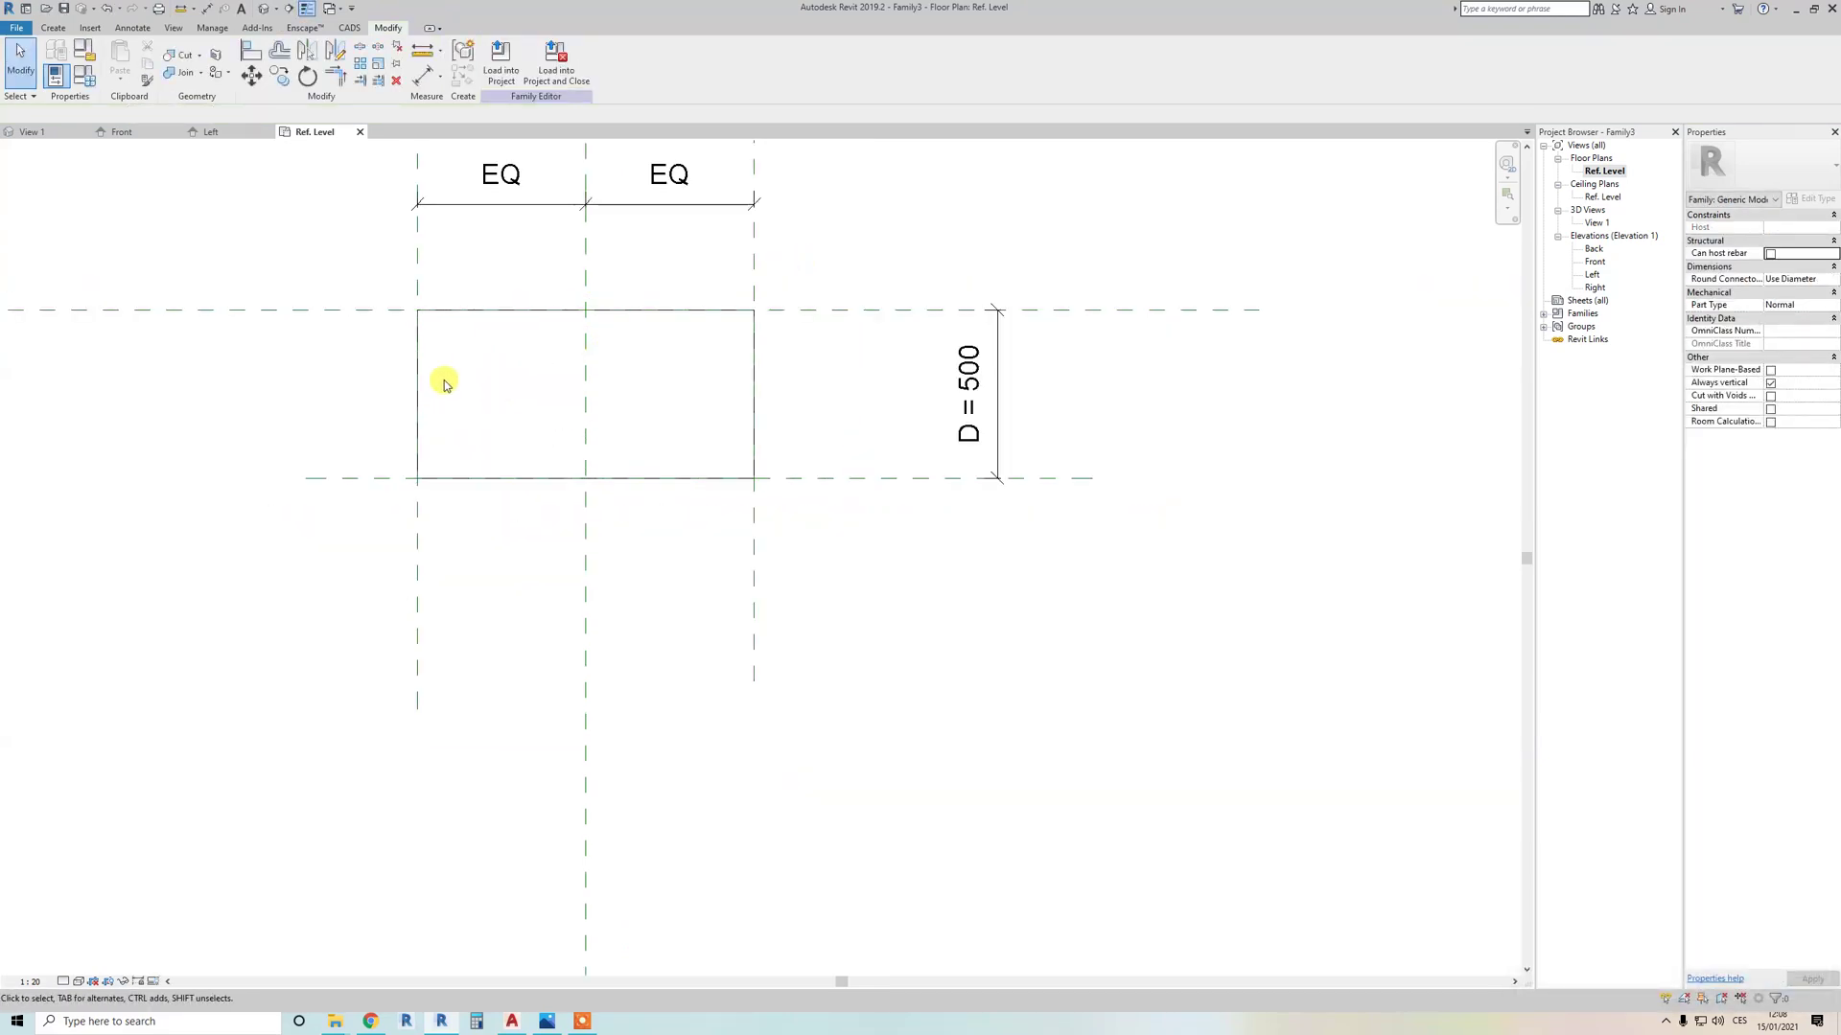
middle_click_drag(440, 382, 513, 457)
scroll(517, 489, "down", 3)
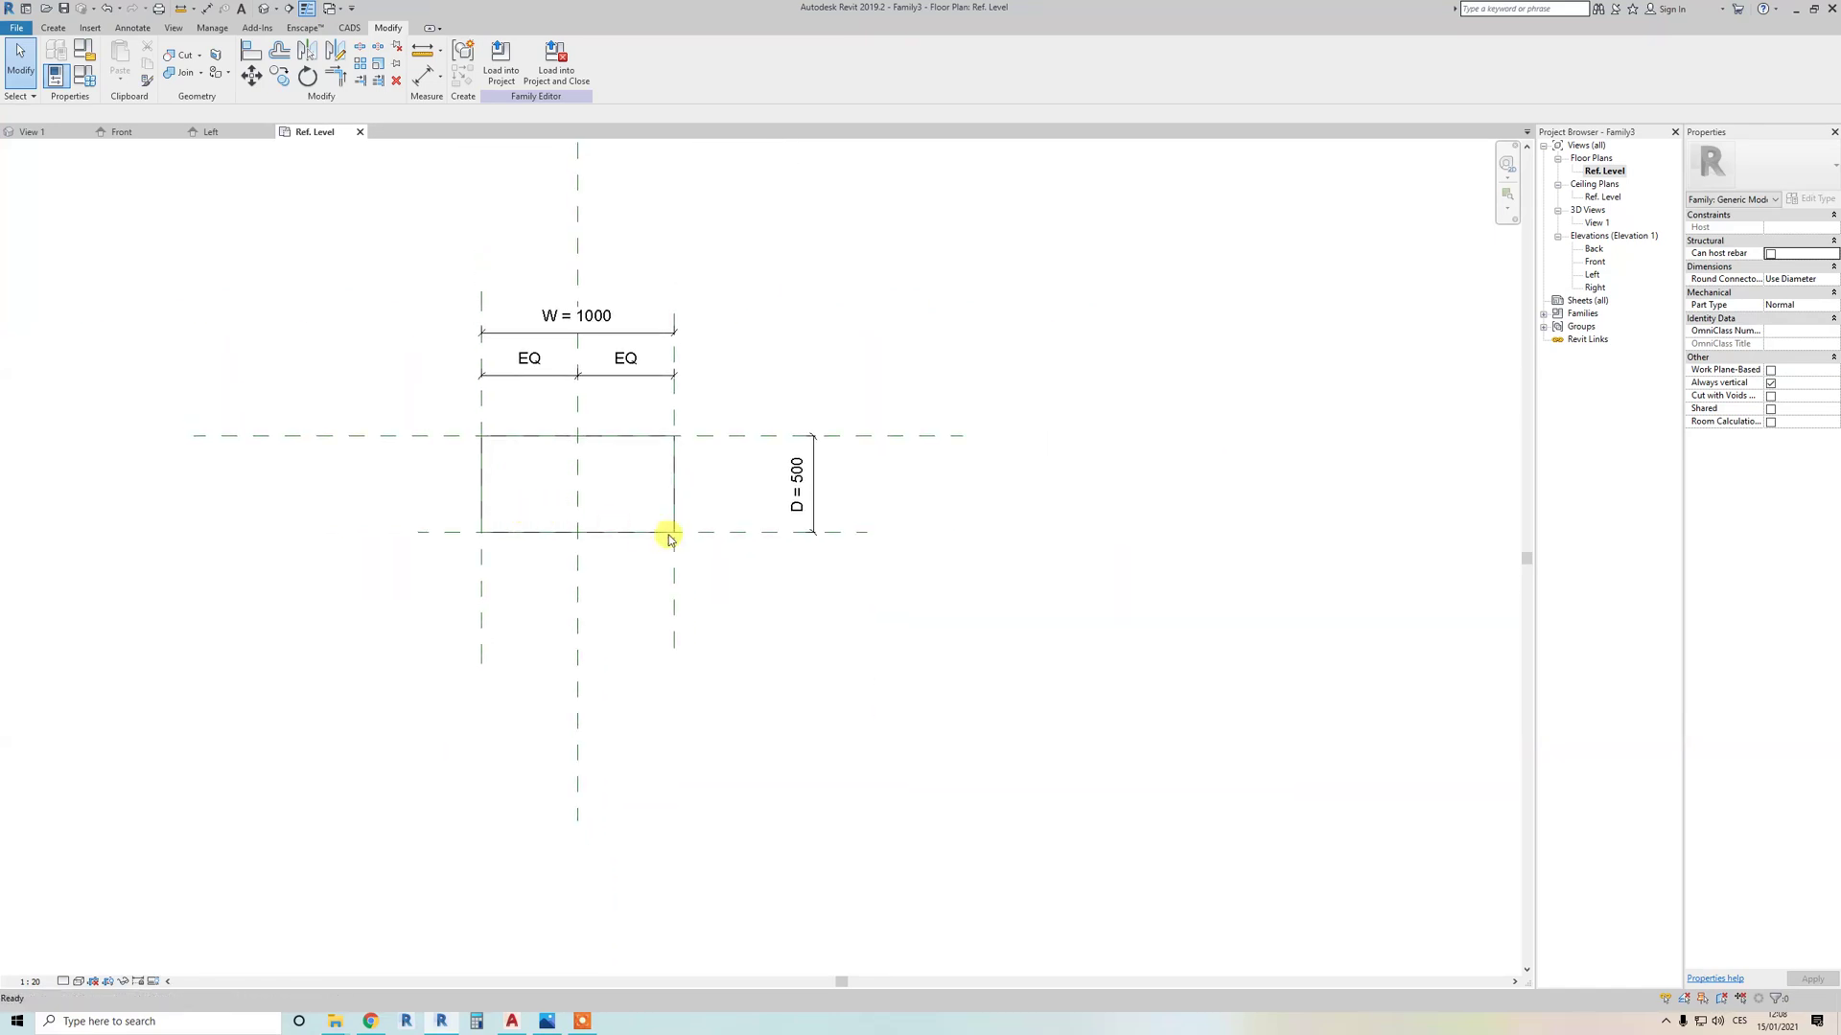
key("f")
key("t")
left_click(1276, 294)
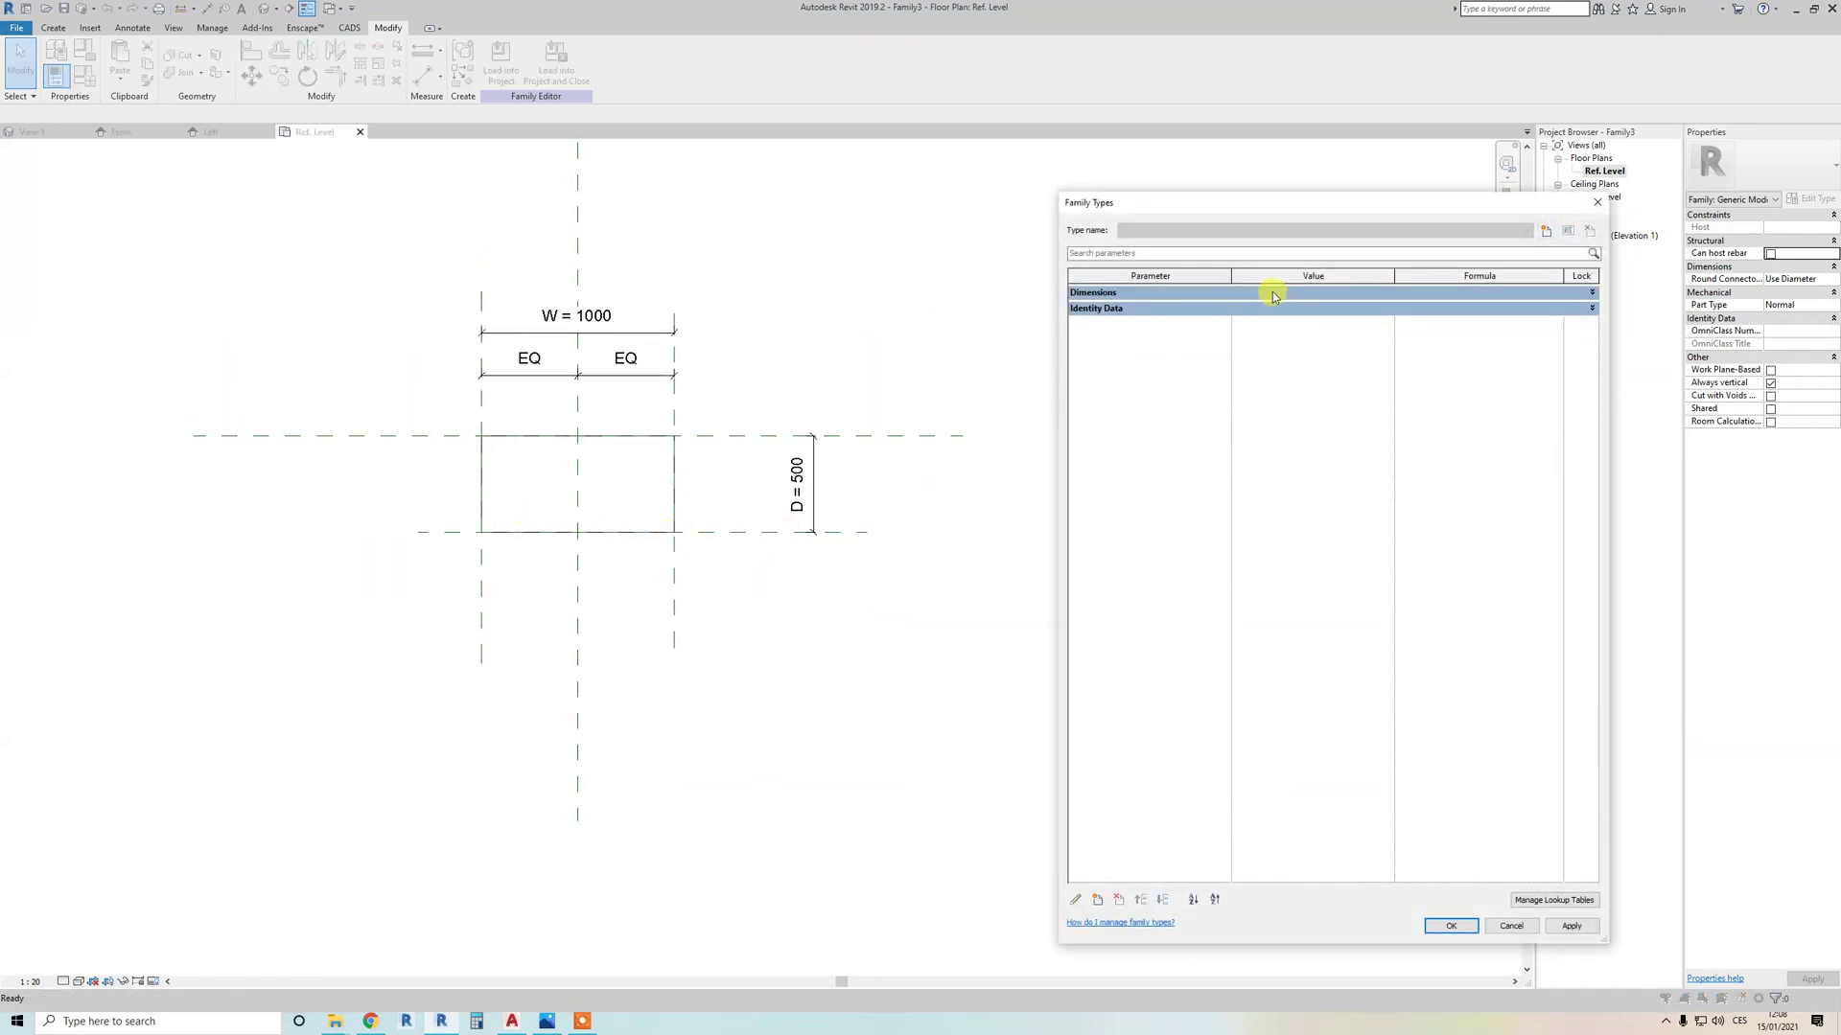
left_click(1273, 294)
left_click(1276, 306)
type("400")
left_click(1565, 926)
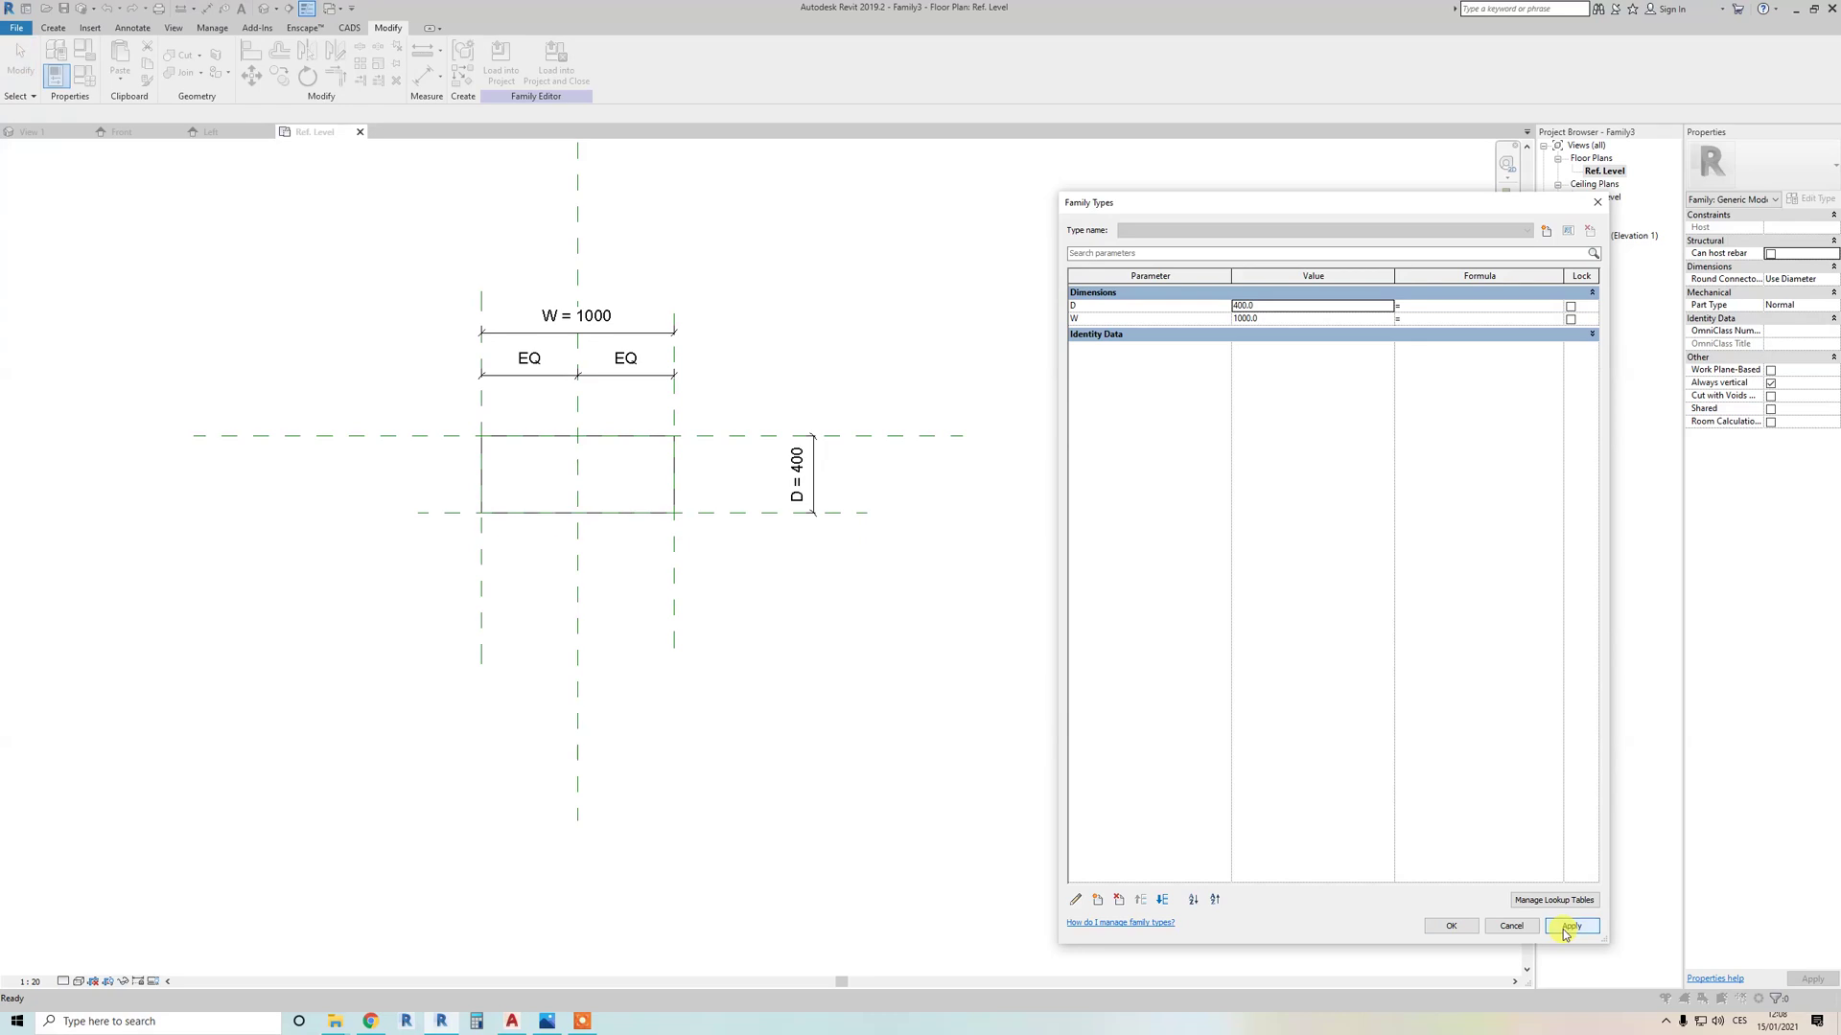
Step: Set the family parameter W to 1100 and apply it to test the extrusion's width
left_click(1285, 297)
left_click(1281, 294)
left_click(1276, 318)
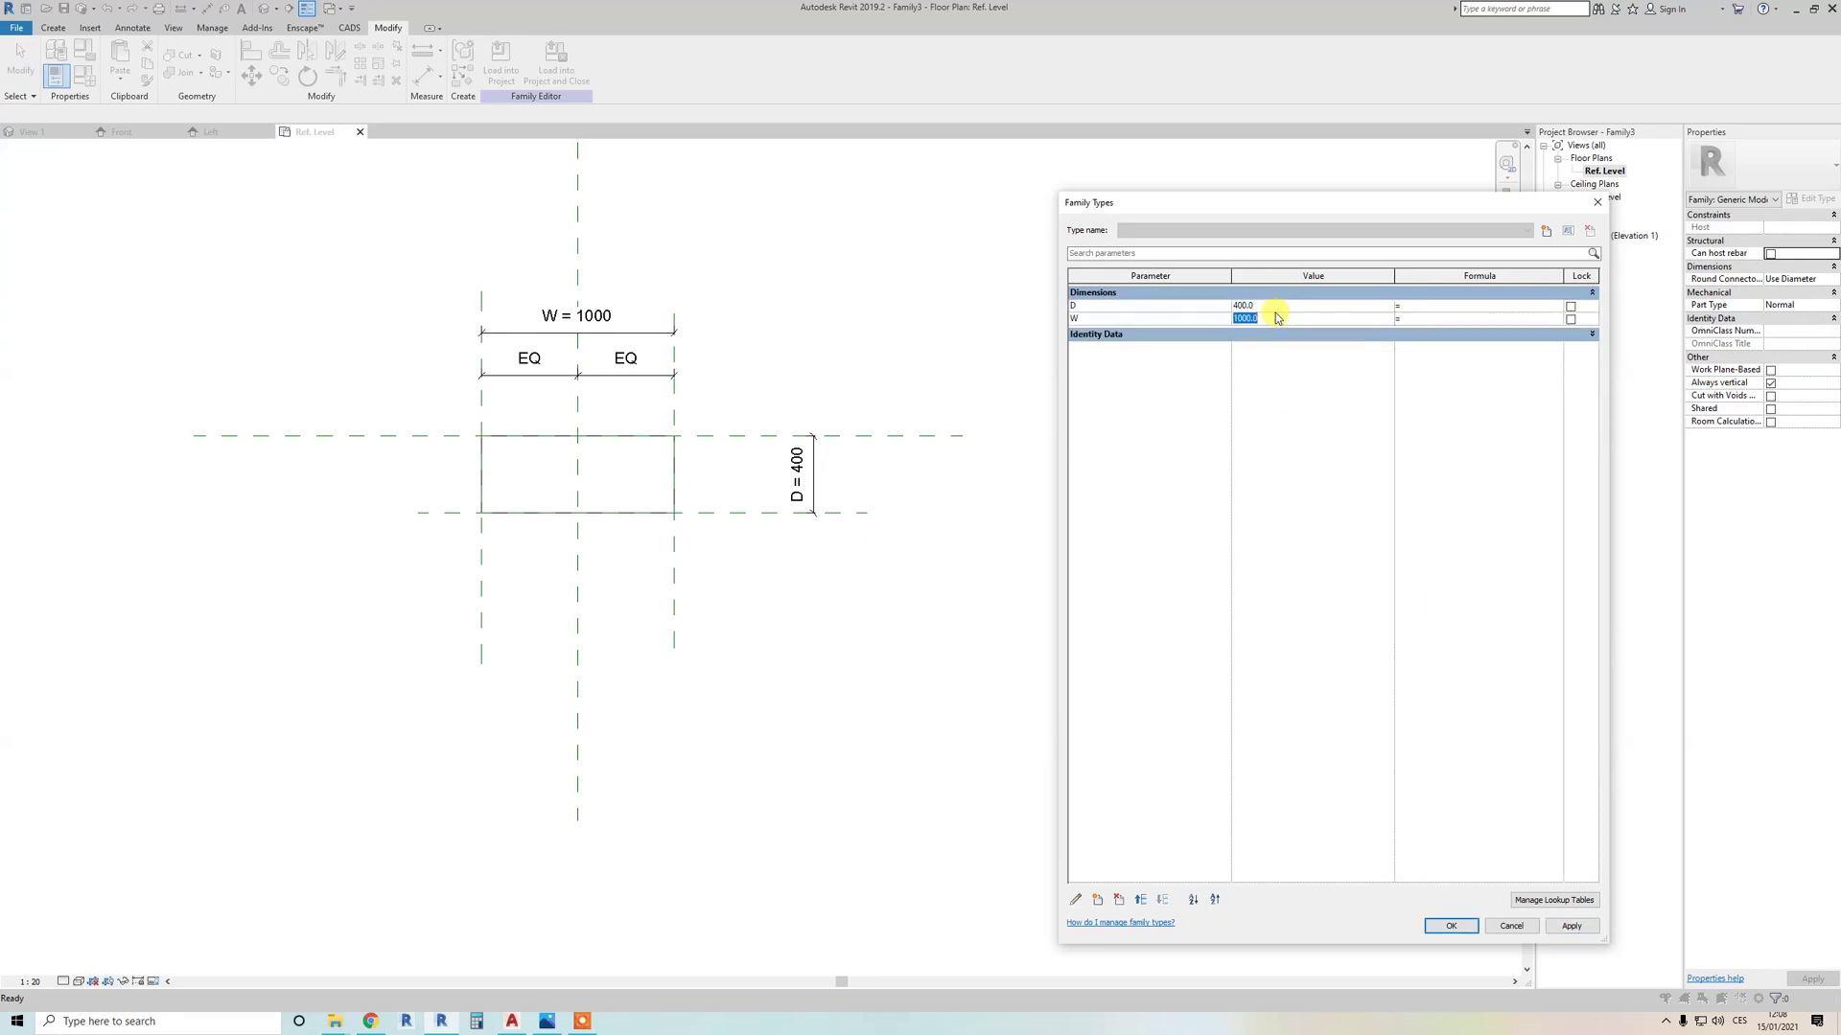
type("1100")
left_click(1569, 925)
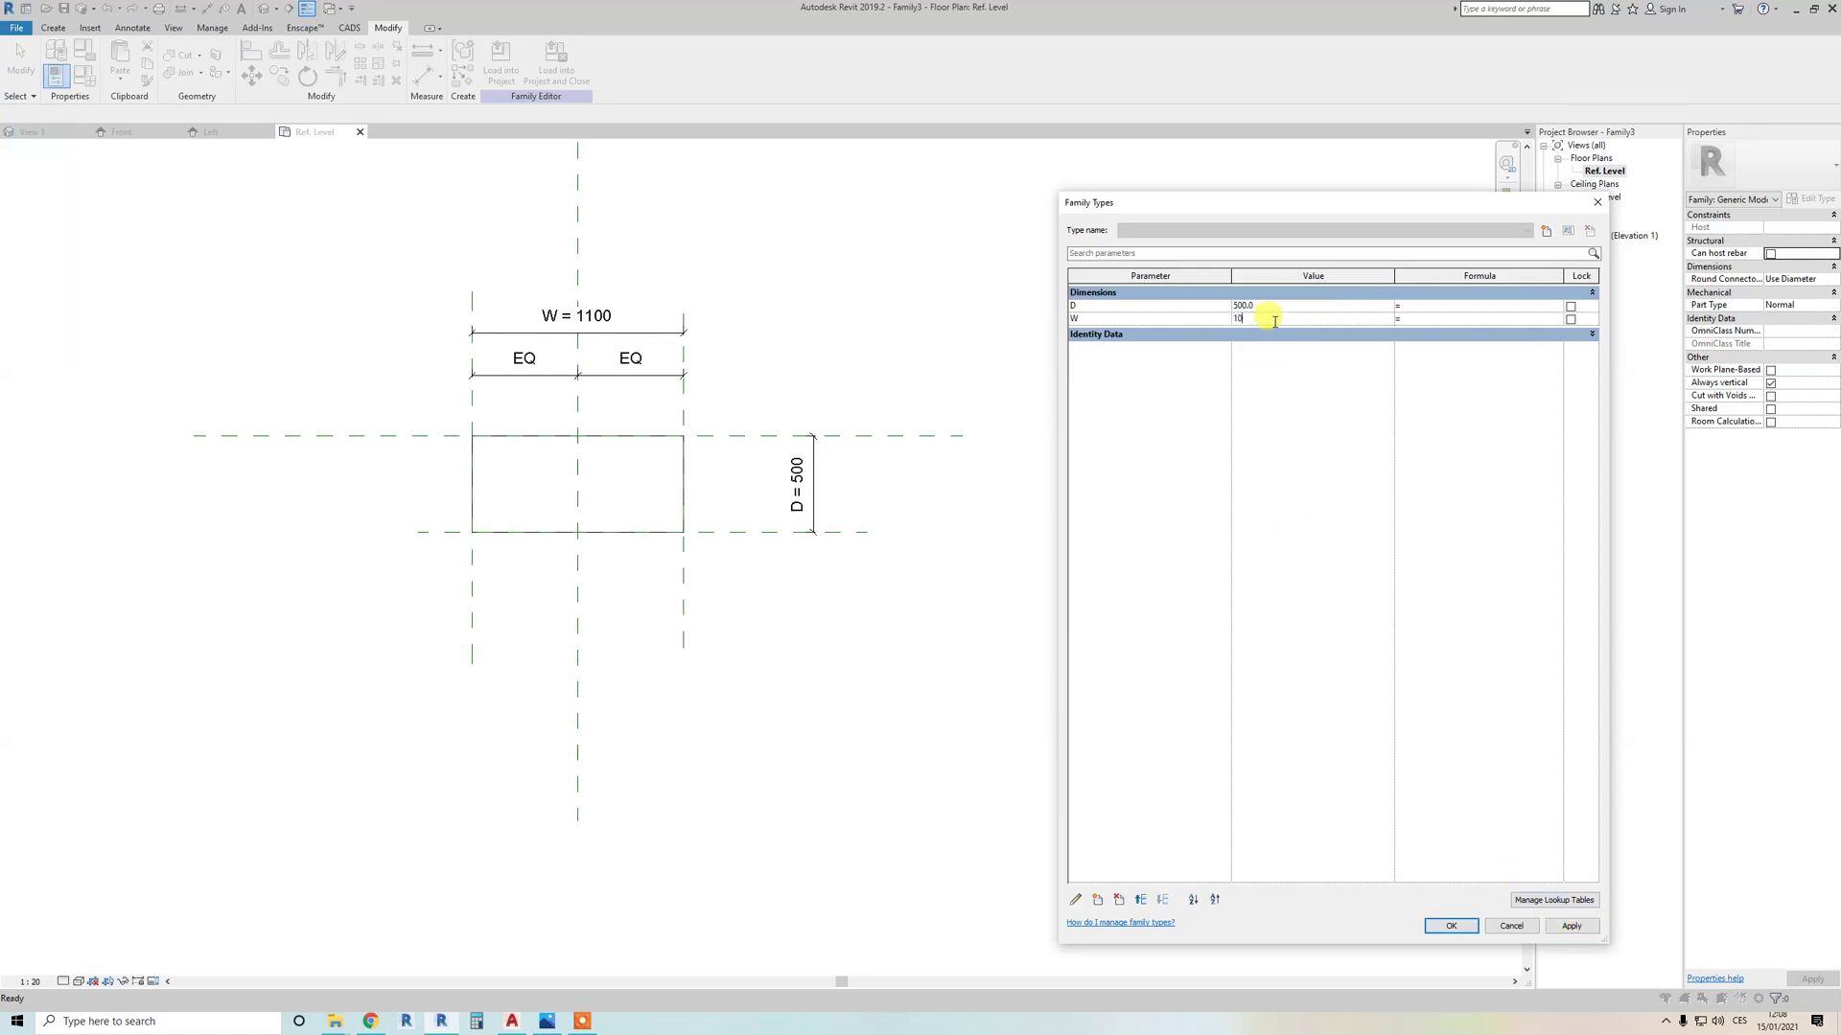
Step: Restore the family parameters D to 500 and W to 1000 and accept the Family Types changes
type("00")
left_click(1455, 926)
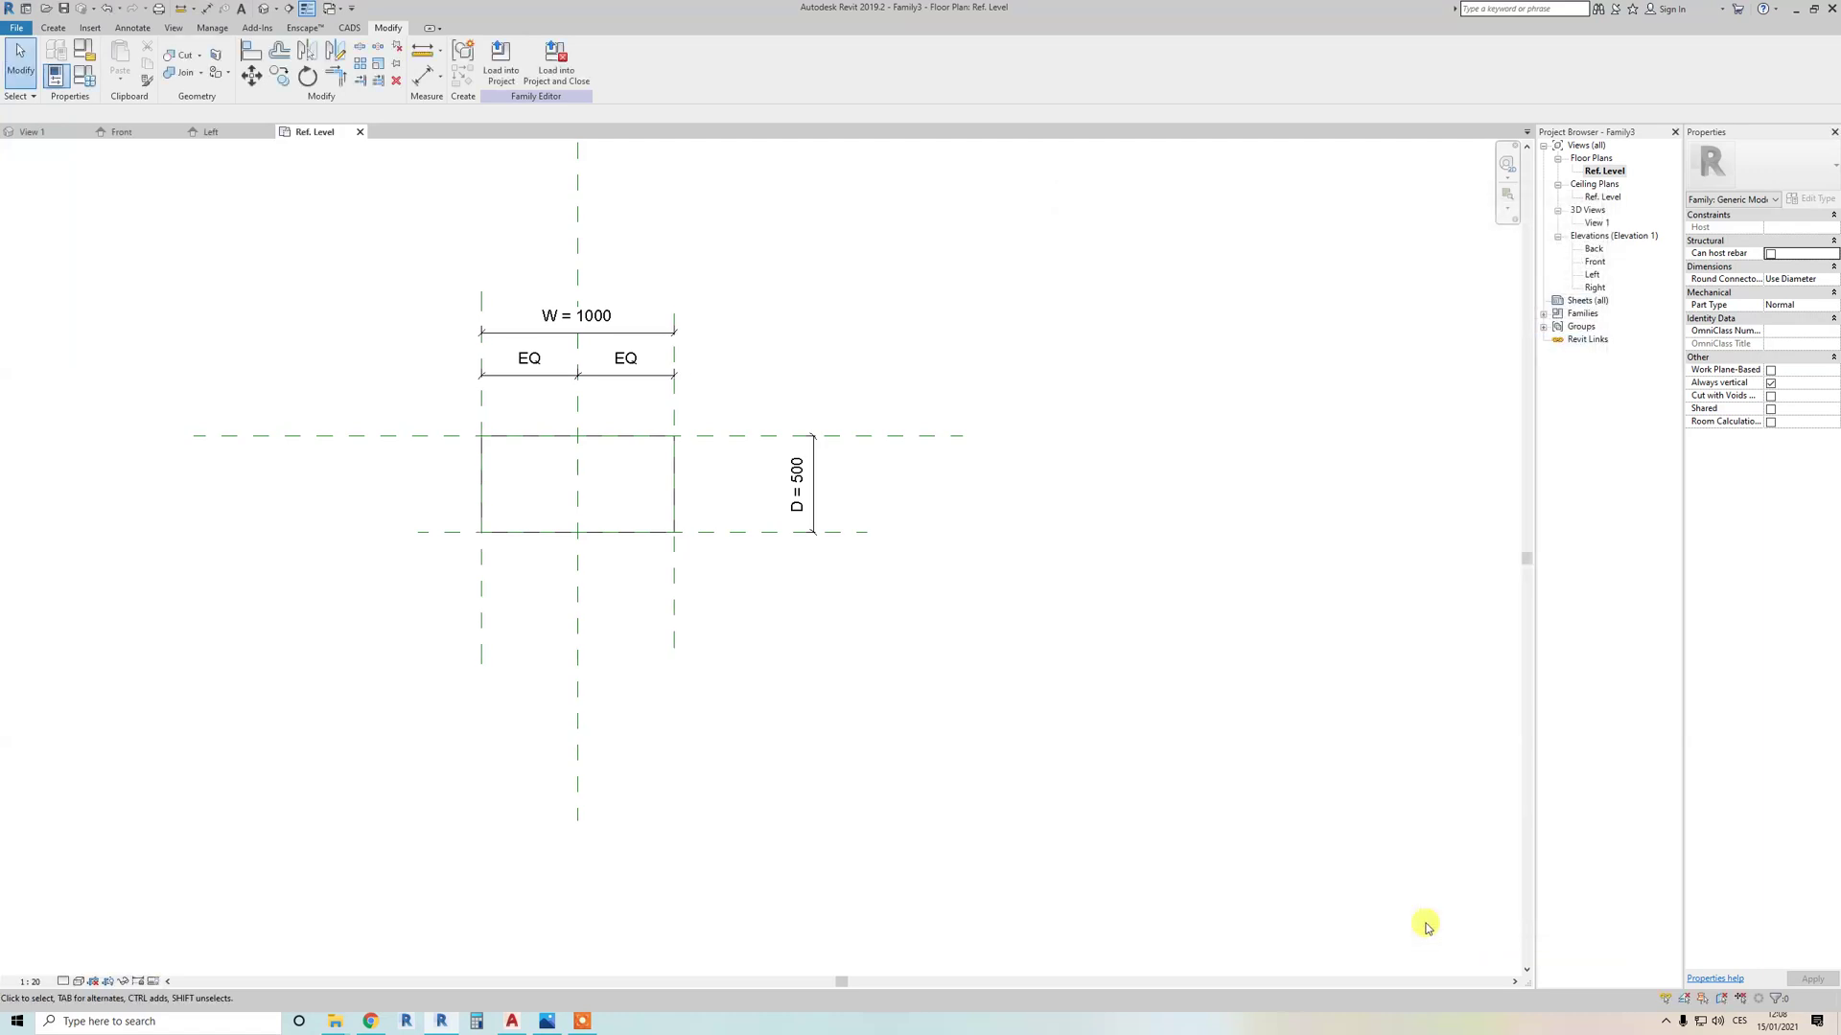
scroll(871, 616, "down", 2)
scroll(786, 610, "up", 2)
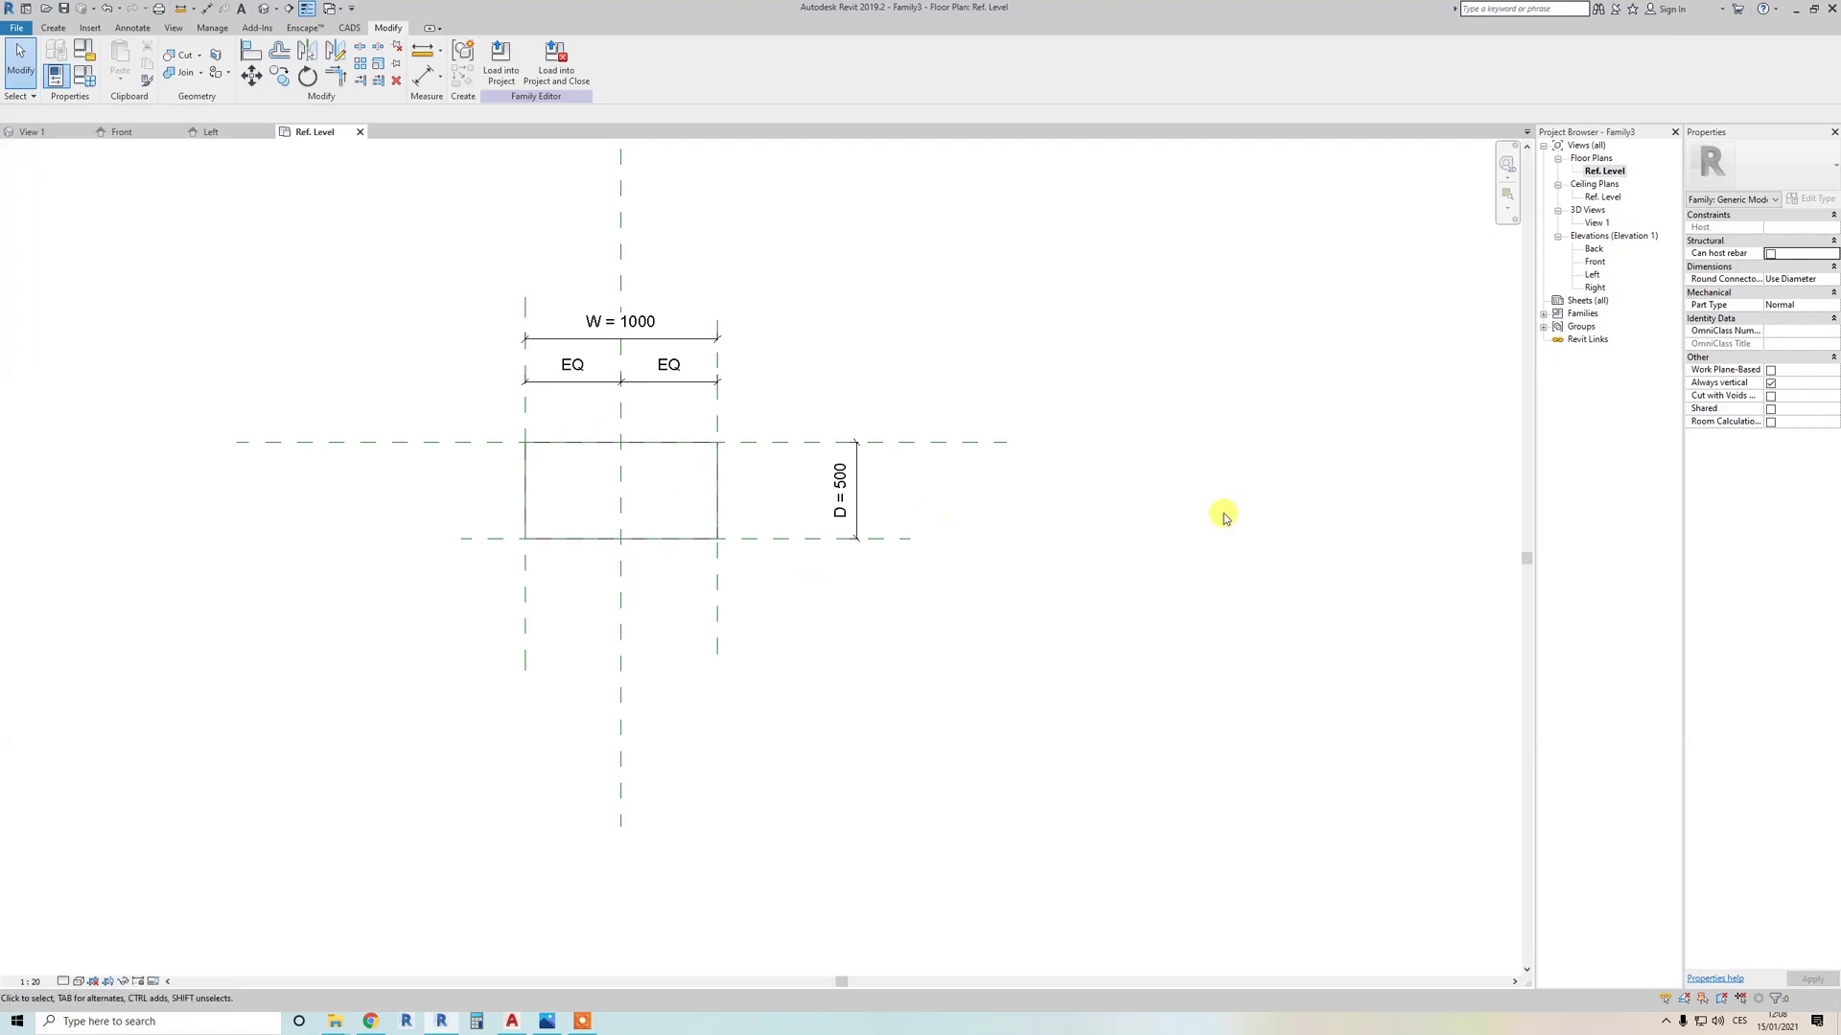
Step: In the Front elevation, create an extrusion from a rectangle between the outer vertical planes and the two horizontal planes above Ref. Level, locking its edges
double_click(1594, 262)
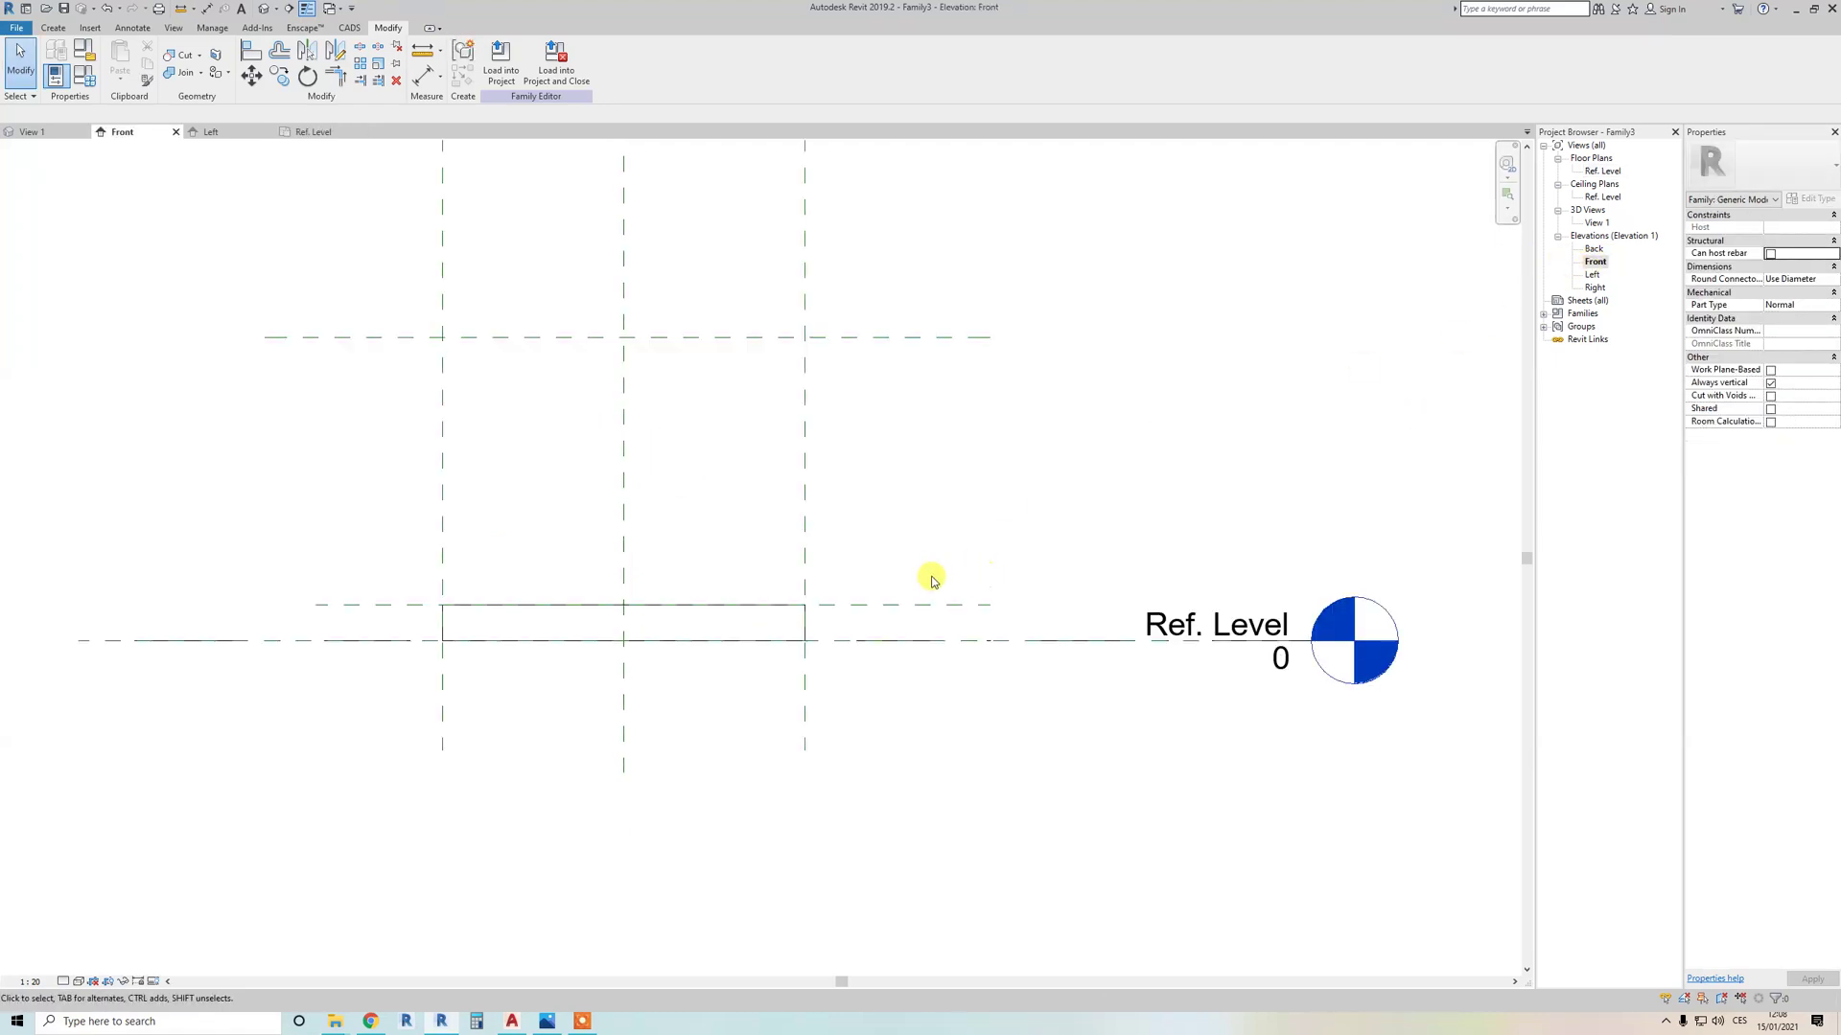
left_click(724, 616)
scroll(745, 644, "down", 2)
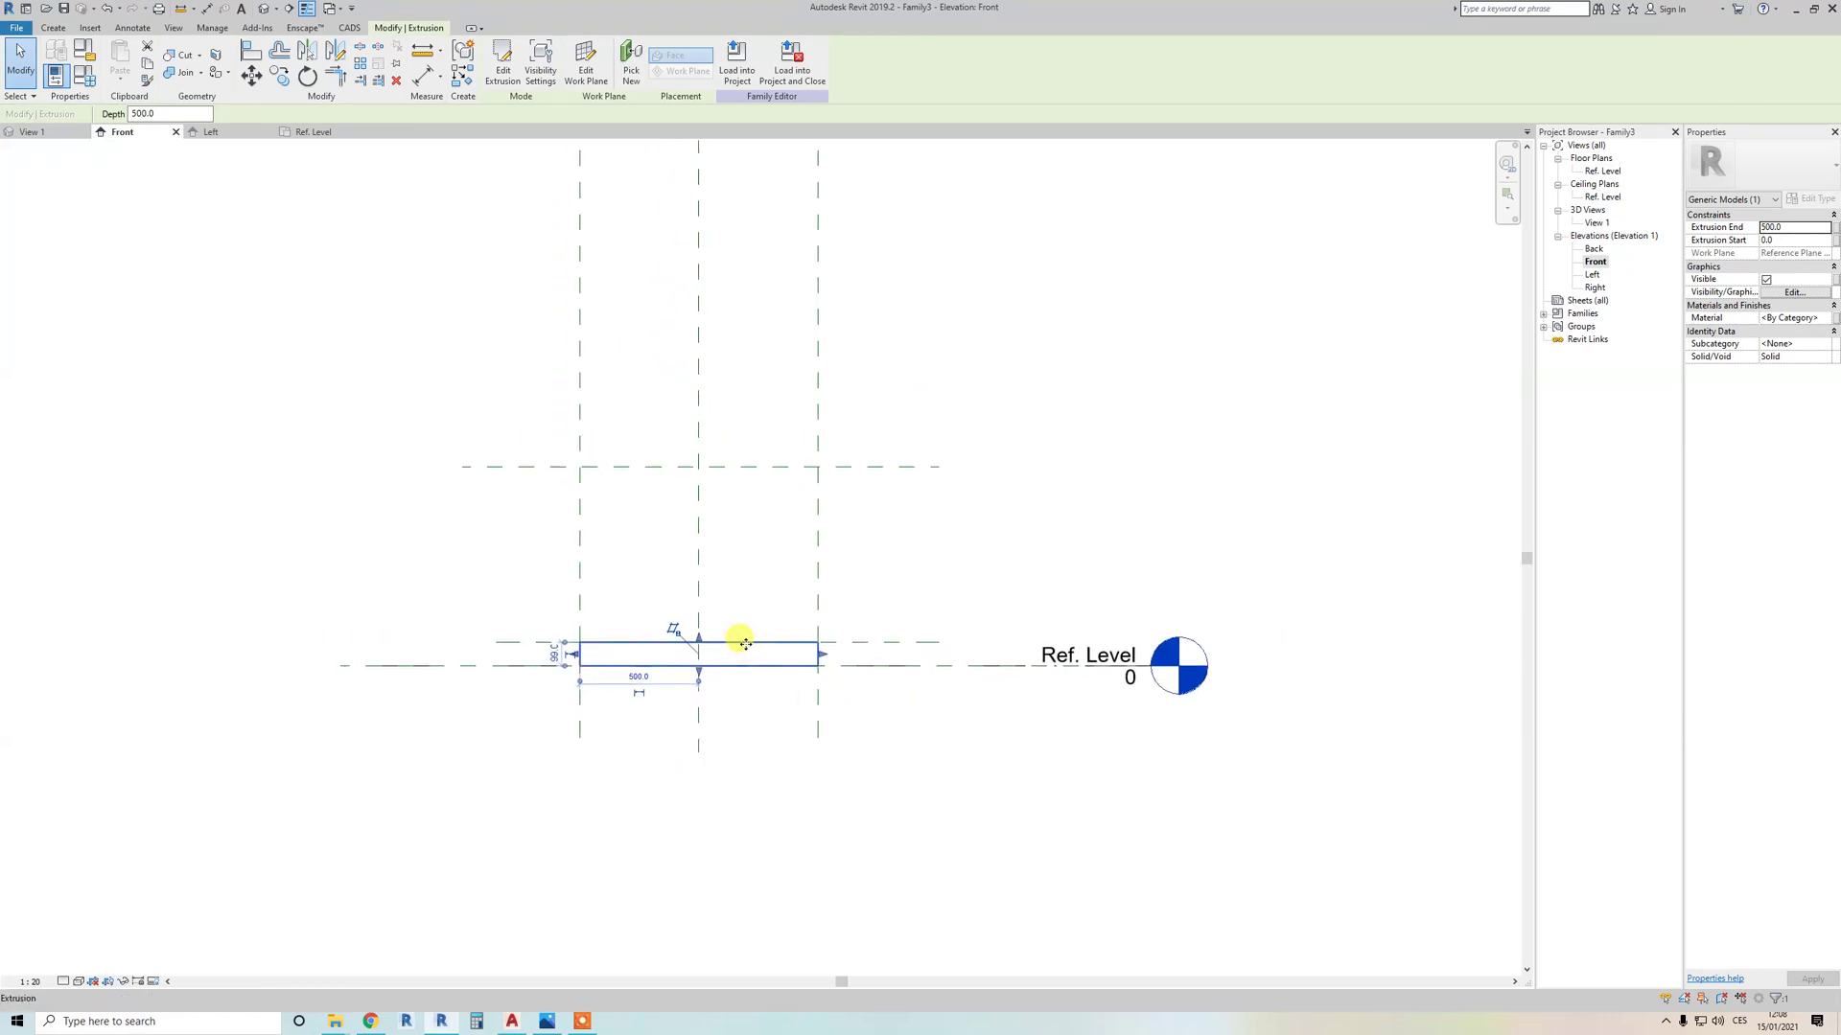
scroll(746, 644, "up", 1)
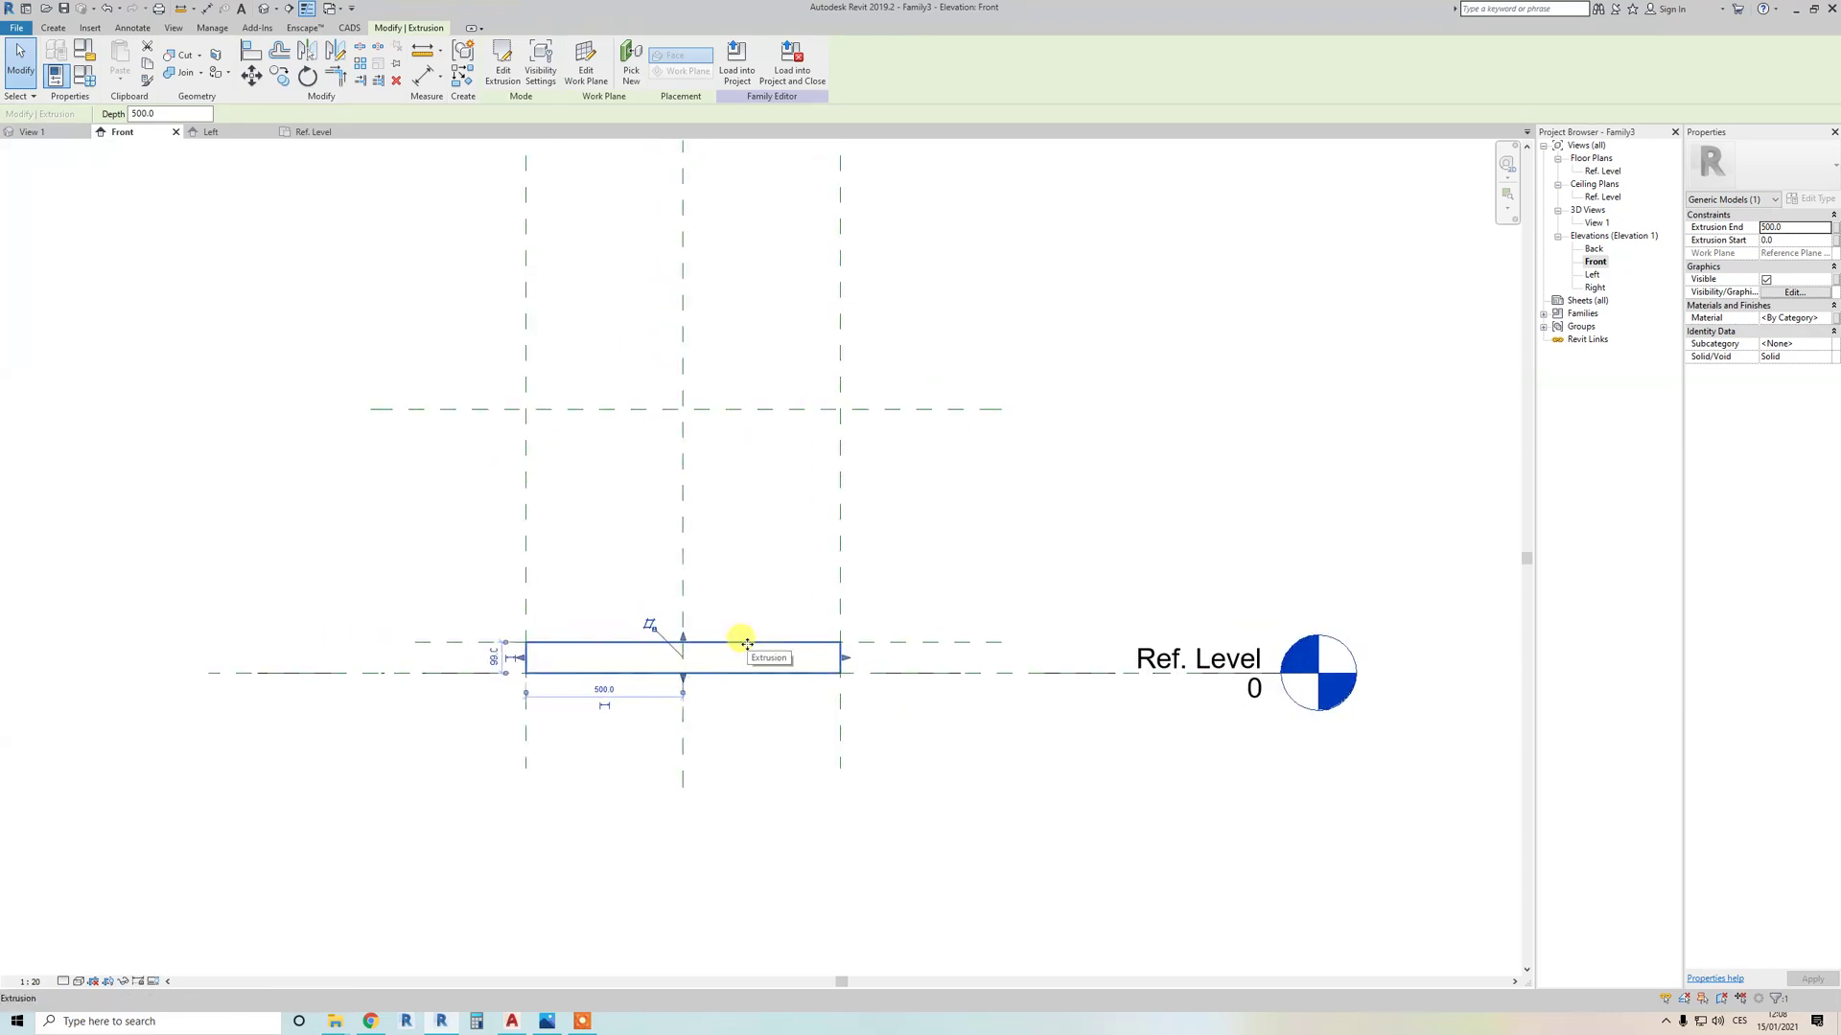
key("Escape")
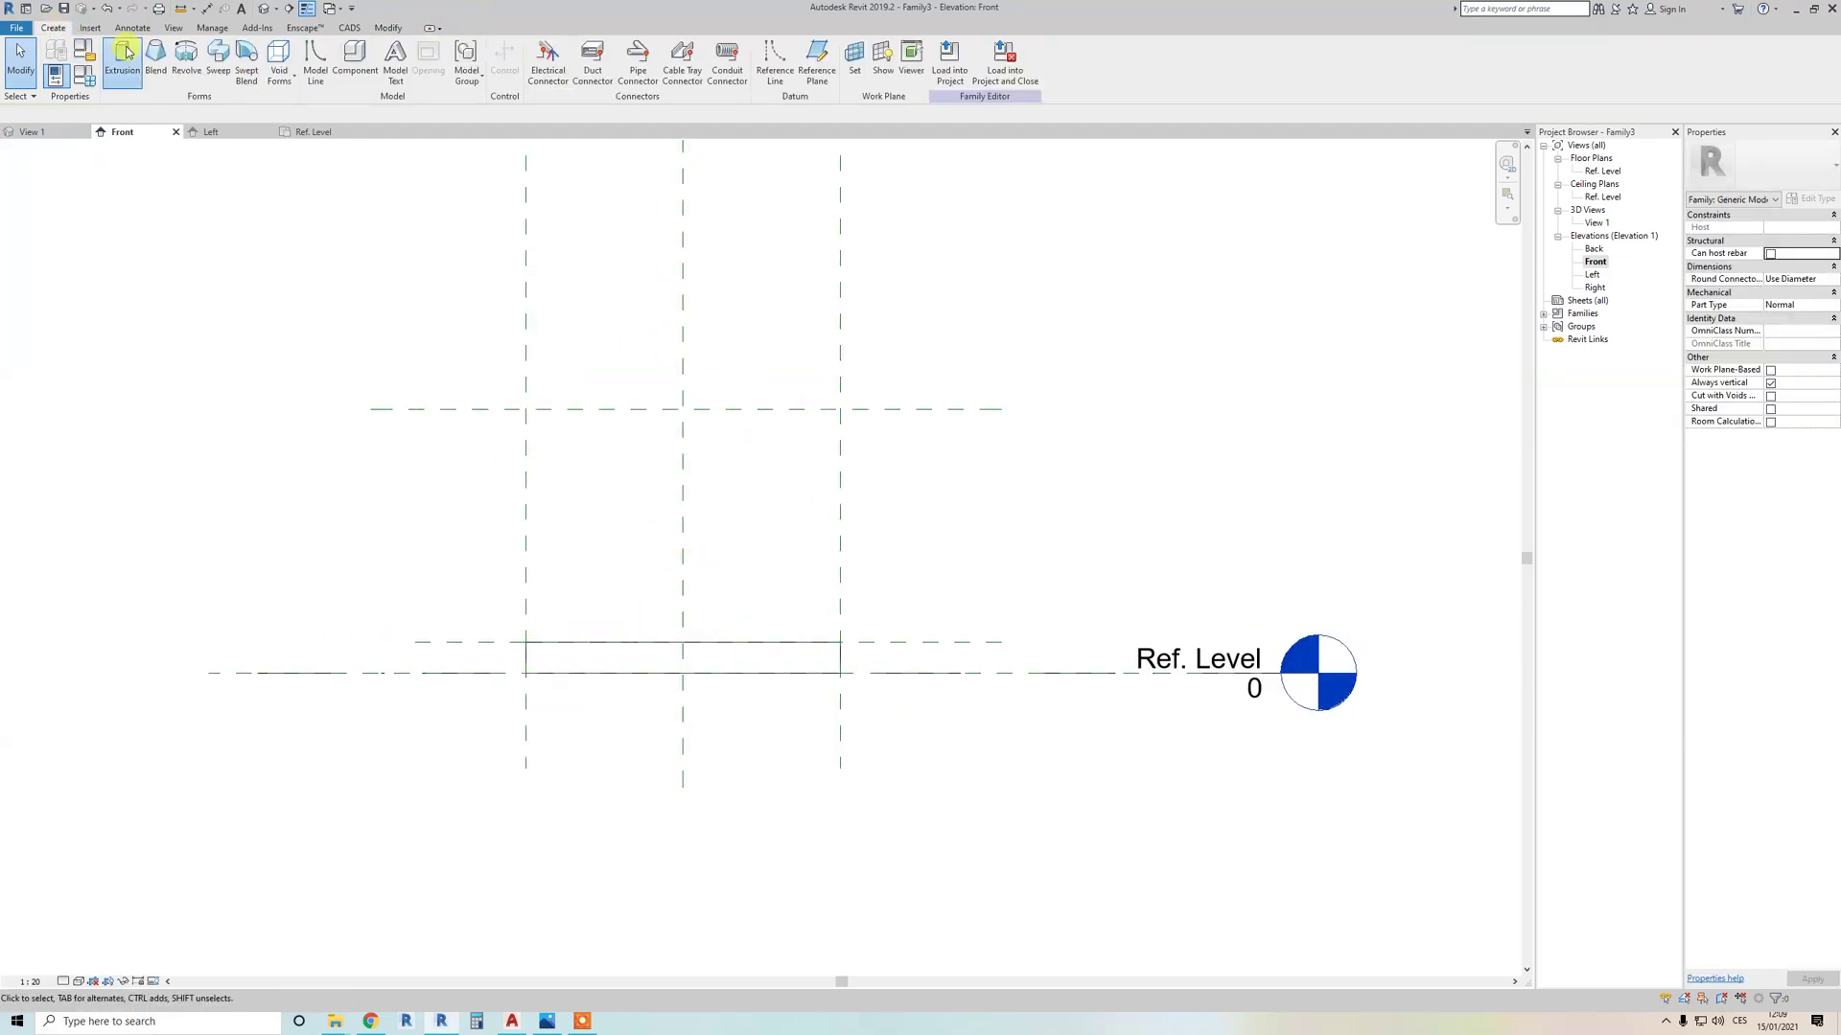
left_click(123, 58)
left_click(538, 49)
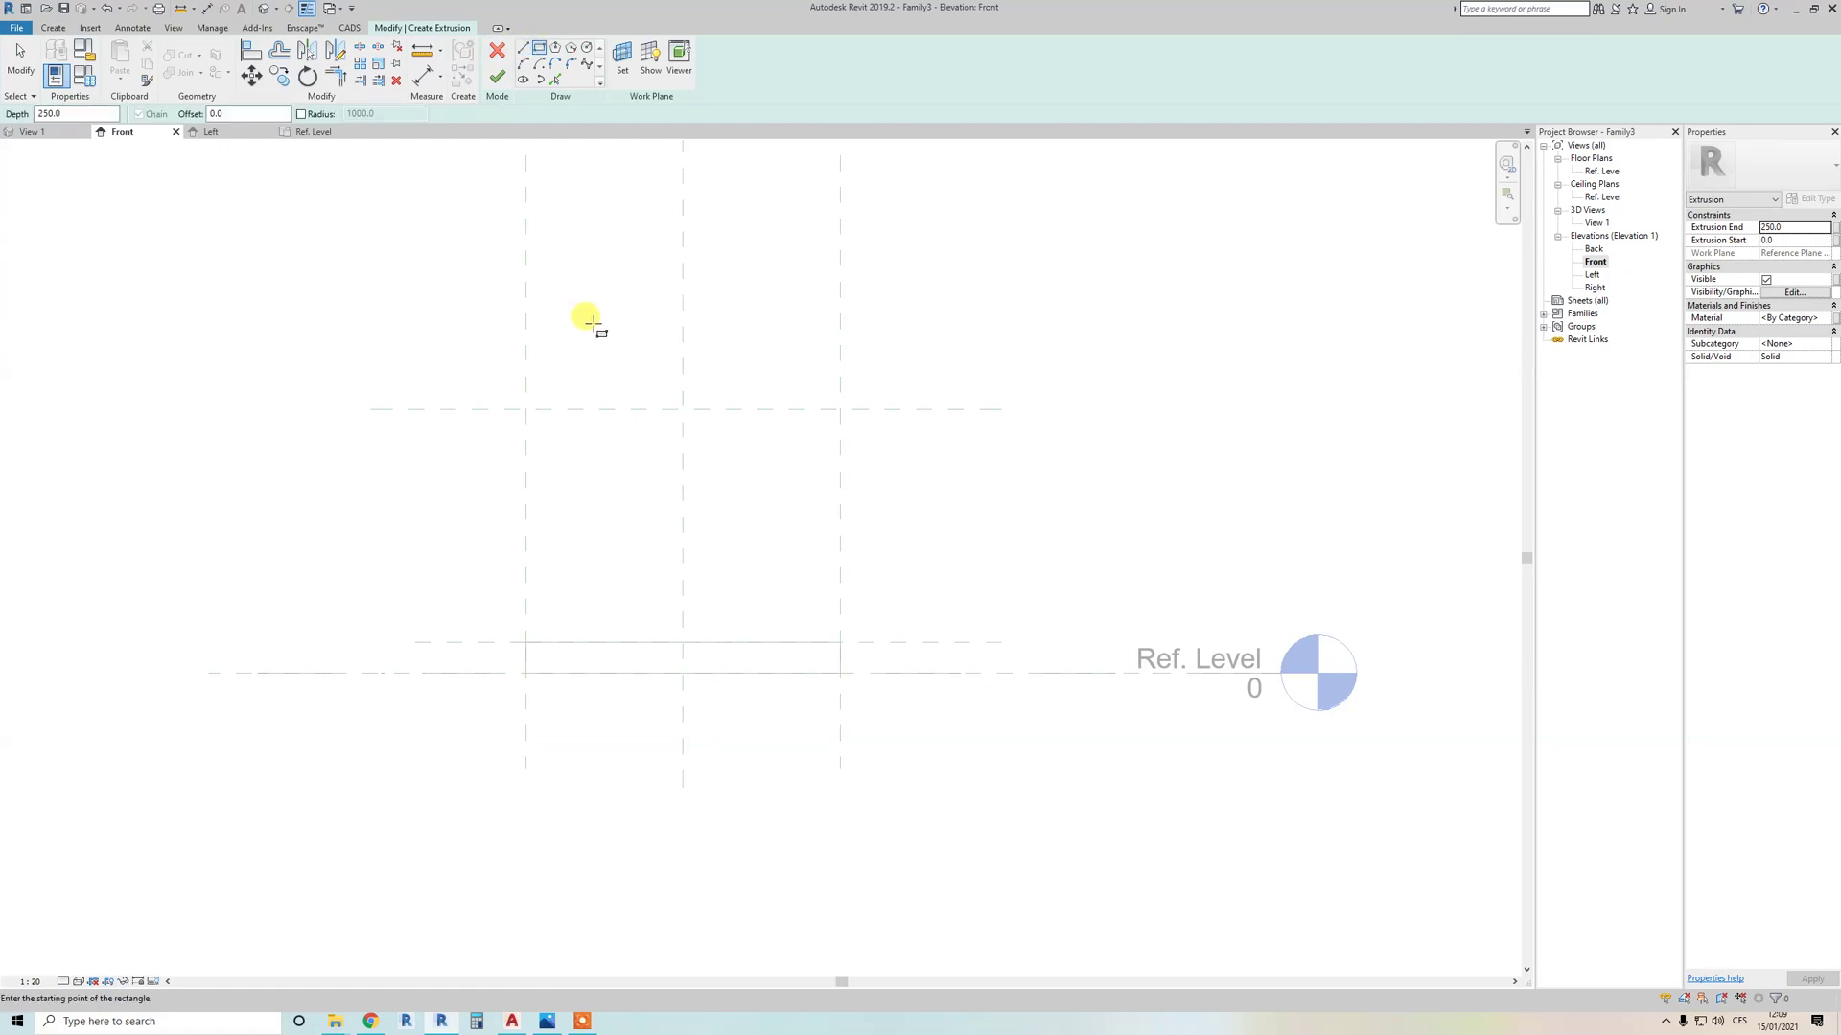
left_click(526, 410)
left_click(840, 642)
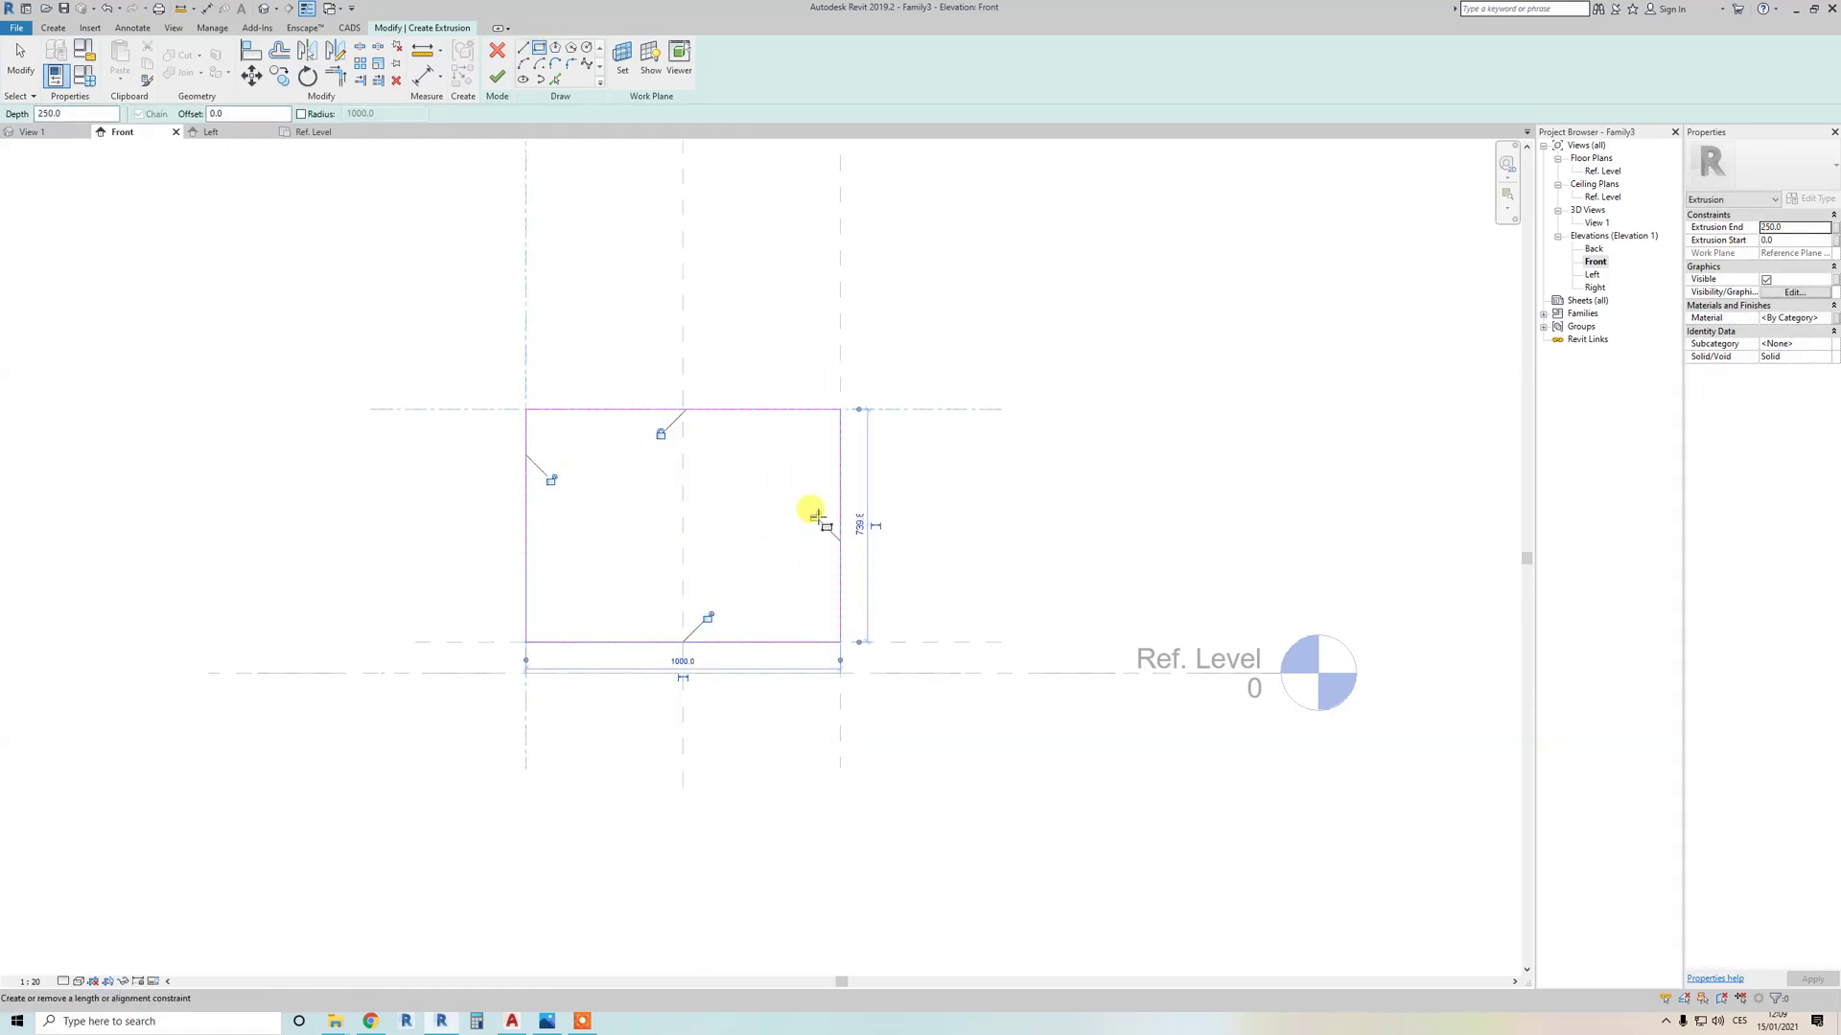
left_click(497, 76)
Step: In the Ref. Level plan, stretch the upper extrusion's front face to the front reference plane for a 500 depth and lock it
double_click(1603, 170)
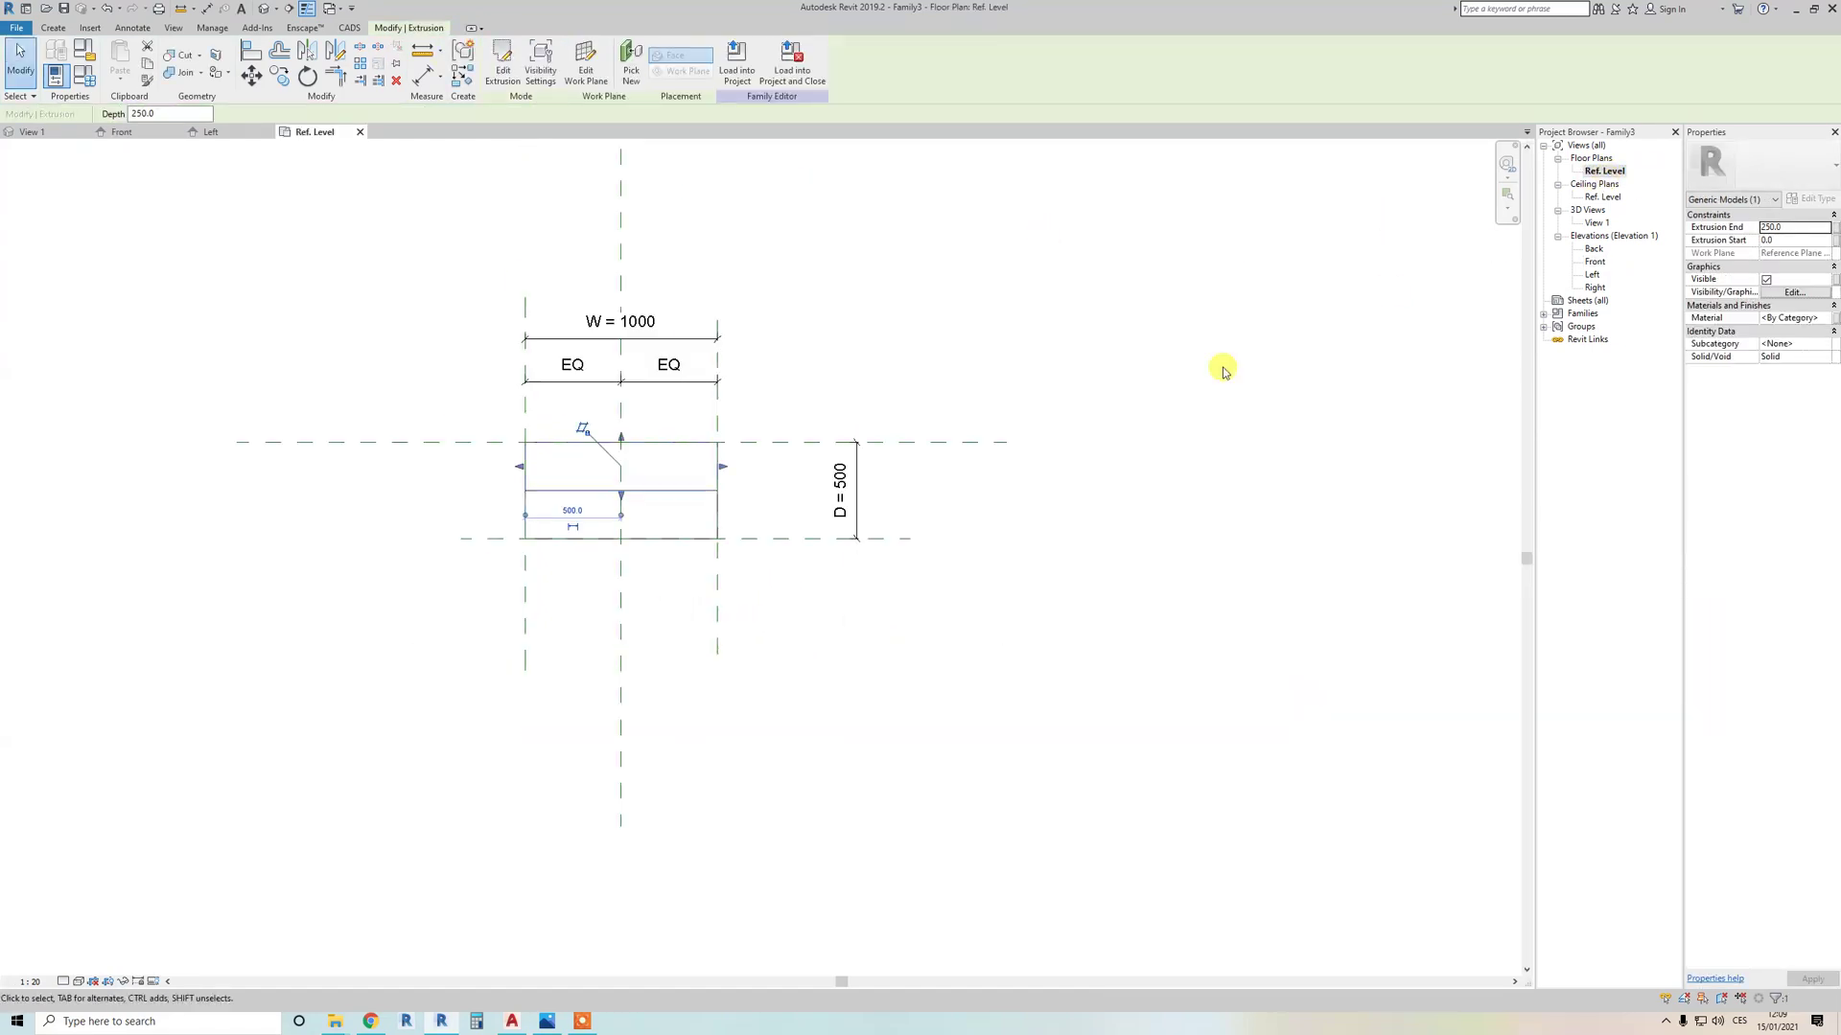
scroll(648, 503, "up", 2)
left_click_drag(608, 493, 609, 558)
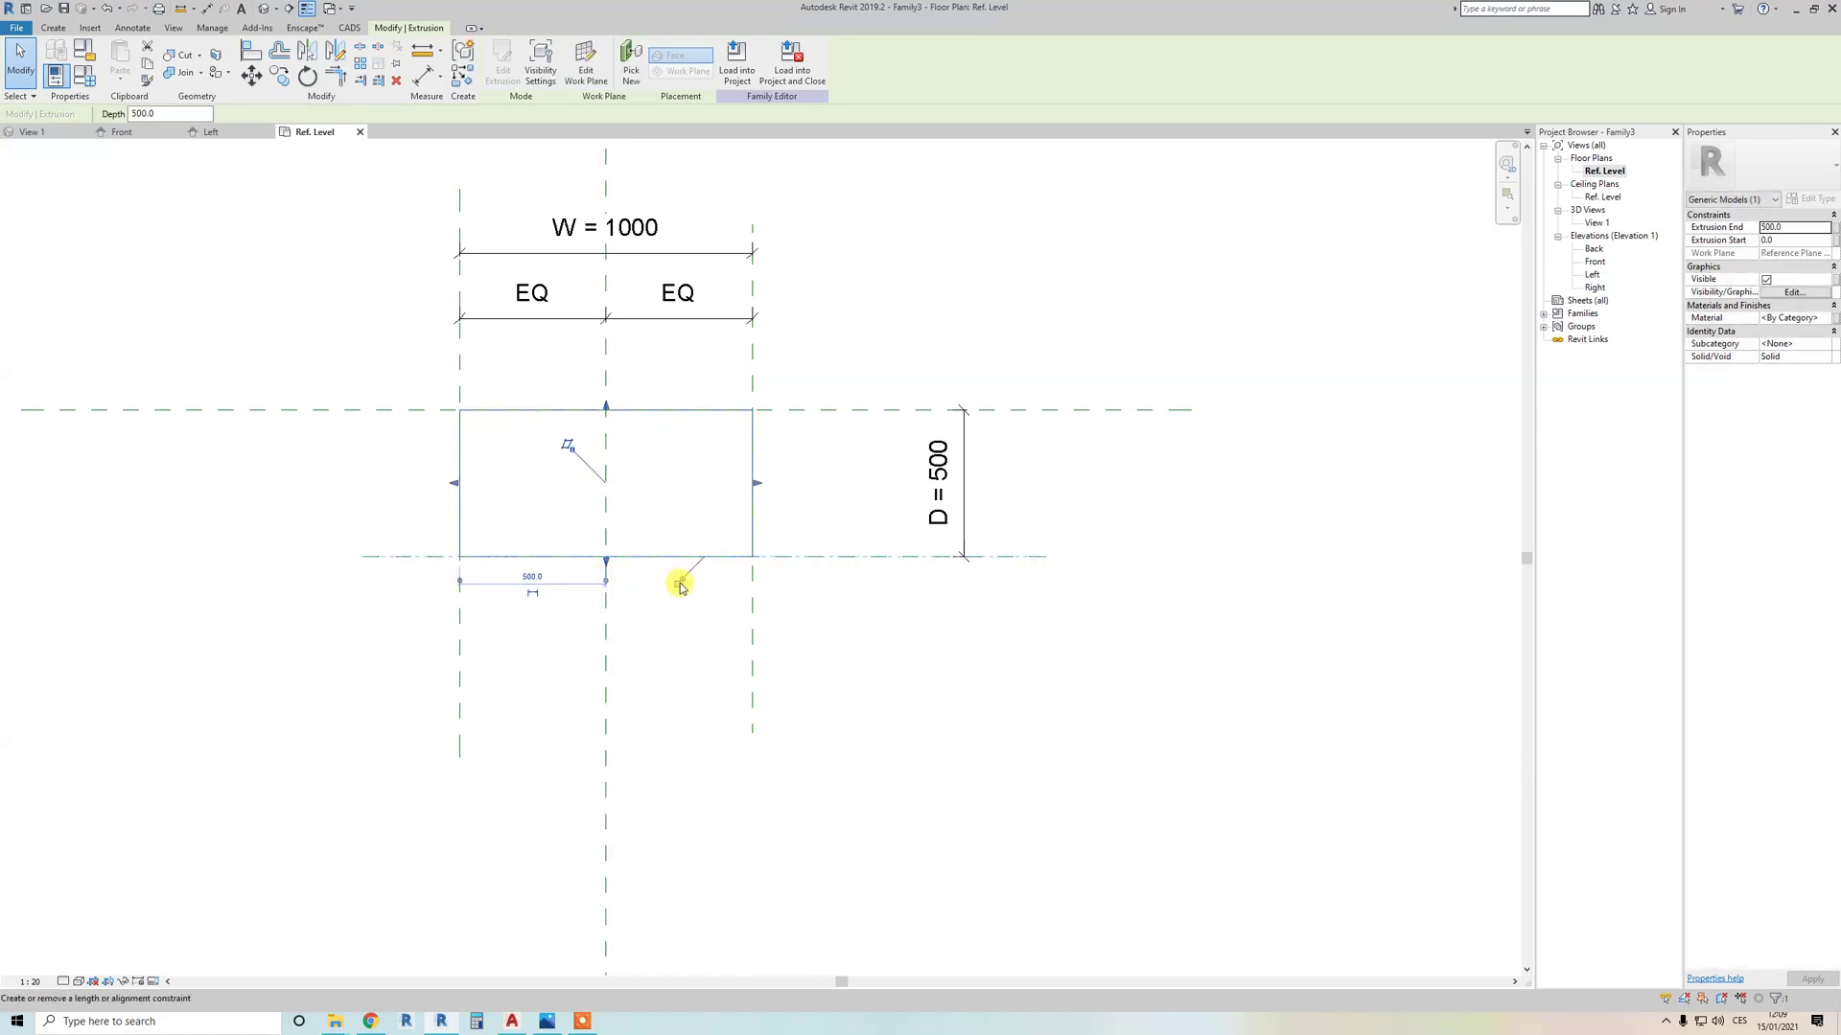
left_click(617, 480)
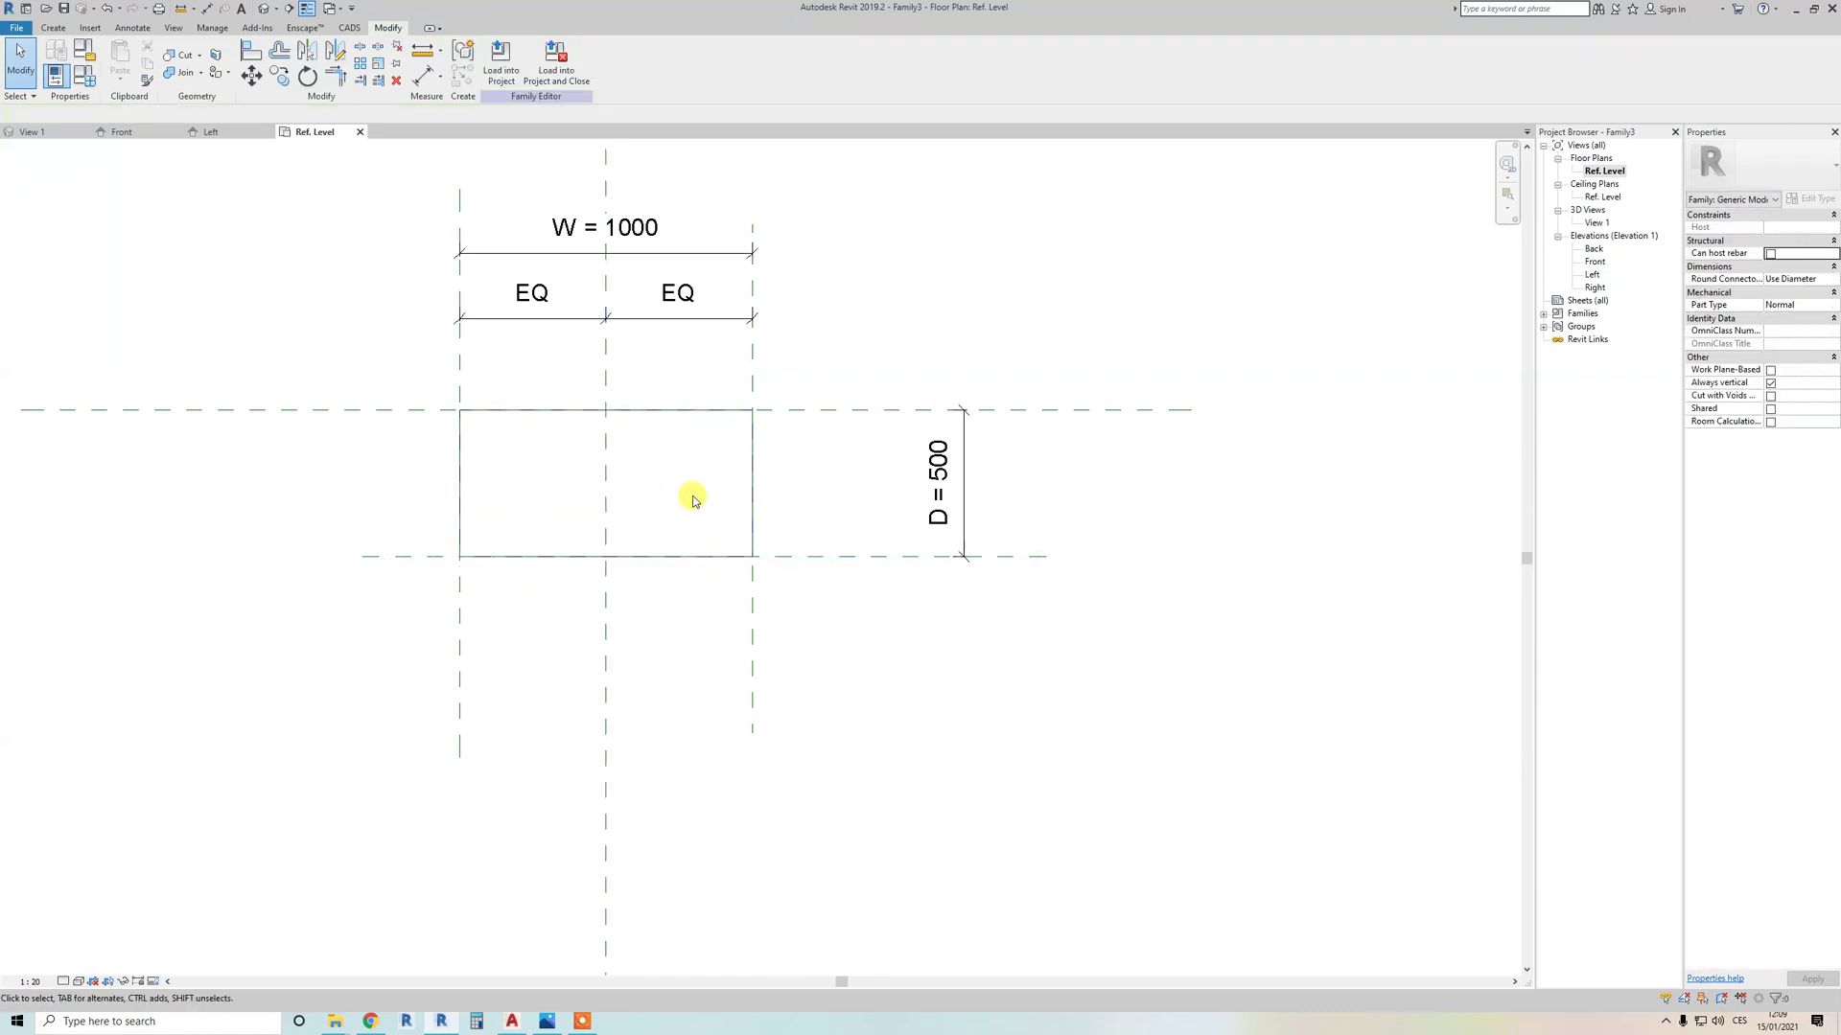
Step: In the default 3D view, set the family parameter D to 400 and apply it to test both extrusions' depth
key("3")
key("d")
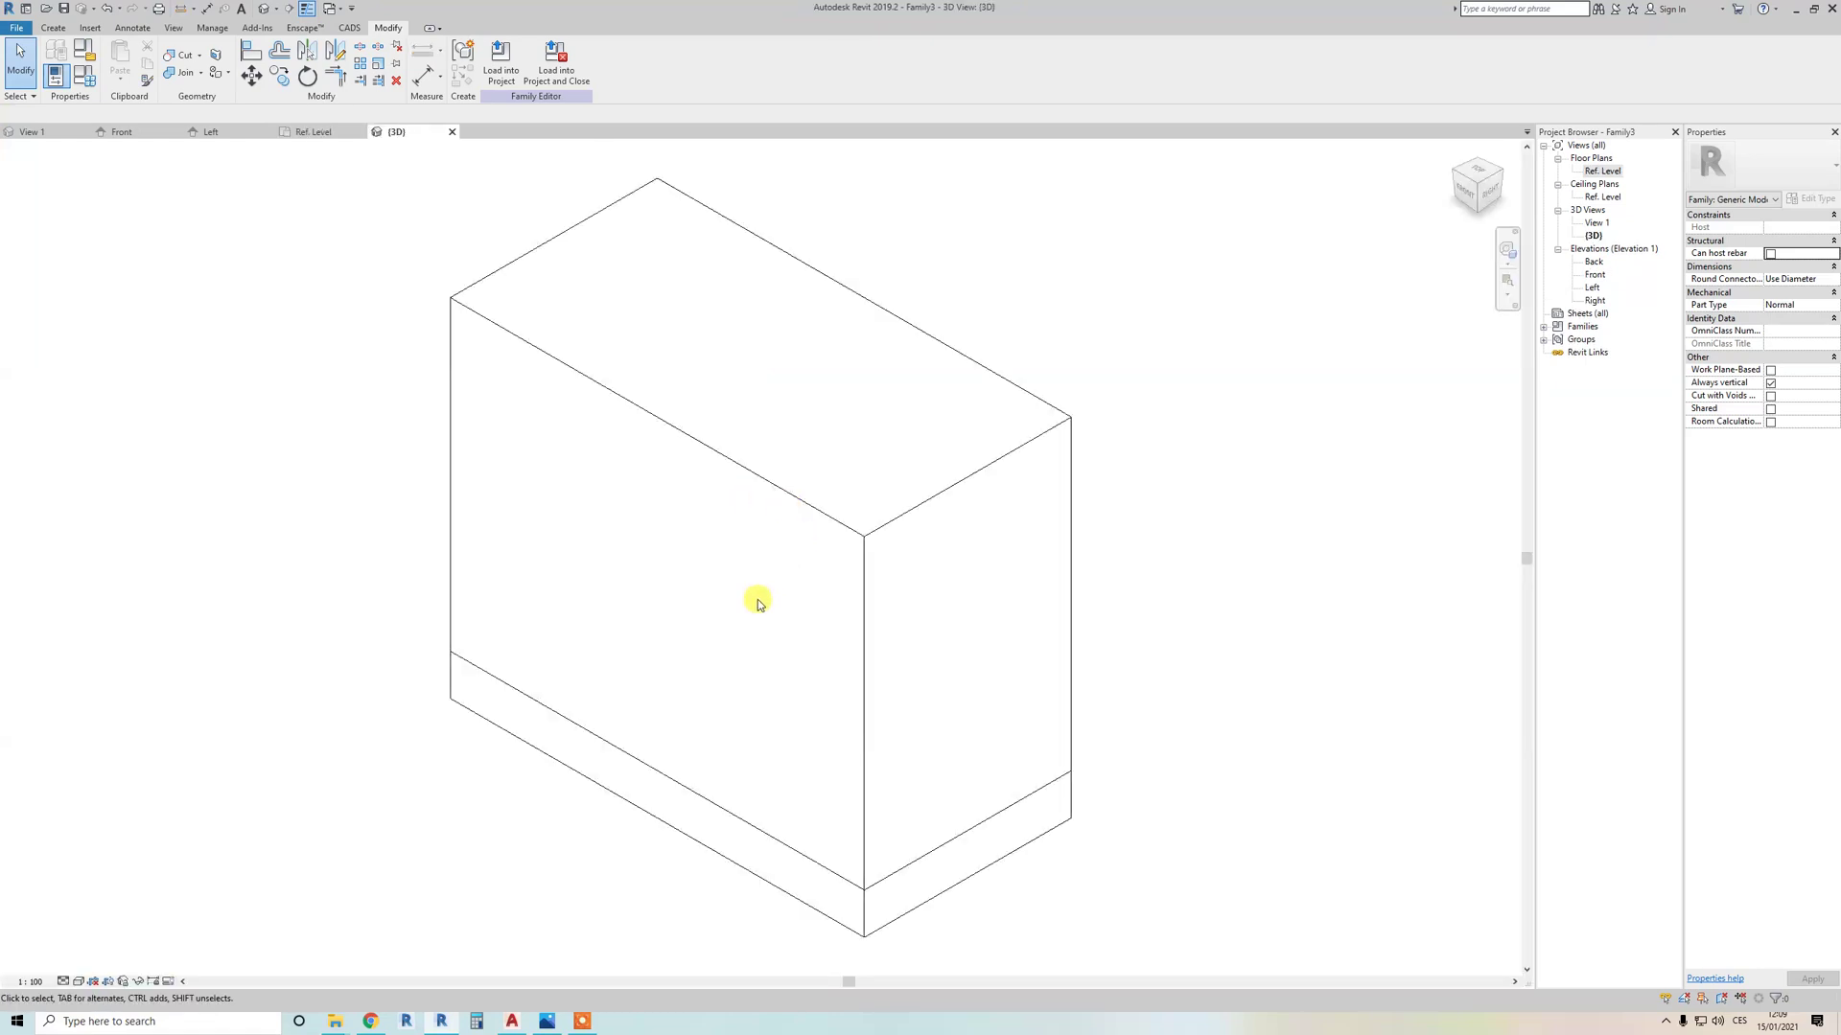
left_click(315, 133)
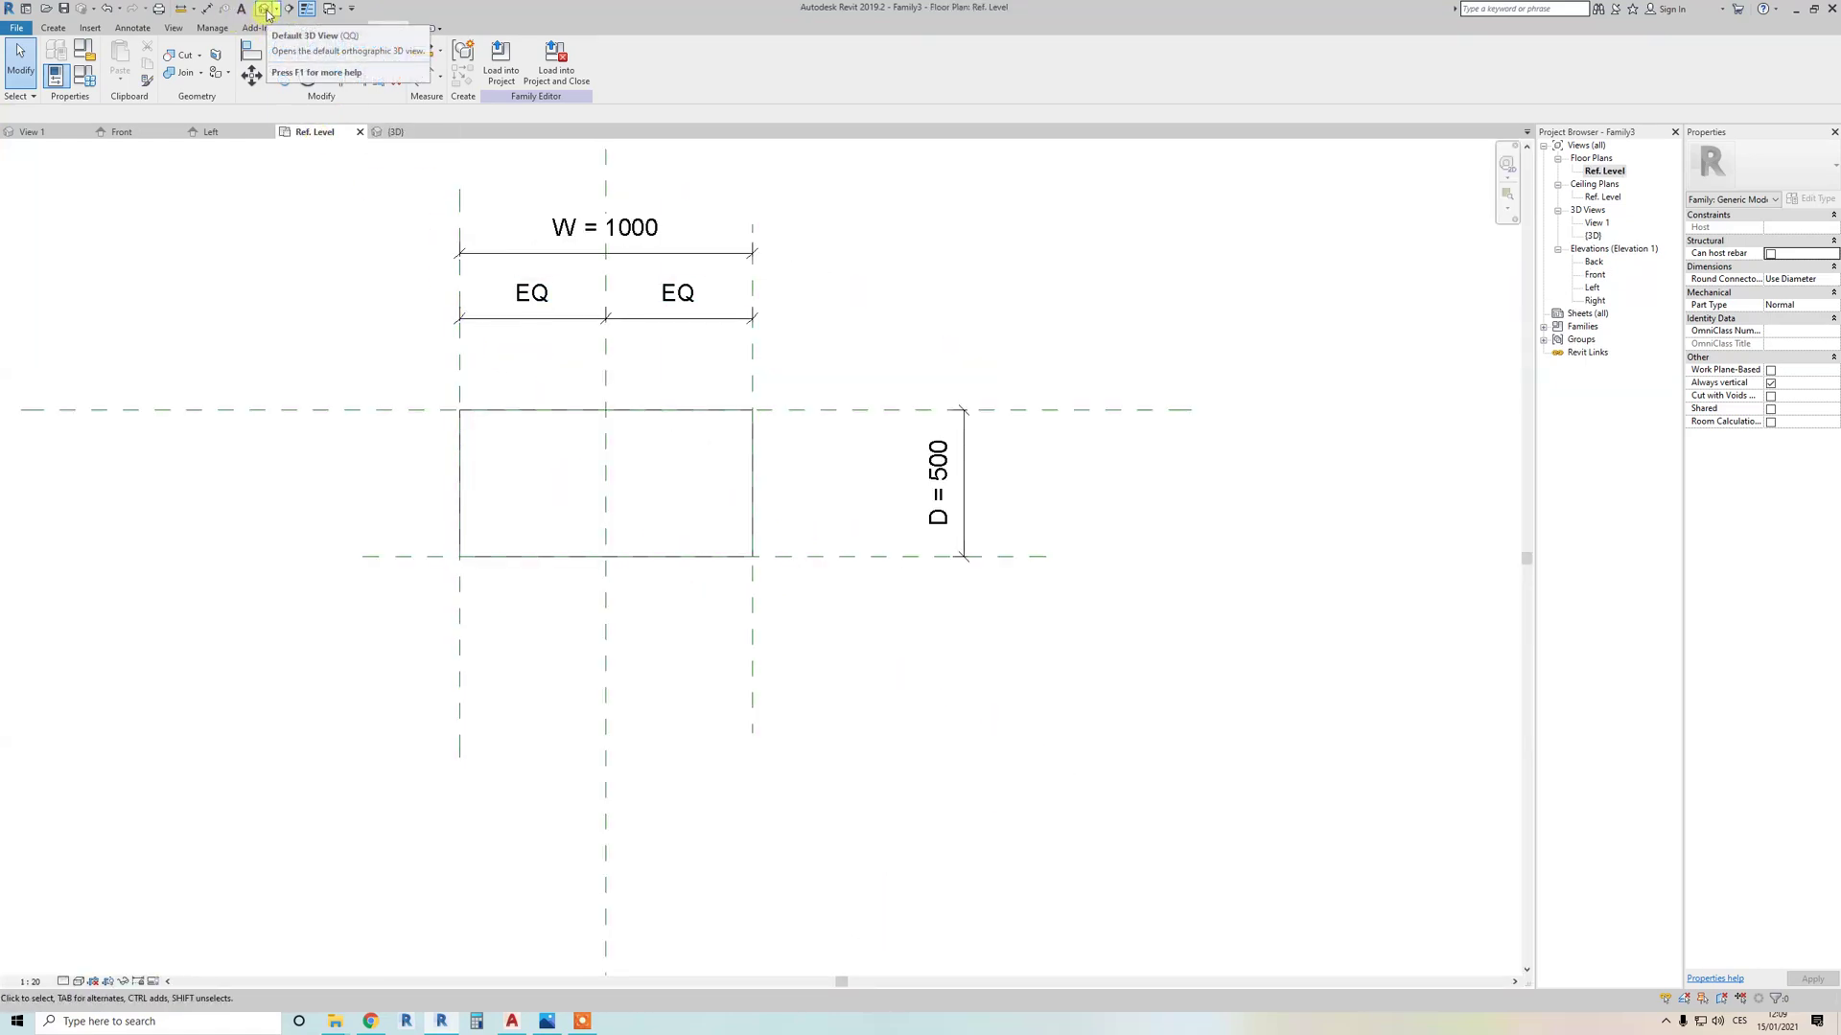
left_click(263, 14)
middle_click_drag(705, 330, 564, 512, "shift")
scroll(563, 513, "down", 2)
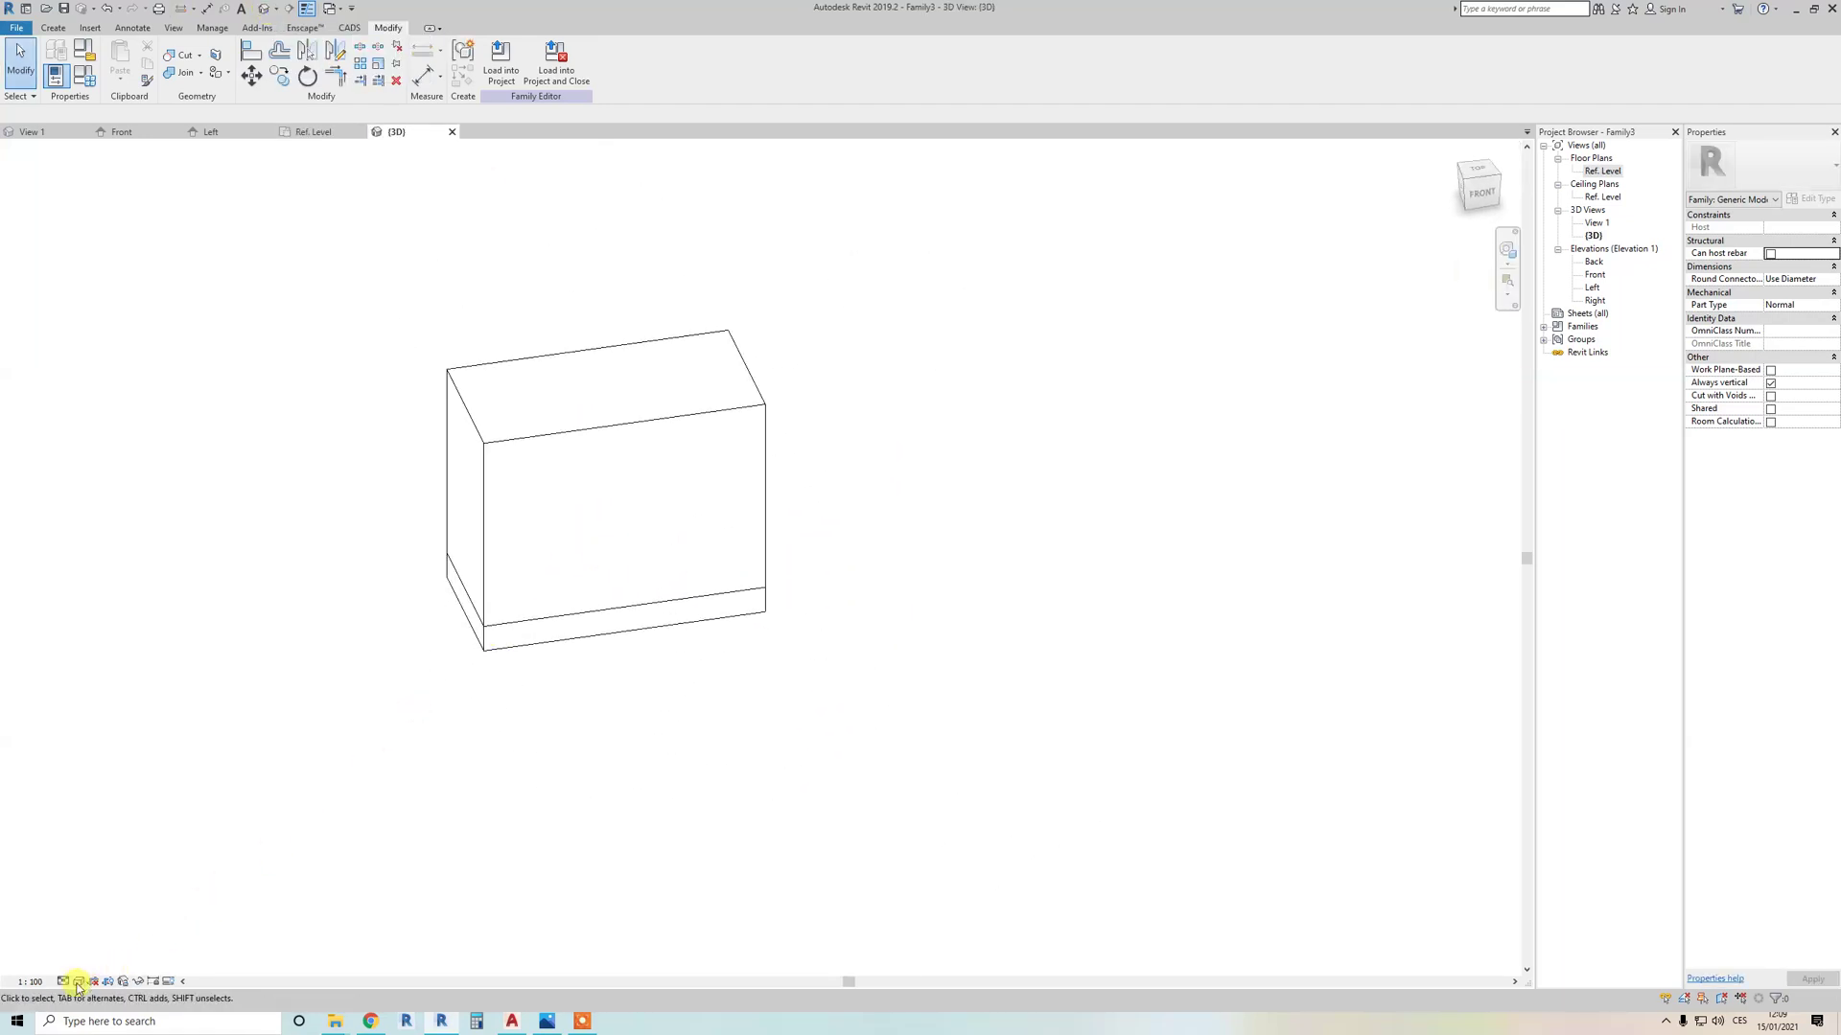
type("ft")
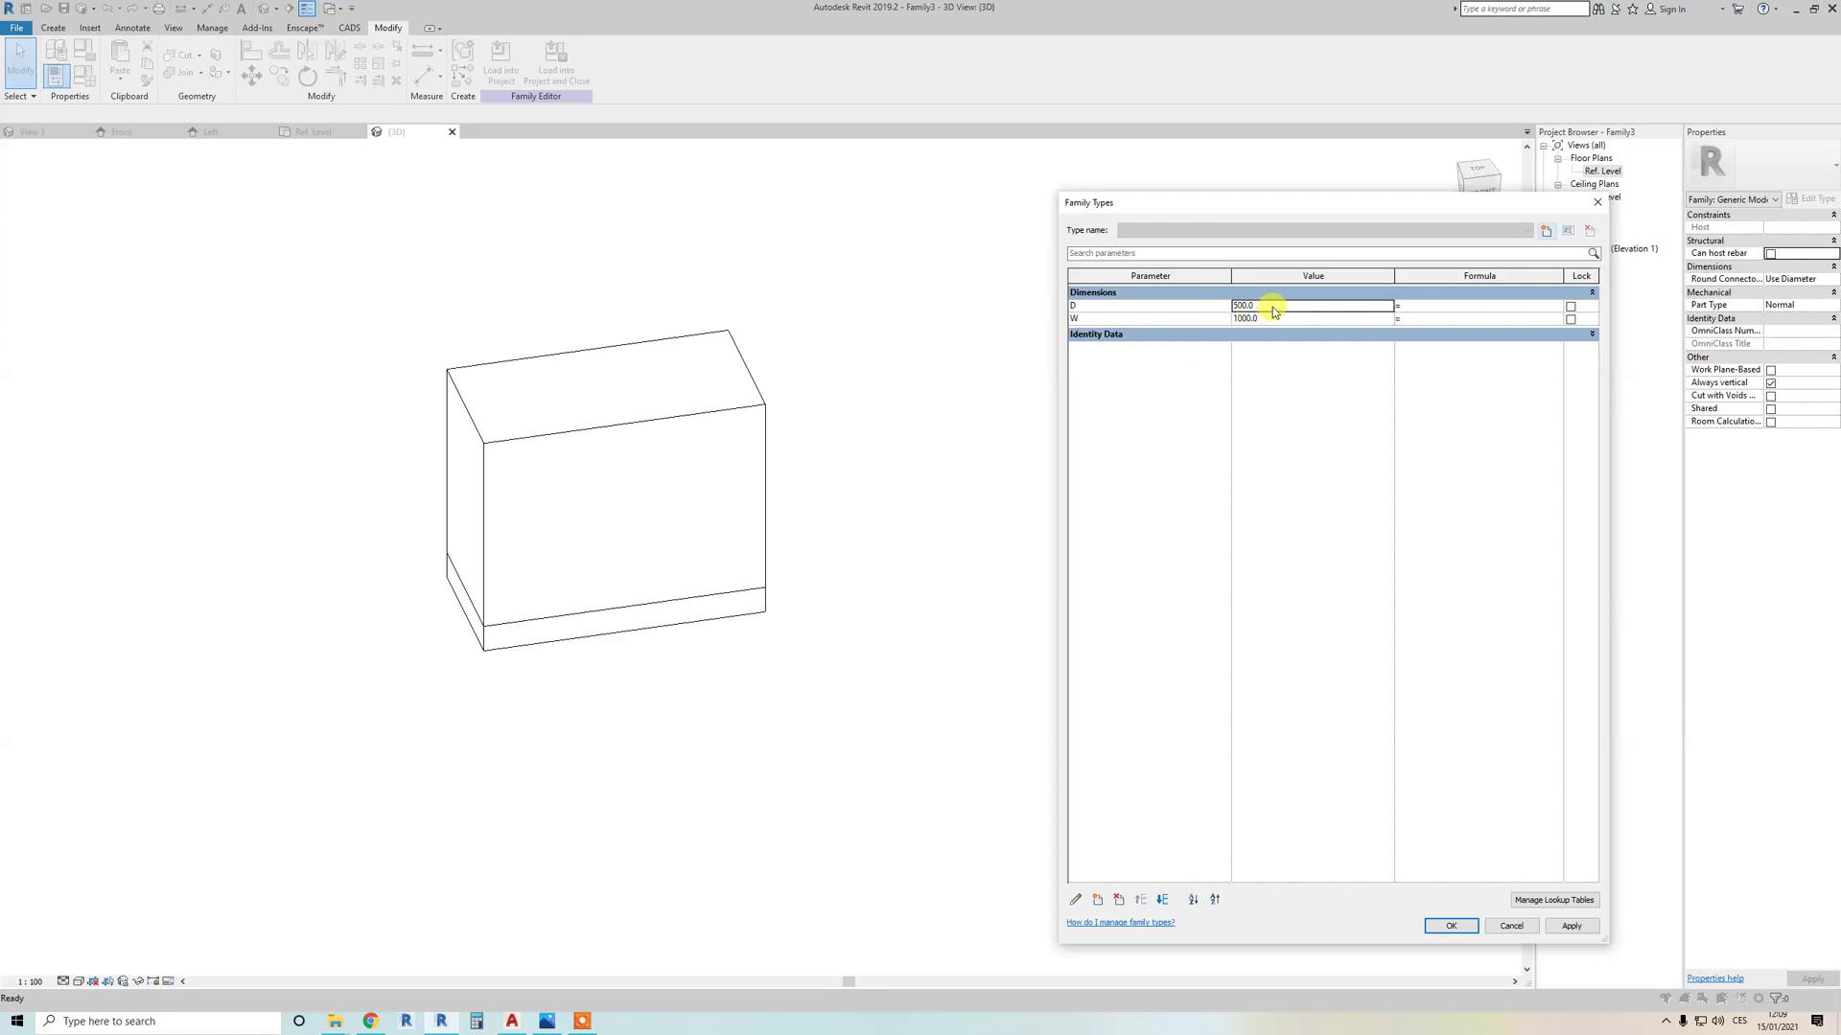
type("400")
left_click(1571, 926)
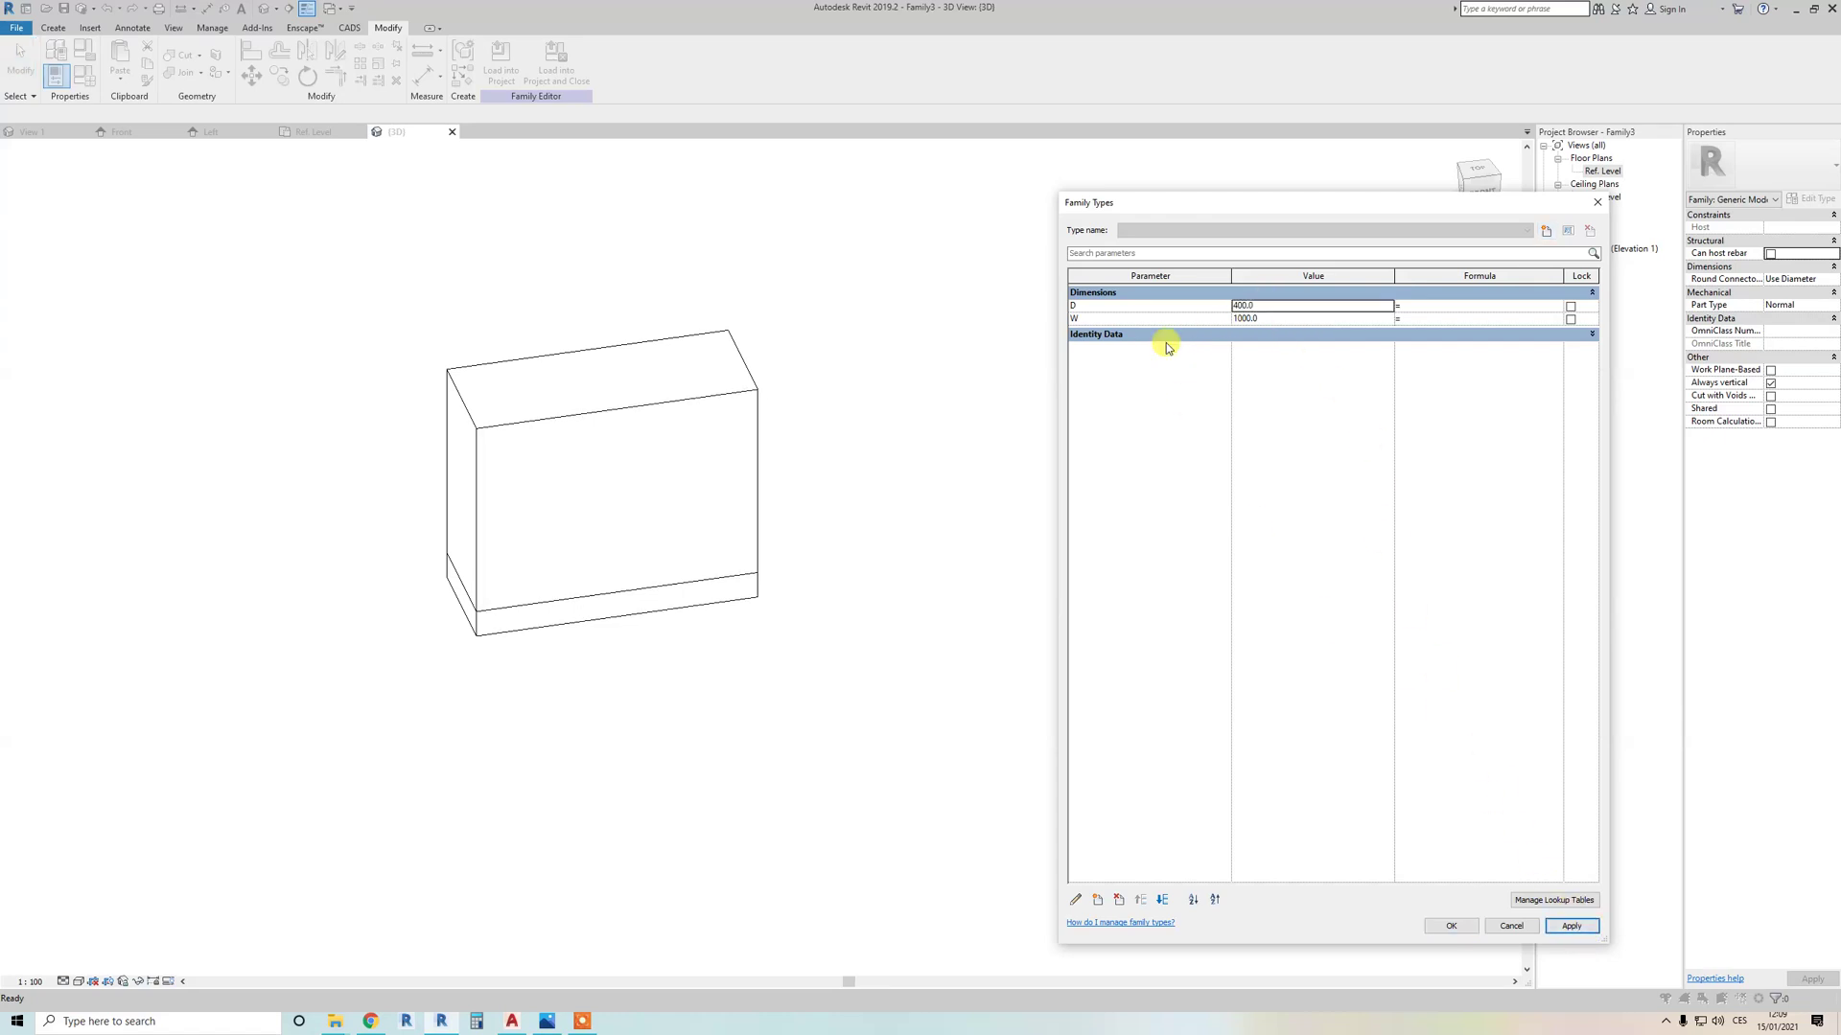
Step: Set the family parameter W to 900, apply it to test both extrusions' width, and accept the Family Types changes
left_click(1301, 319)
type("1")
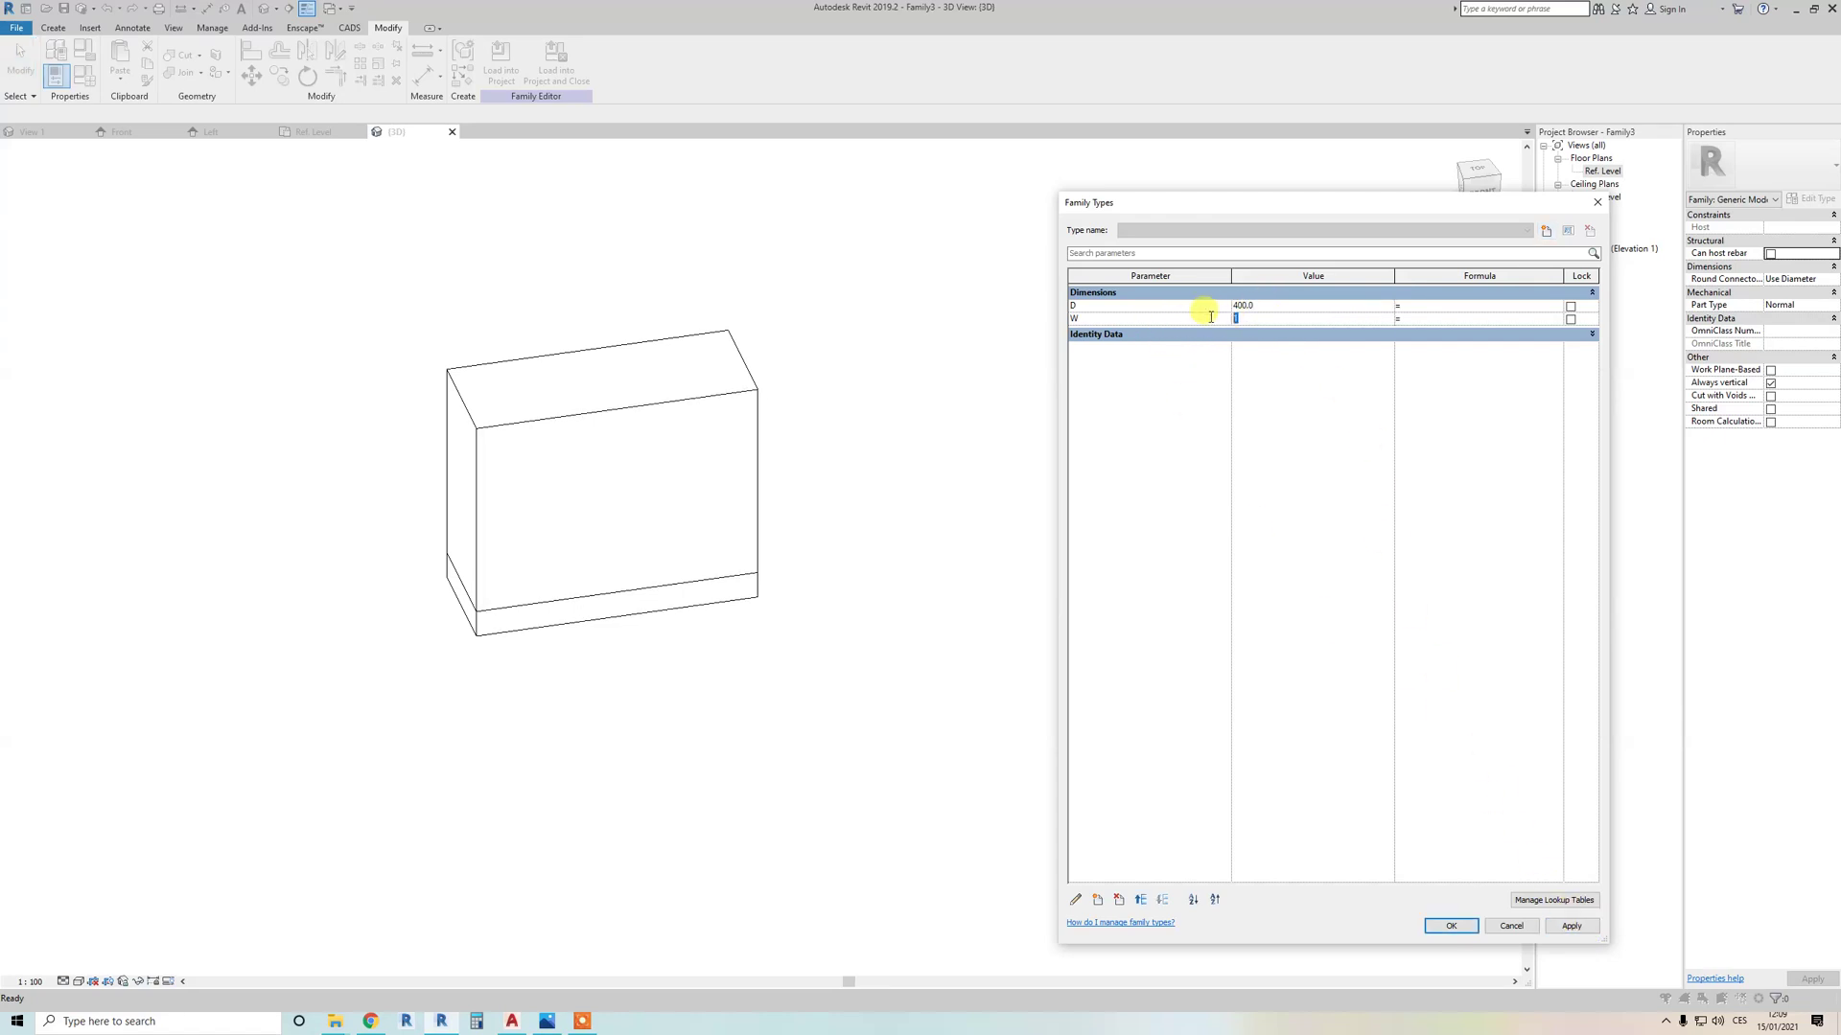
type("900")
left_click(1563, 926)
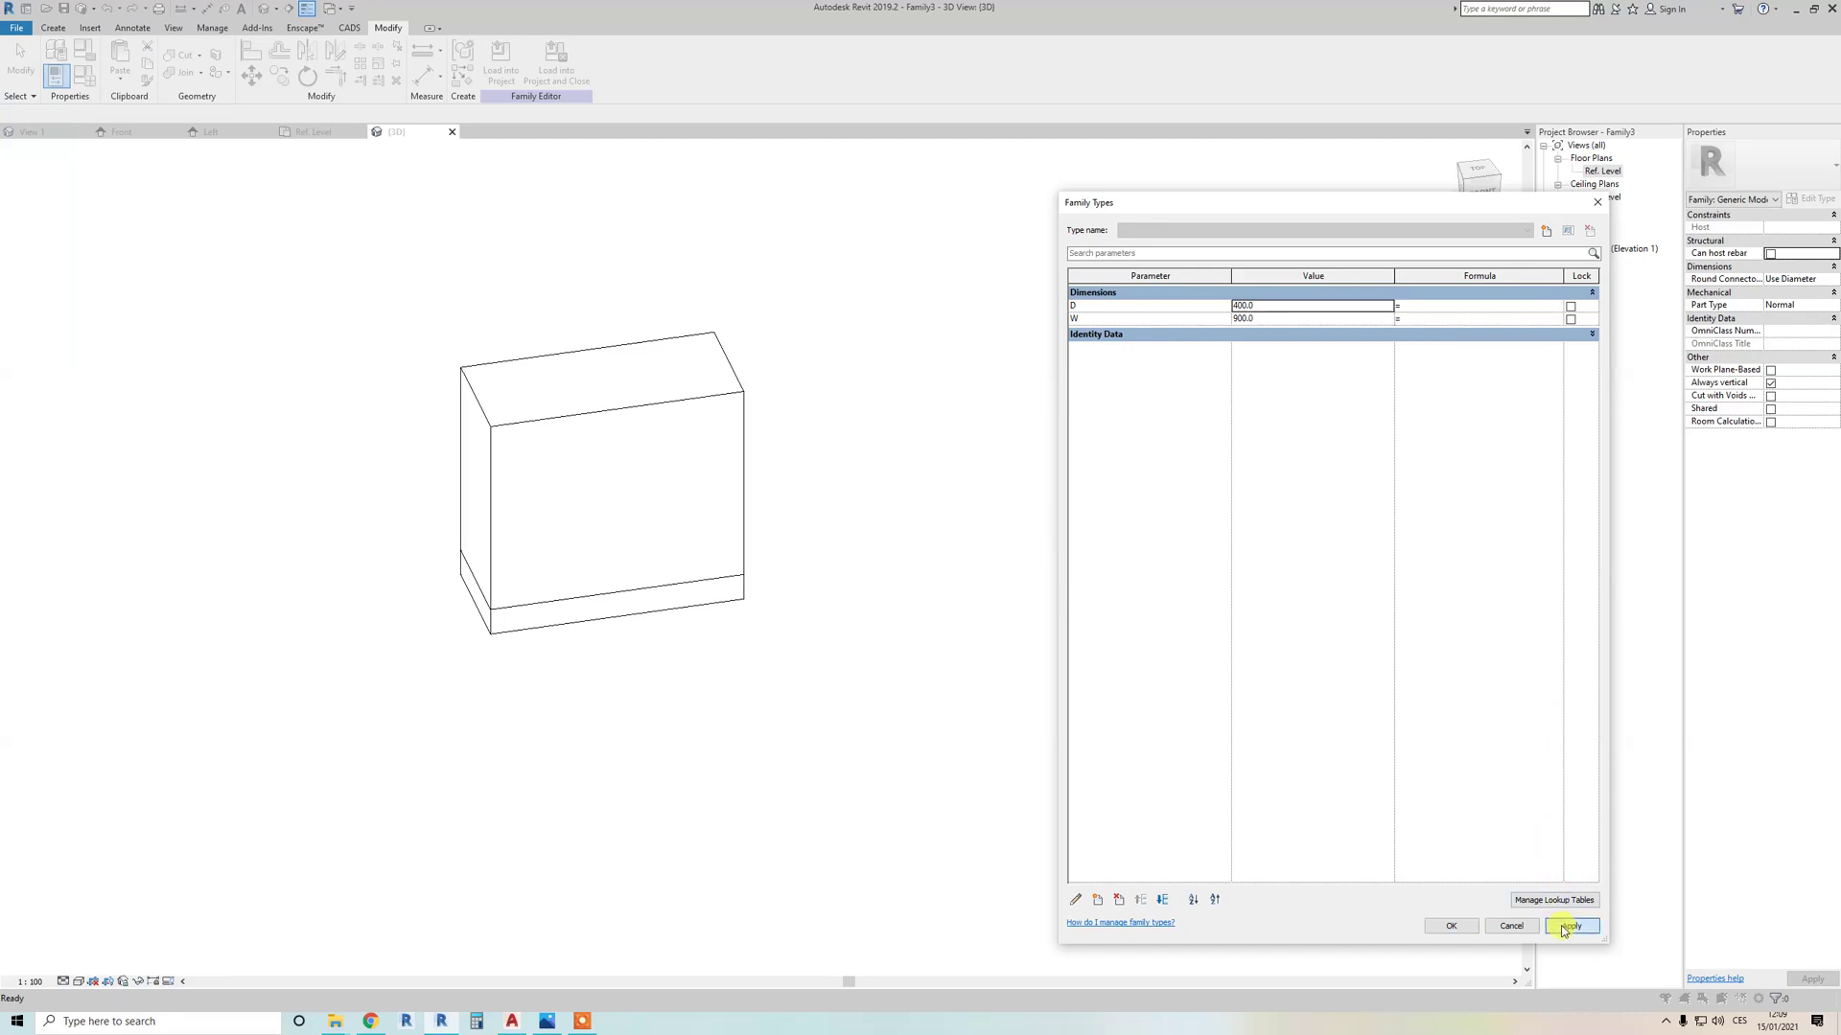
left_click(1476, 926)
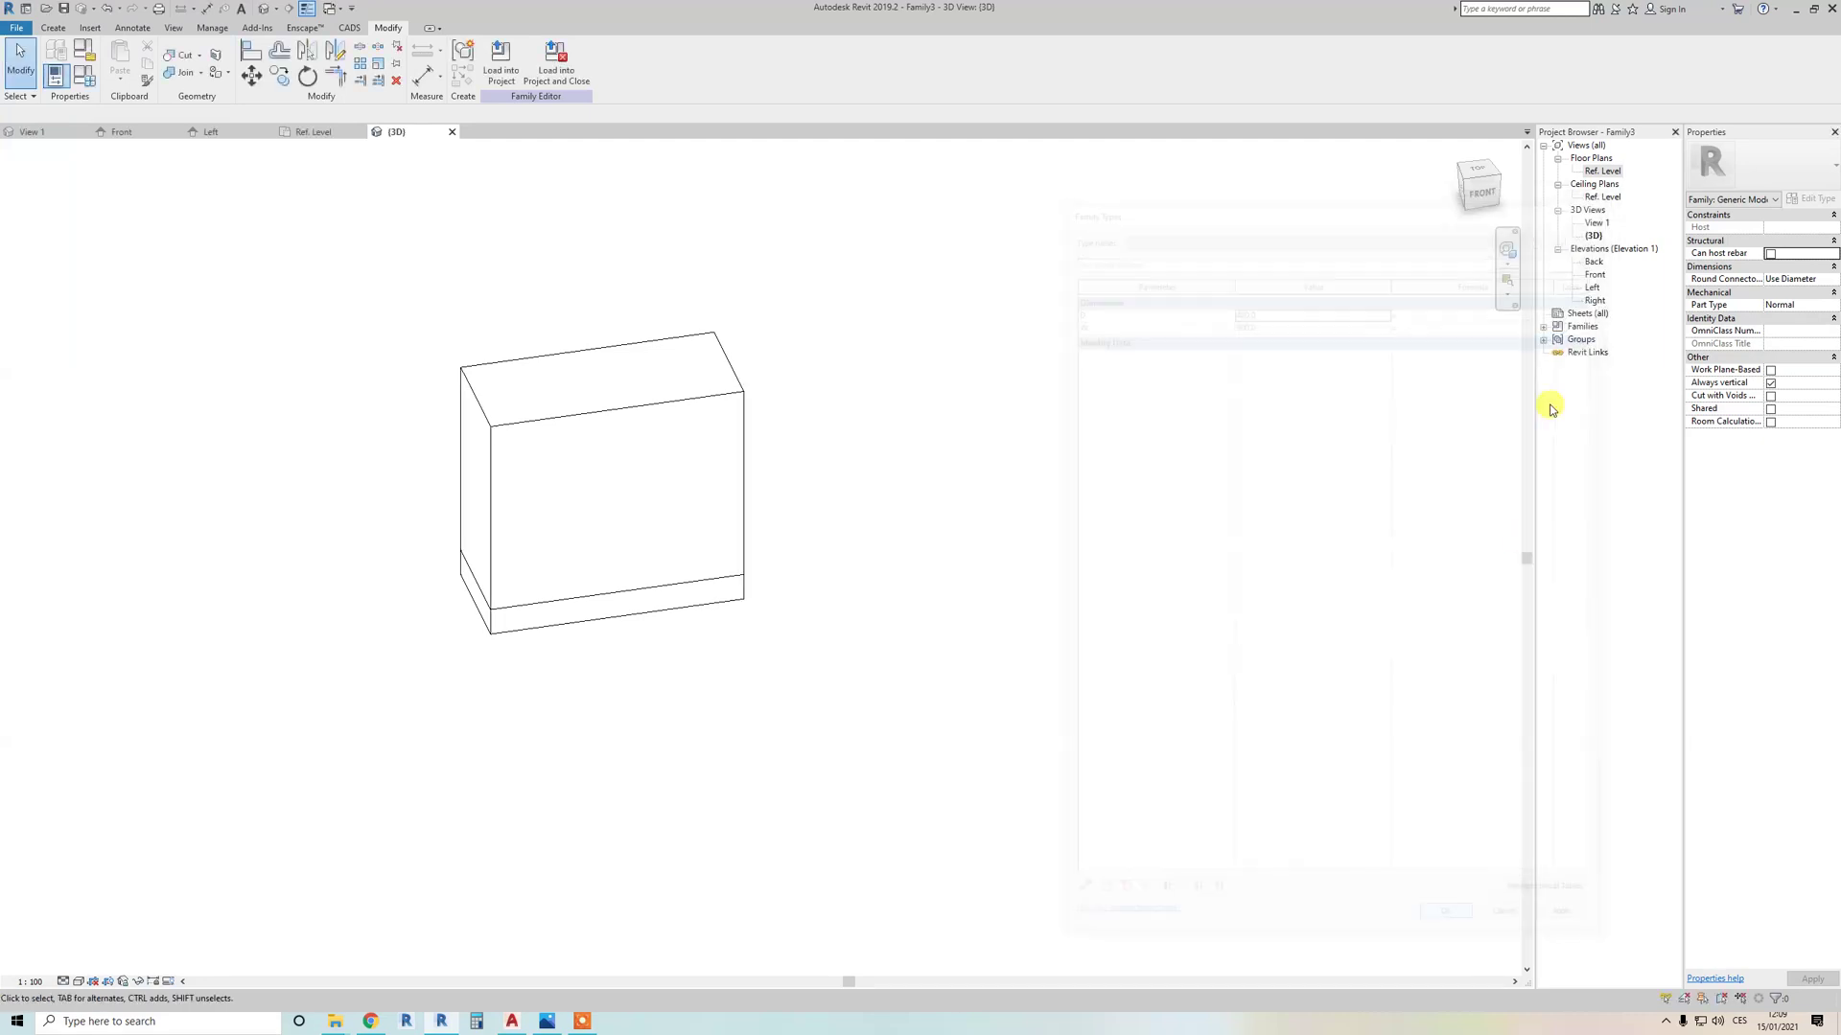
Step: In the Front elevation, open the upper extrusion's sketch for editing
double_click(1593, 275)
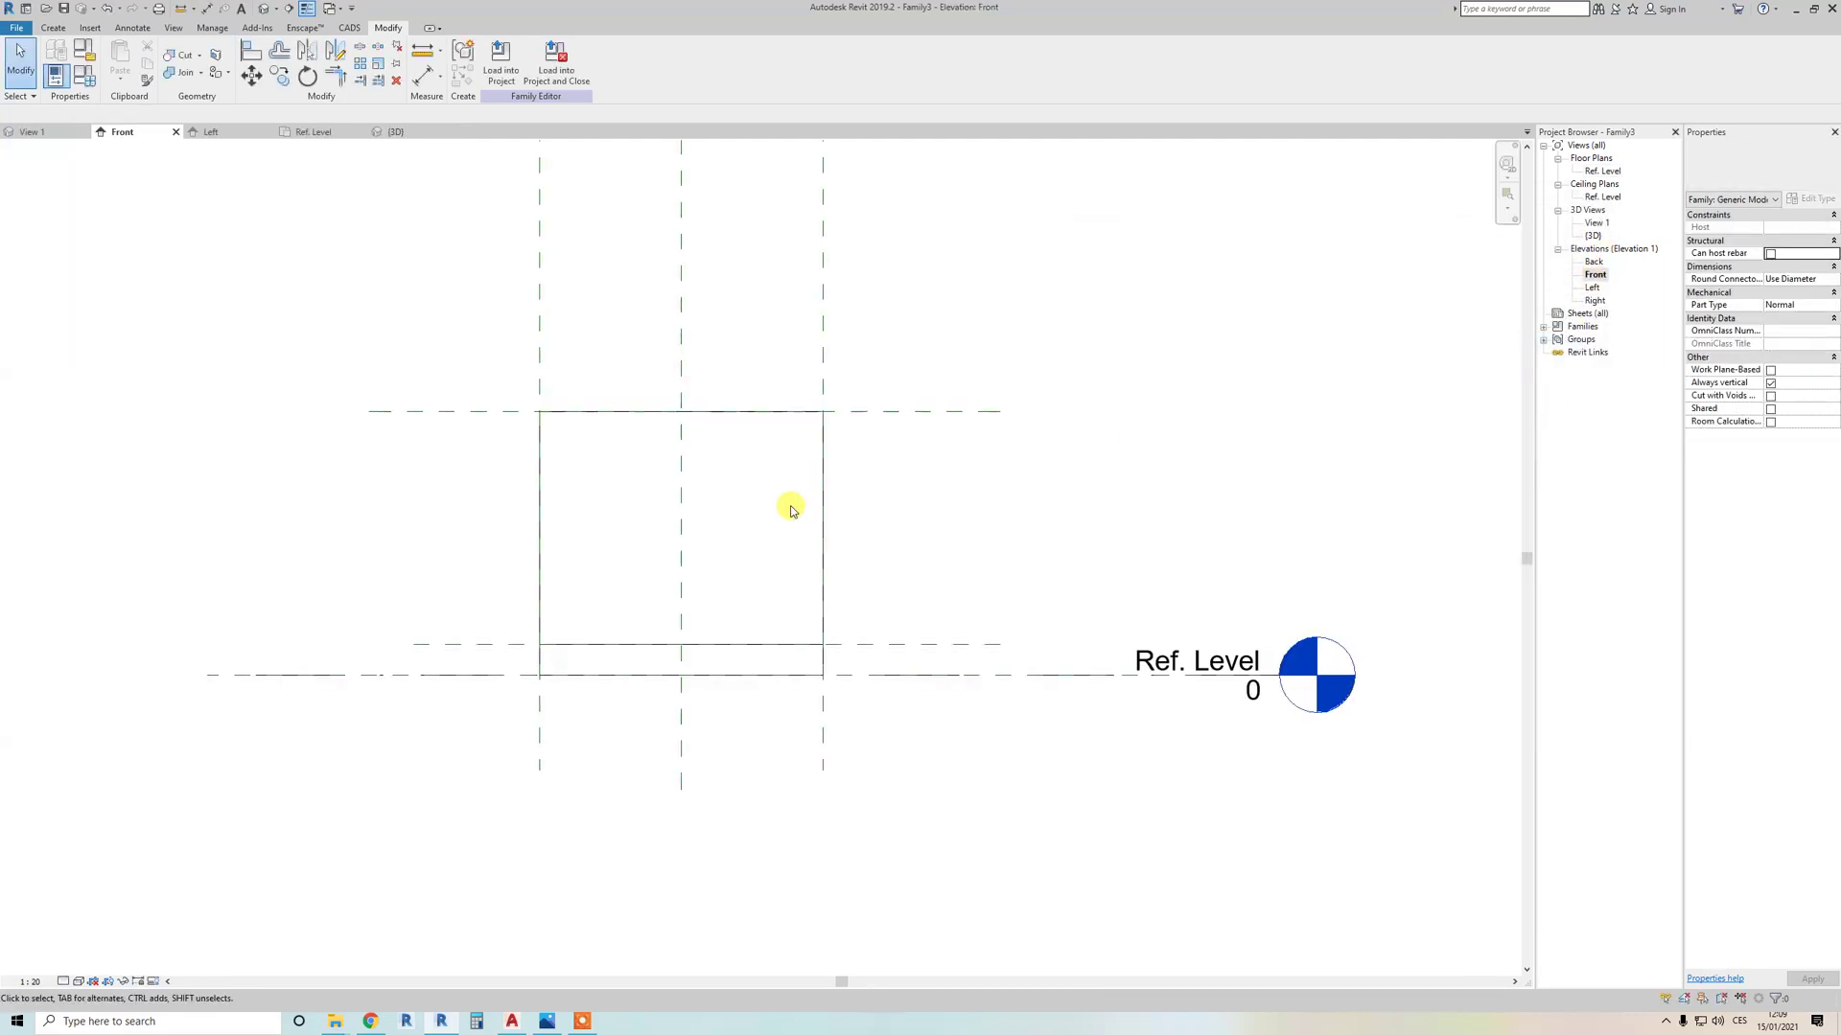
scroll(729, 532, "down", 1)
scroll(633, 575, "up", 2)
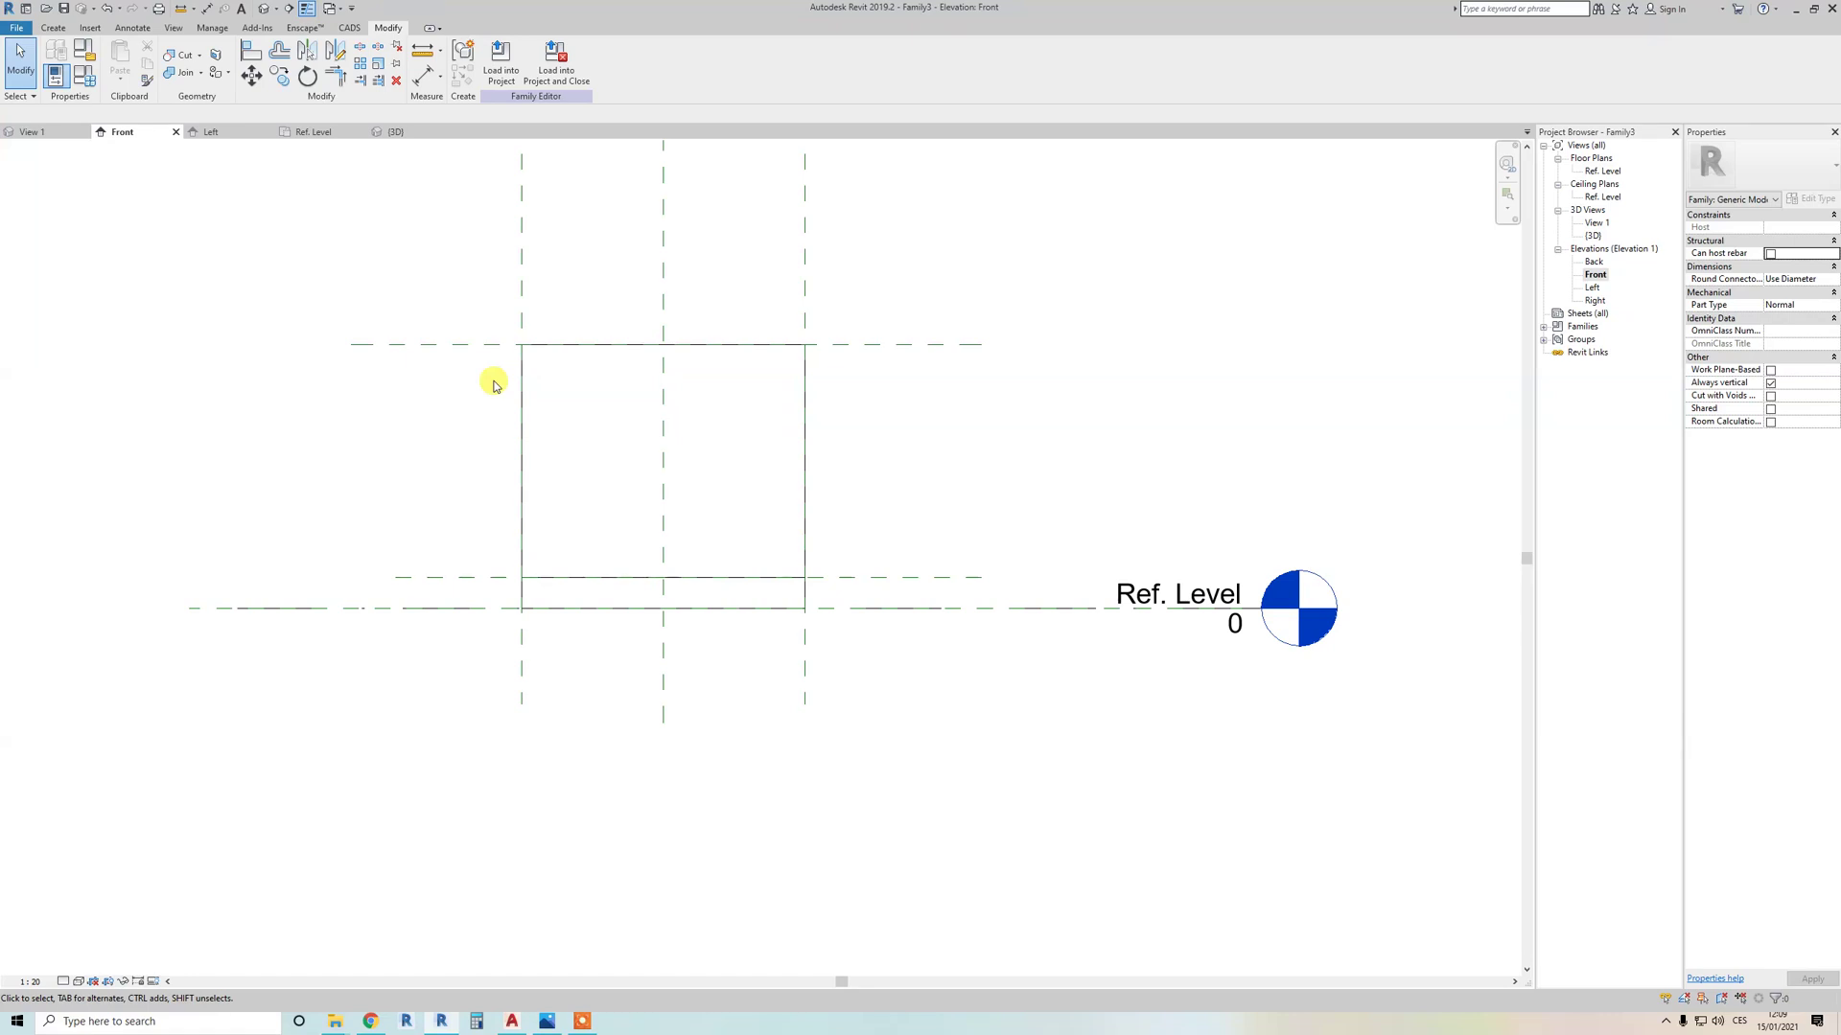
left_click(523, 597)
key("Escape")
left_click(50, 29)
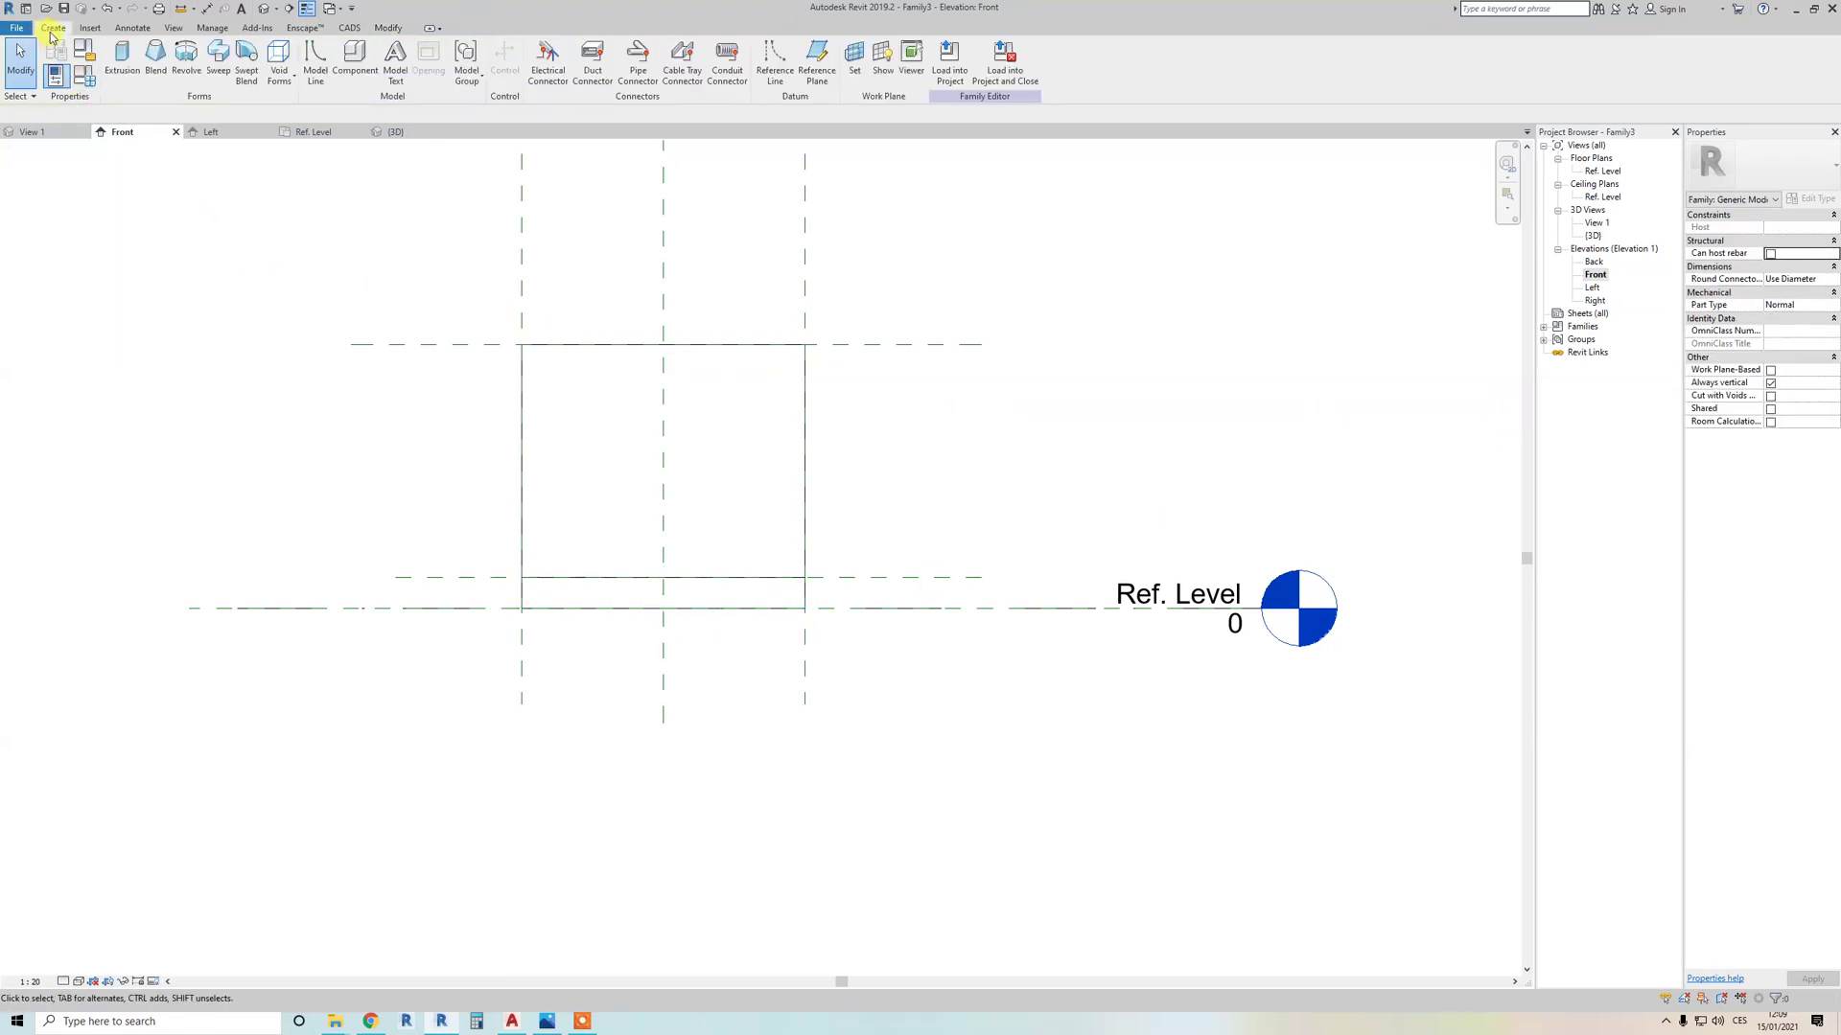
left_click(520, 421)
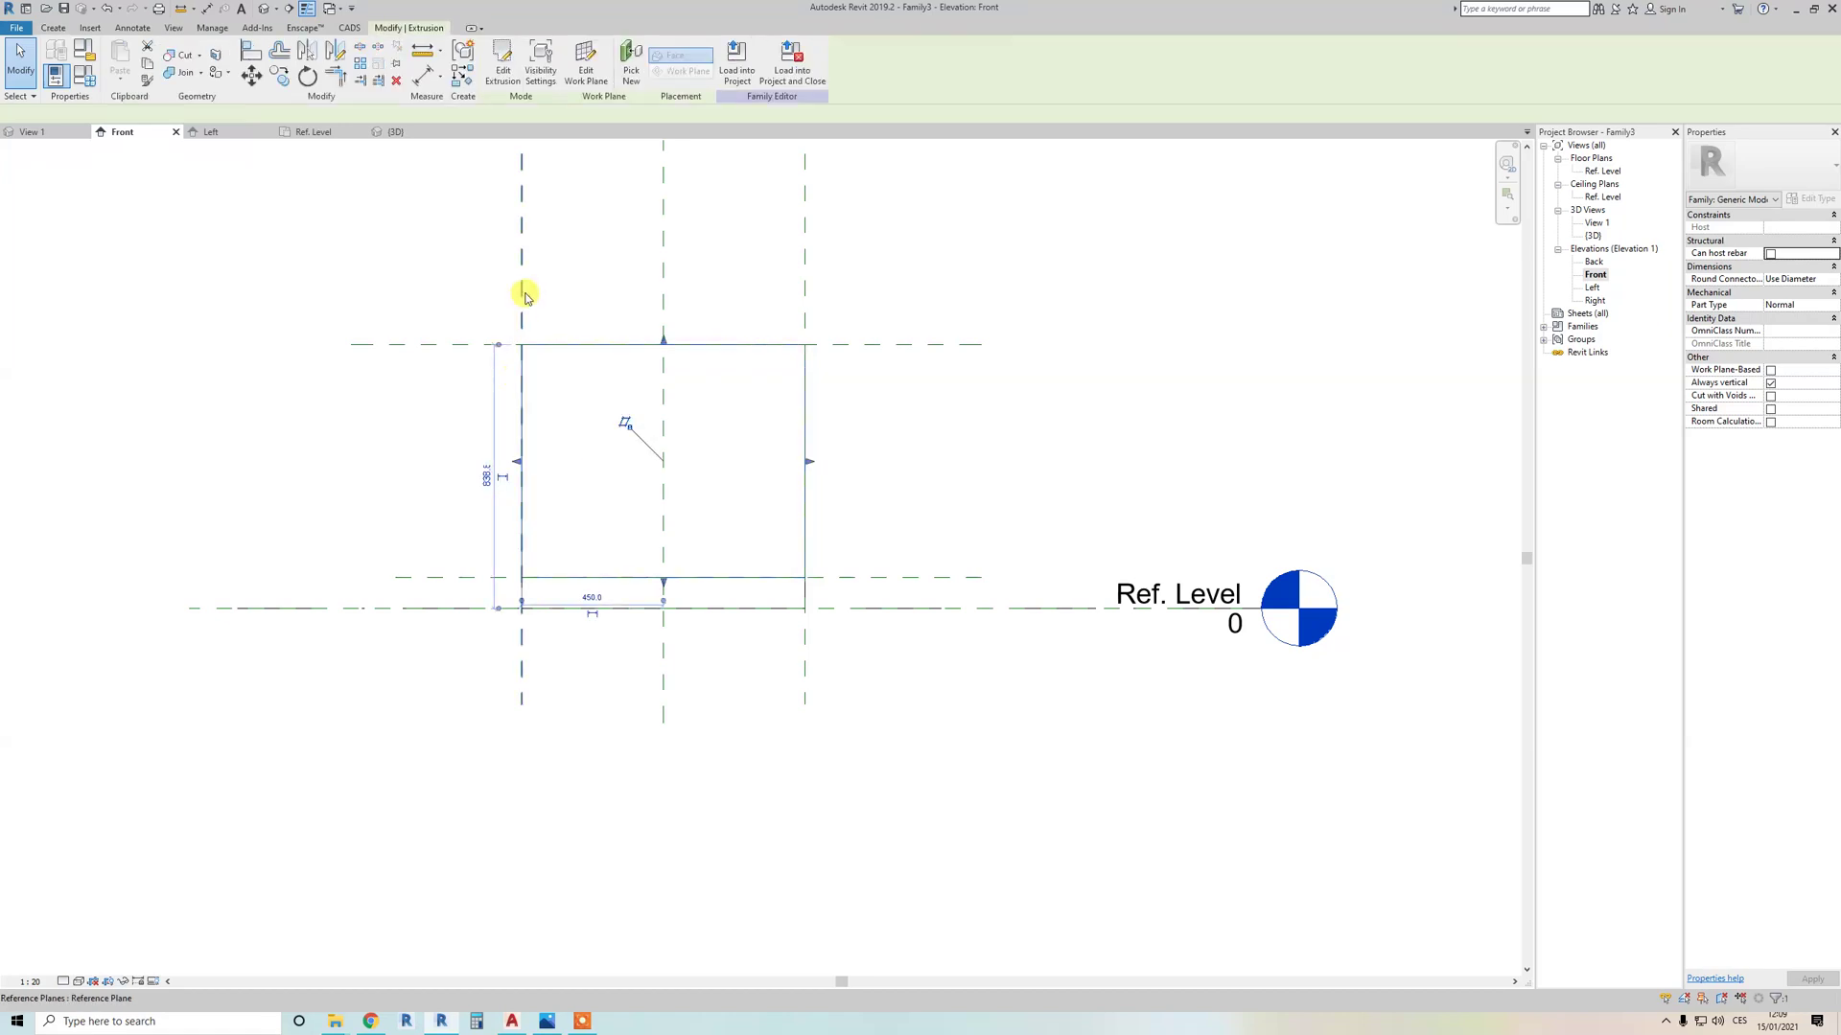
left_click(500, 58)
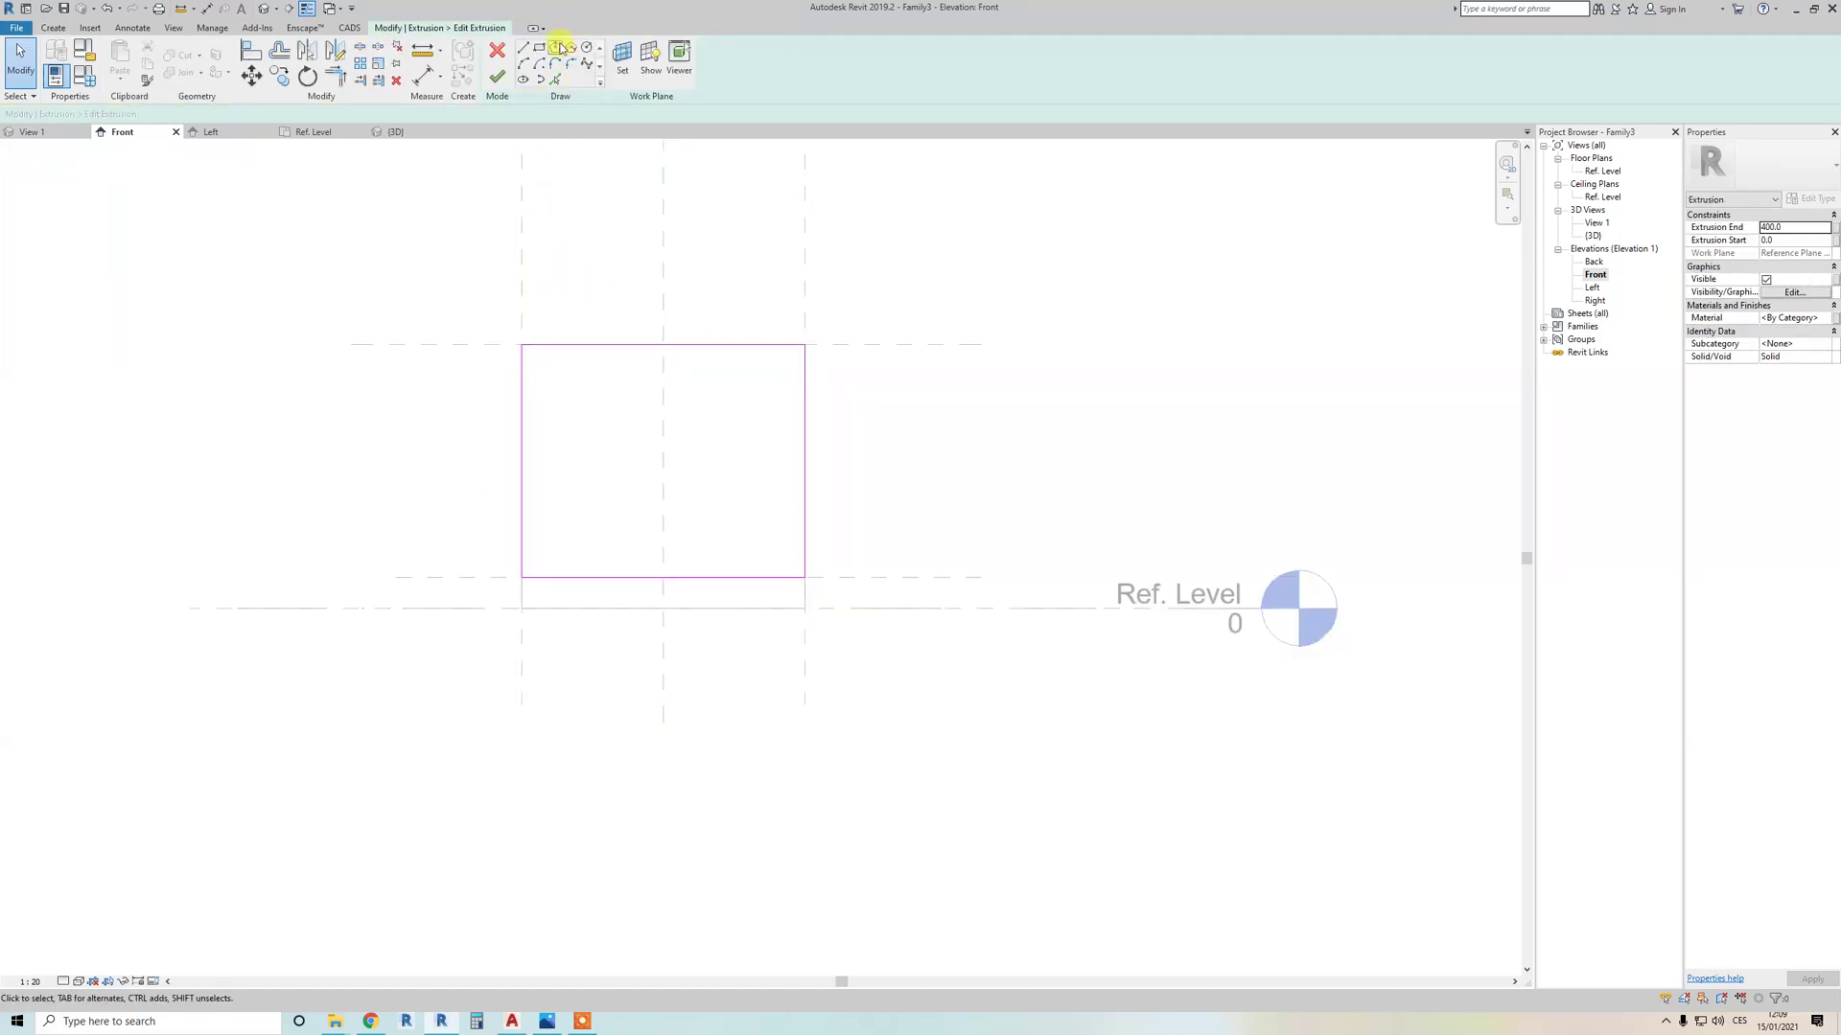
Step: Add an inner rectangle to the extrusion sketch, offset 50 inward from the outer rectangle's corners
left_click(543, 49)
double_click(235, 113)
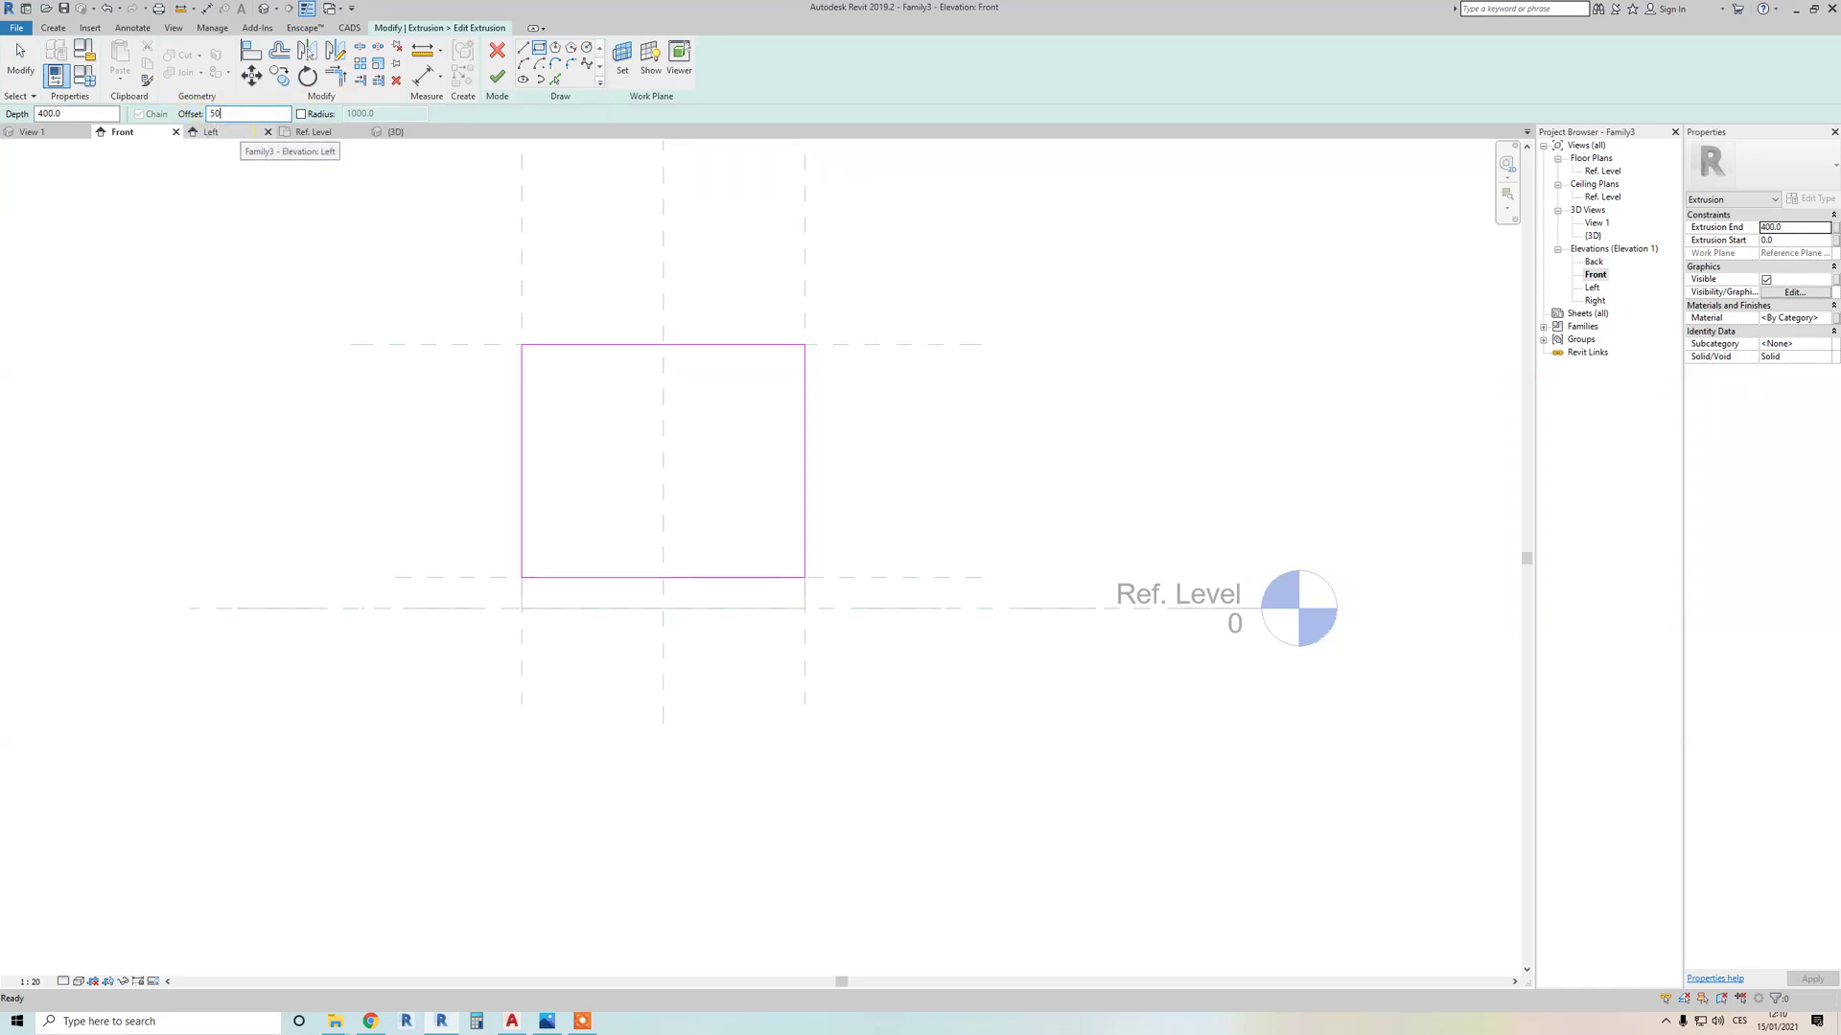
left_click(521, 344)
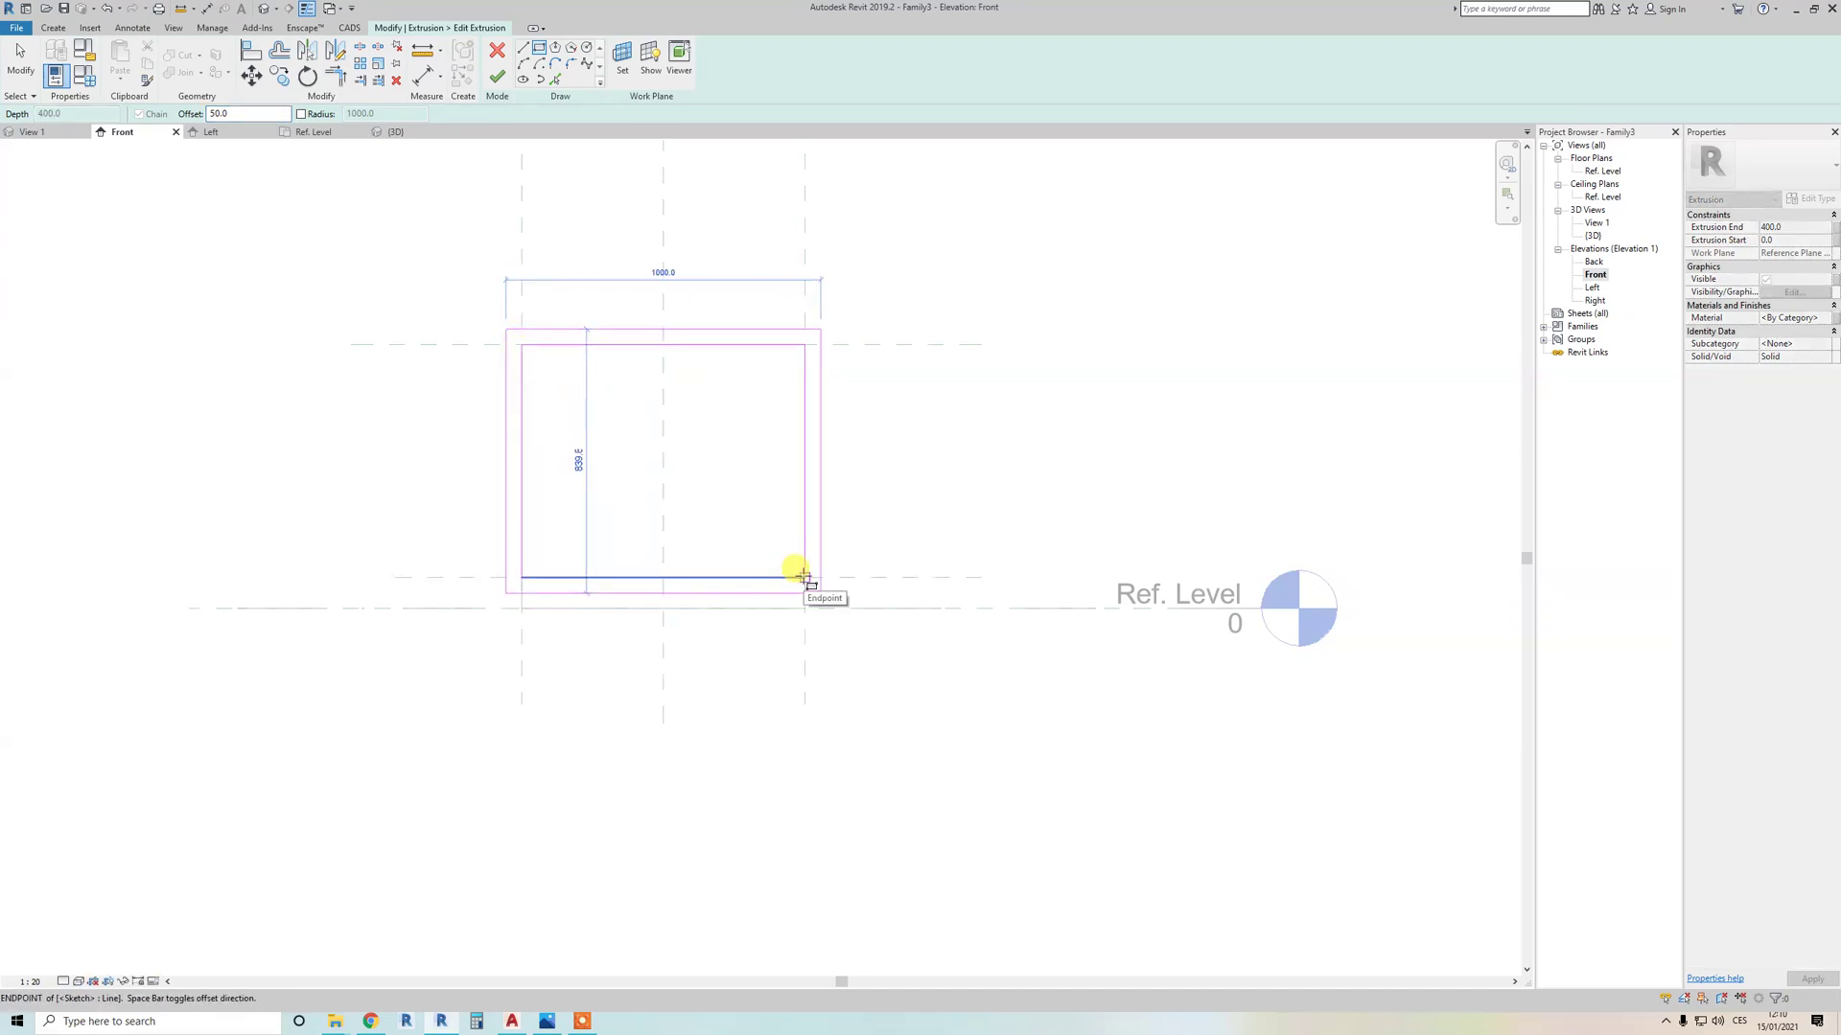
key("space")
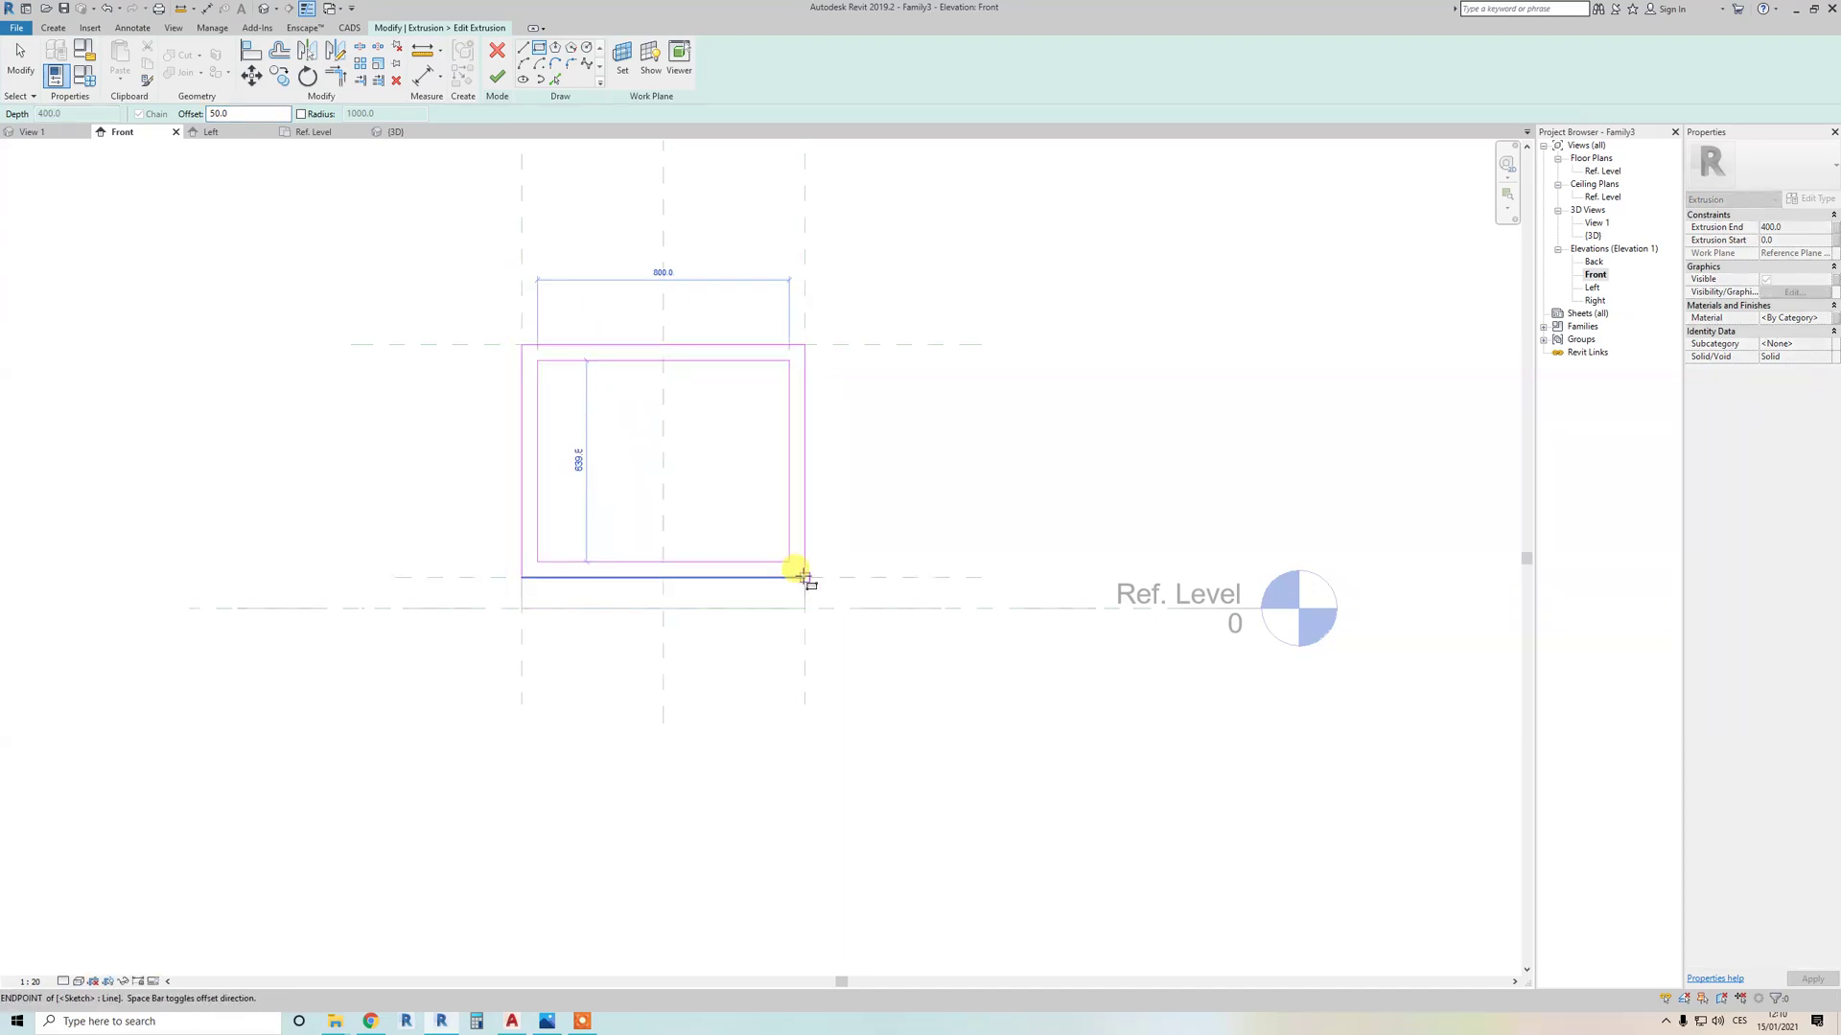
left_click(804, 576)
scroll(727, 518, "up", 2)
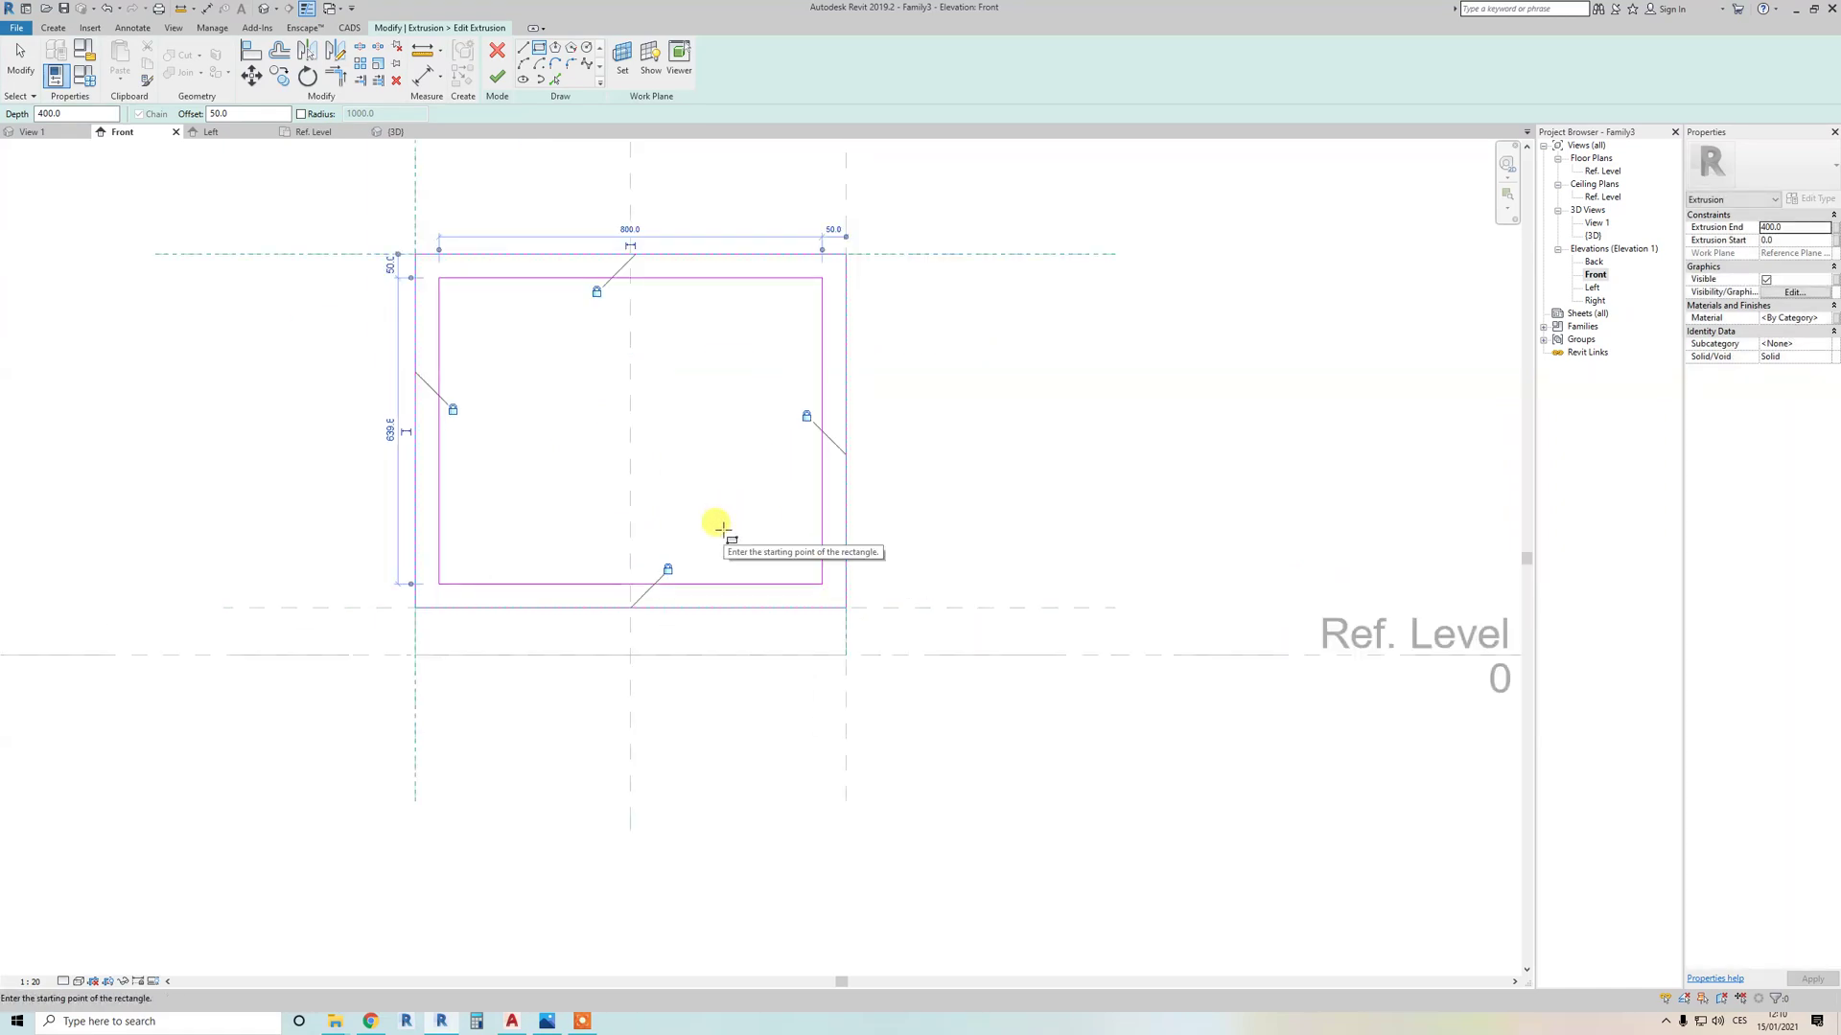
key("Escape")
scroll(485, 383, "down", 1)
middle_click_drag(485, 383, 506, 419)
key("Escape")
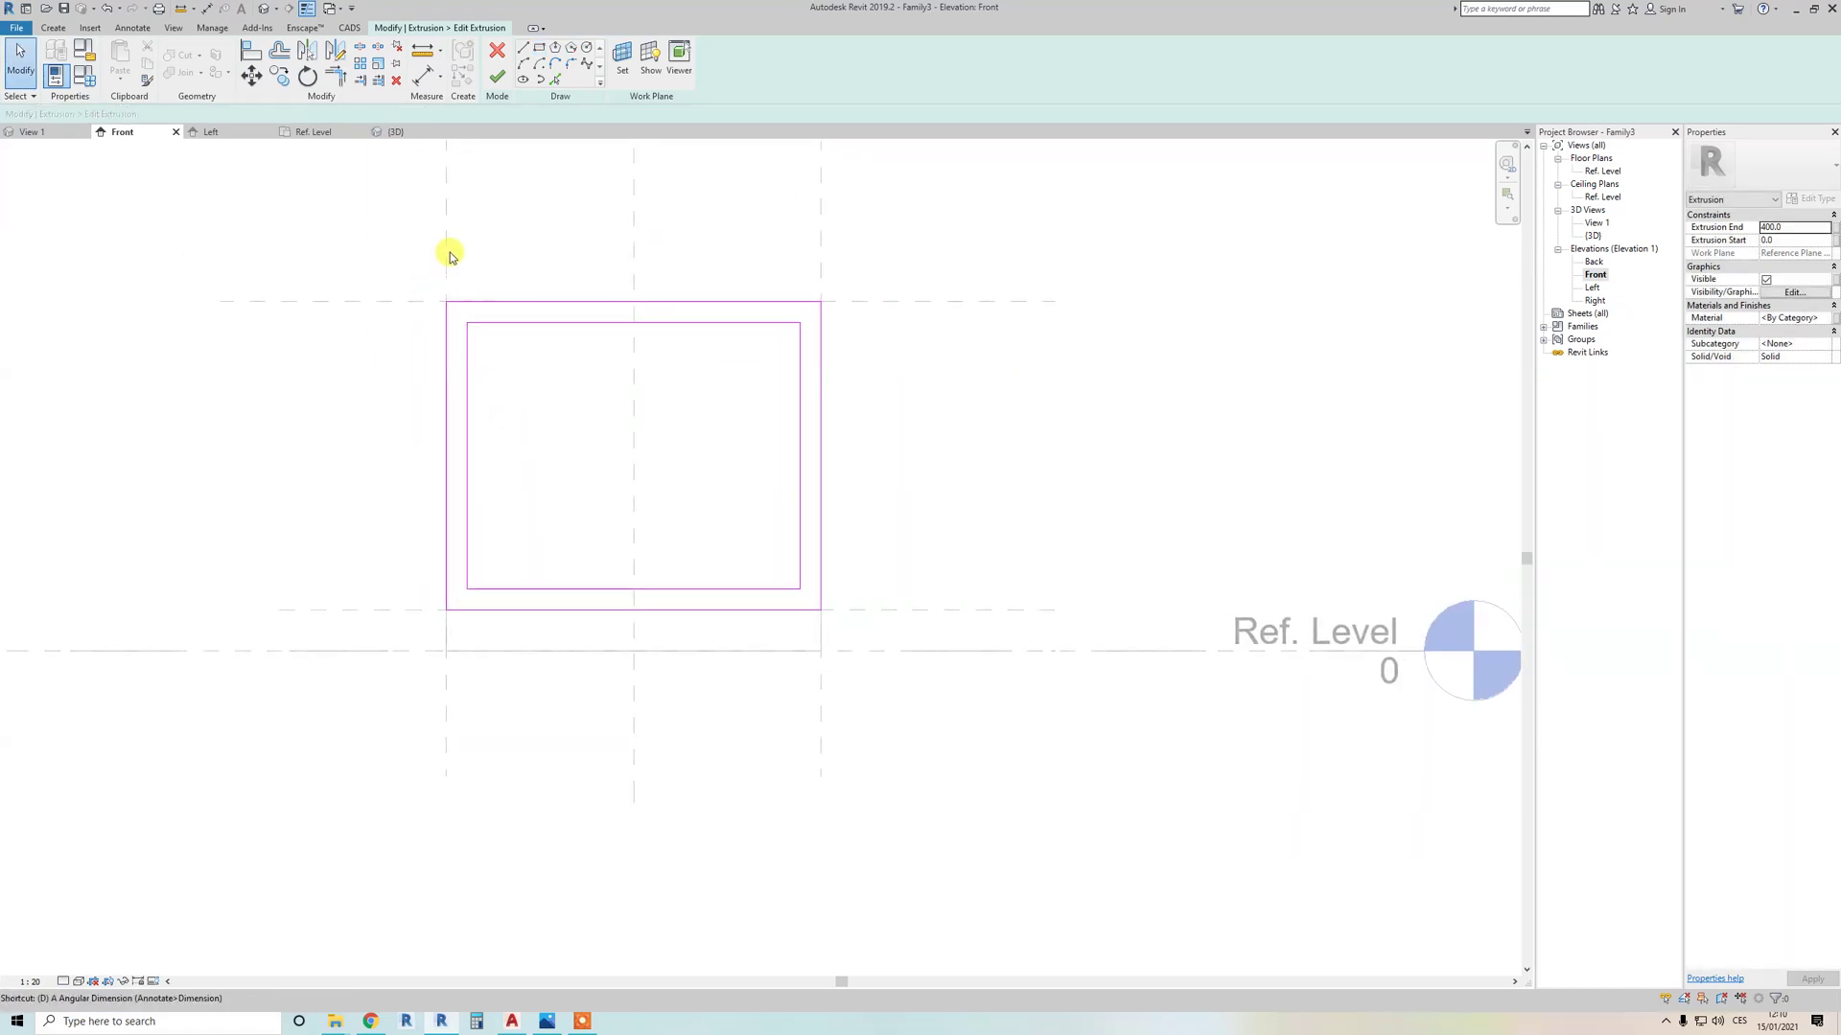
Step: Add aligned dimensions from the left and top reference planes to the inner rectangle's left and top edges
key("d")
key("i")
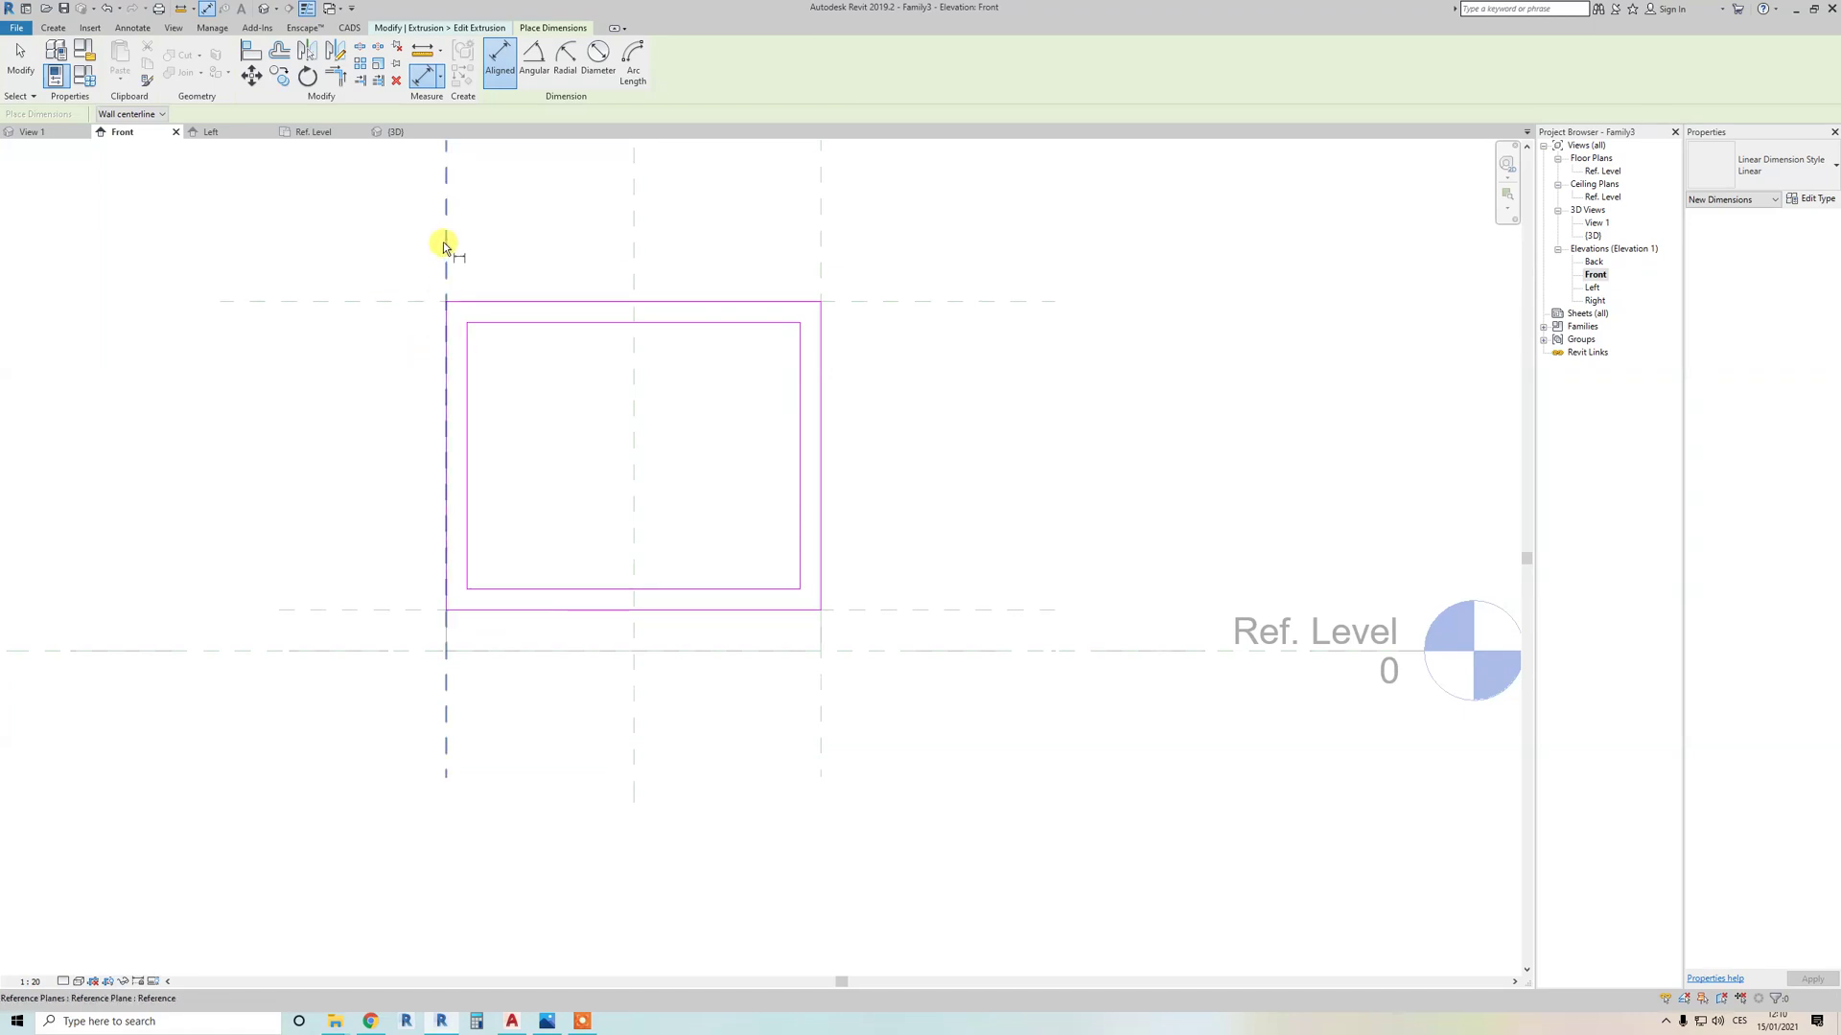
left_click(444, 241)
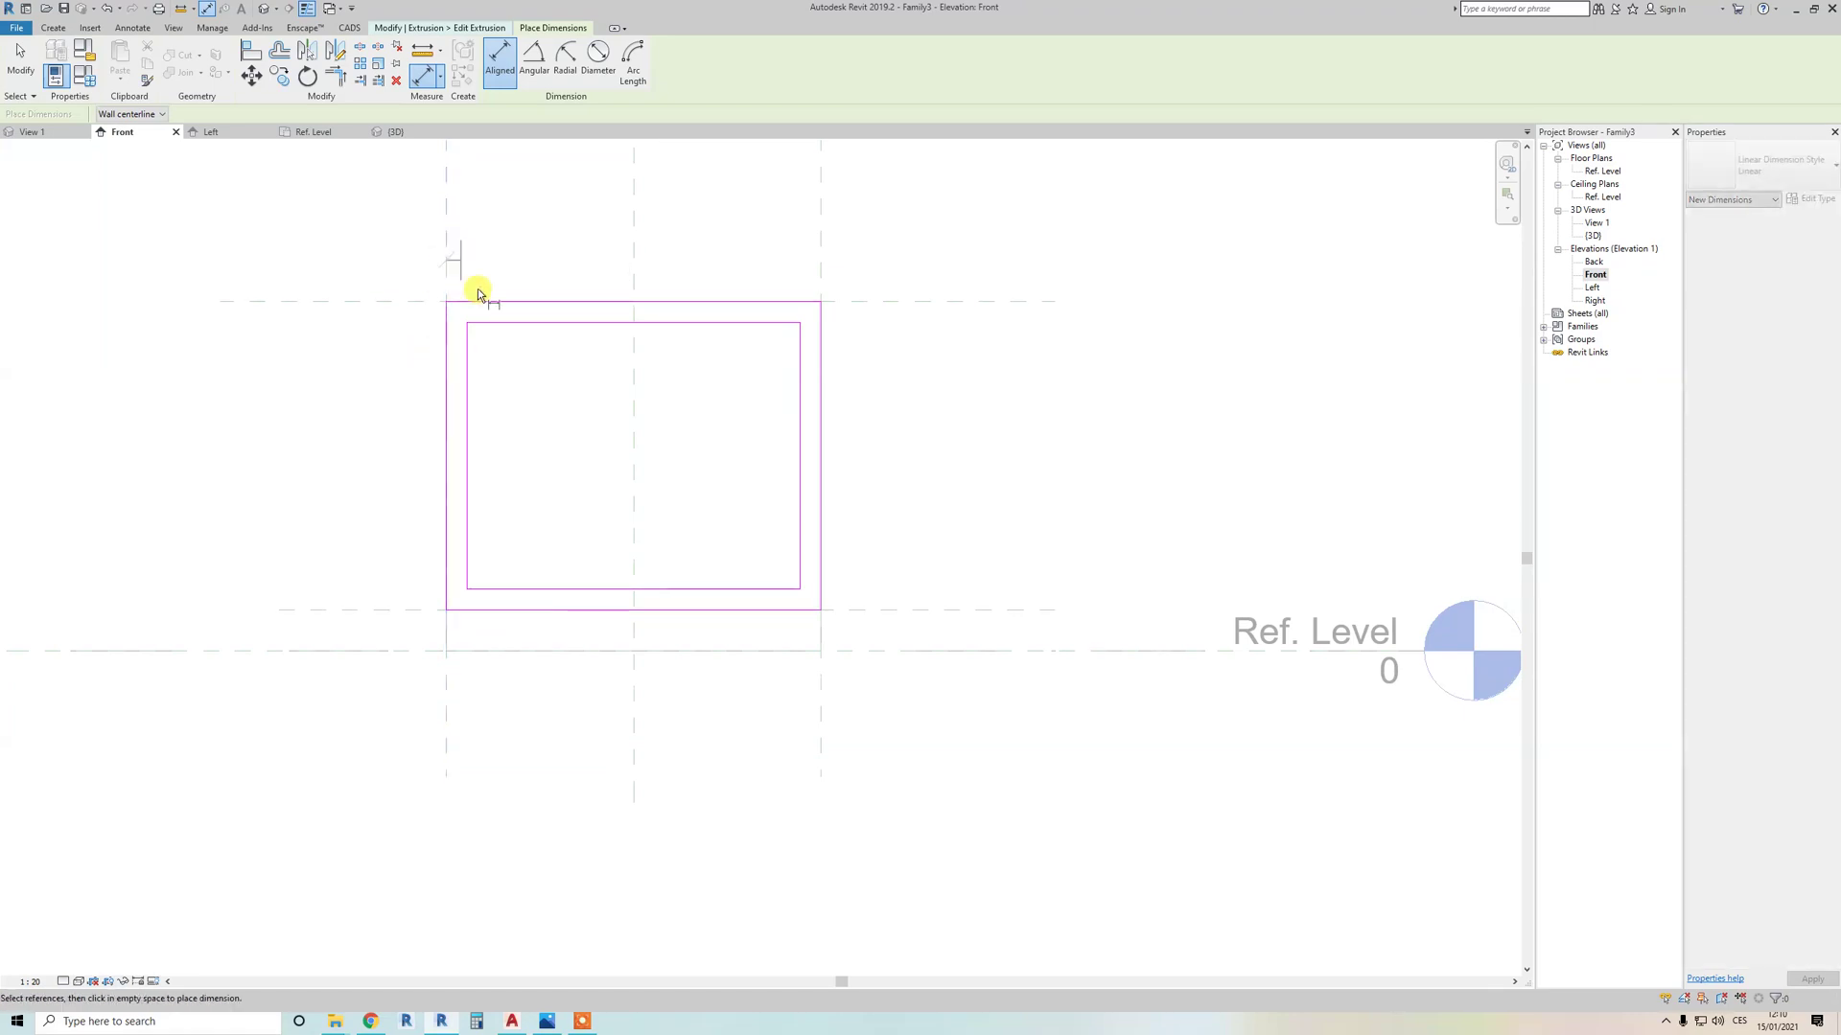
left_click(468, 361)
left_click(480, 188)
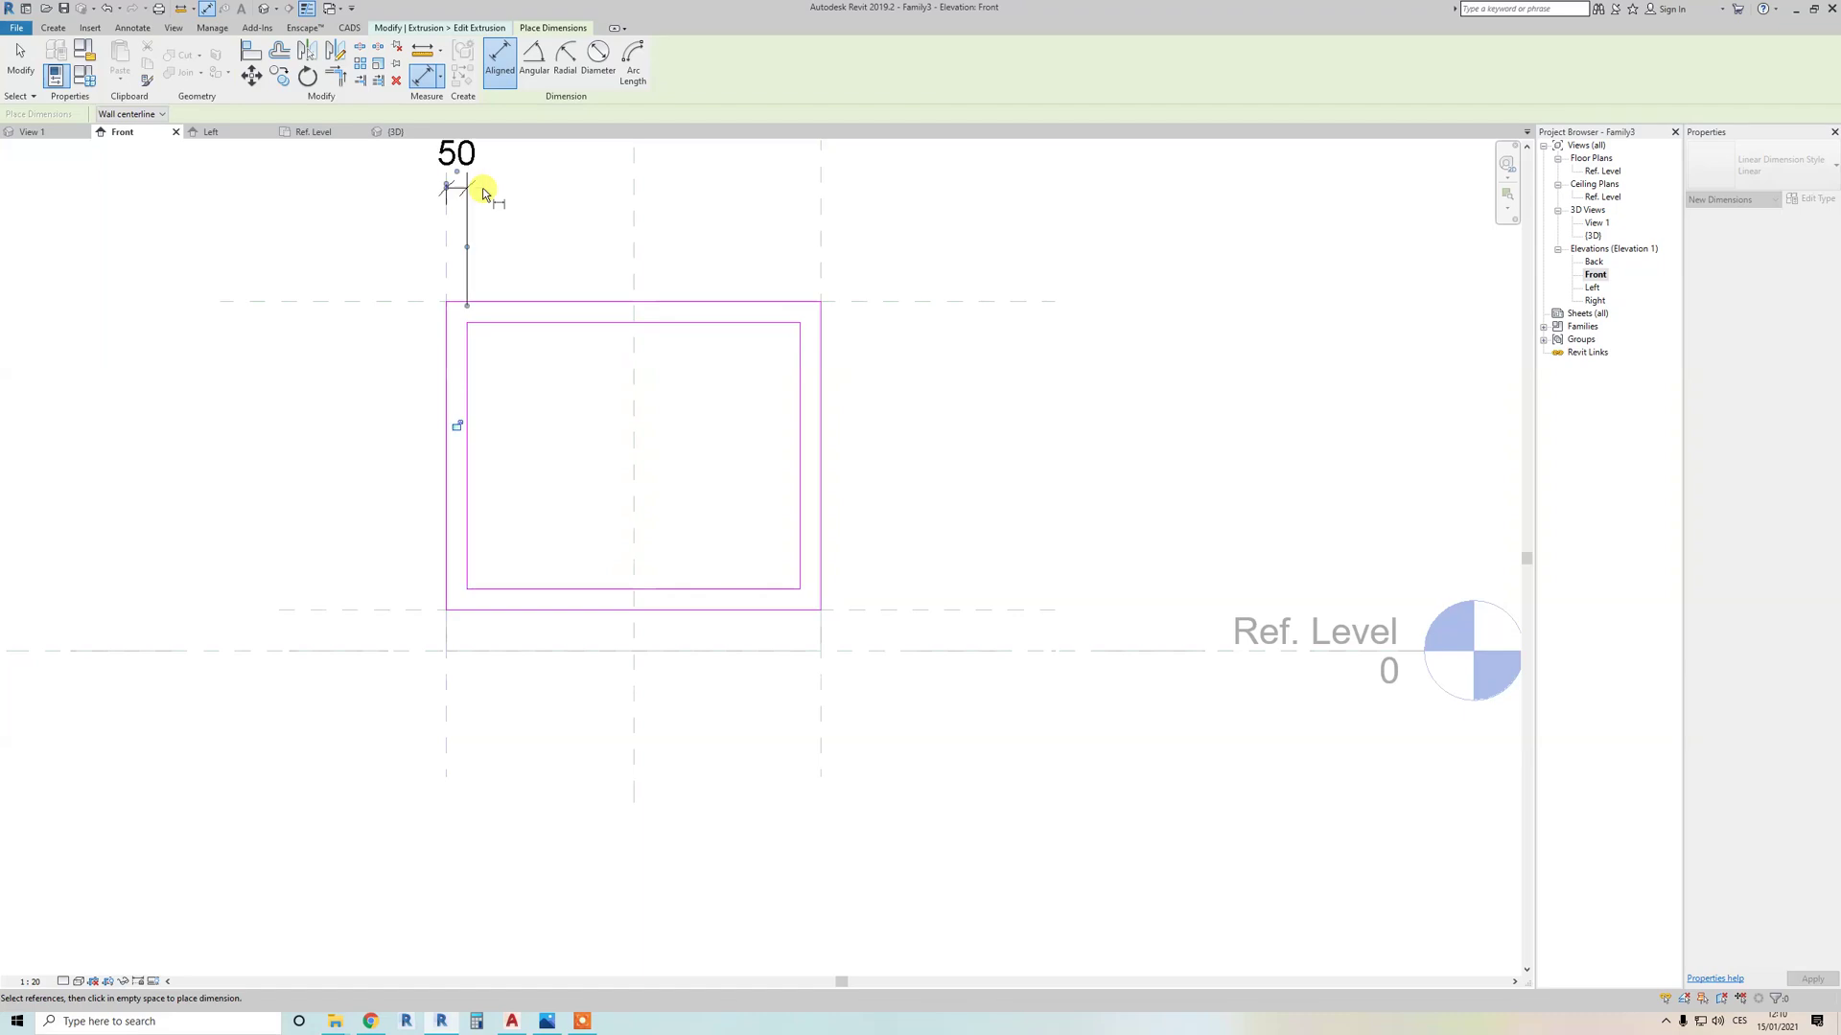
left_click(506, 324)
left_click(422, 301)
left_click(370, 322)
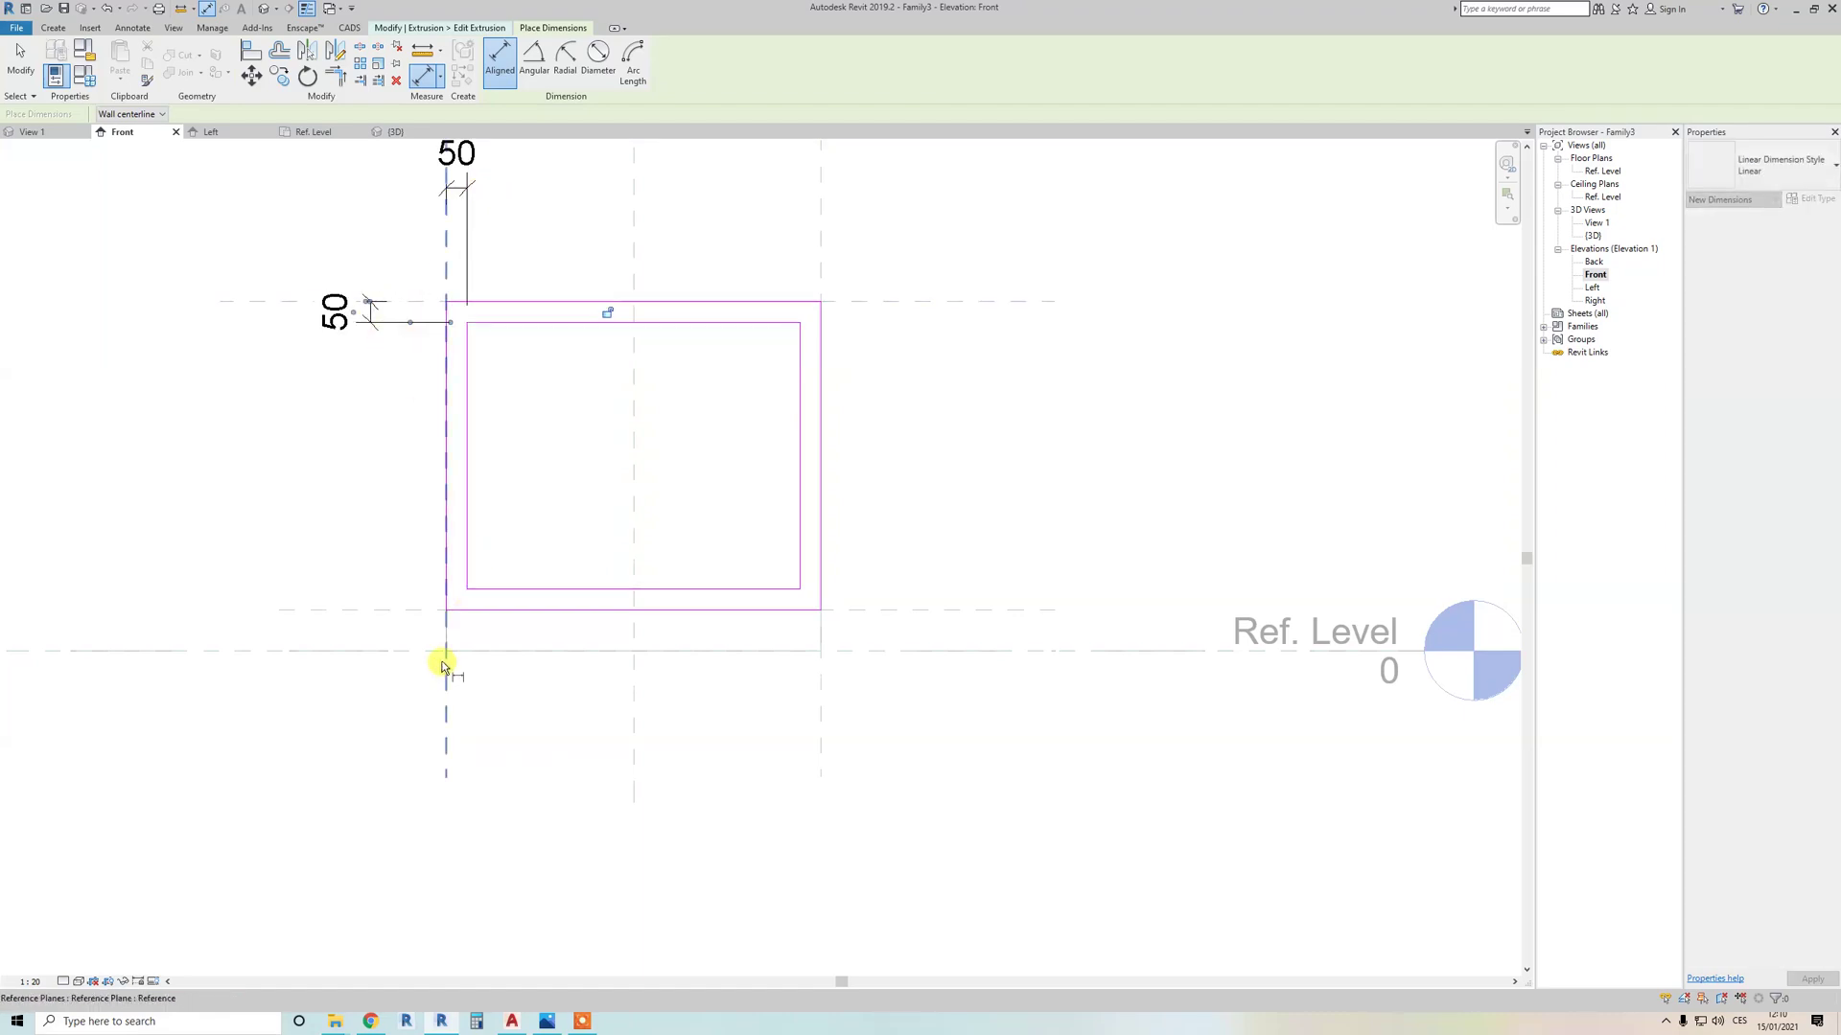
Step: Add aligned dimensions from the lower and right reference planes to the inner rectangle's bottom and right edges
left_click(391, 610)
left_click(485, 589)
left_click(331, 543)
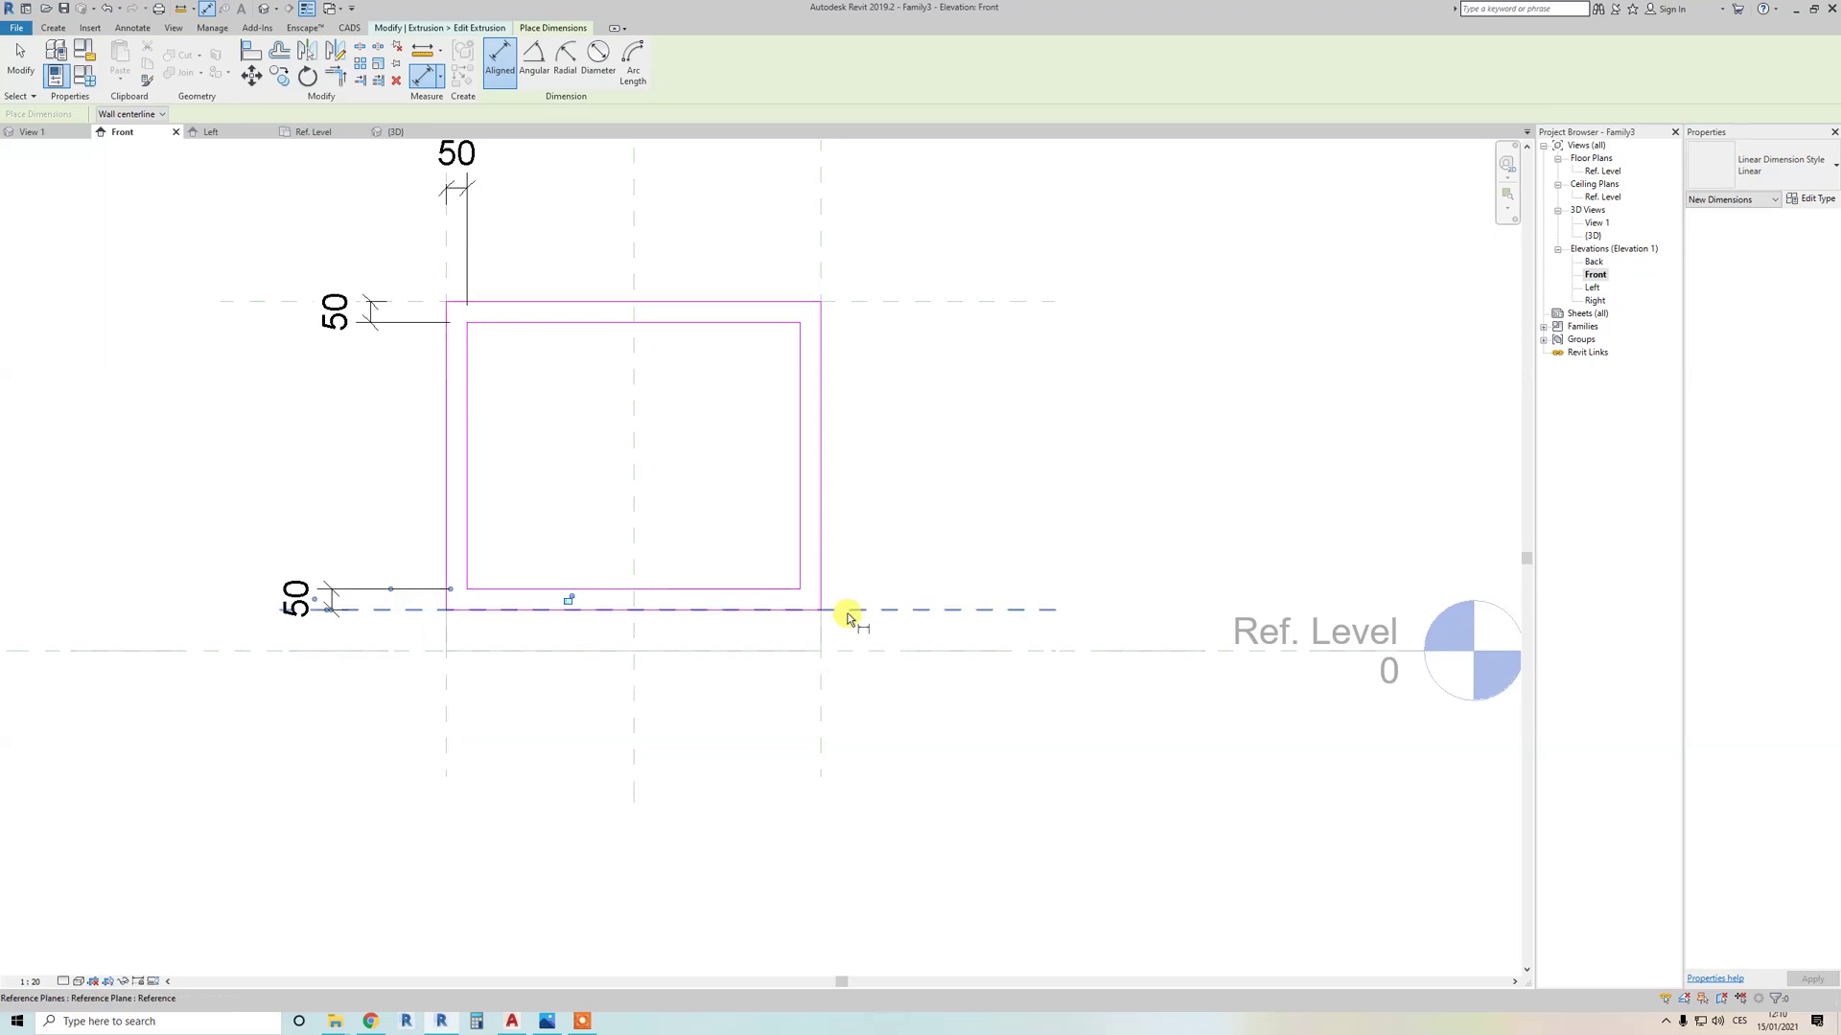
left_click(822, 714)
left_click(803, 565)
left_click(764, 740)
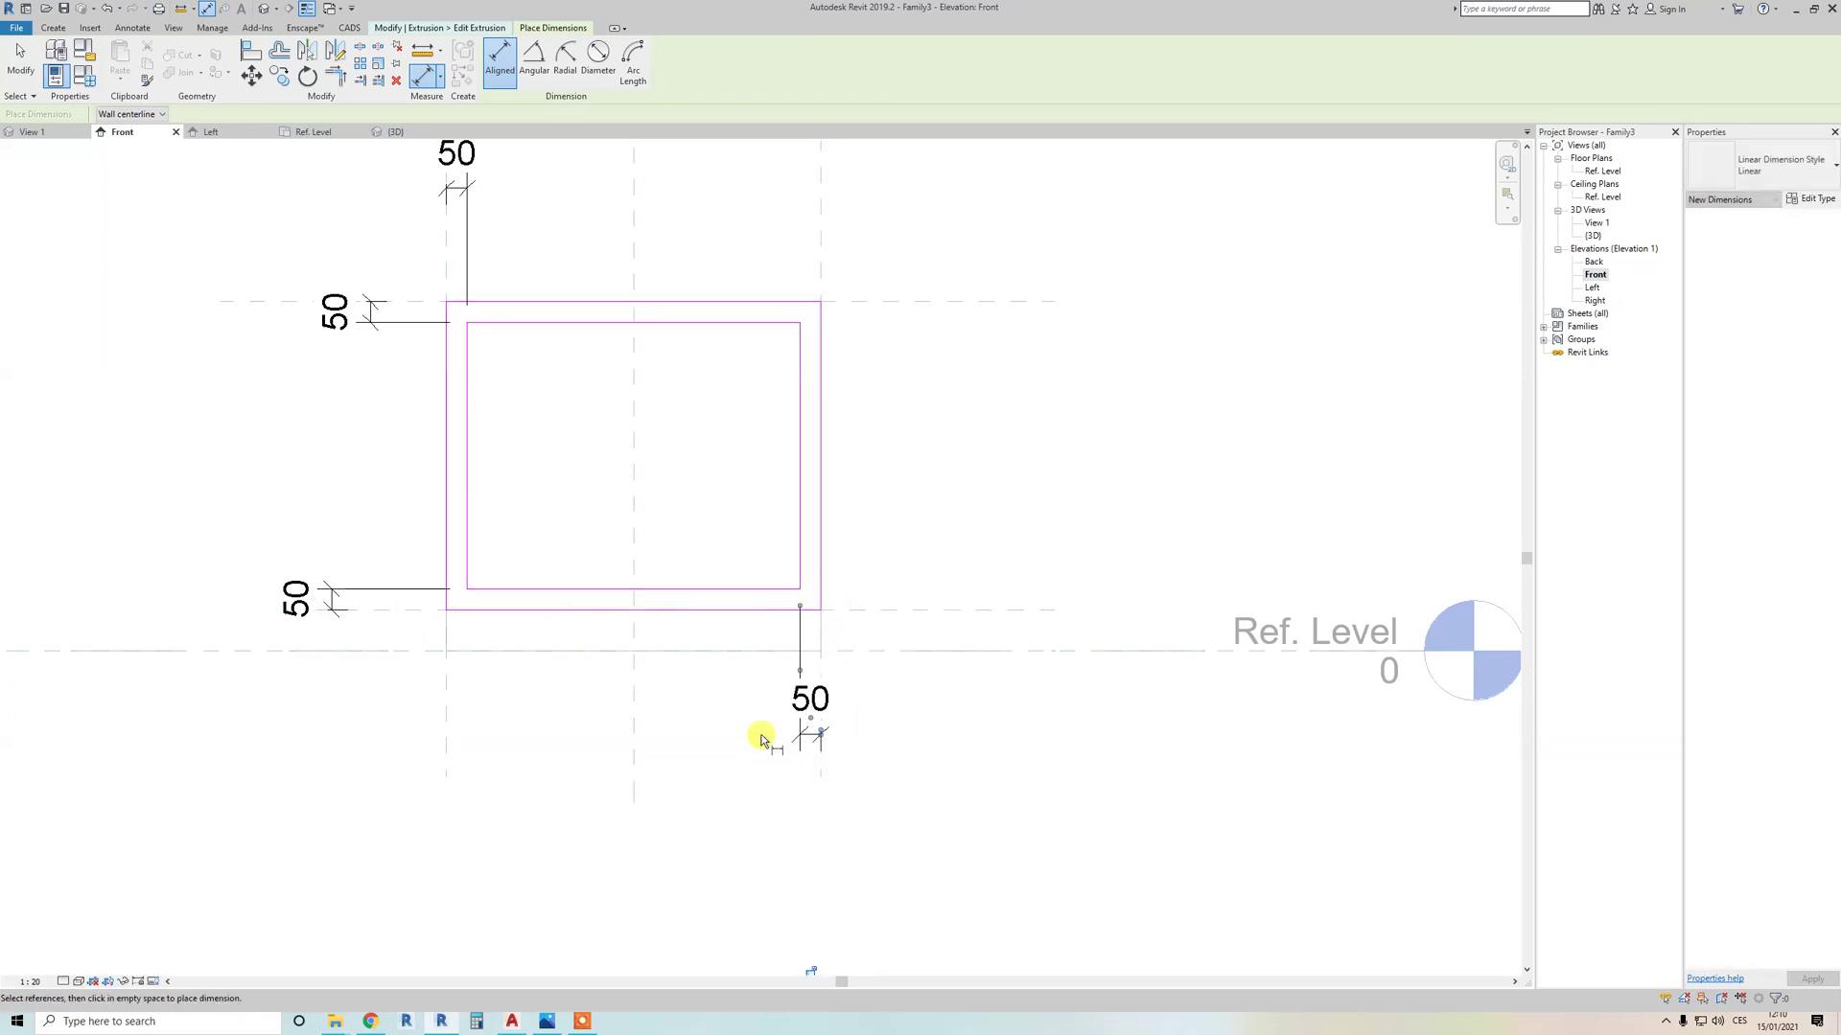
key("Escape")
scroll(374, 437, "down", 2)
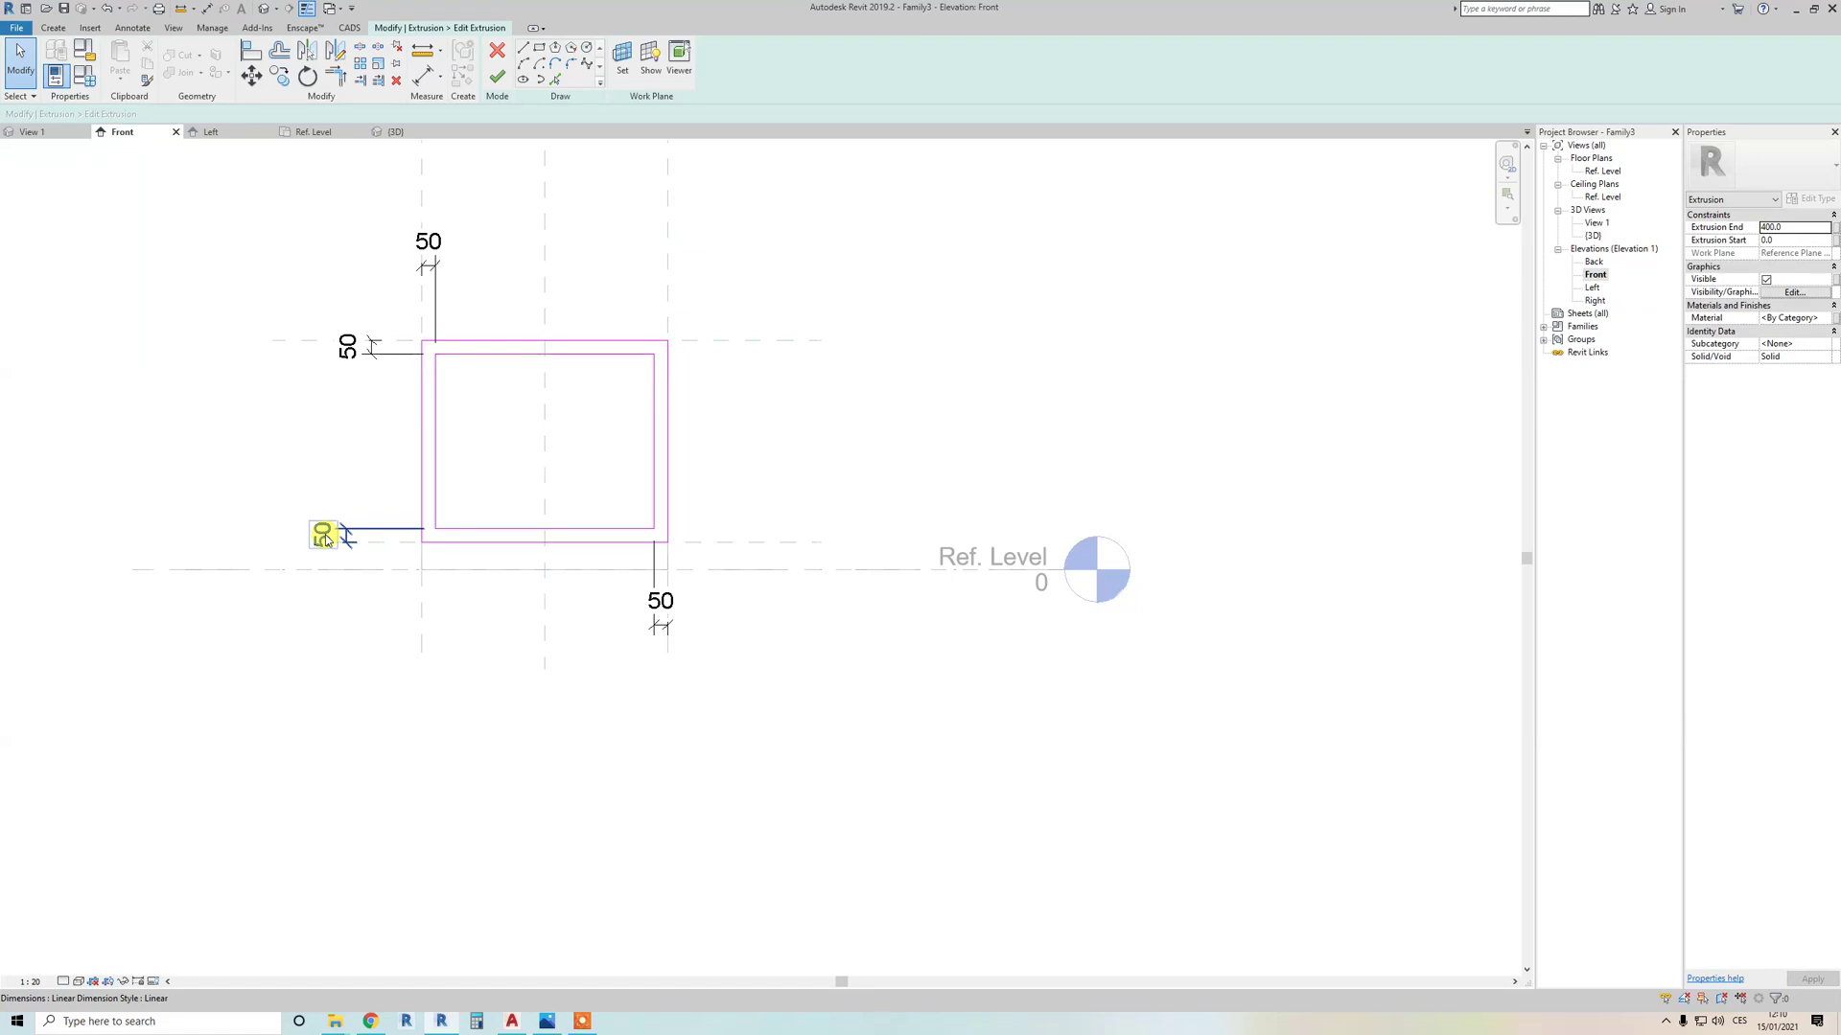
Step: Label the inner rectangle's bottom offset dimension with a new family type parameter named "D of Inside"
left_click(323, 535)
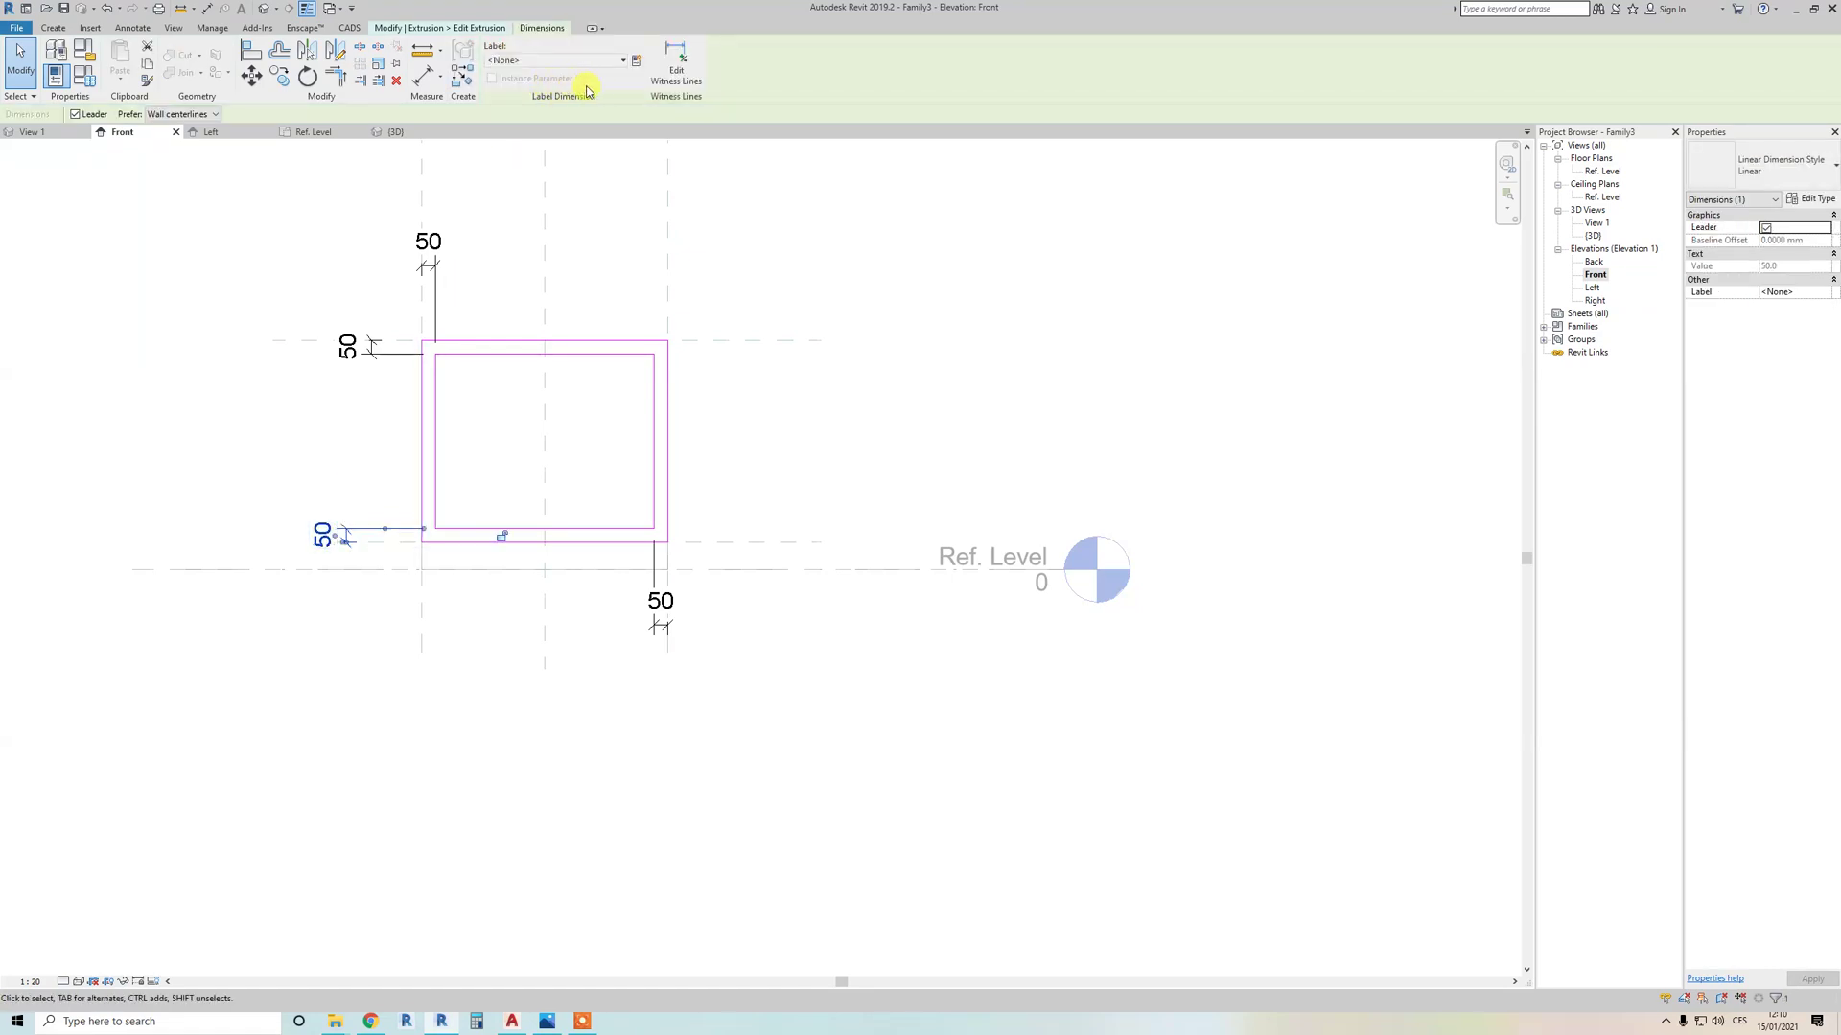
left_click(636, 63)
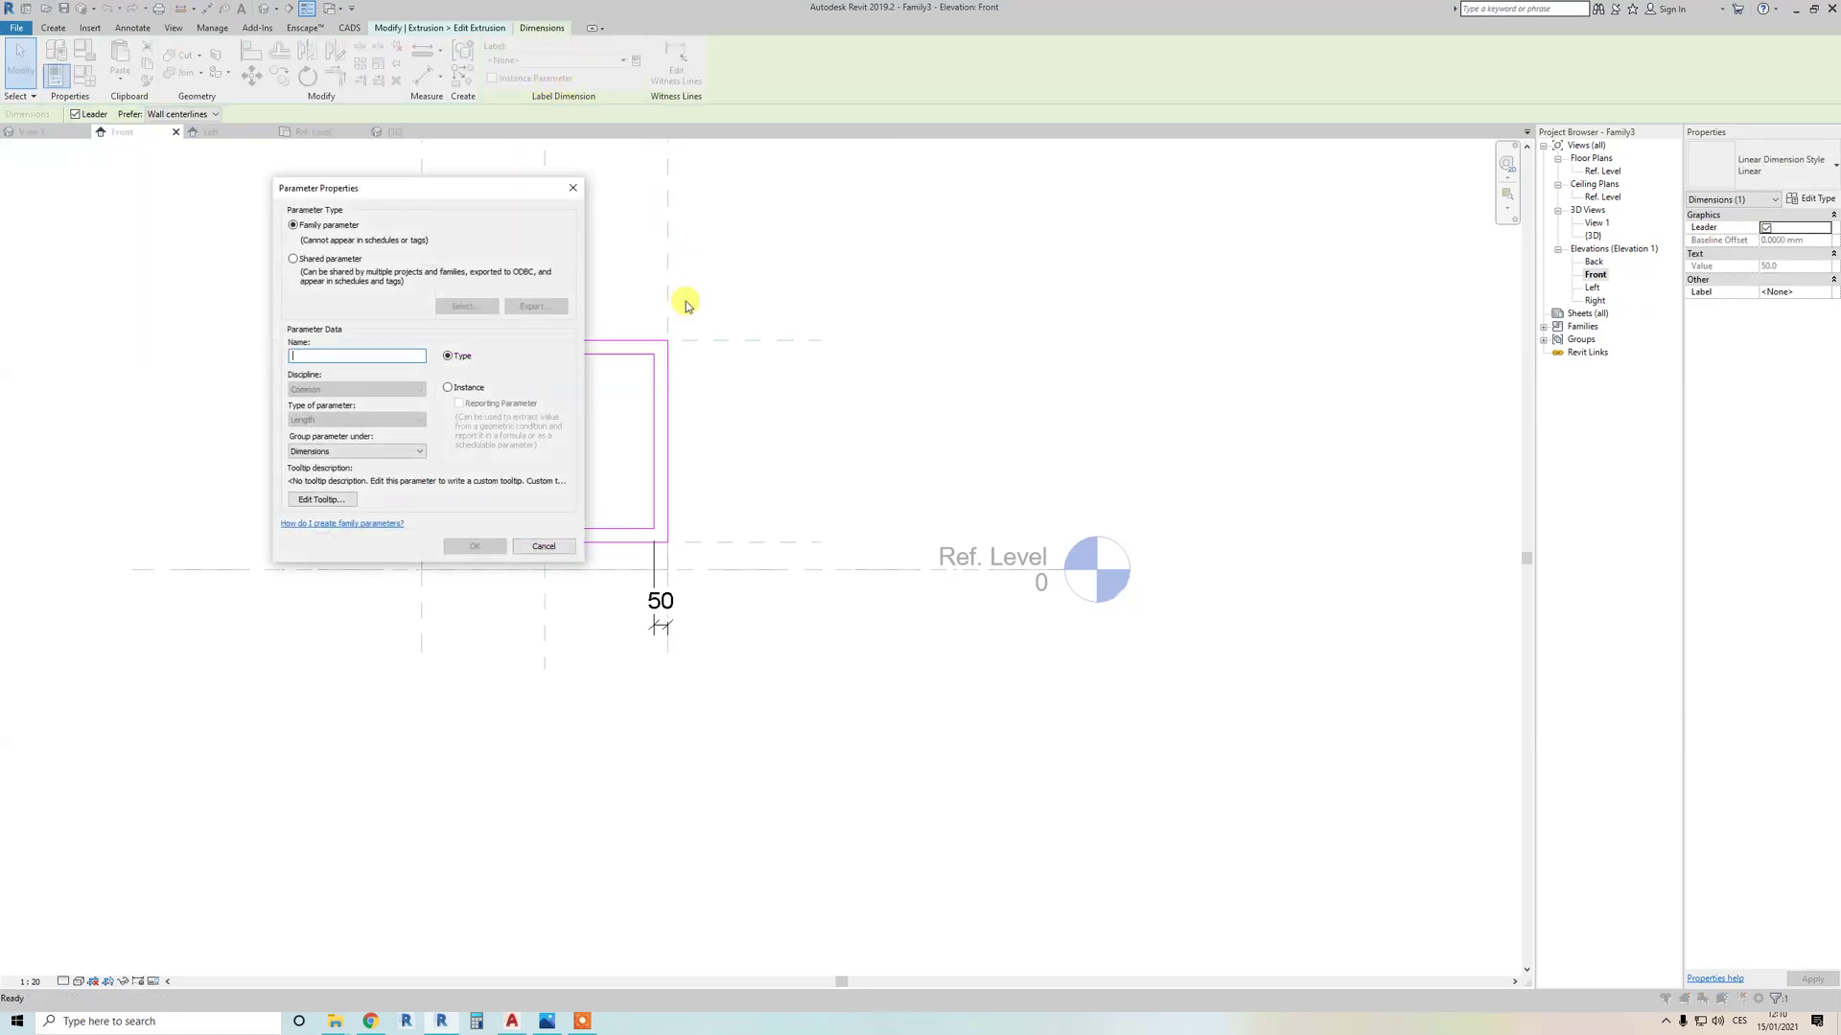
type("D of Inside")
key("Return")
left_click(670, 308)
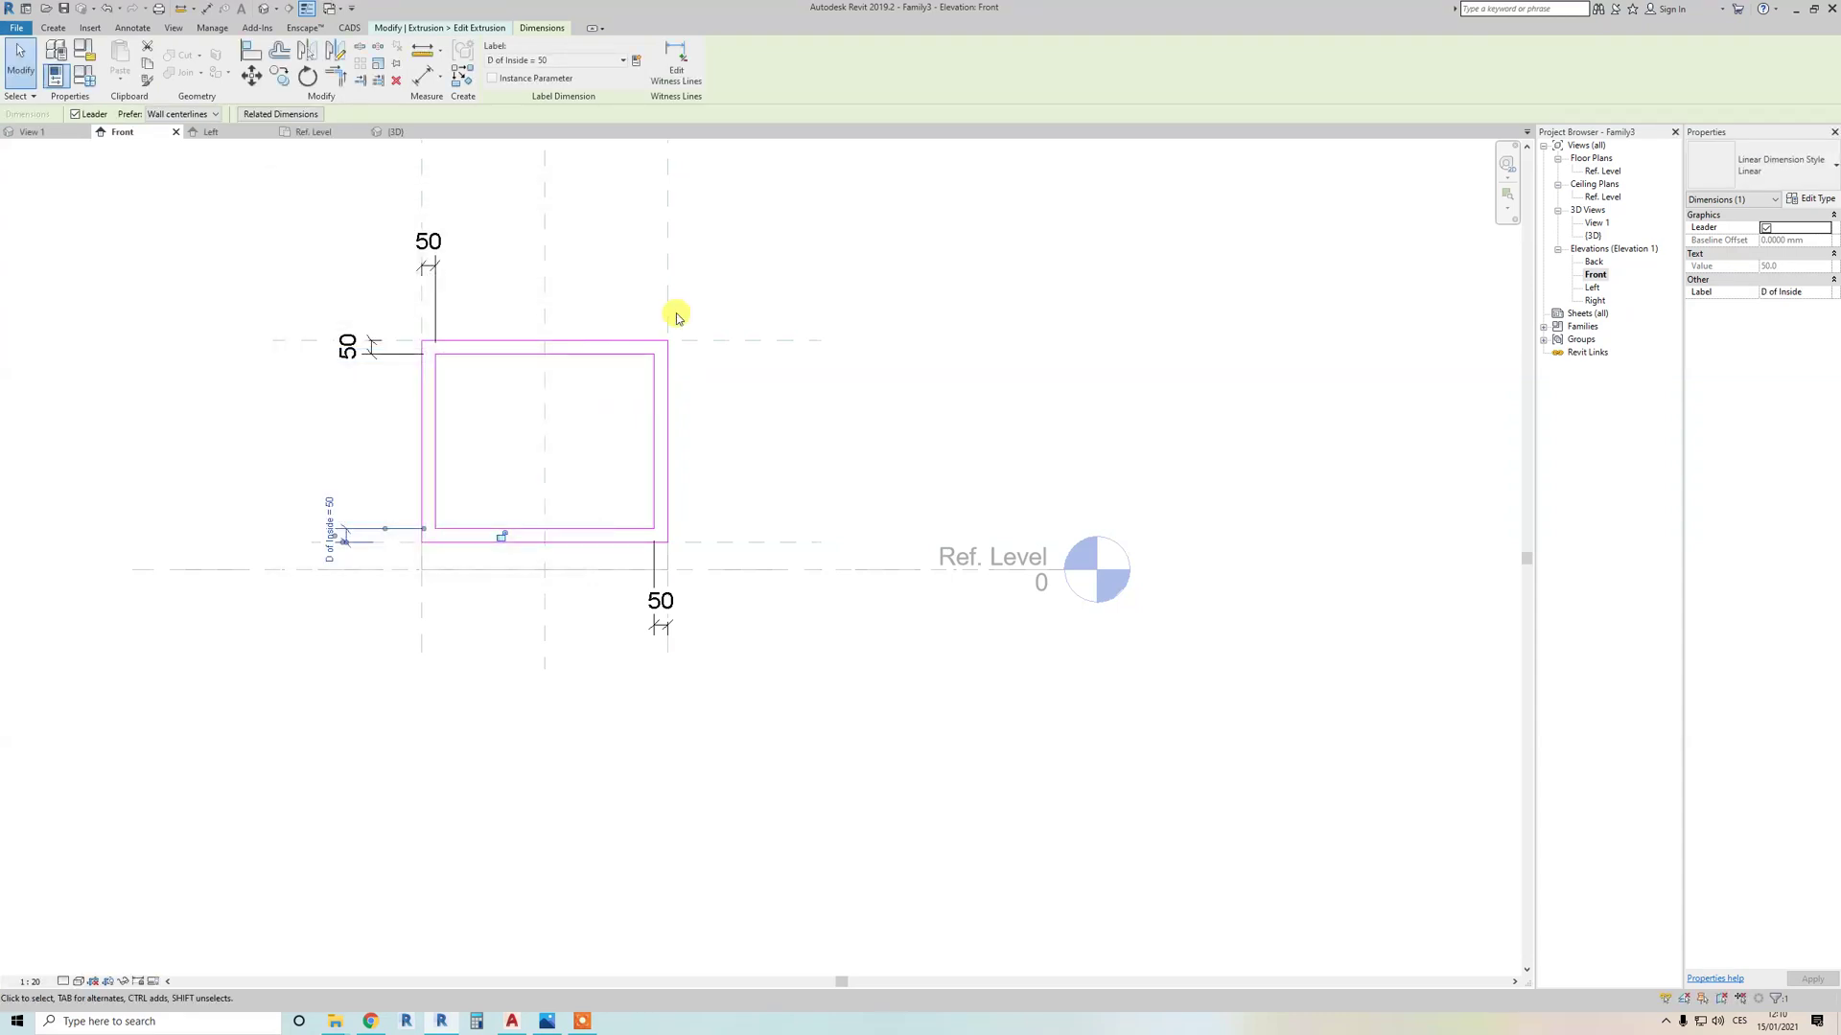
Step: Label the inner rectangle's left, top and right offset dimensions with the "D of Inside" parameter and finish the extrusion sketch
left_click(361, 362)
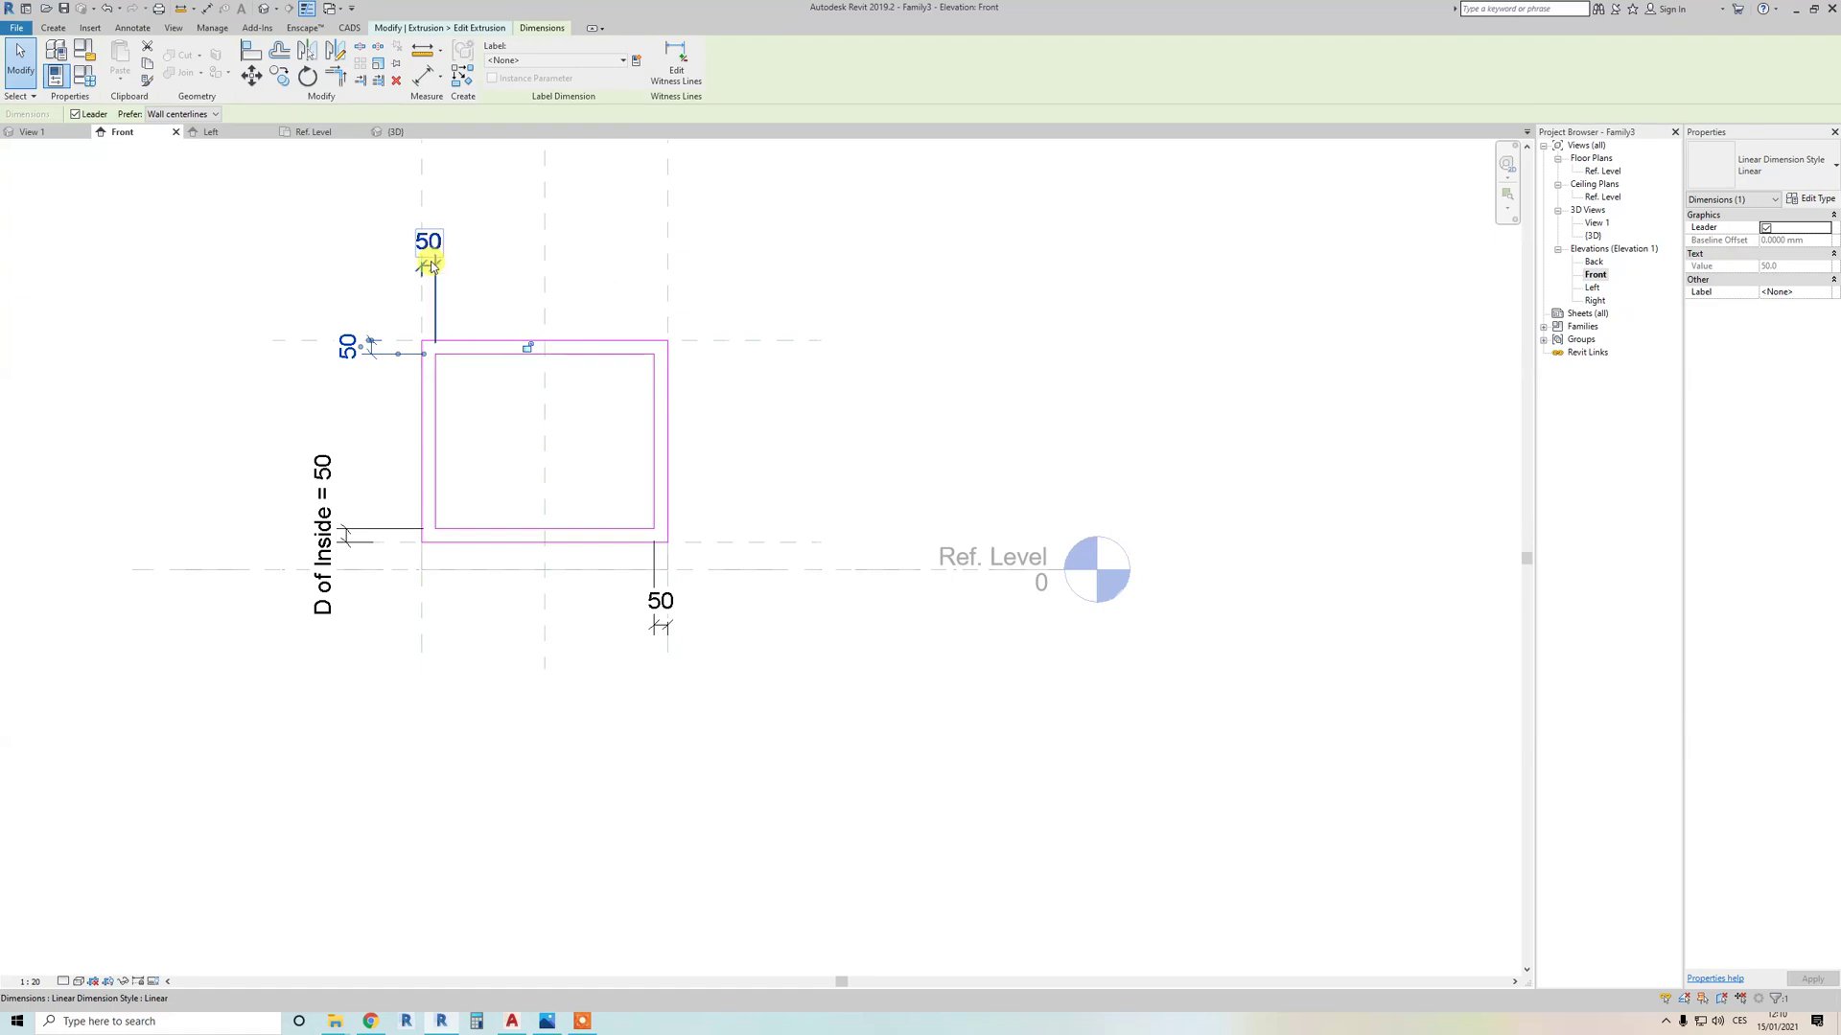
left_click(357, 383)
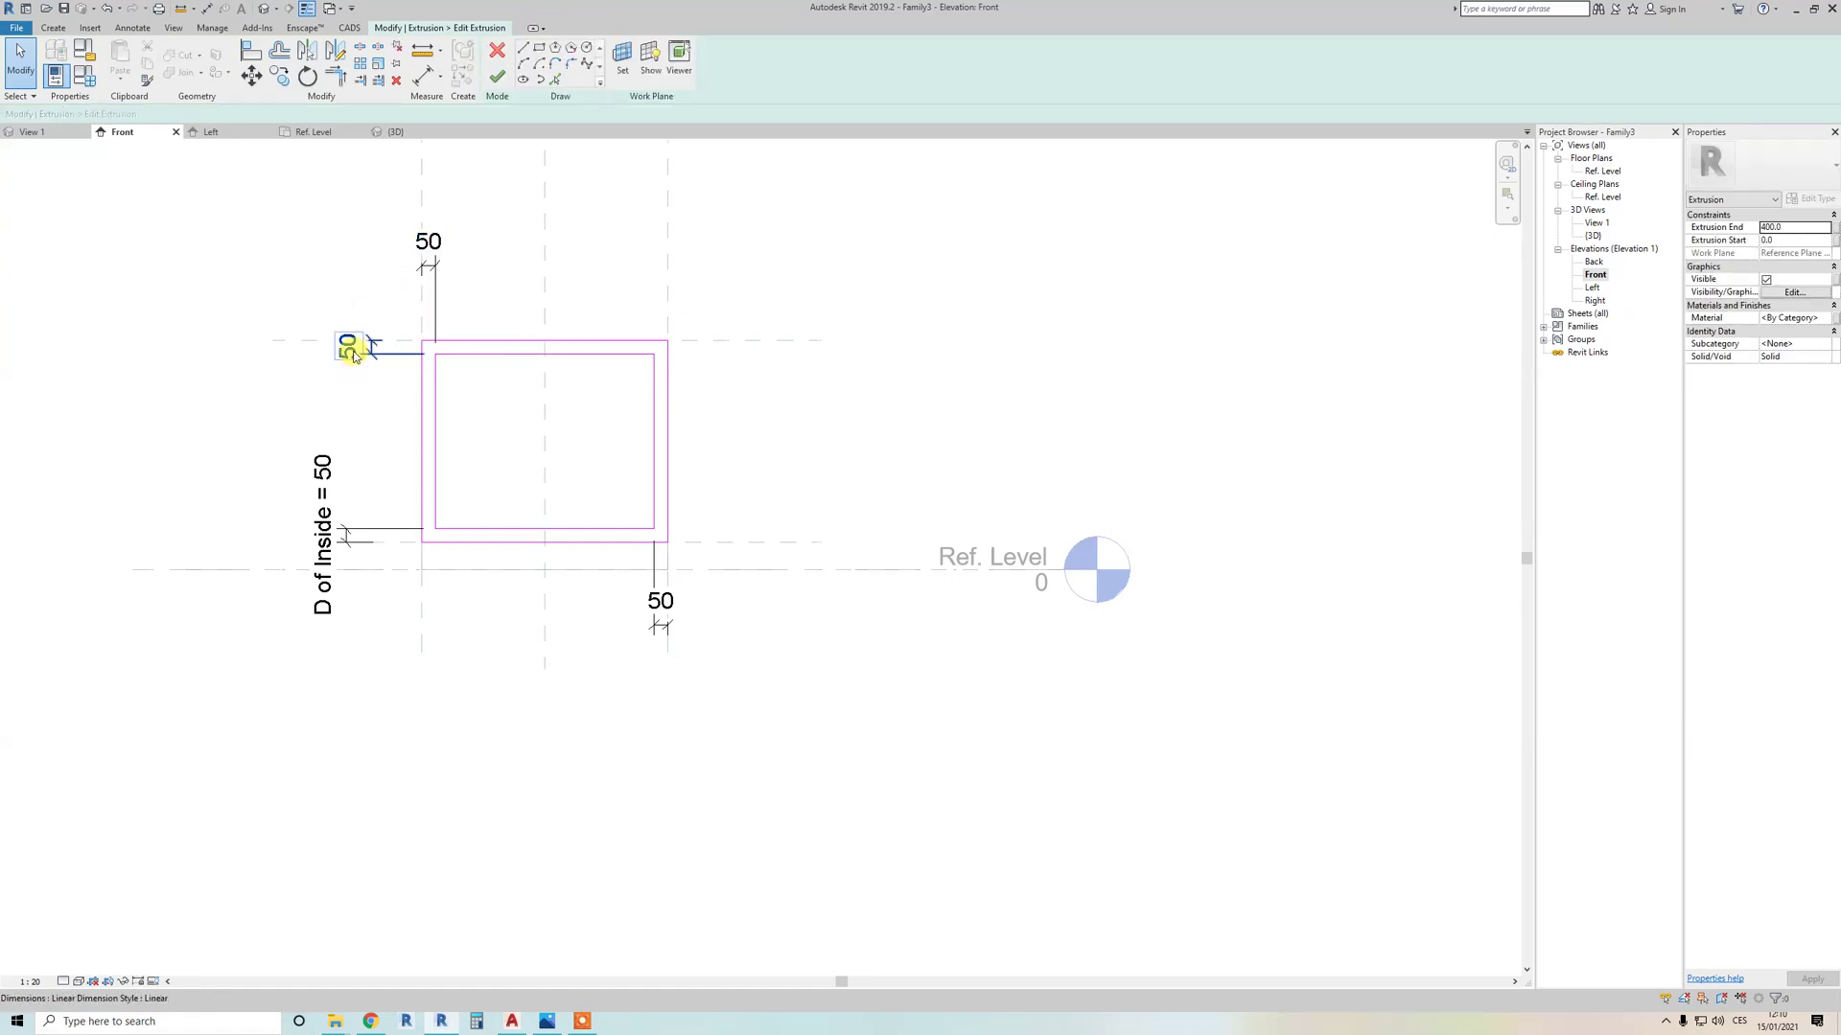
left_click(350, 349)
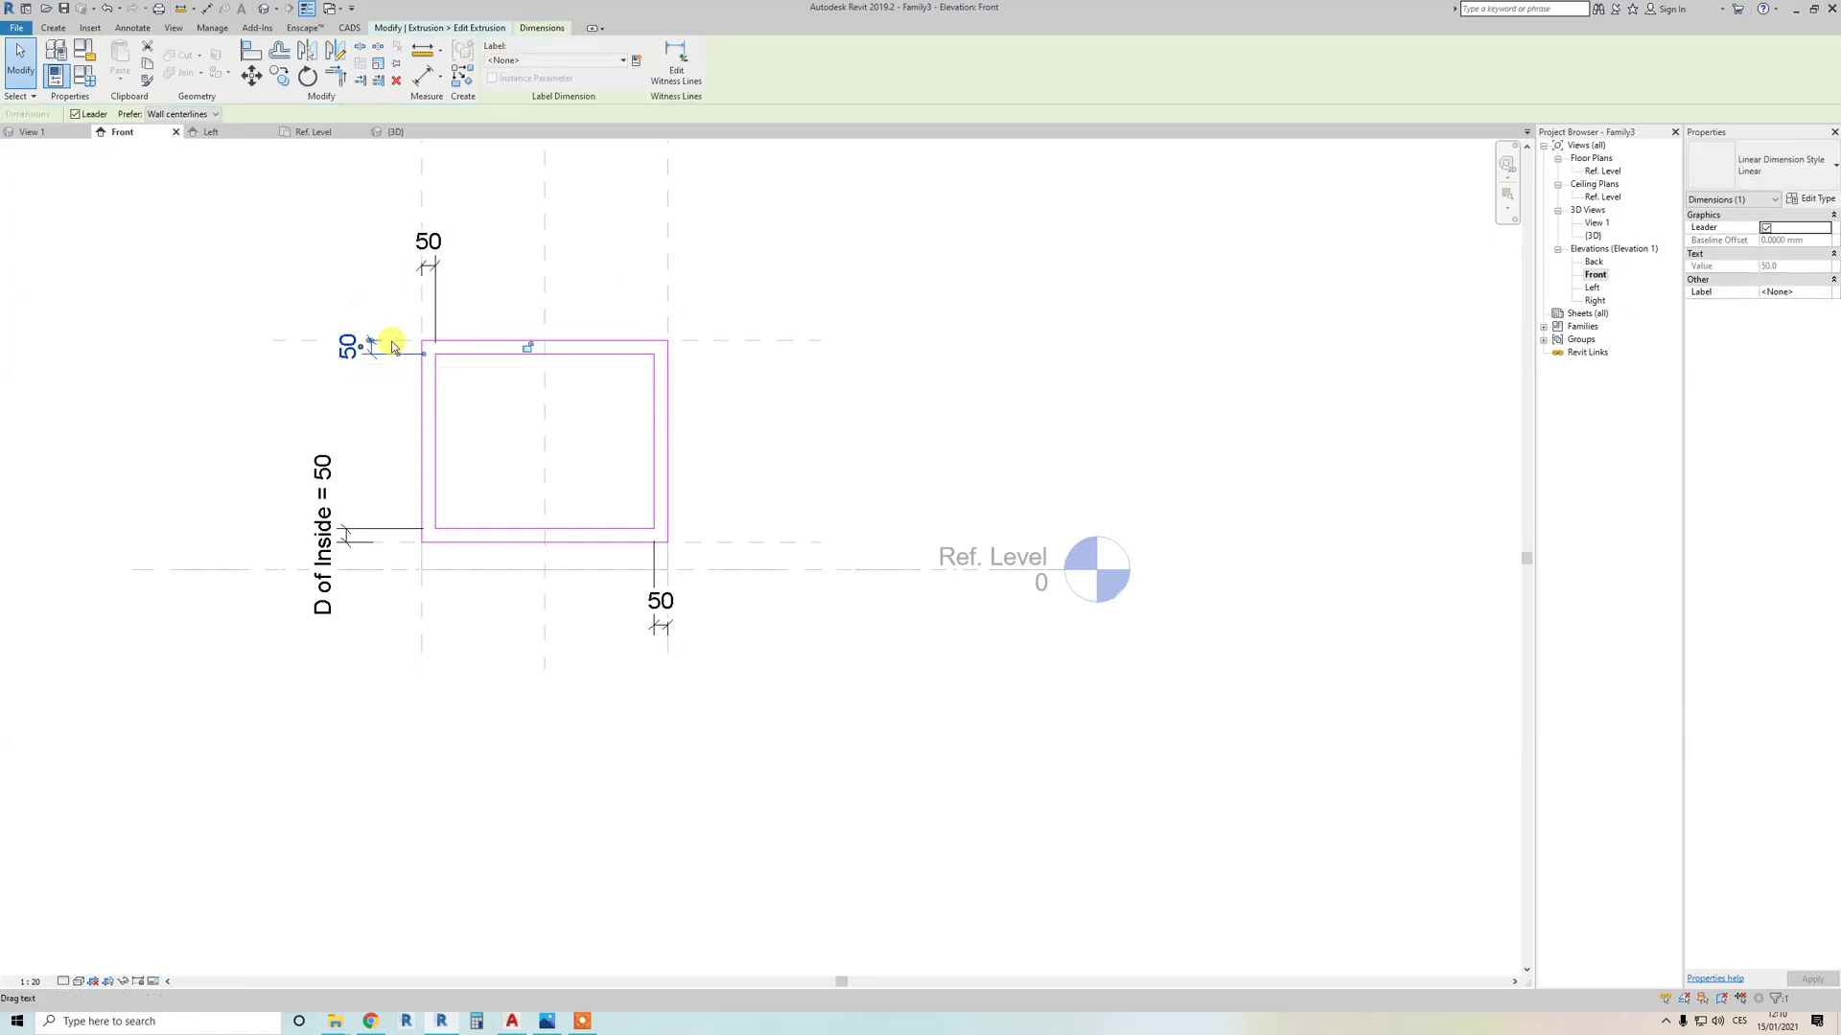
left_click(431, 247, "ctrl")
left_click(661, 604, "ctrl")
left_click(623, 60)
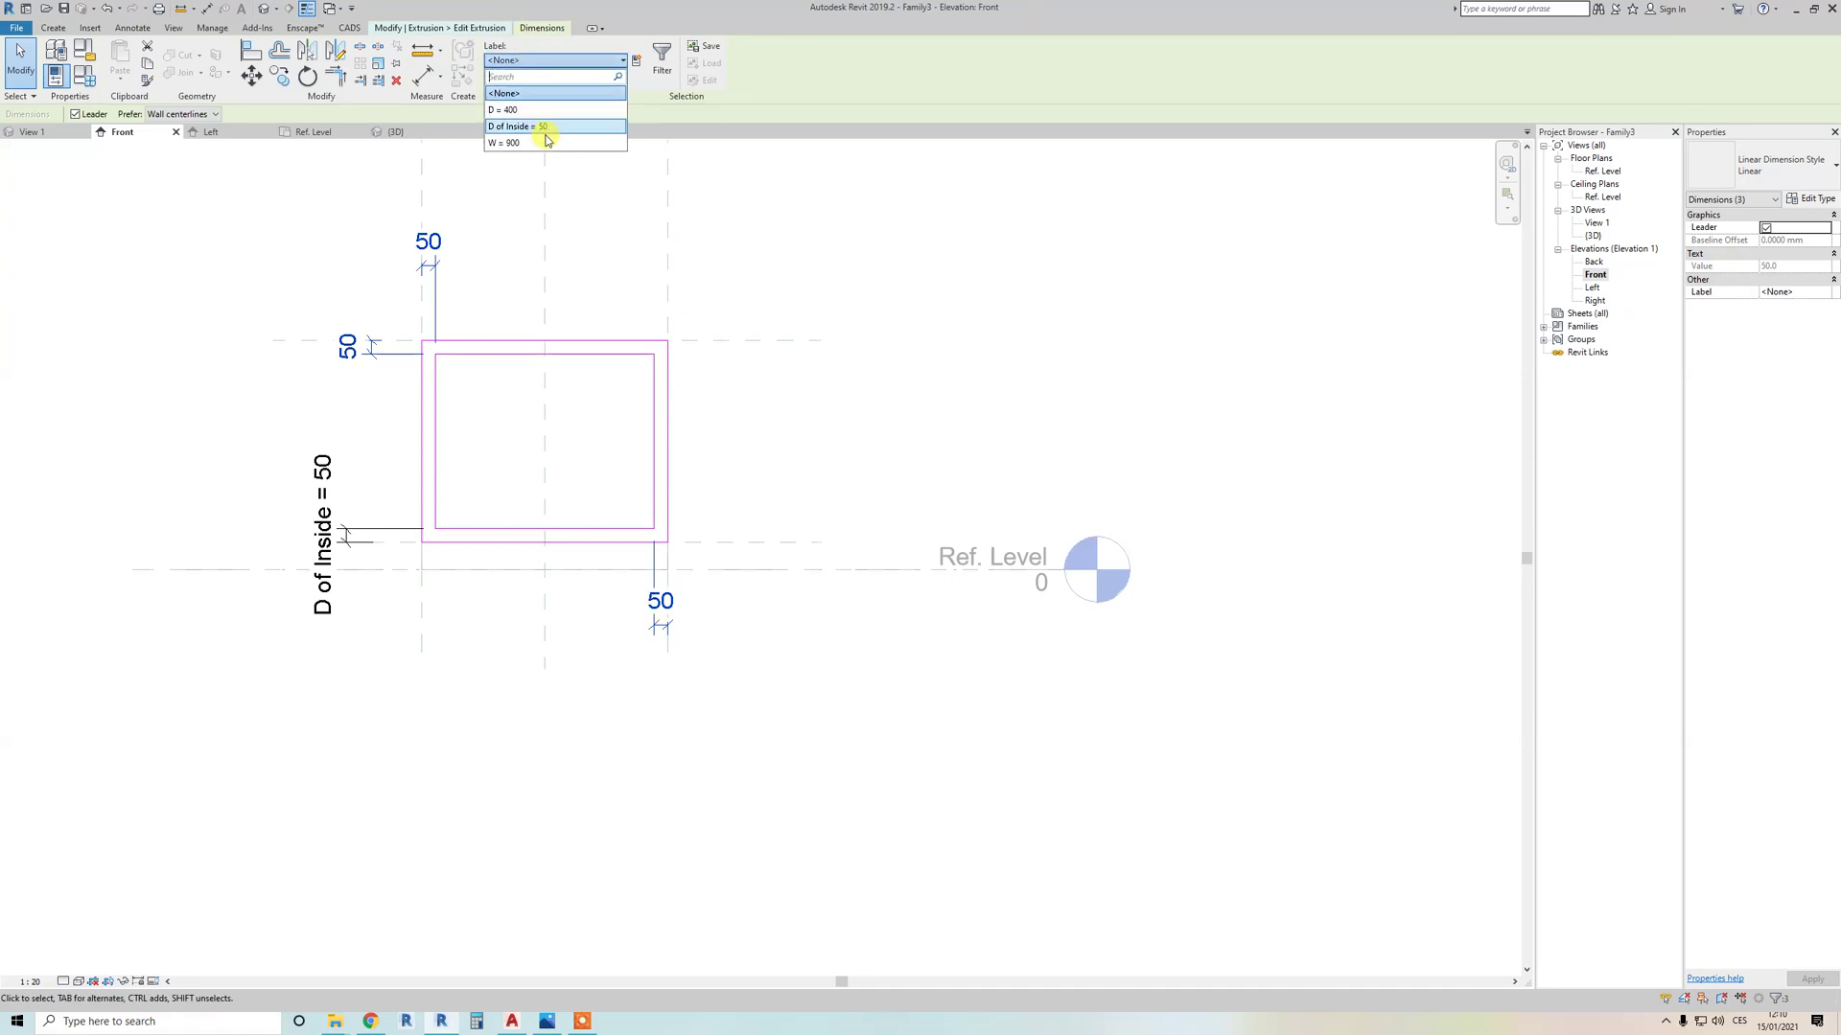
left_click(544, 127)
scroll(607, 312, "down", 1)
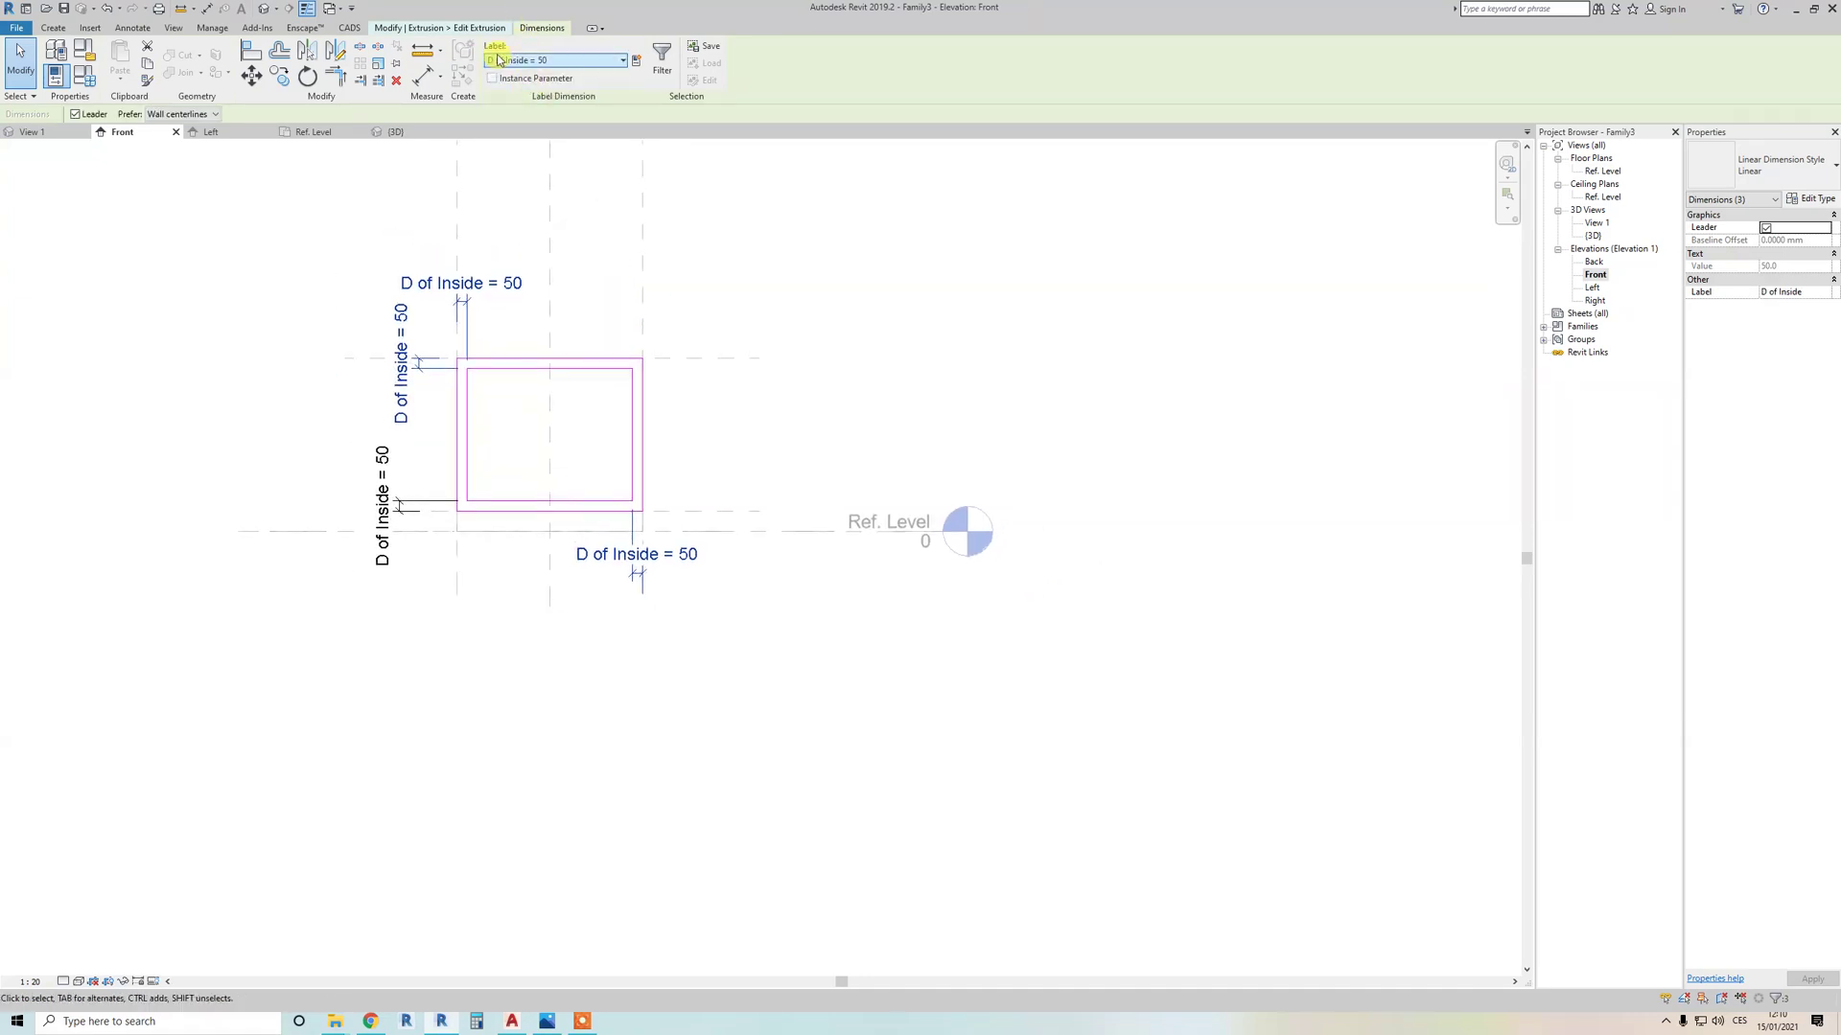
key("Escape")
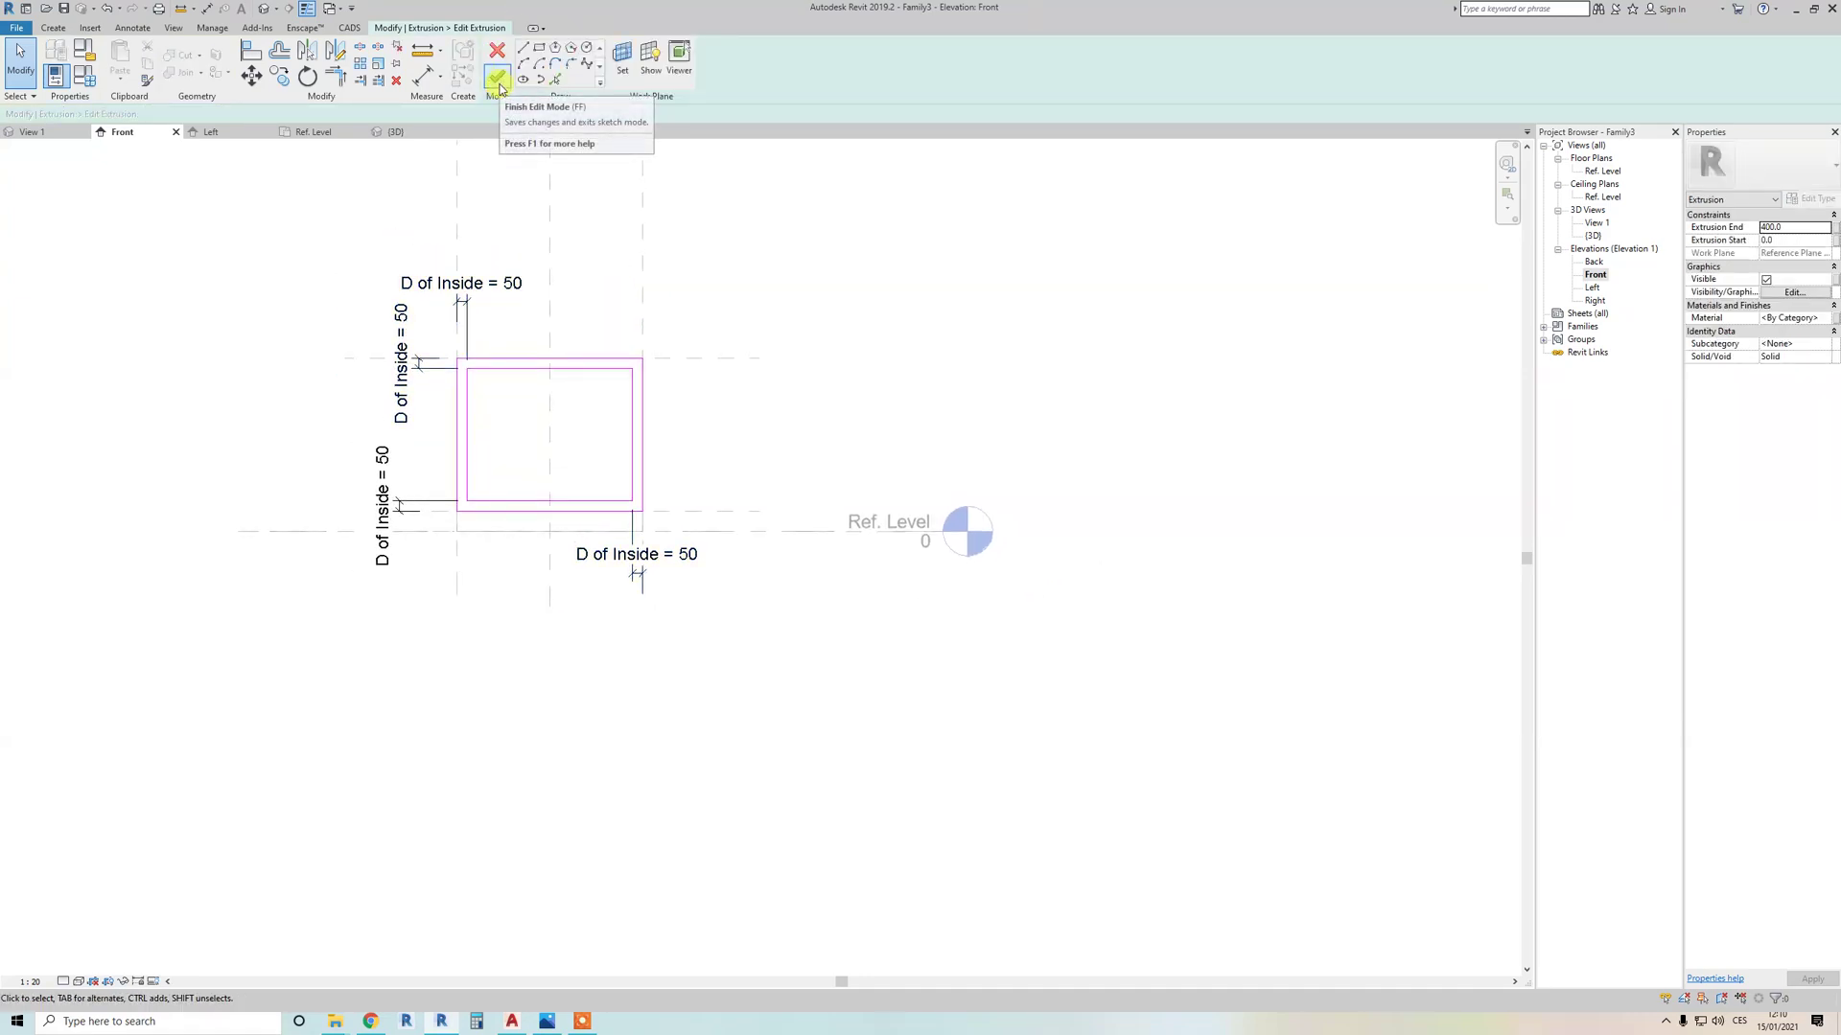
left_click(497, 81)
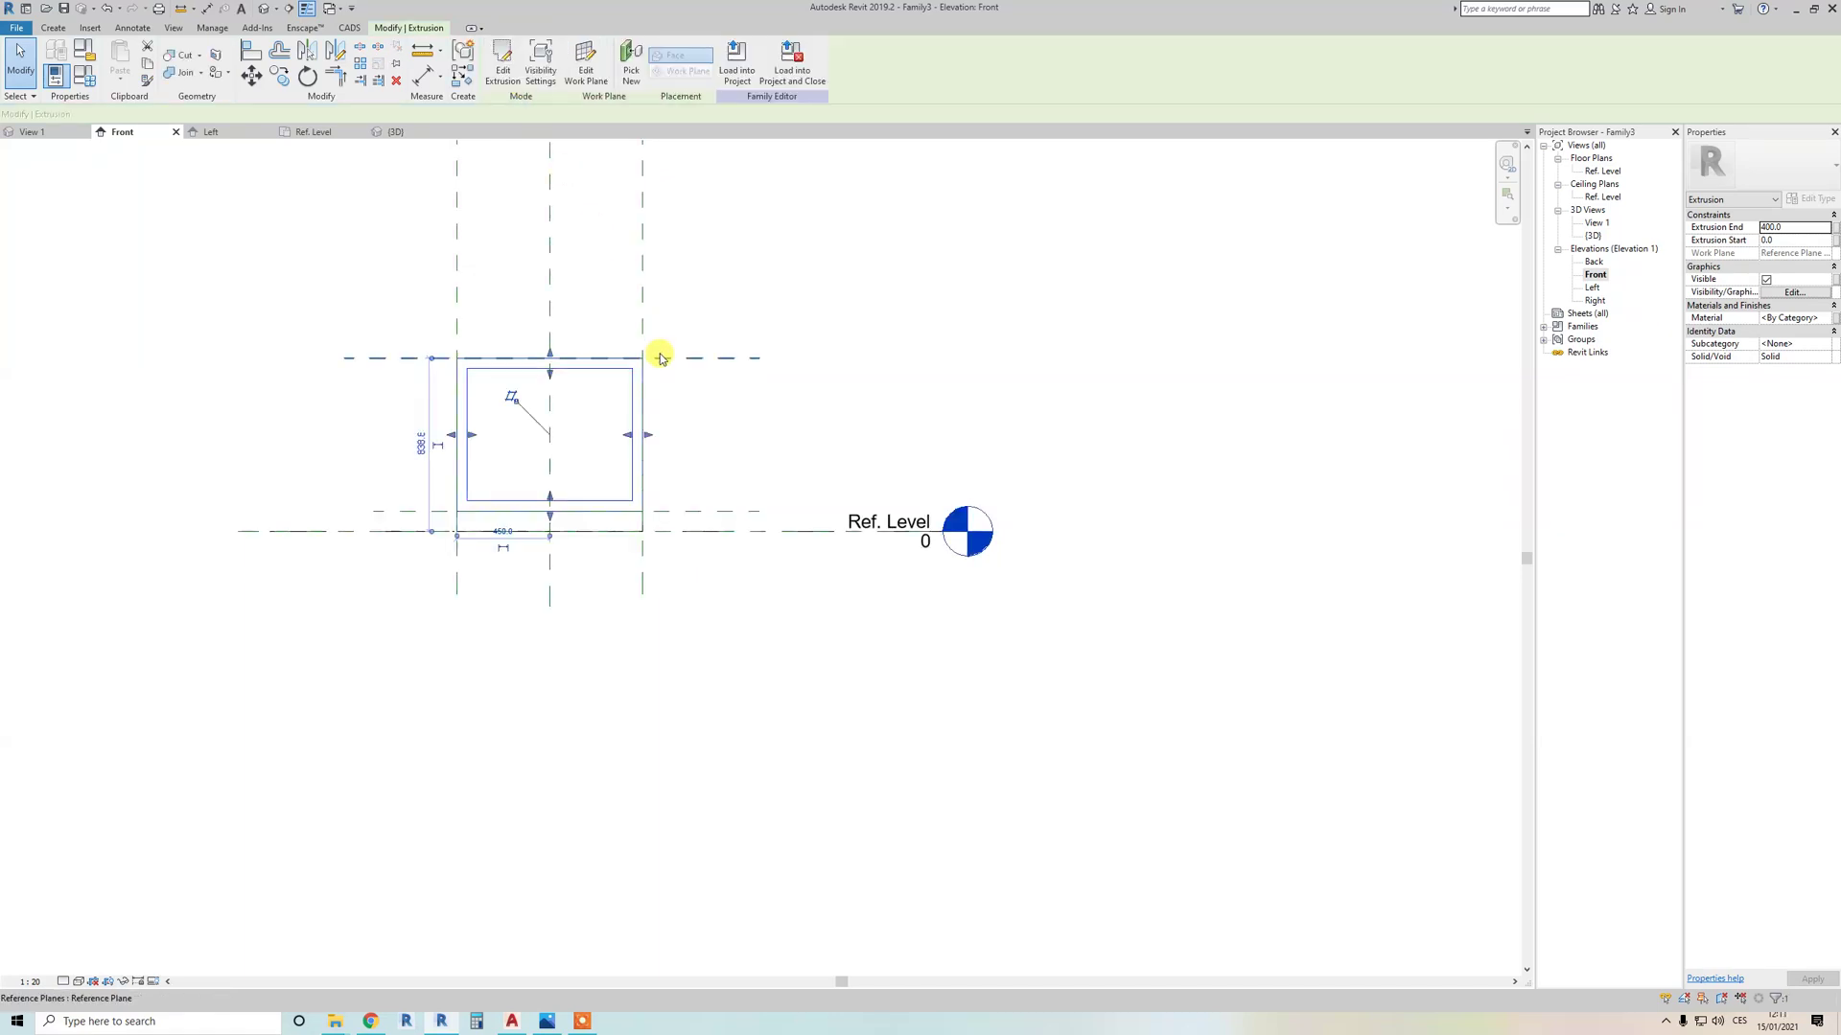
Step: Examine the hollow upper body in the 3D view and set the view's visual style to Shaded
key("3")
key("d")
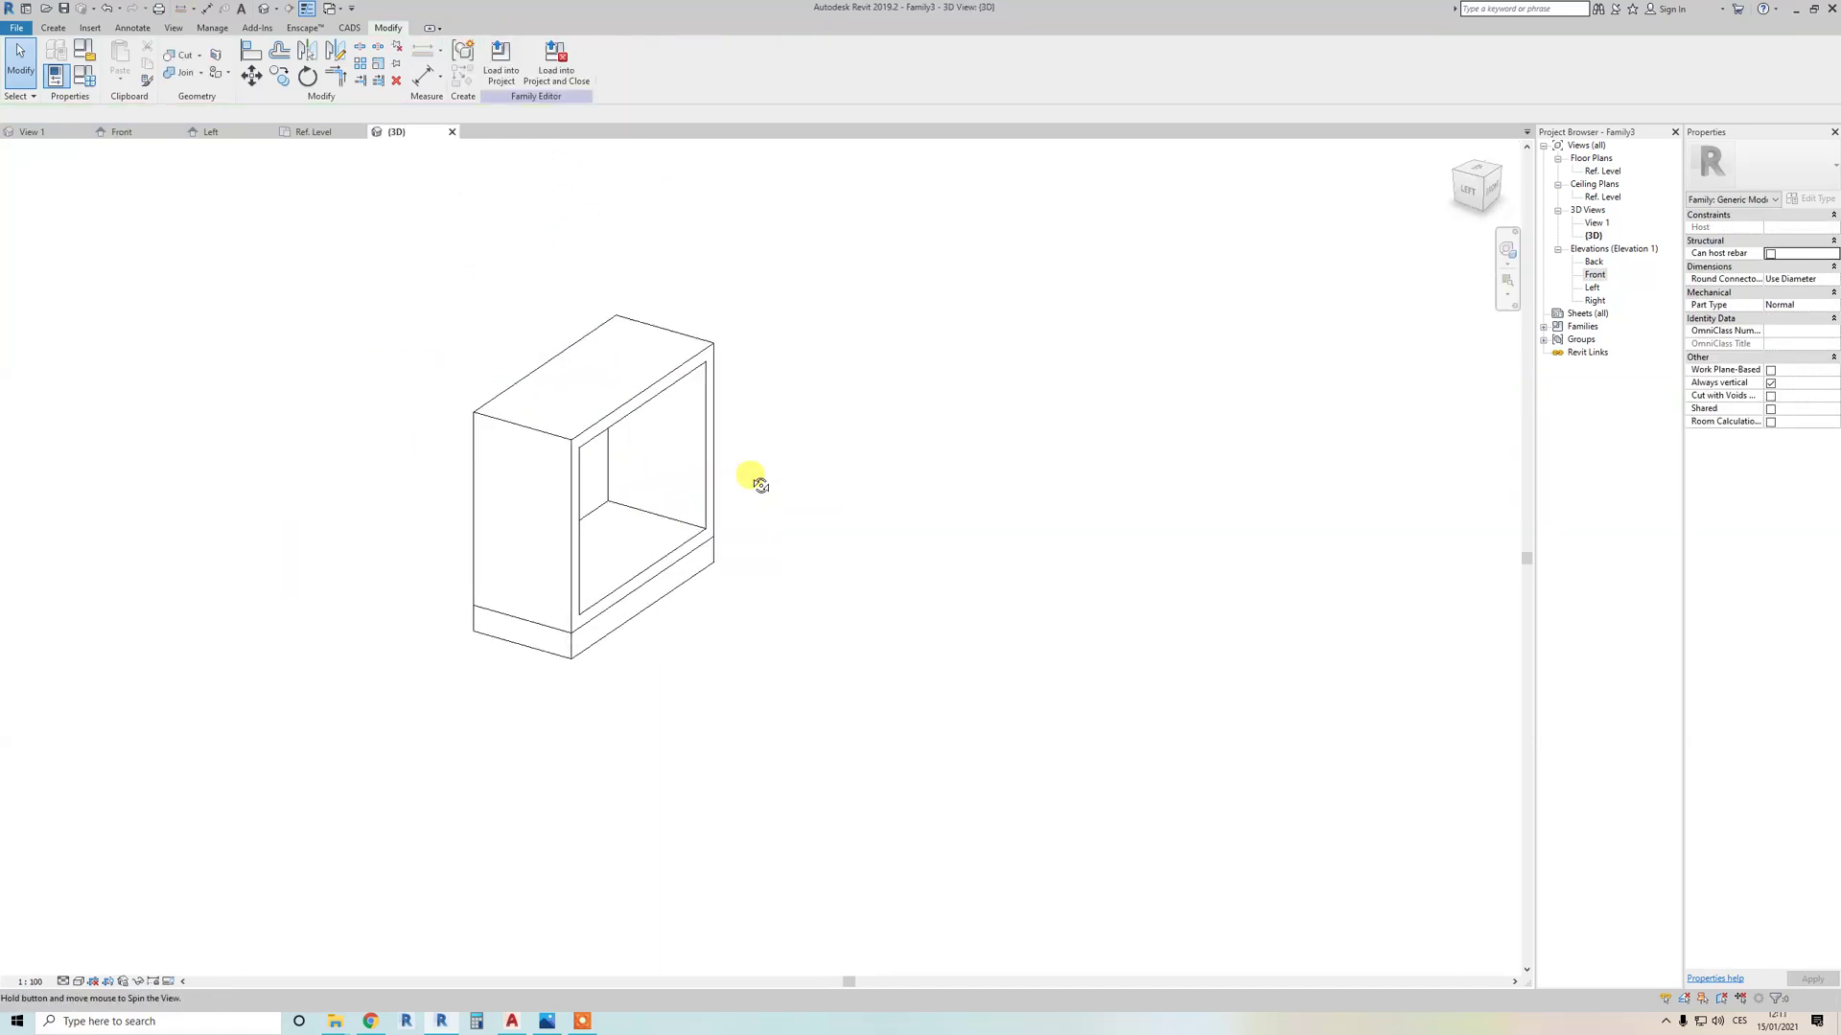
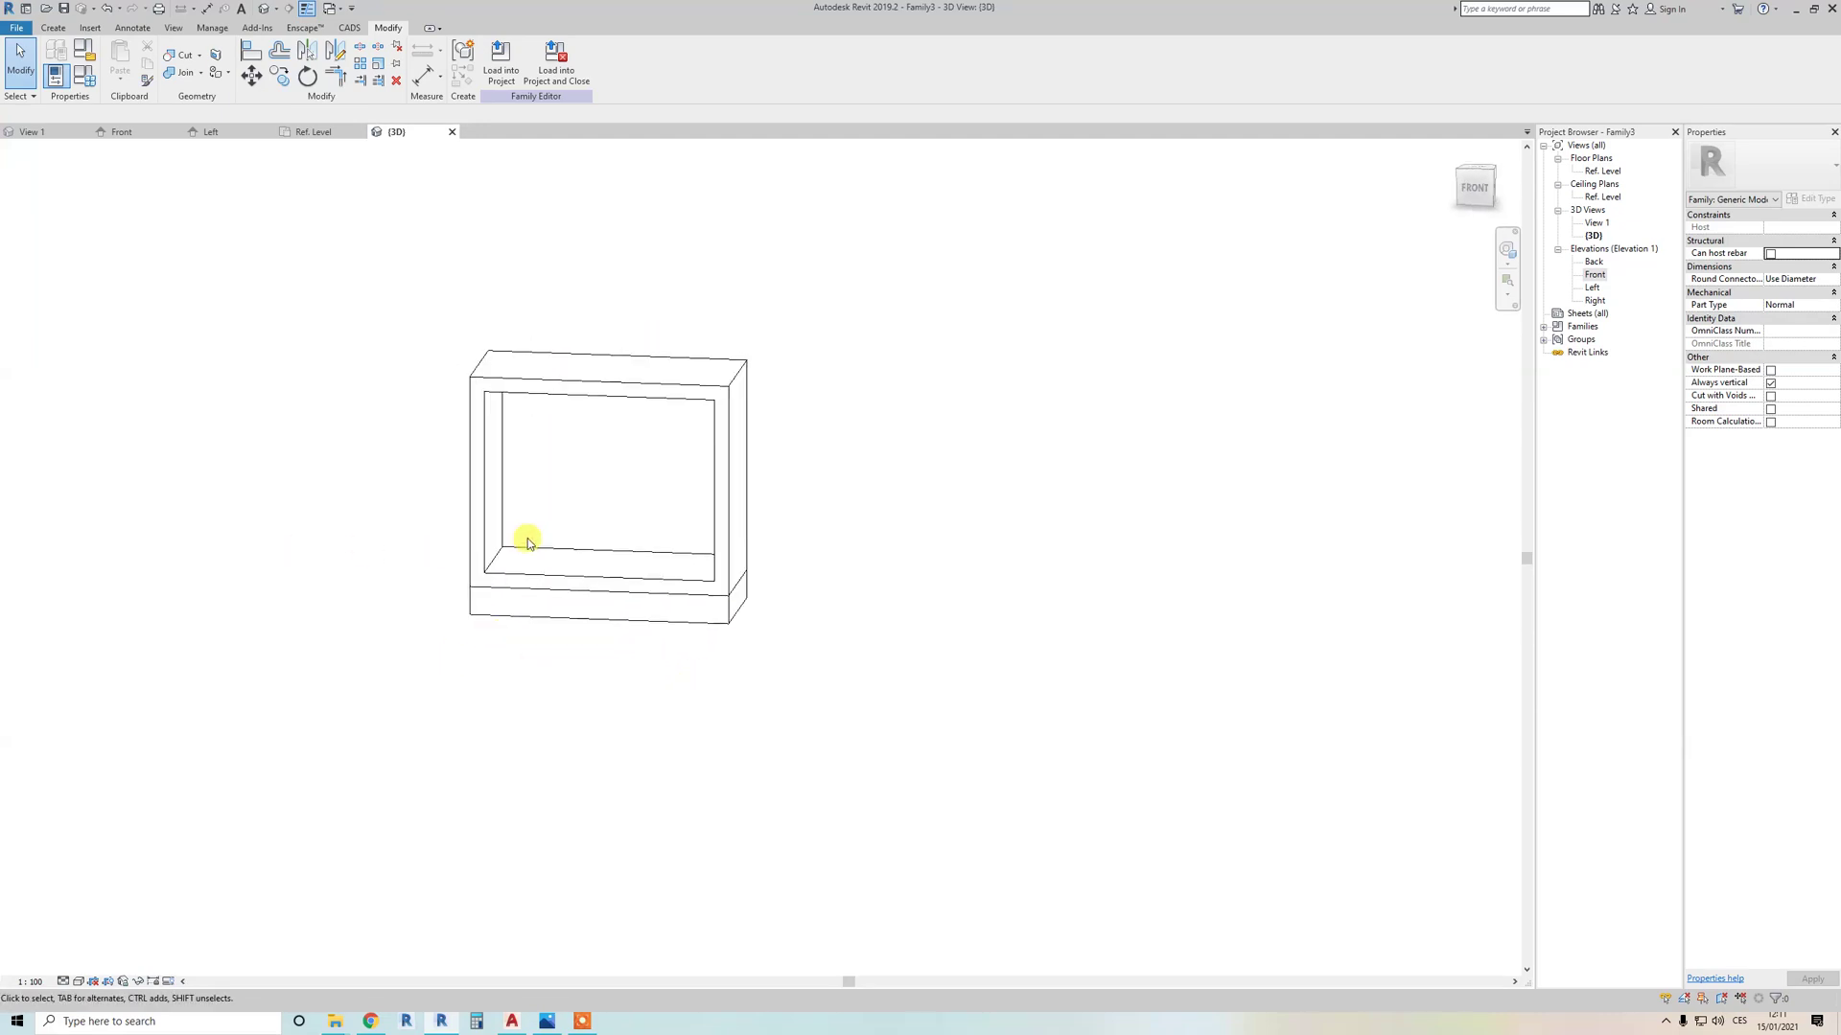
middle_click_drag(517, 571, 633, 522, "shift")
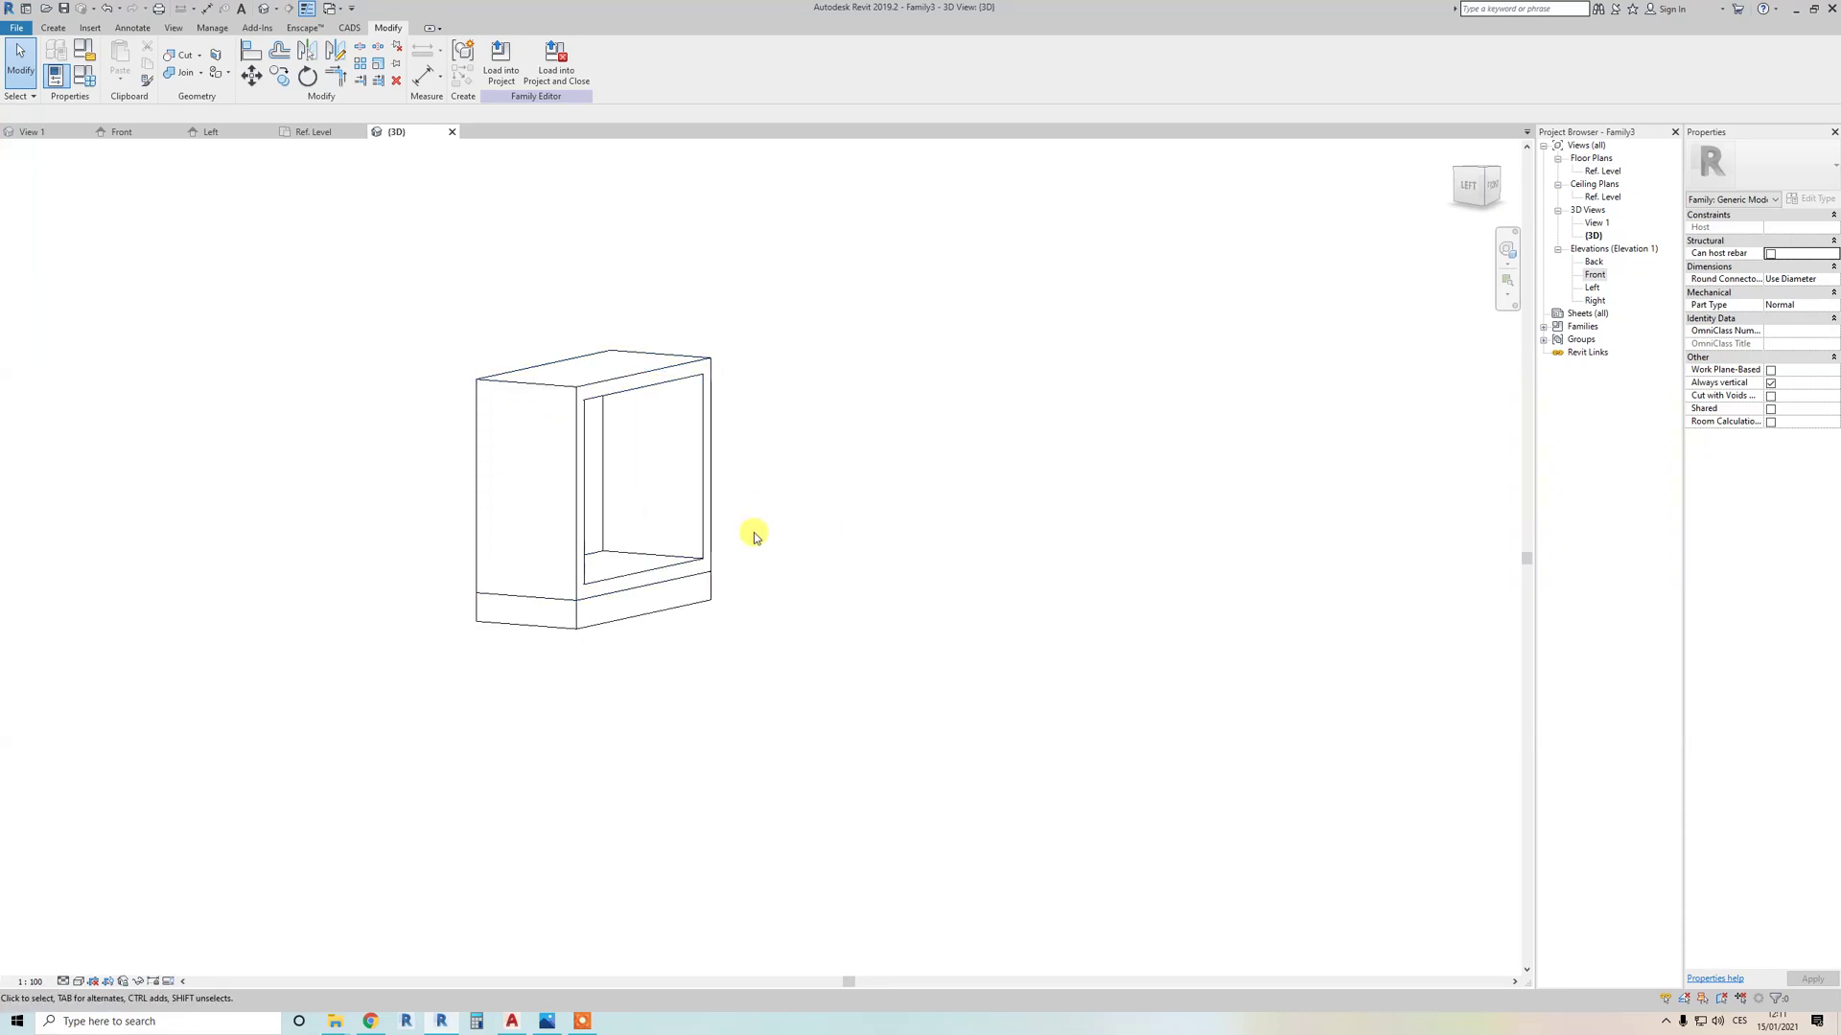
middle_click_drag(772, 476, 301, 908, "shift")
left_click(73, 984)
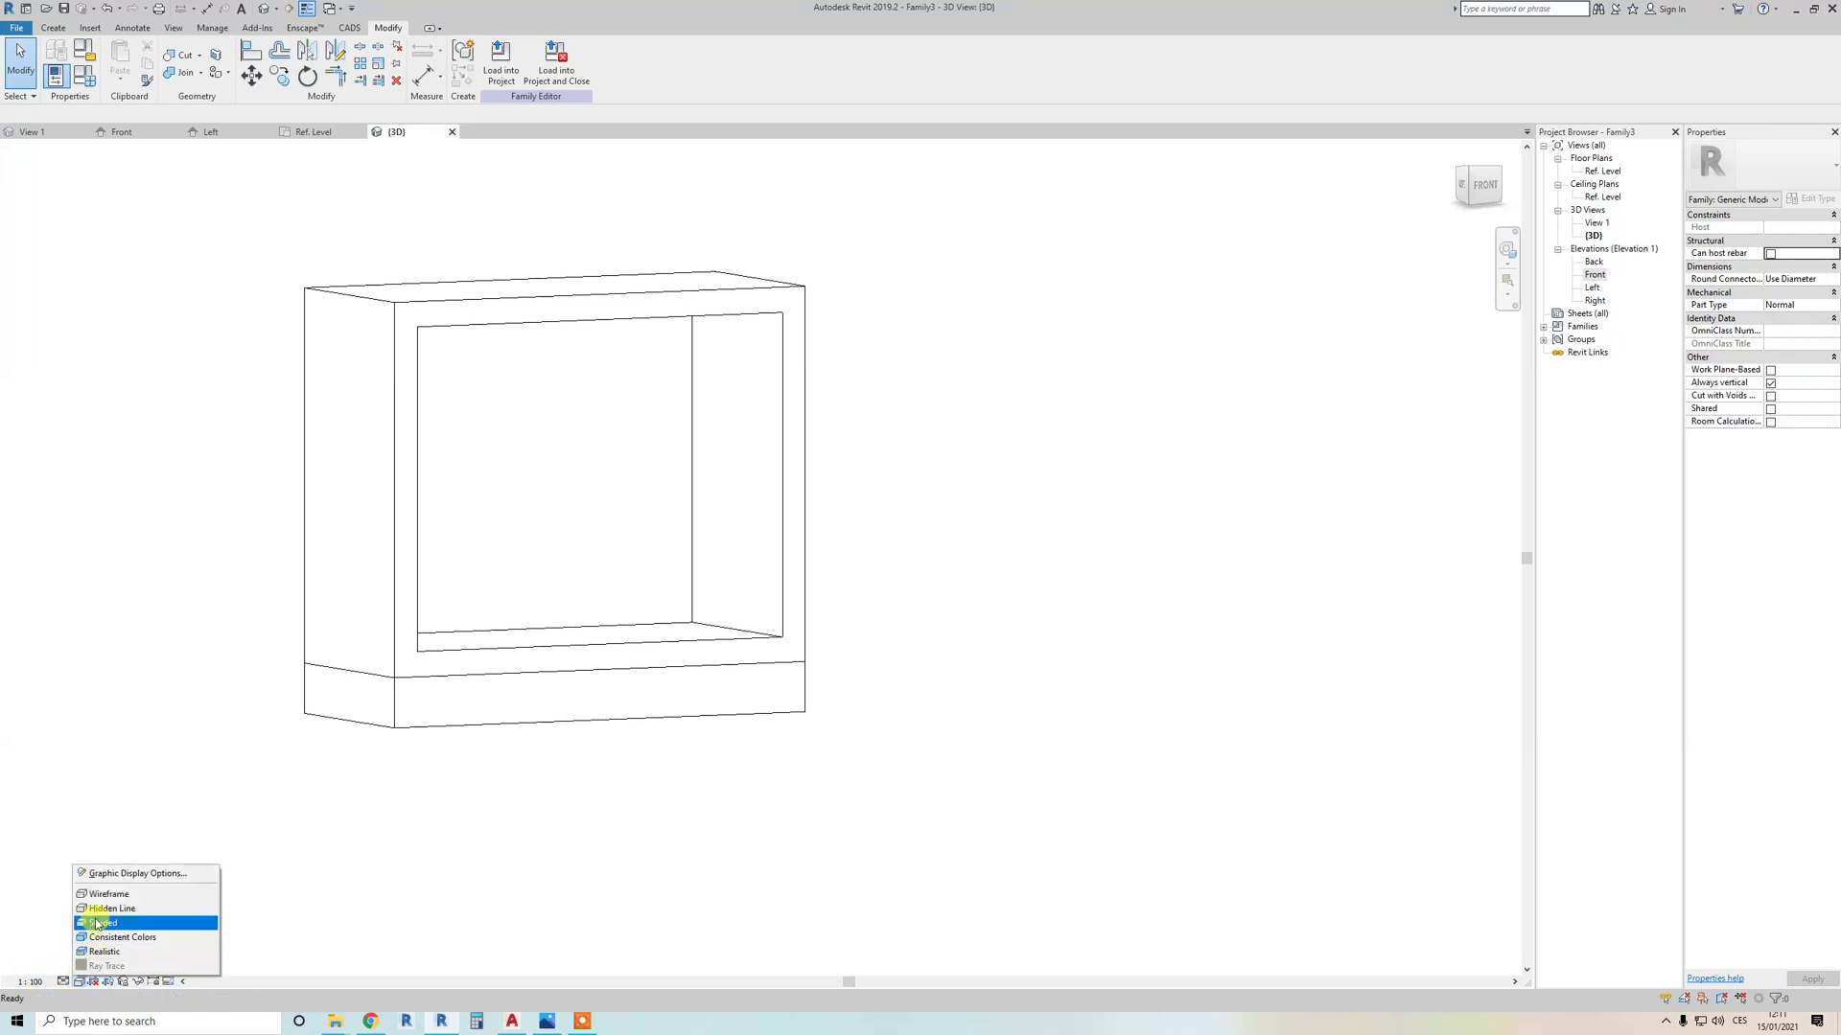
left_click(105, 925)
mouse_move(493, 563)
middle_mouse_down("shift")
mouse_move(593, 629)
mouse_move(661, 521)
middle_mouse_up("shift")
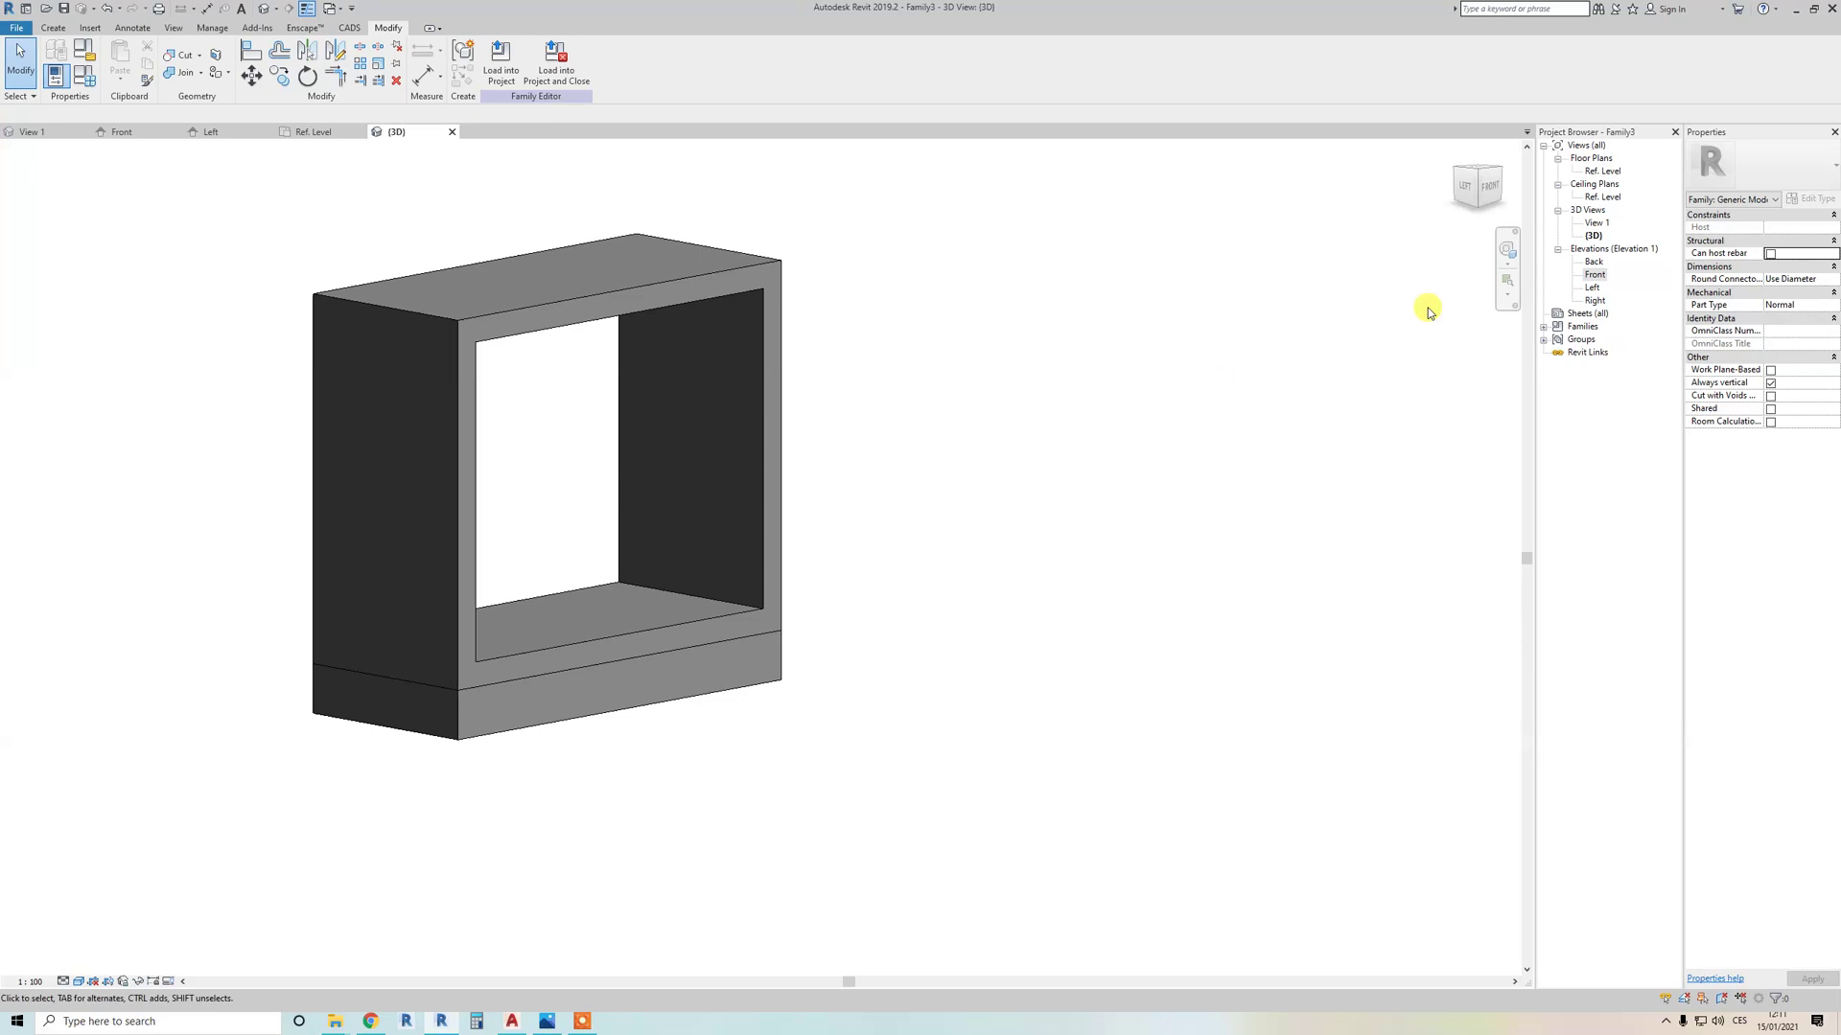
Step: Delete the inner rectangle from the upper extrusion's sketch in the Front elevation and finish the edit
double_click(1596, 275)
scroll(600, 379, "up", 3)
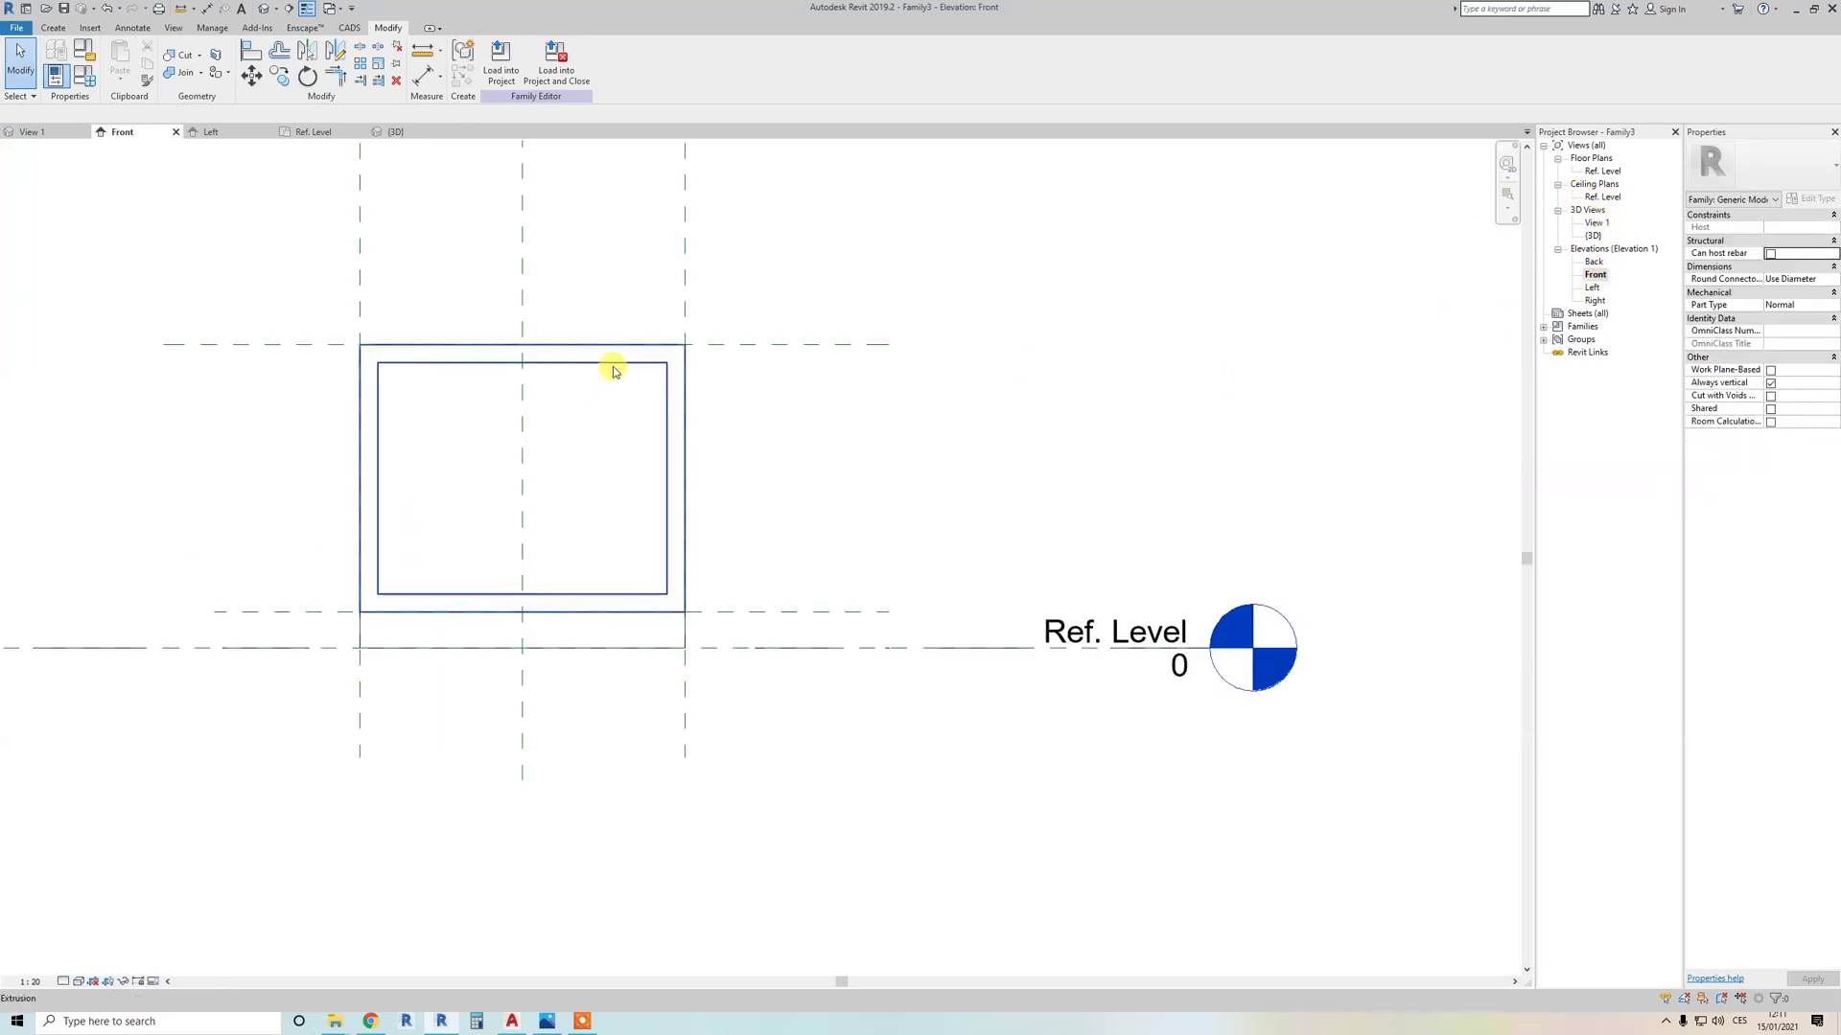
double_click(615, 371)
key("Tab")
left_click(403, 364)
key("Delete")
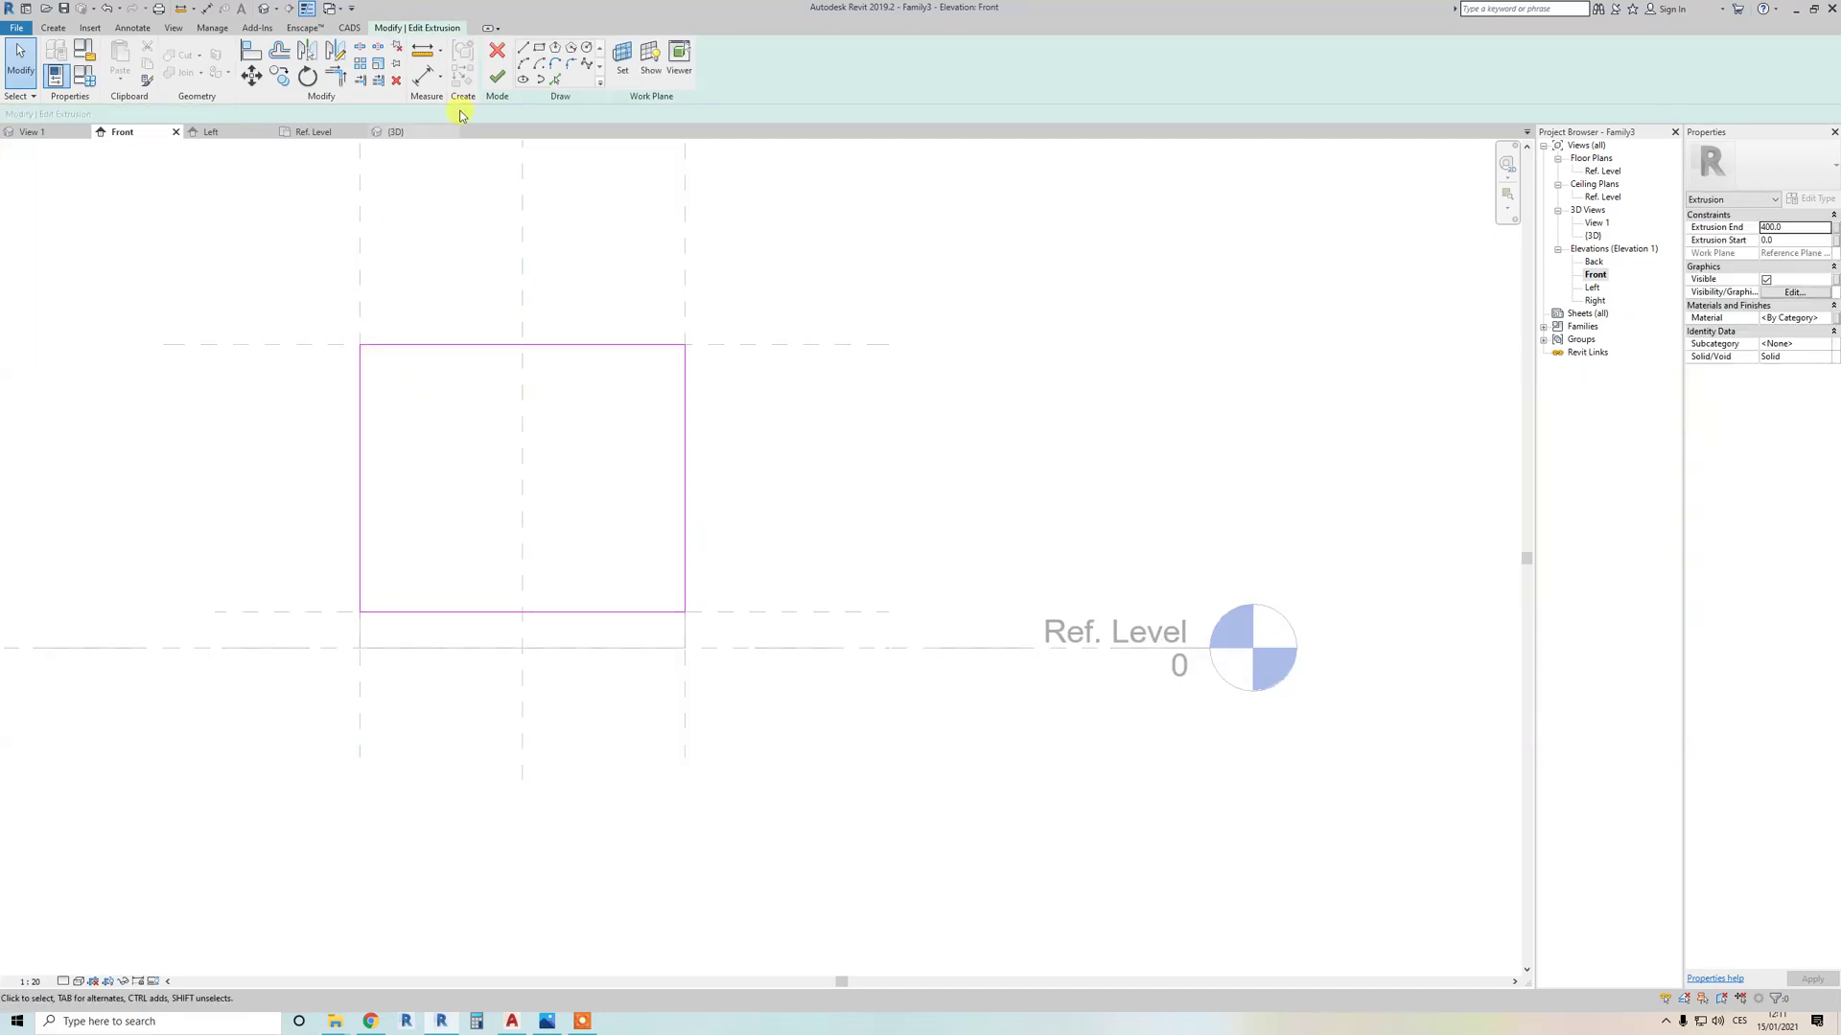
left_click(495, 77)
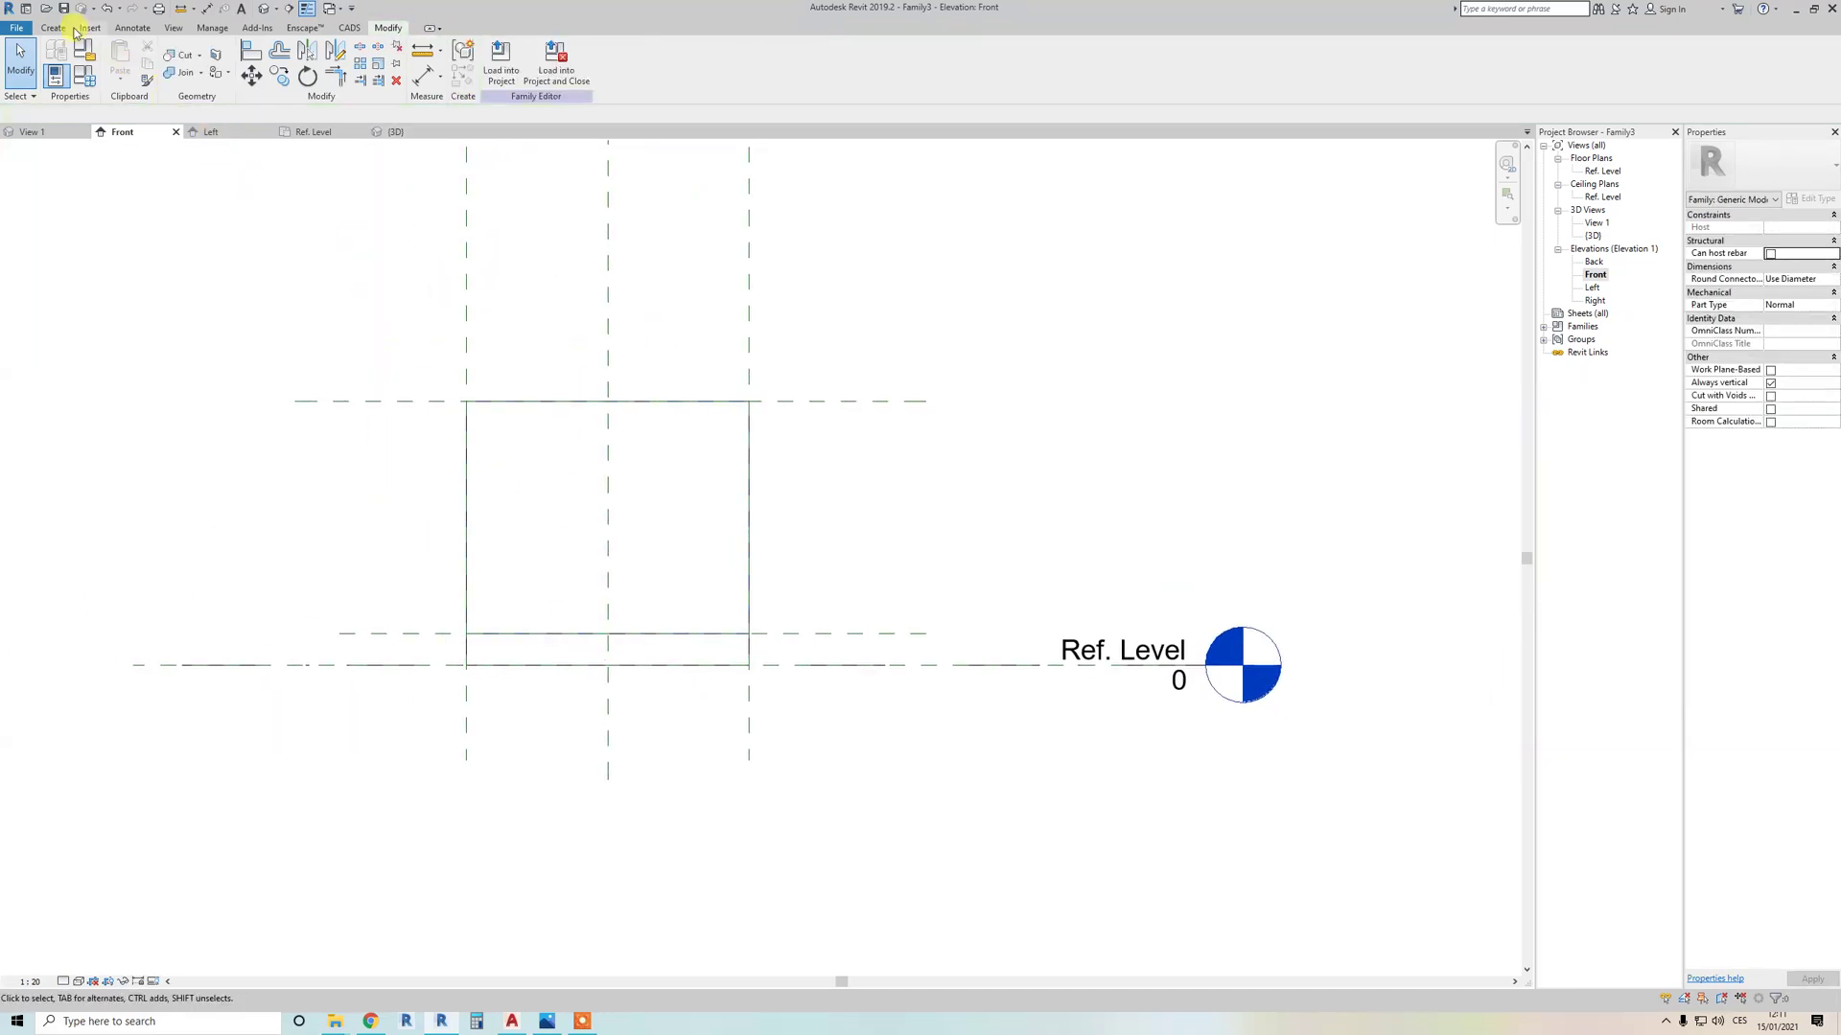
Step: Start a void extrusion and sketch a rectangle offset 50 inward from the upper body's corners
left_click(279, 62)
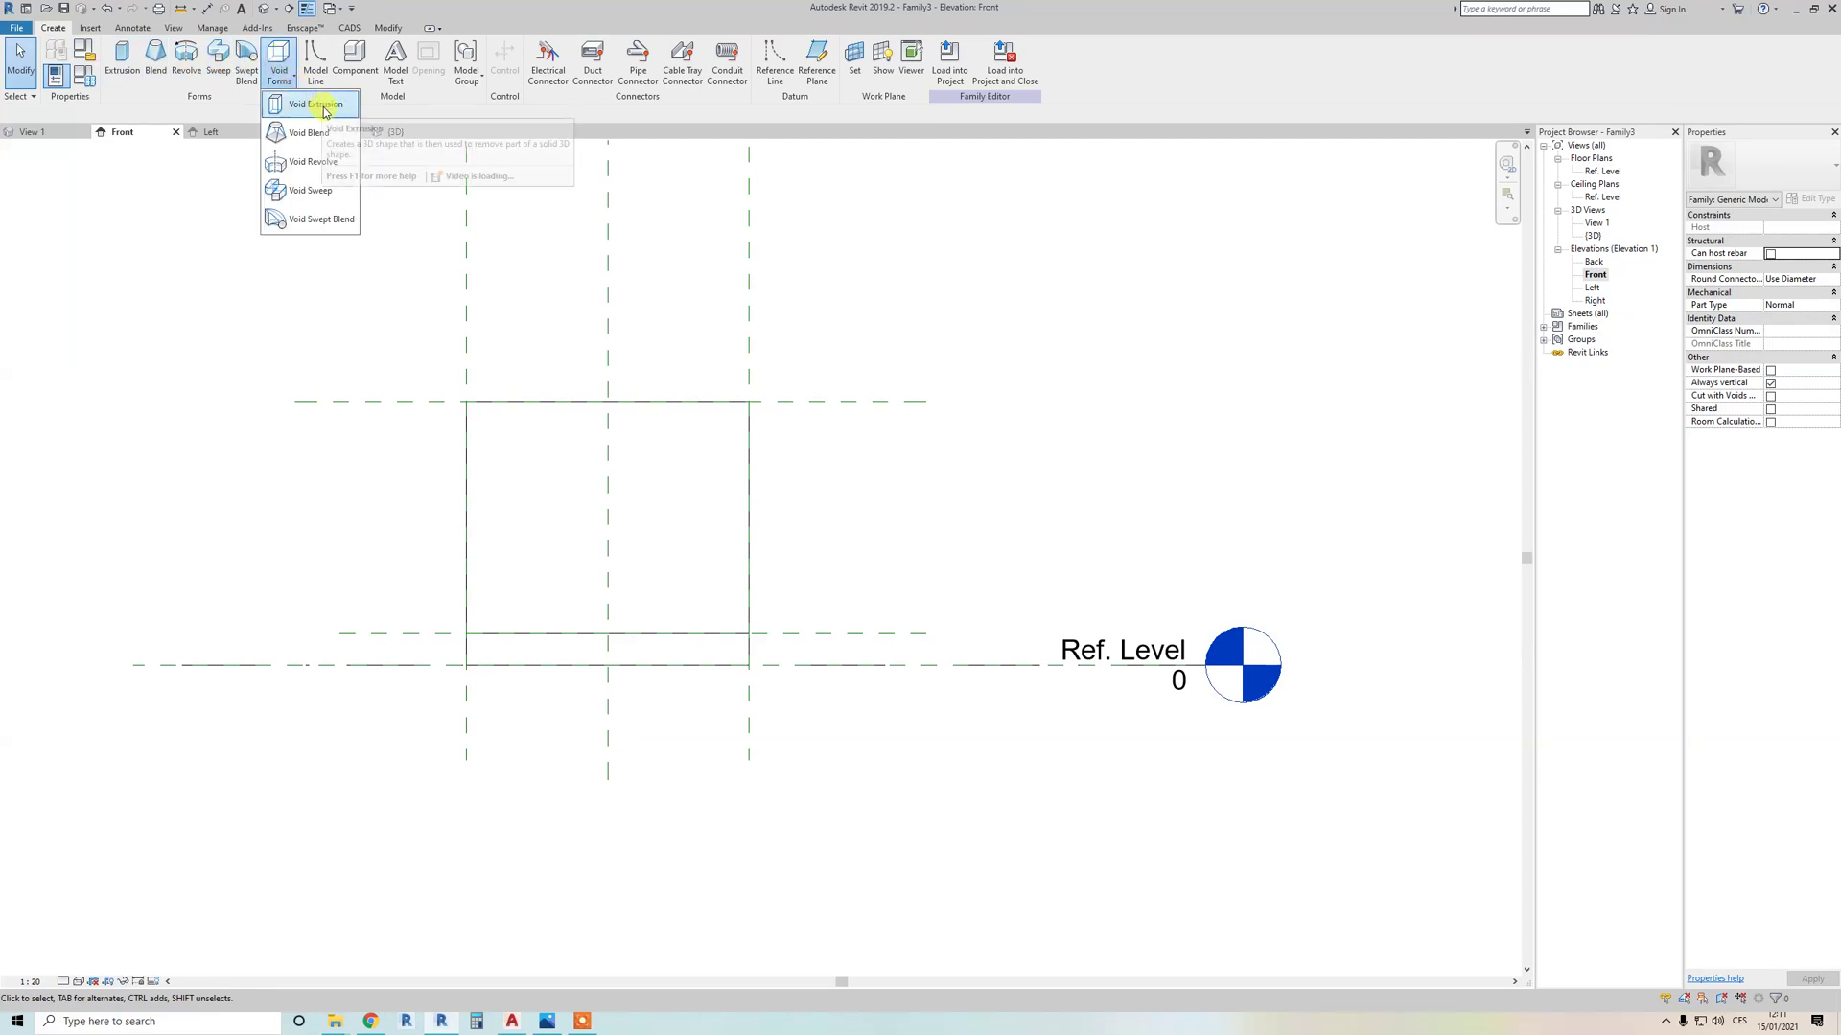
left_click(324, 108)
left_click(537, 53)
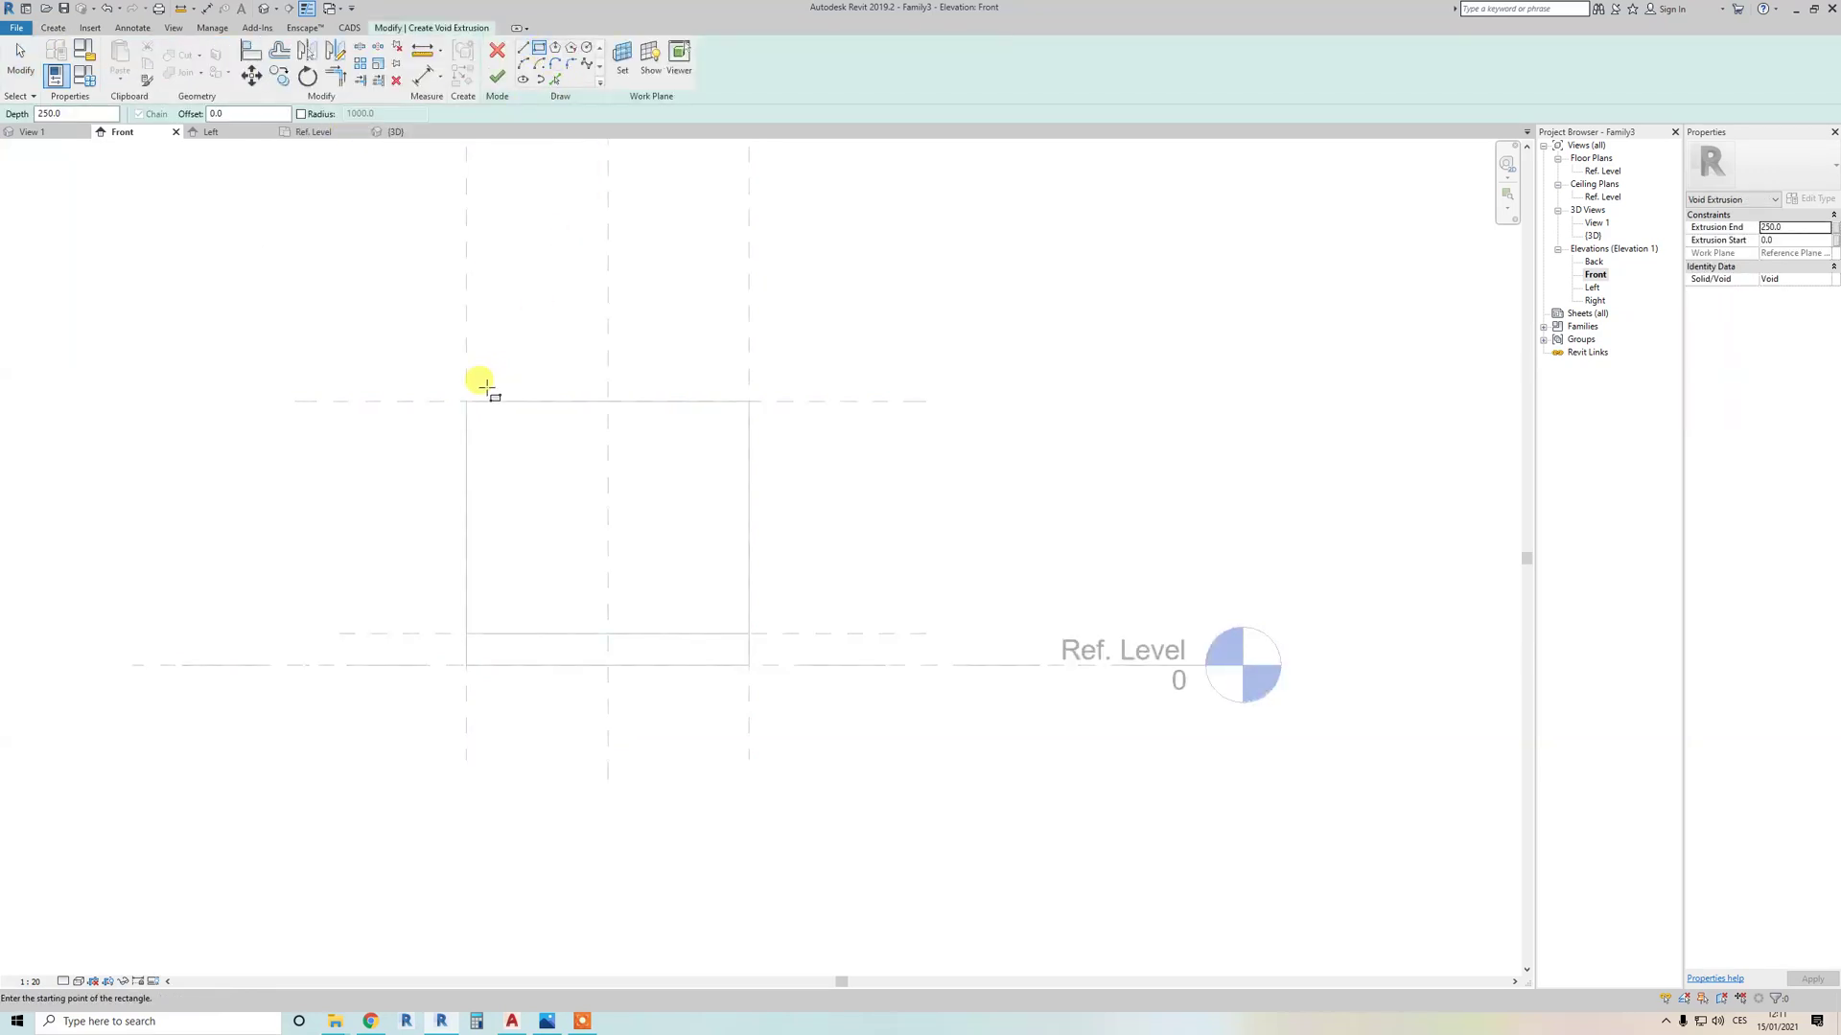
left_click(466, 401)
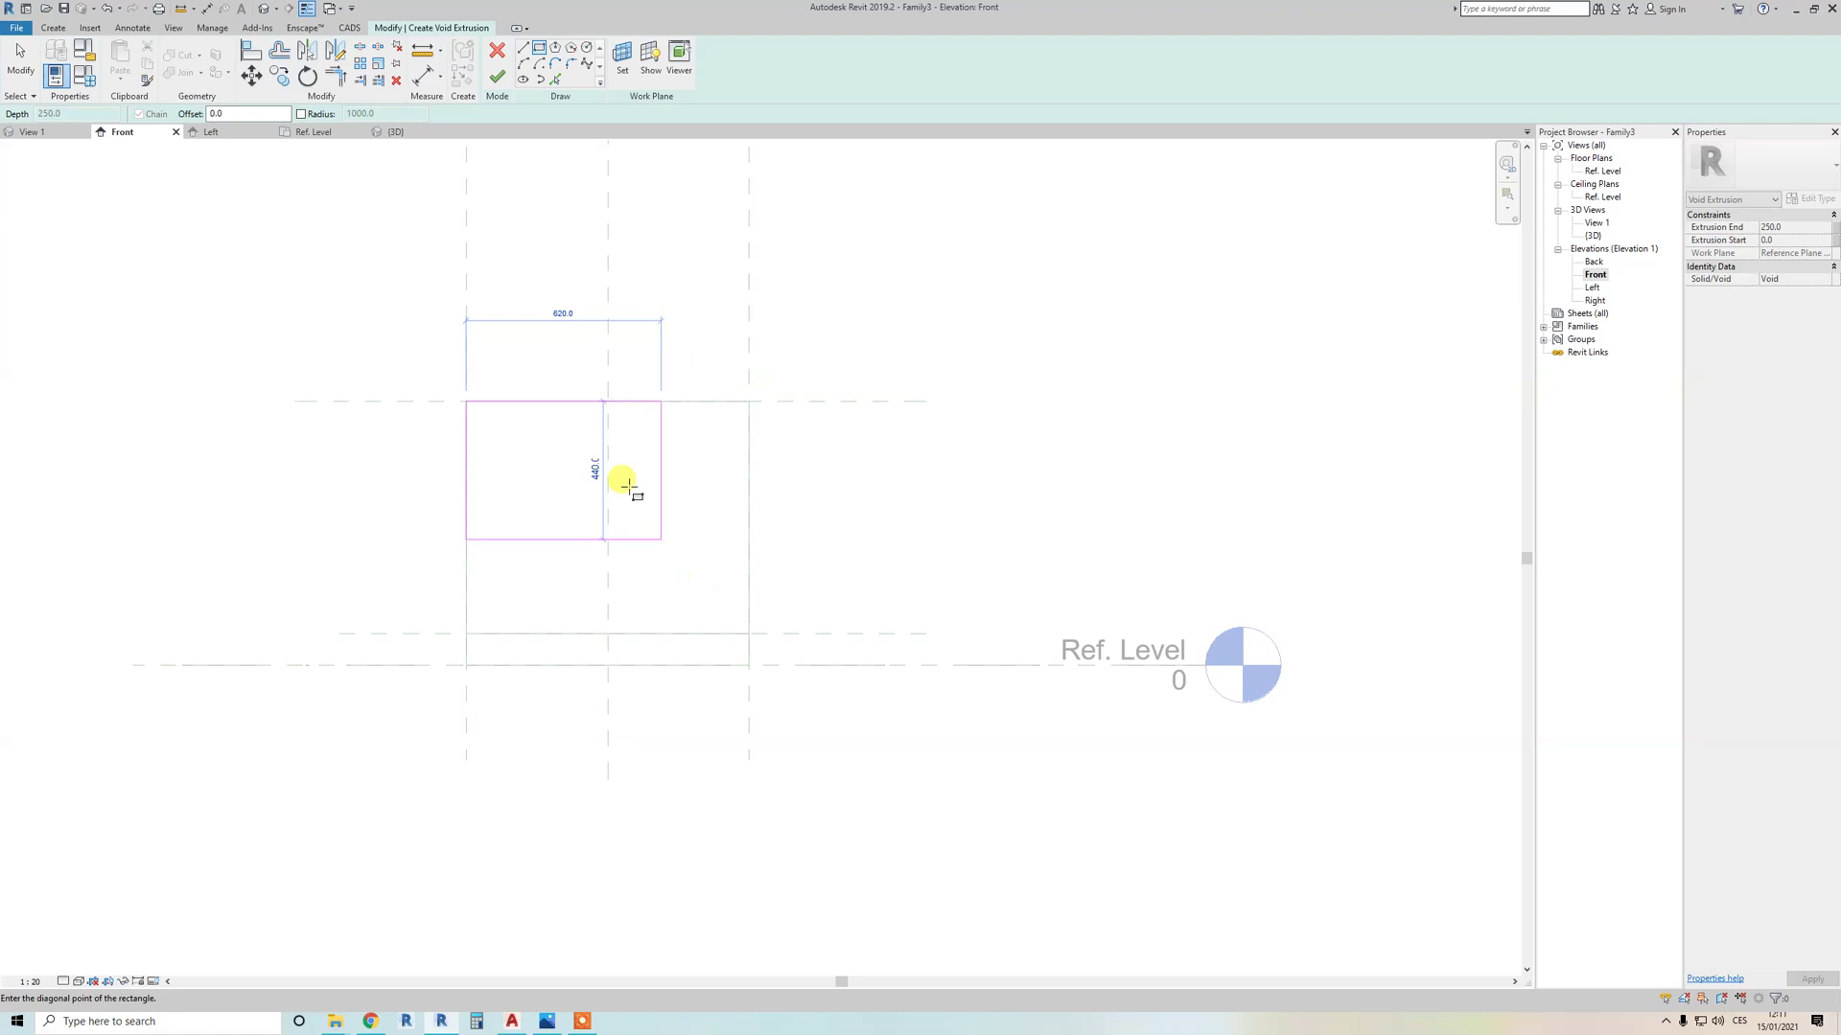
key("Escape")
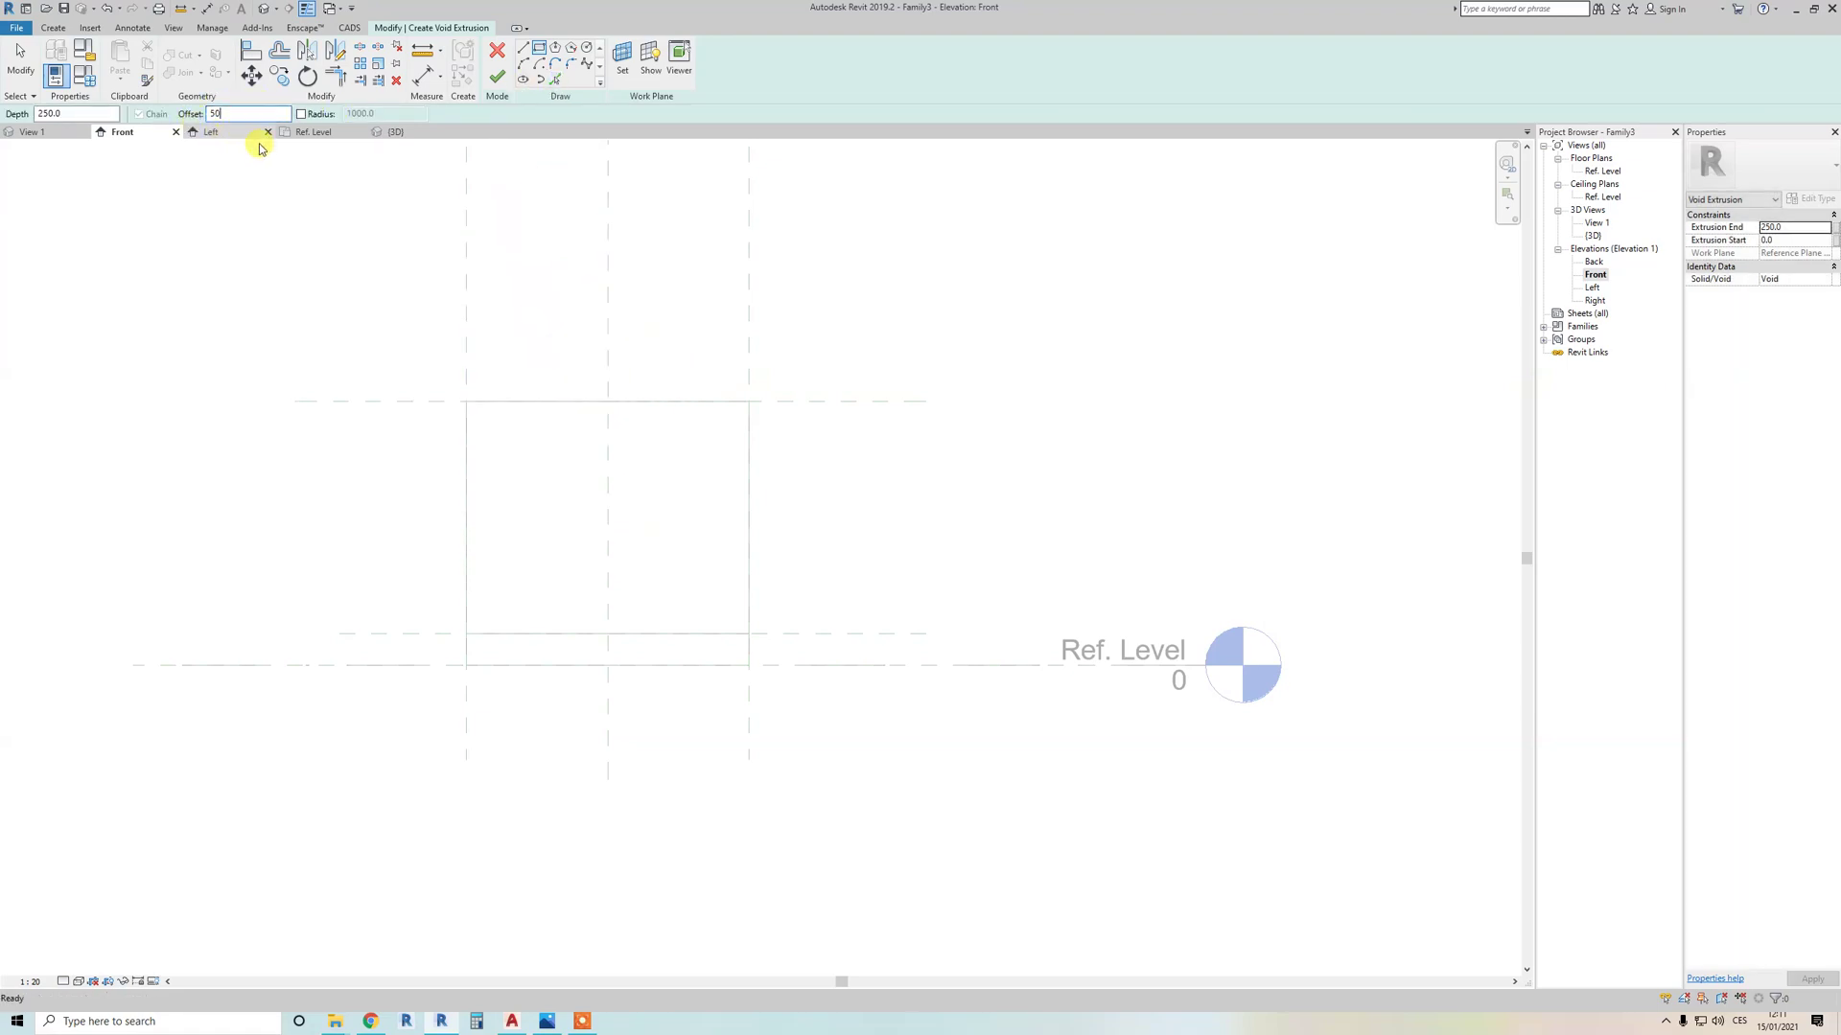
left_click(466, 402)
key("space")
left_click(747, 634)
Step: Add aligned dimensions from the left and top reference planes to the void rectangle's left and top edges
key("d")
key("i")
left_click(467, 353)
left_click(482, 452)
left_click(487, 299)
left_click(499, 416)
left_click(431, 400)
left_click(368, 412)
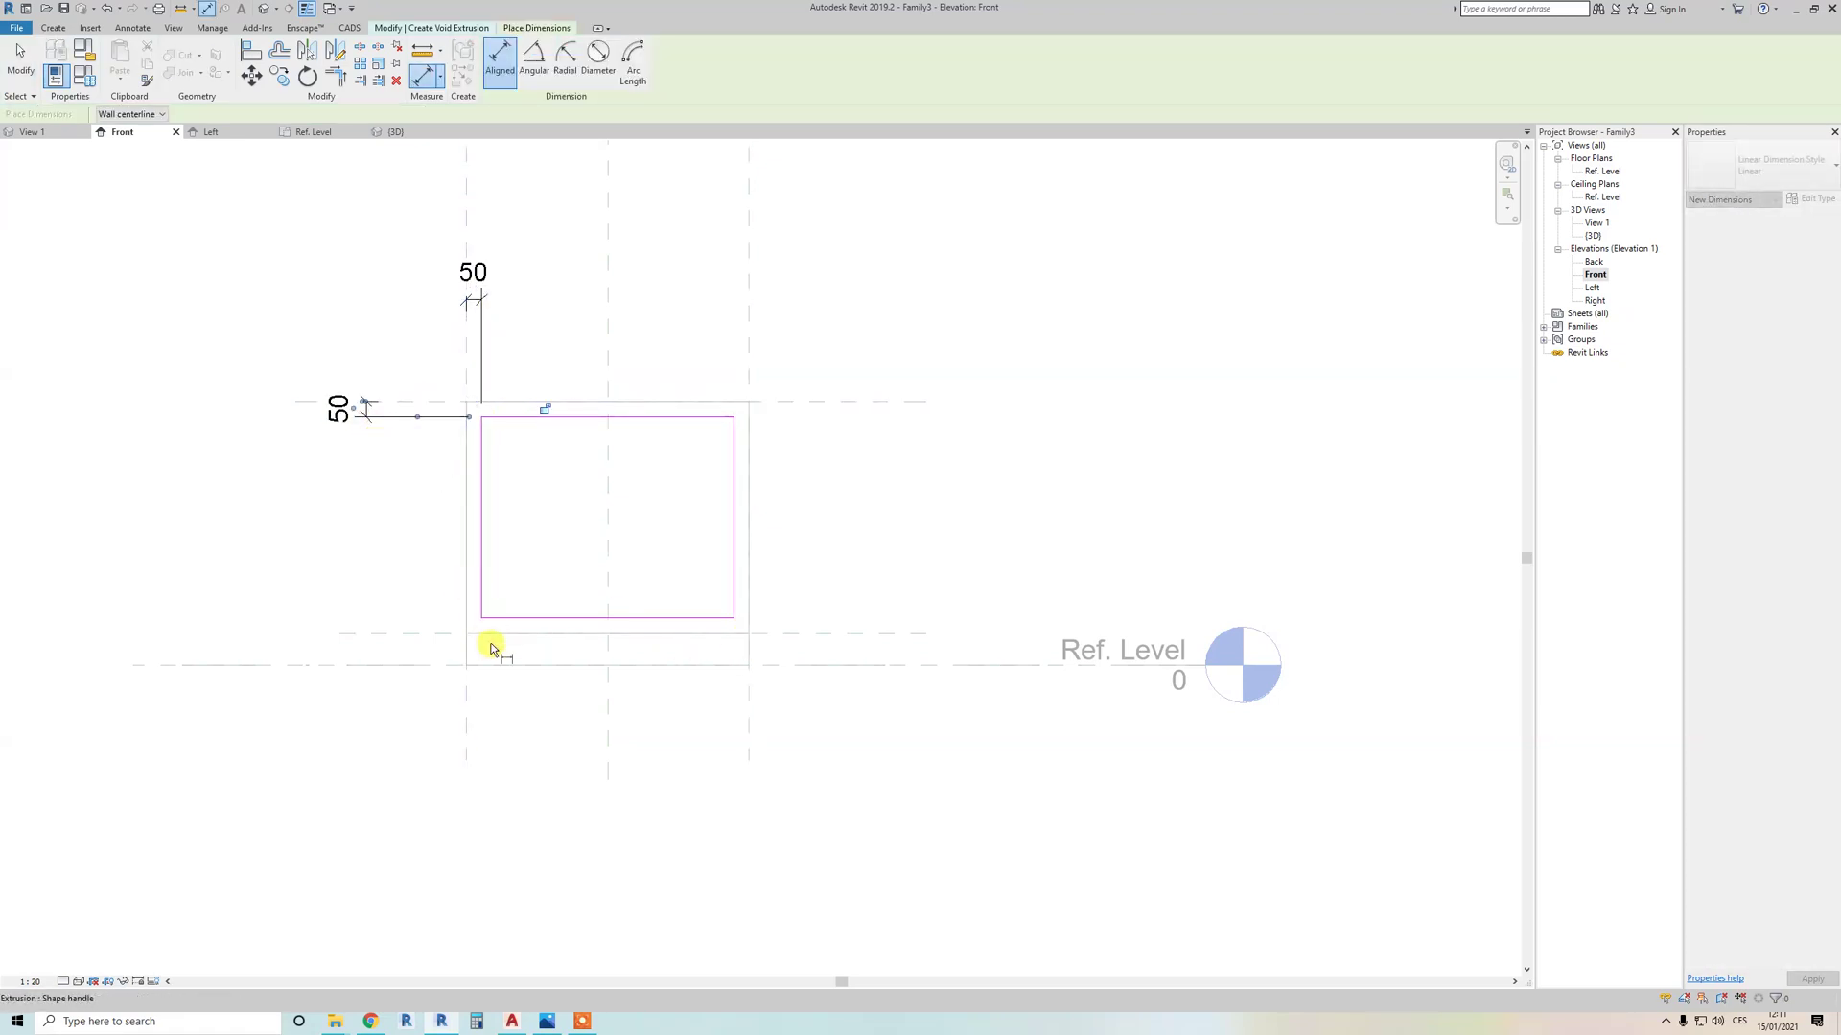
Step: Add aligned dimensions from the void rectangle's bottom and right edges to the body's lower and right boundaries
left_click(487, 618)
left_click(474, 633)
left_click(356, 626)
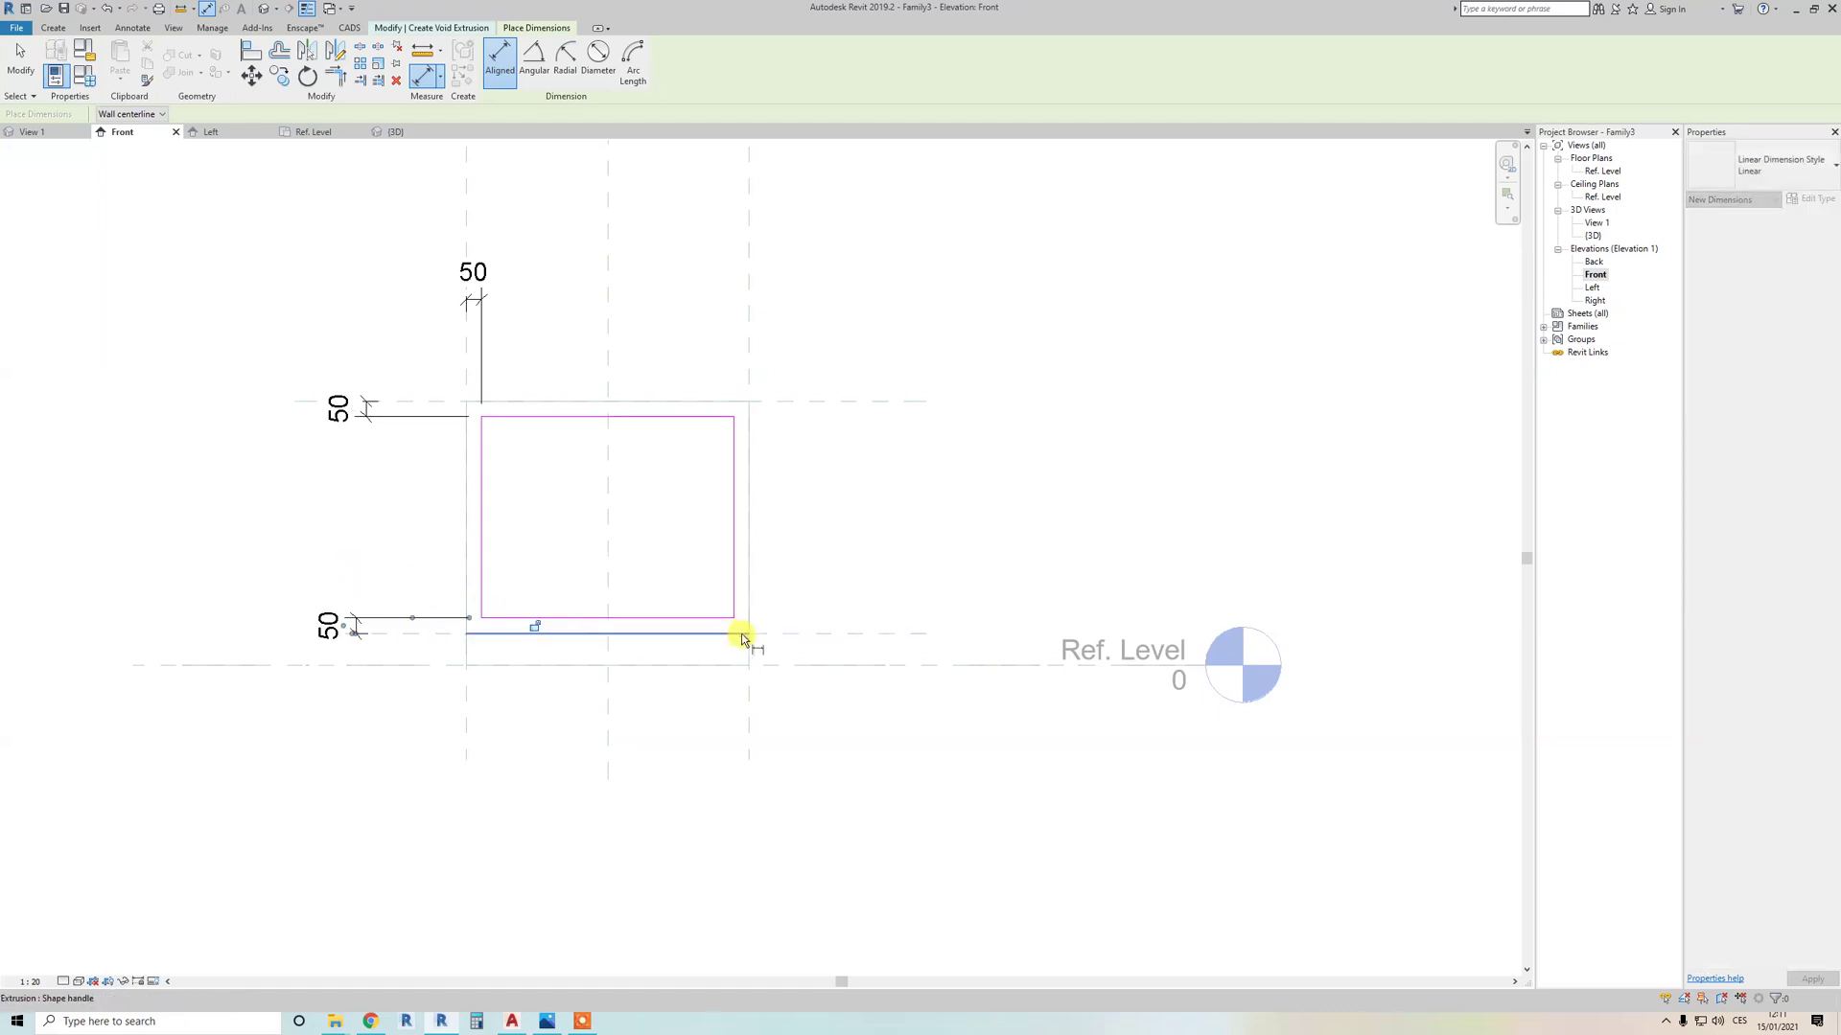
left_click(748, 686)
left_click(735, 601)
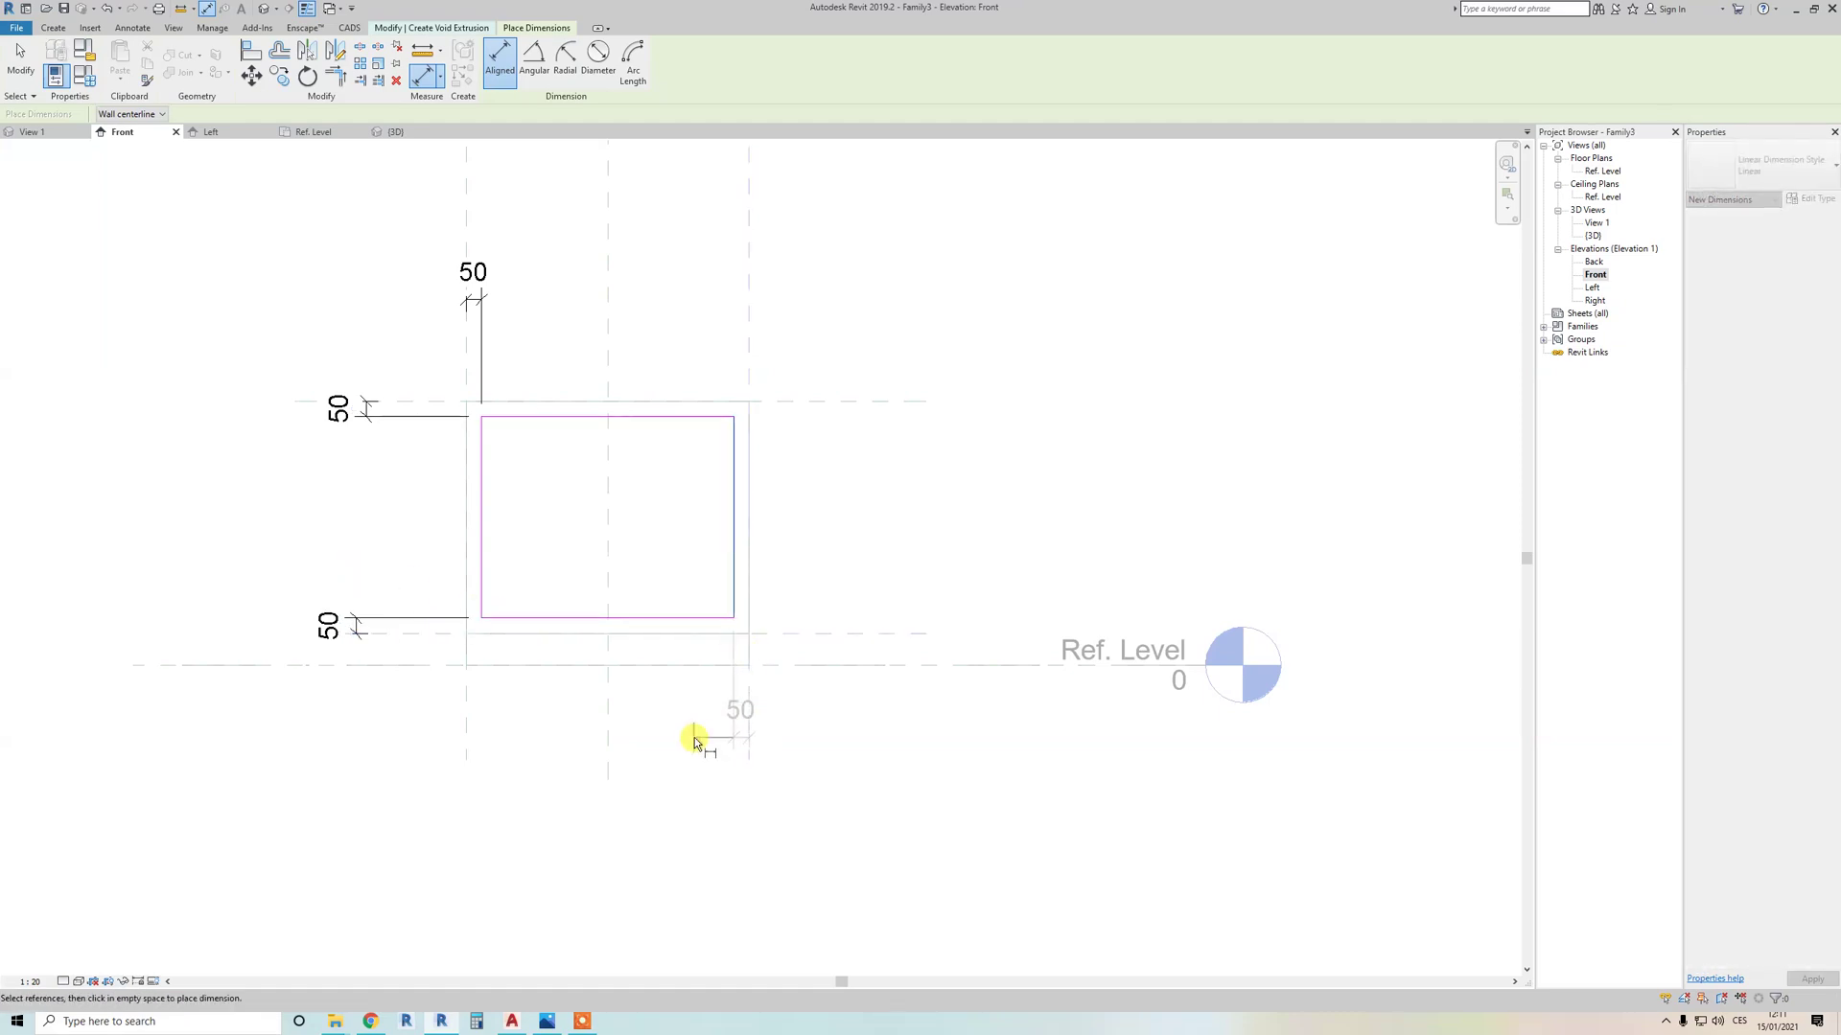
left_click(699, 739)
key("Escape")
key("Escape")
Step: Label all four void rectangle offset dimensions with the "D of Inside" parameter and finish the void extrusion
left_click(742, 721)
left_click(326, 623, "ctrl")
left_click(373, 376, "ctrl")
left_click(472, 273, "ctrl")
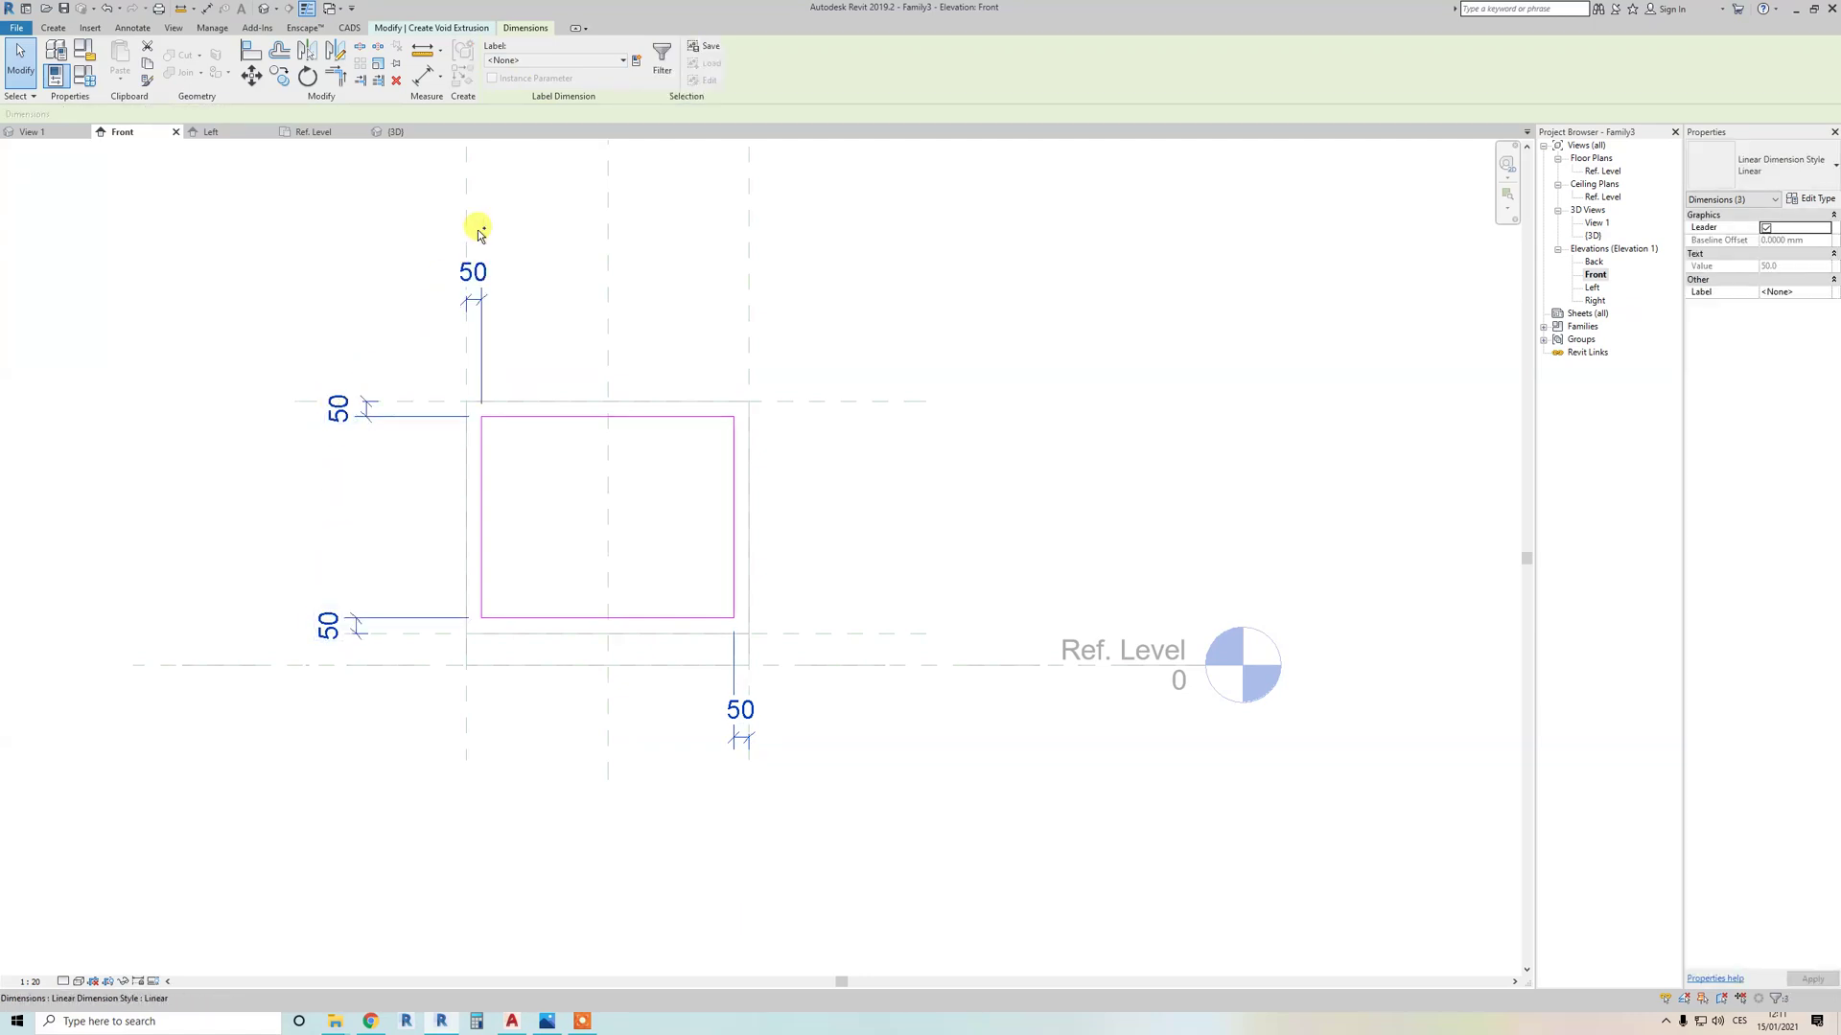
left_click(556, 60)
left_click(551, 127)
scroll(422, 369, "down", 2)
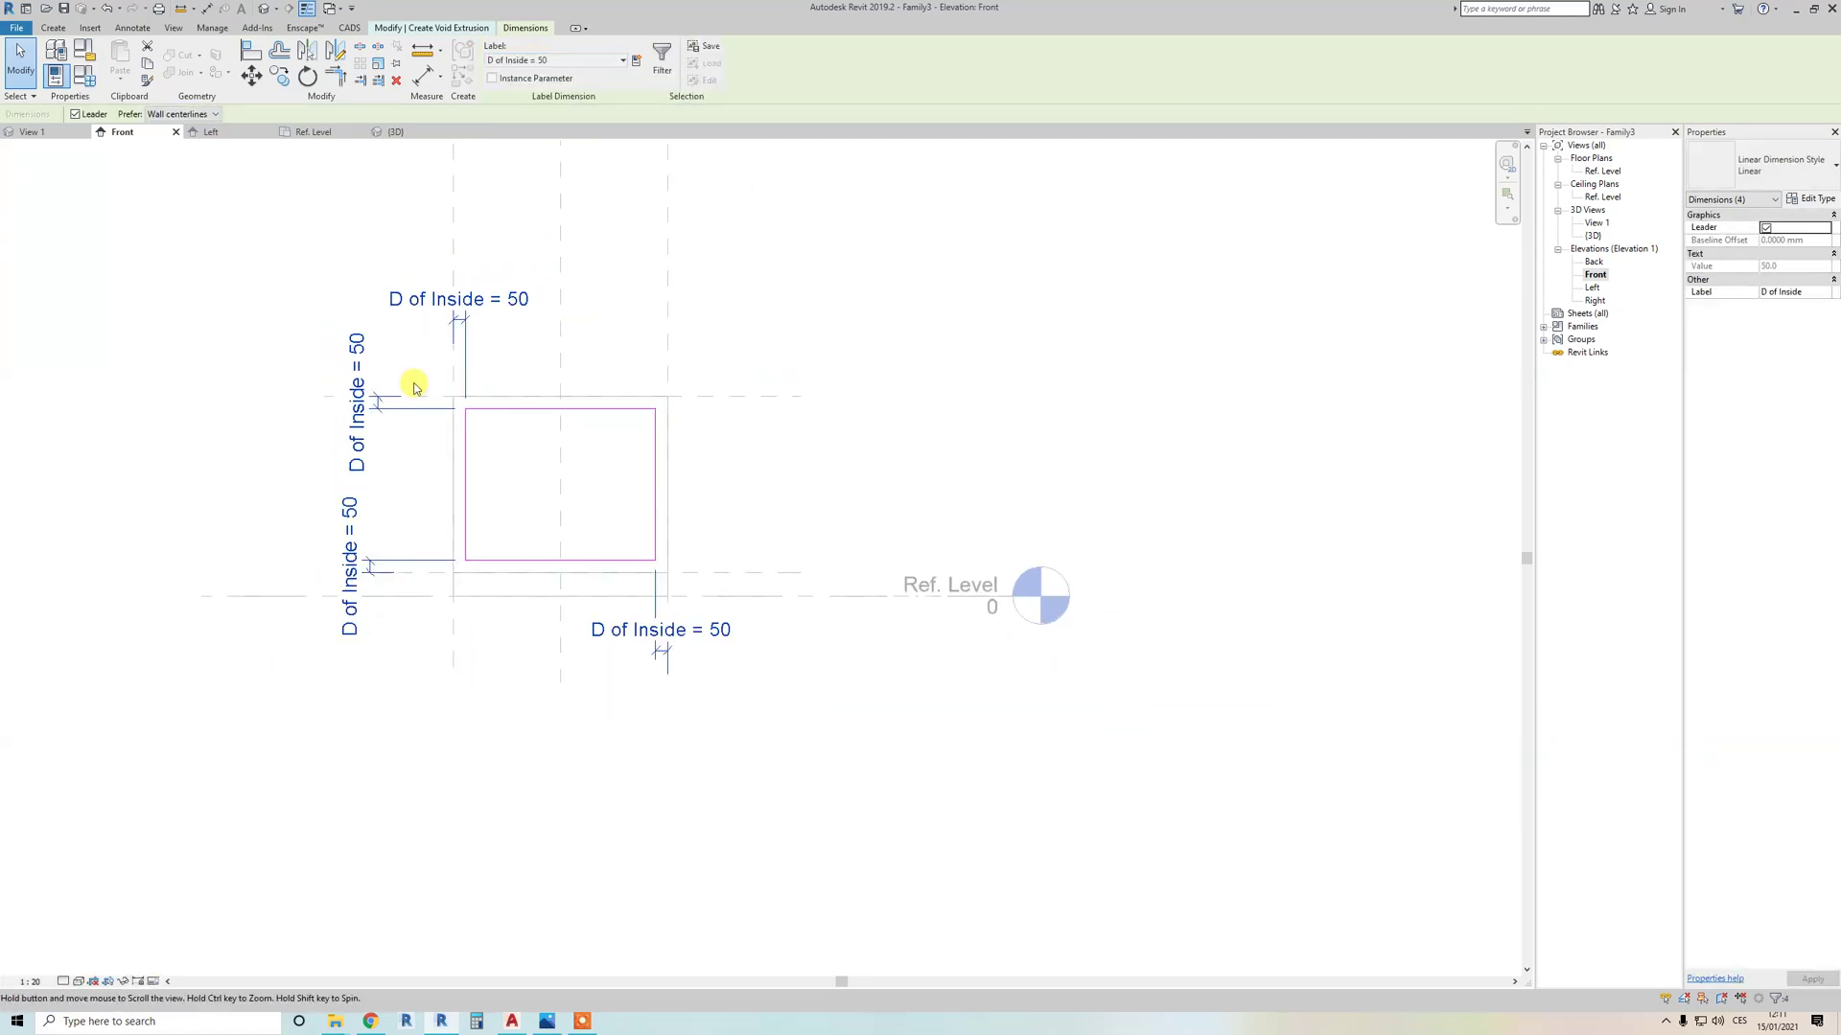
key("Escape")
left_click(497, 78)
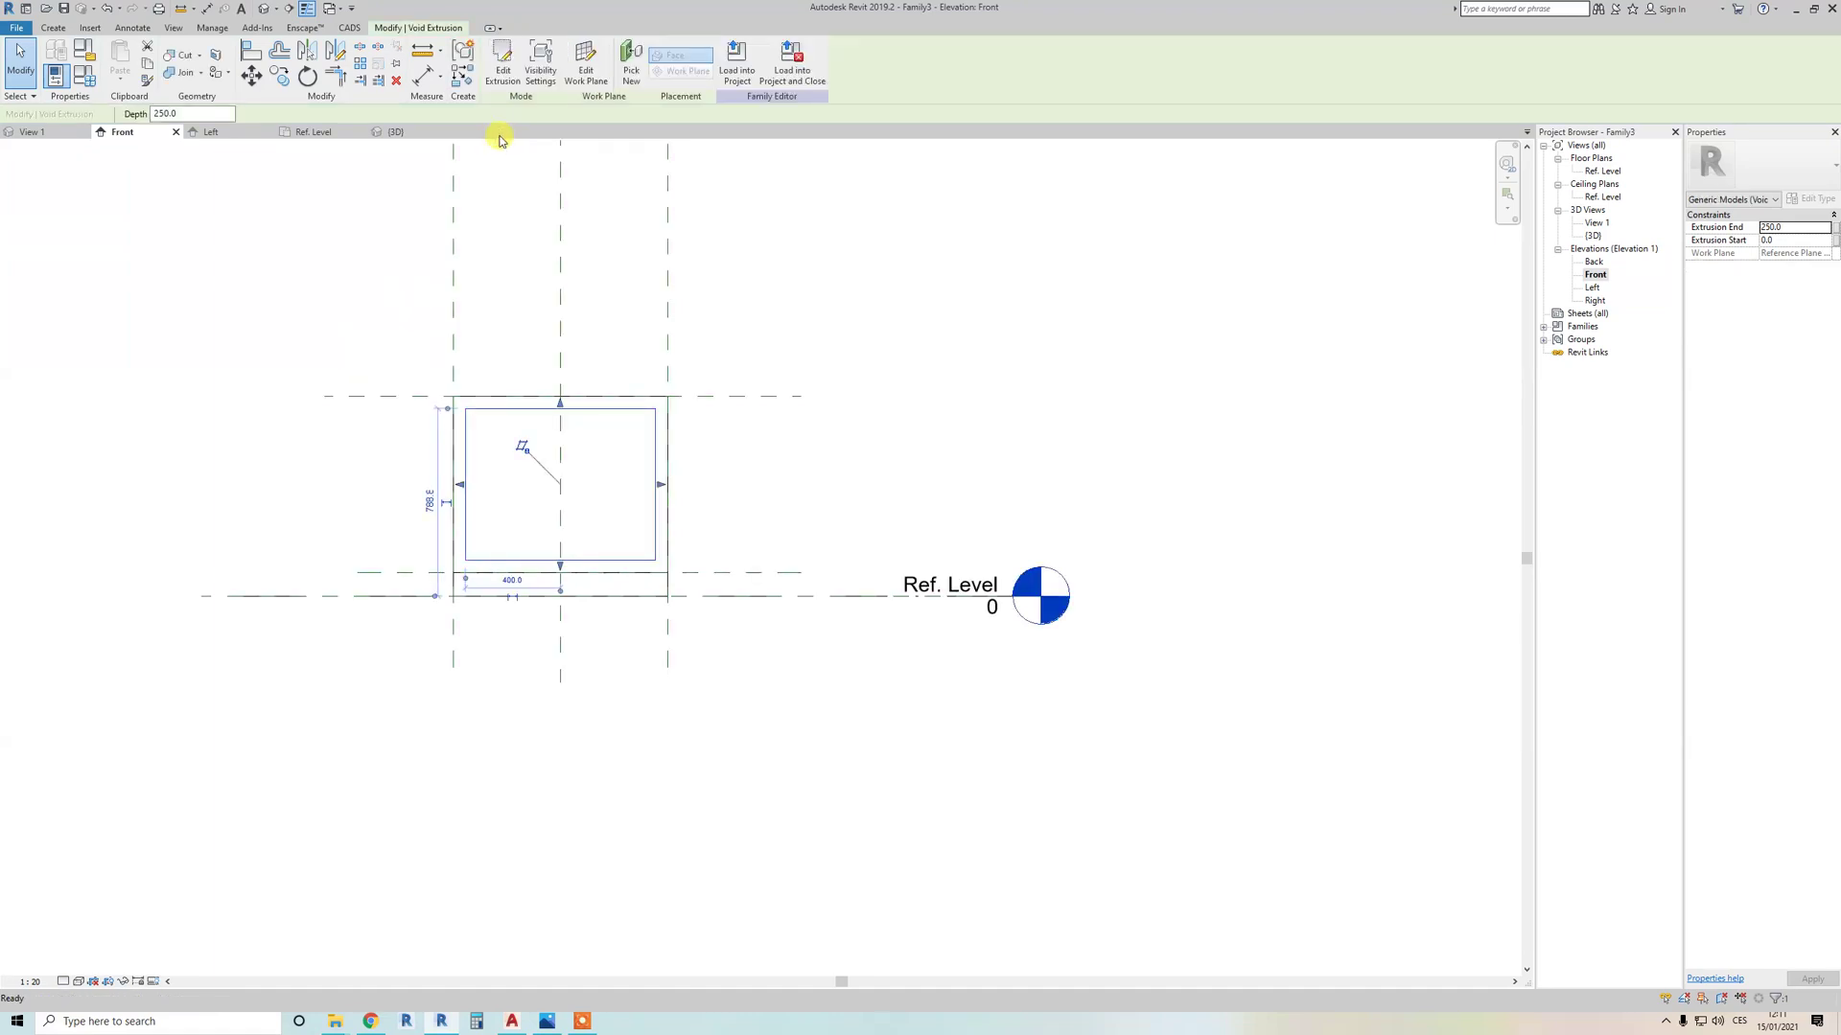
Step: Examine the void cut in the 3D view and its depth within the body in the Ref. Level floor plan
key("ctrl+Tab")
scroll(576, 421, "down", 3)
middle_click_drag(489, 502, 526, 422, "shift")
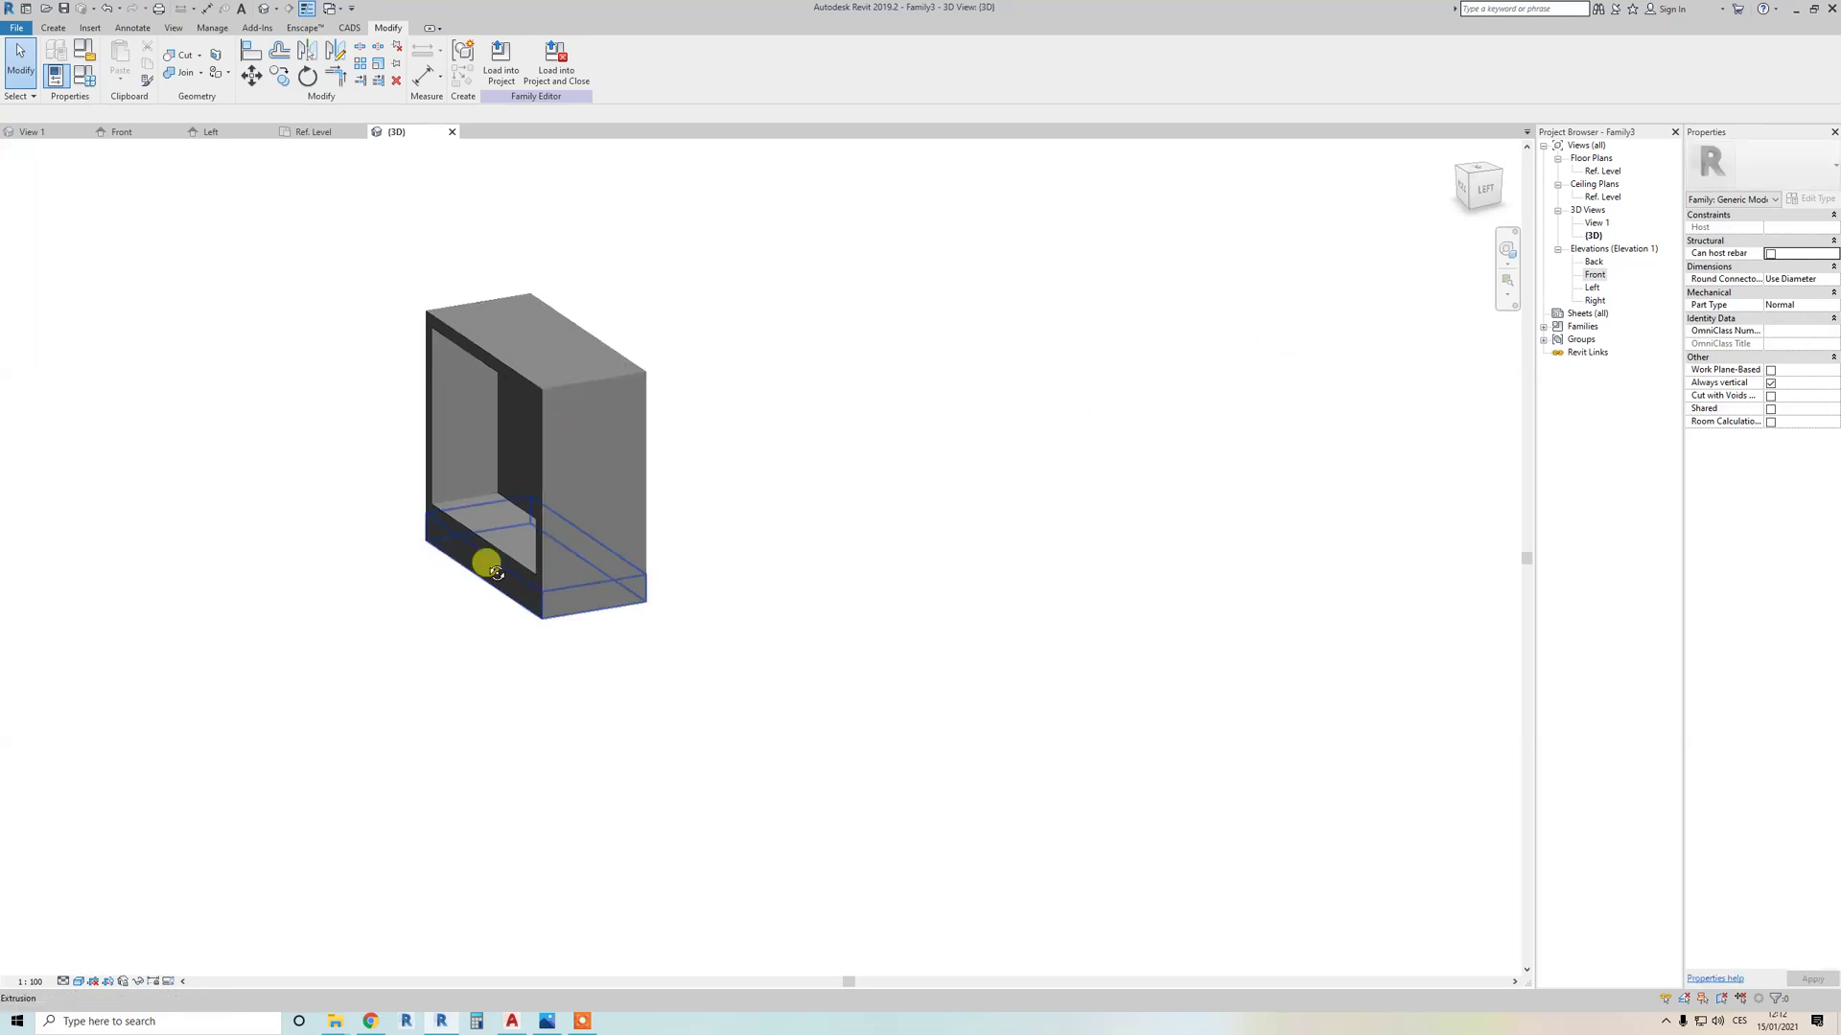
middle_click_drag(485, 550, 715, 498, "shift")
double_click(1596, 275)
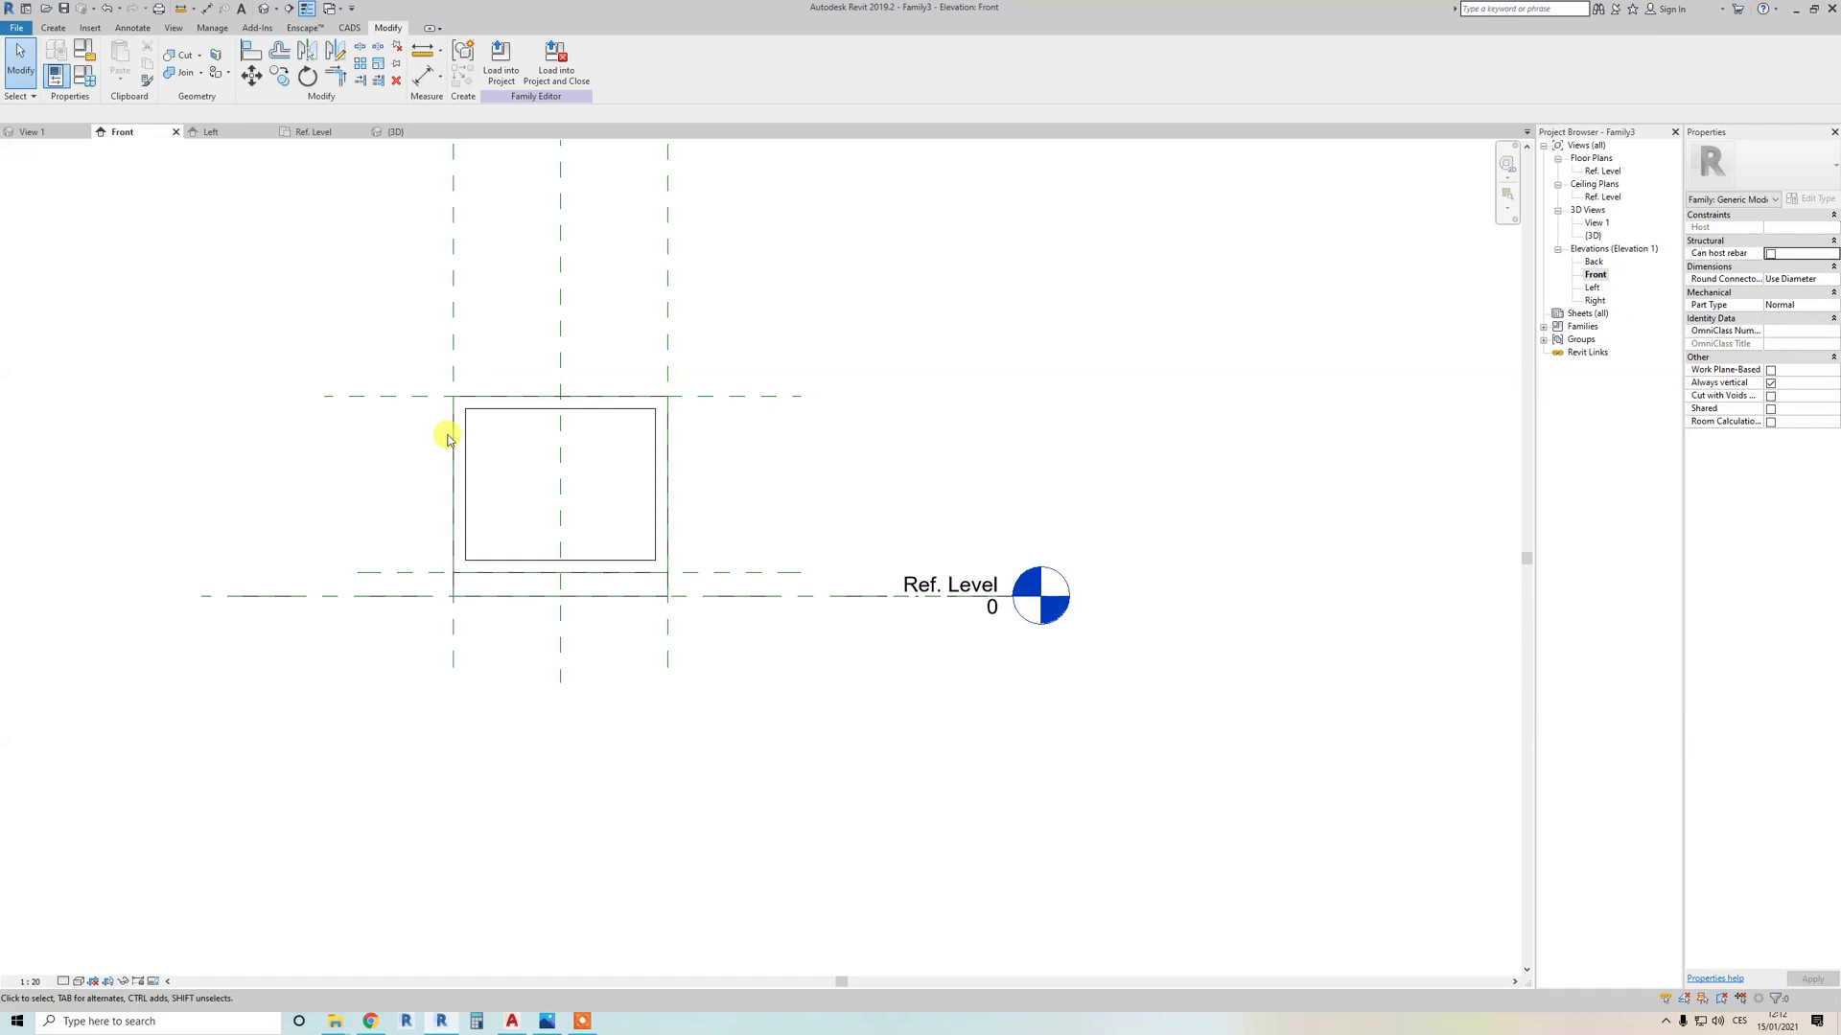
double_click(1605, 173)
scroll(565, 458, "up", 2)
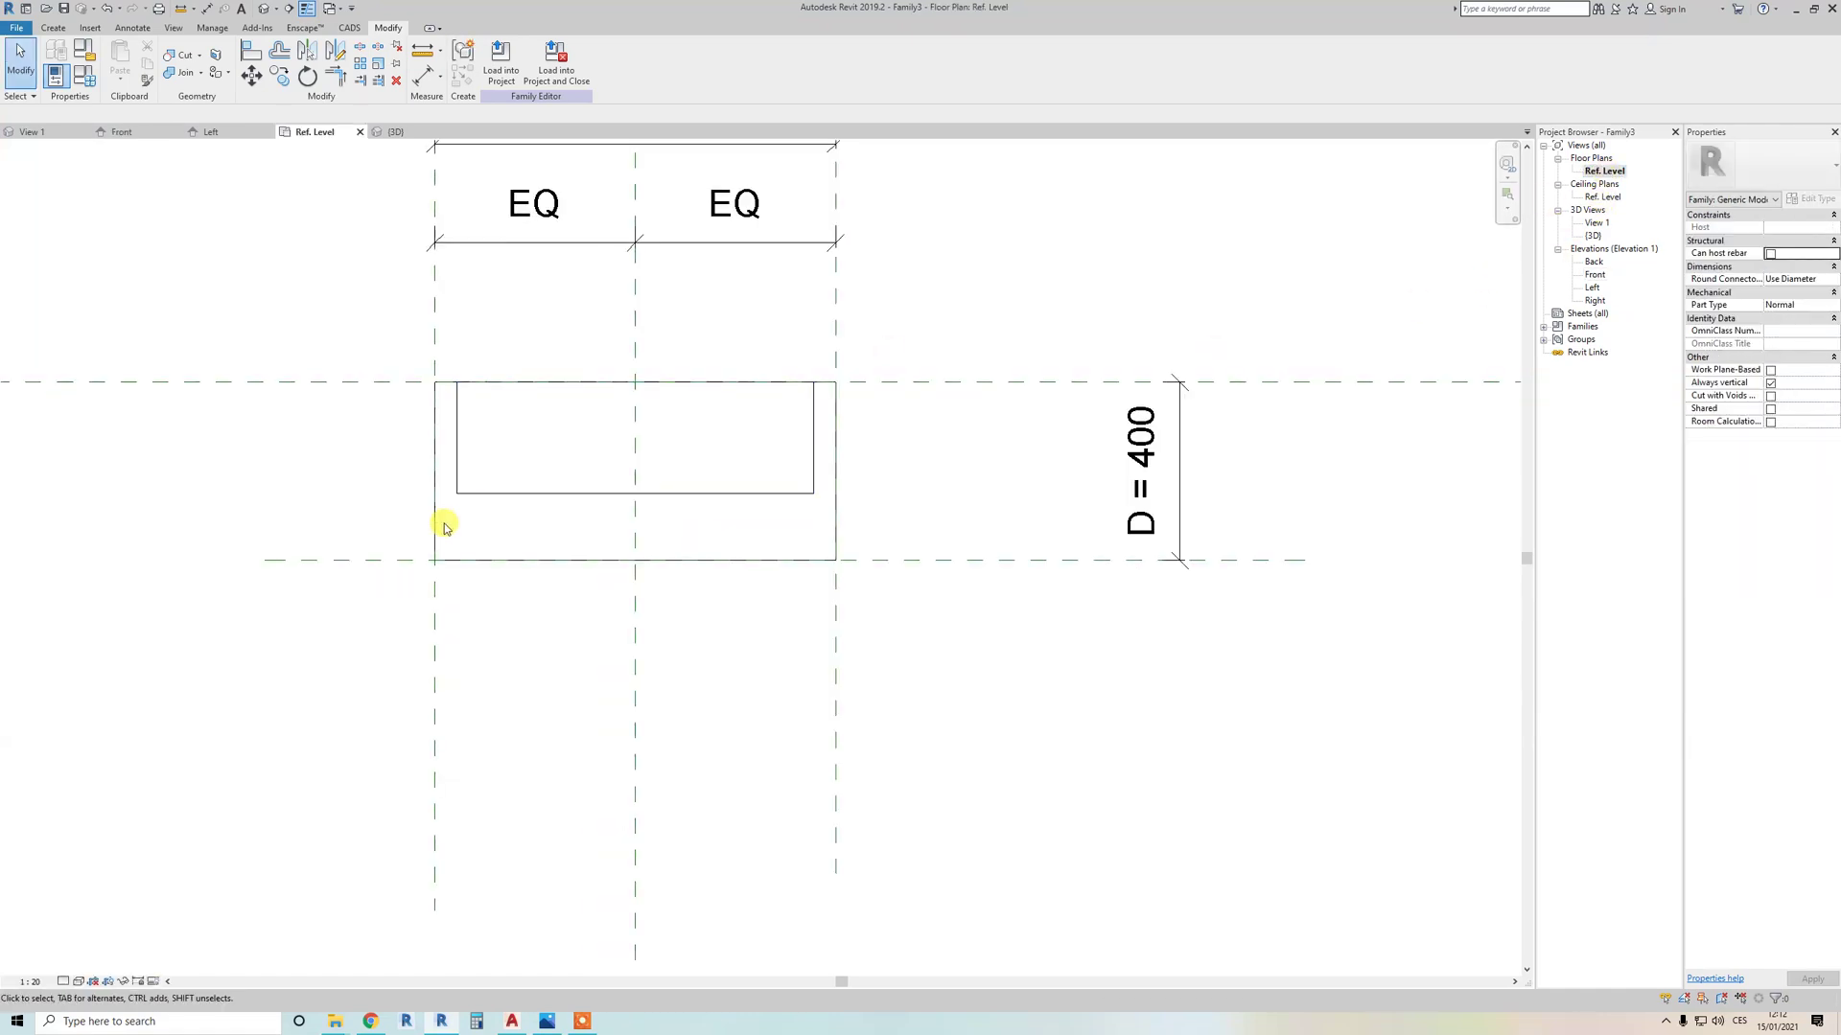
scroll(542, 482, "down", 1)
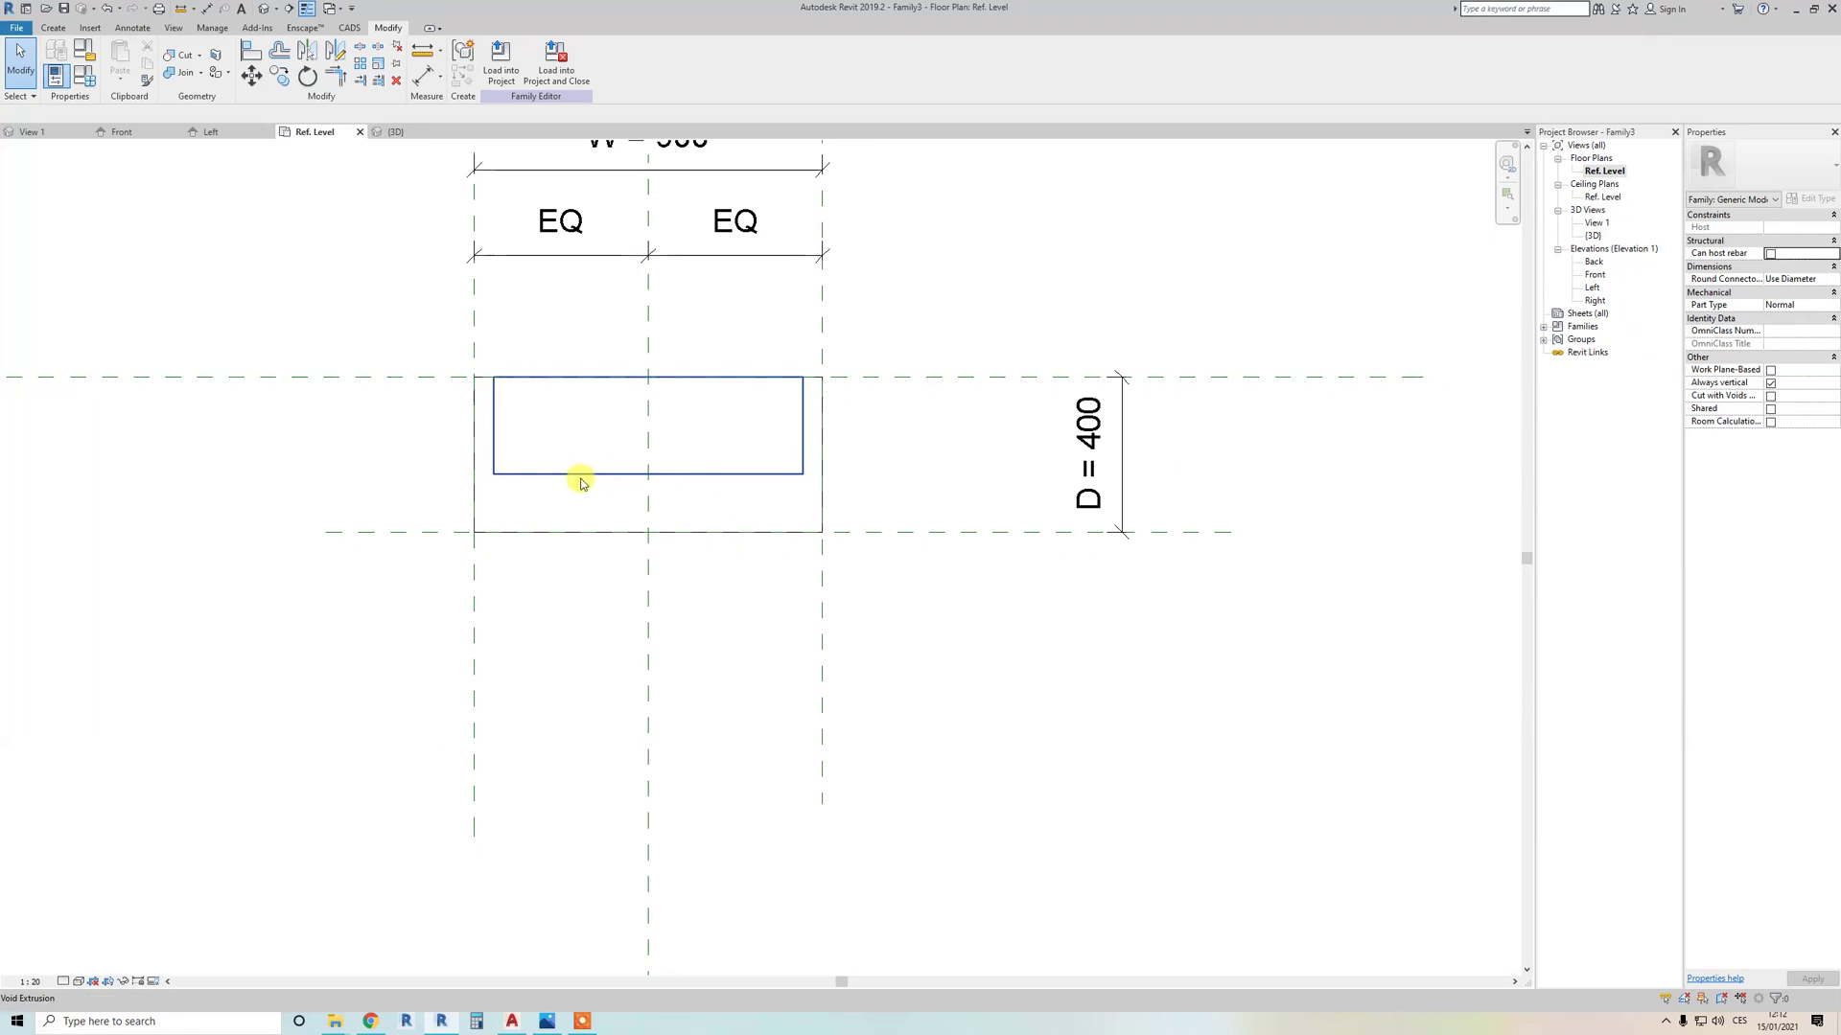
left_click(580, 474)
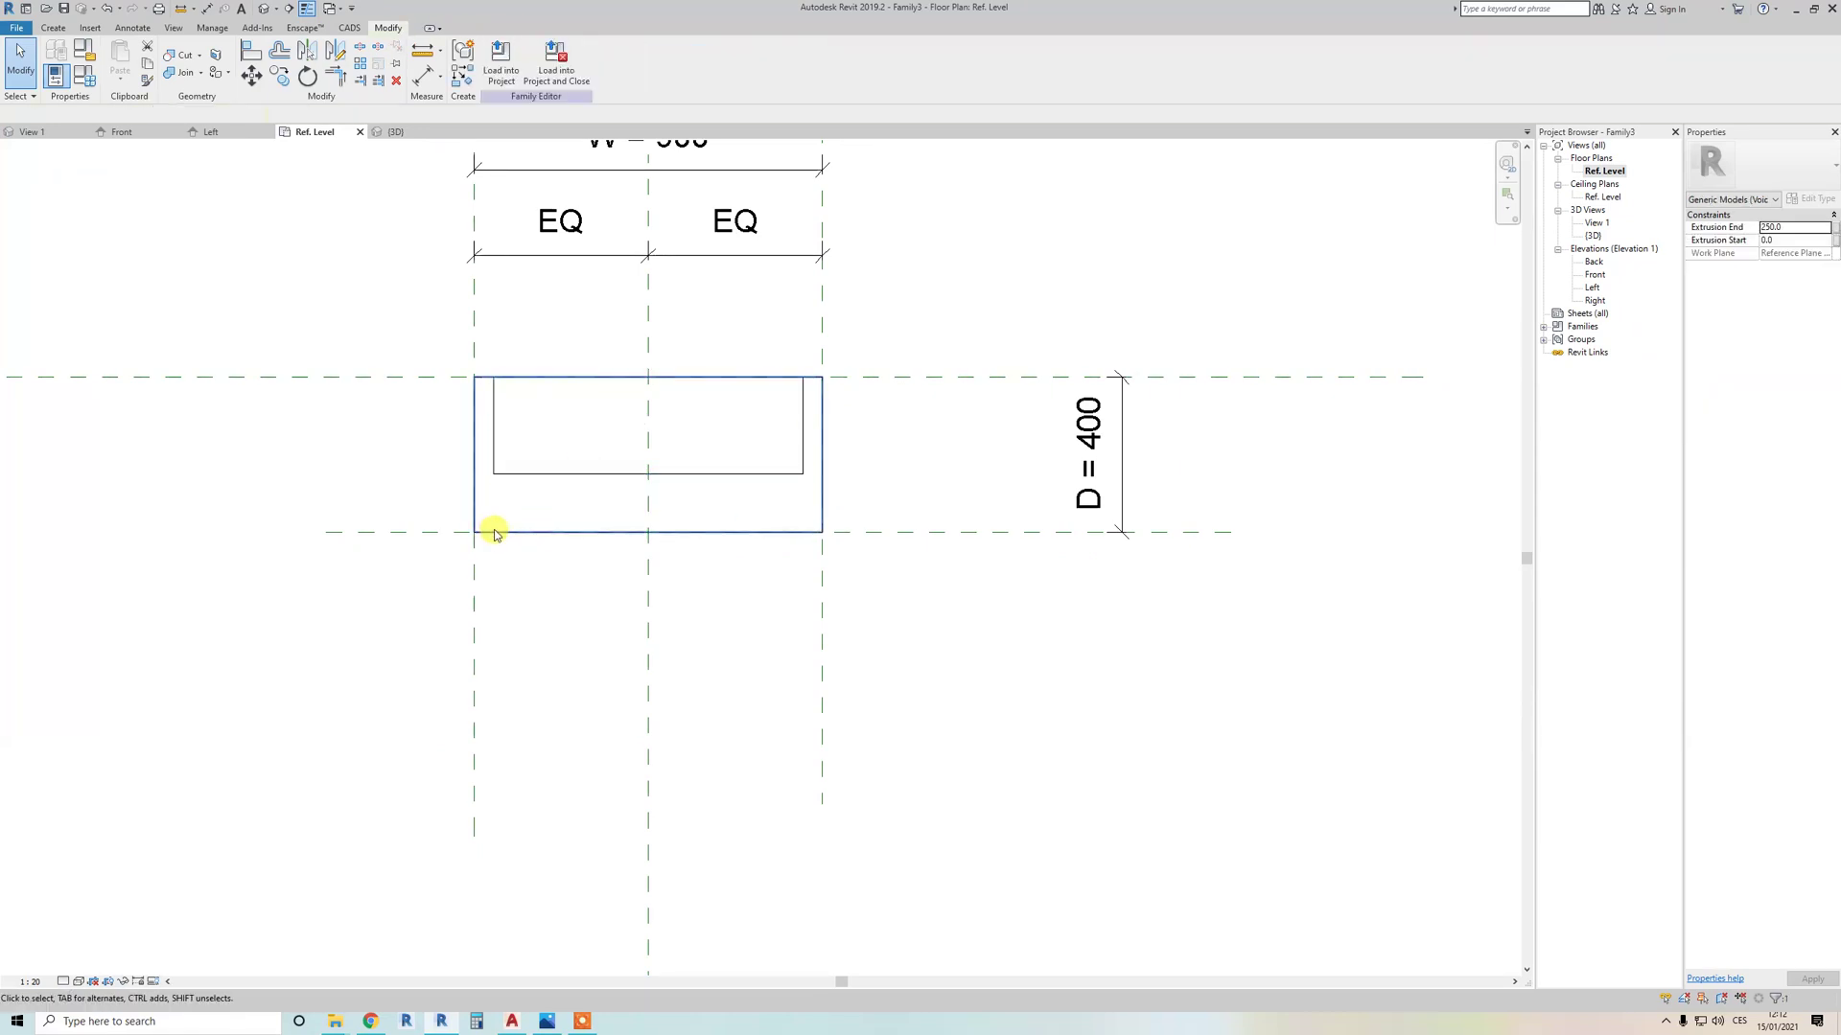
key("Escape")
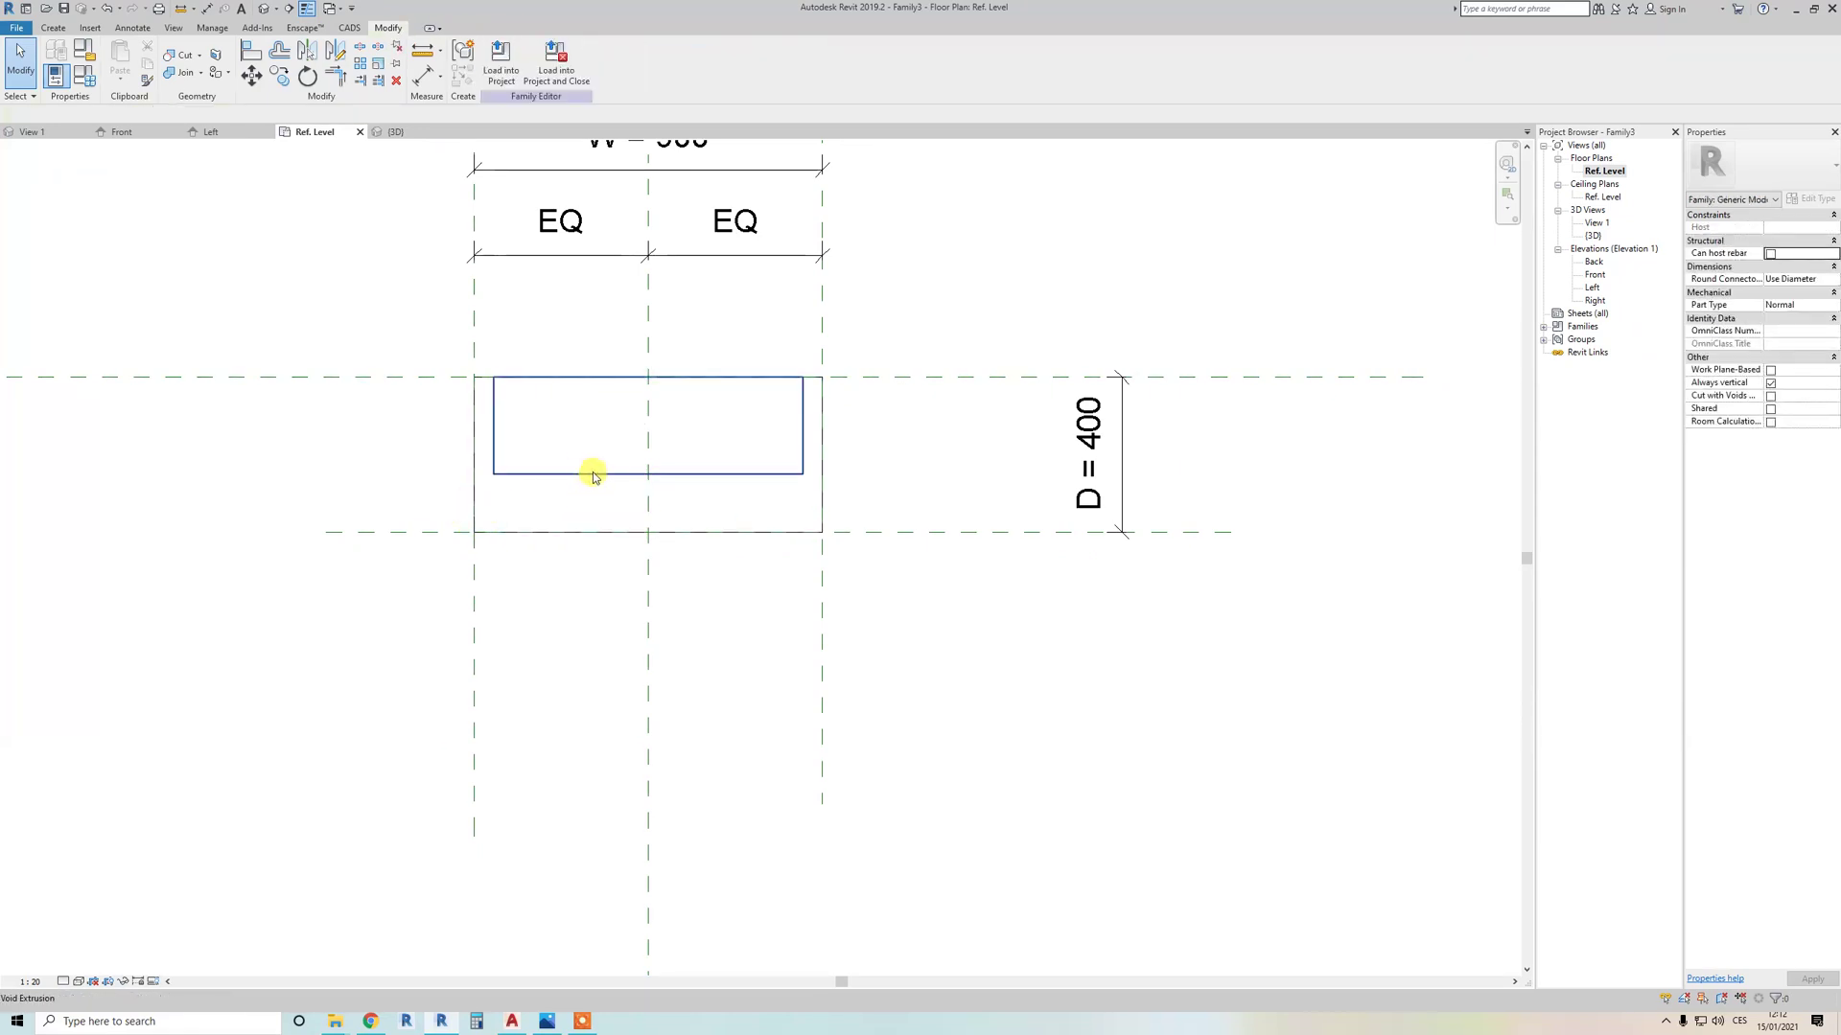
scroll(593, 476, "down", 2)
scroll(588, 550, "up", 1)
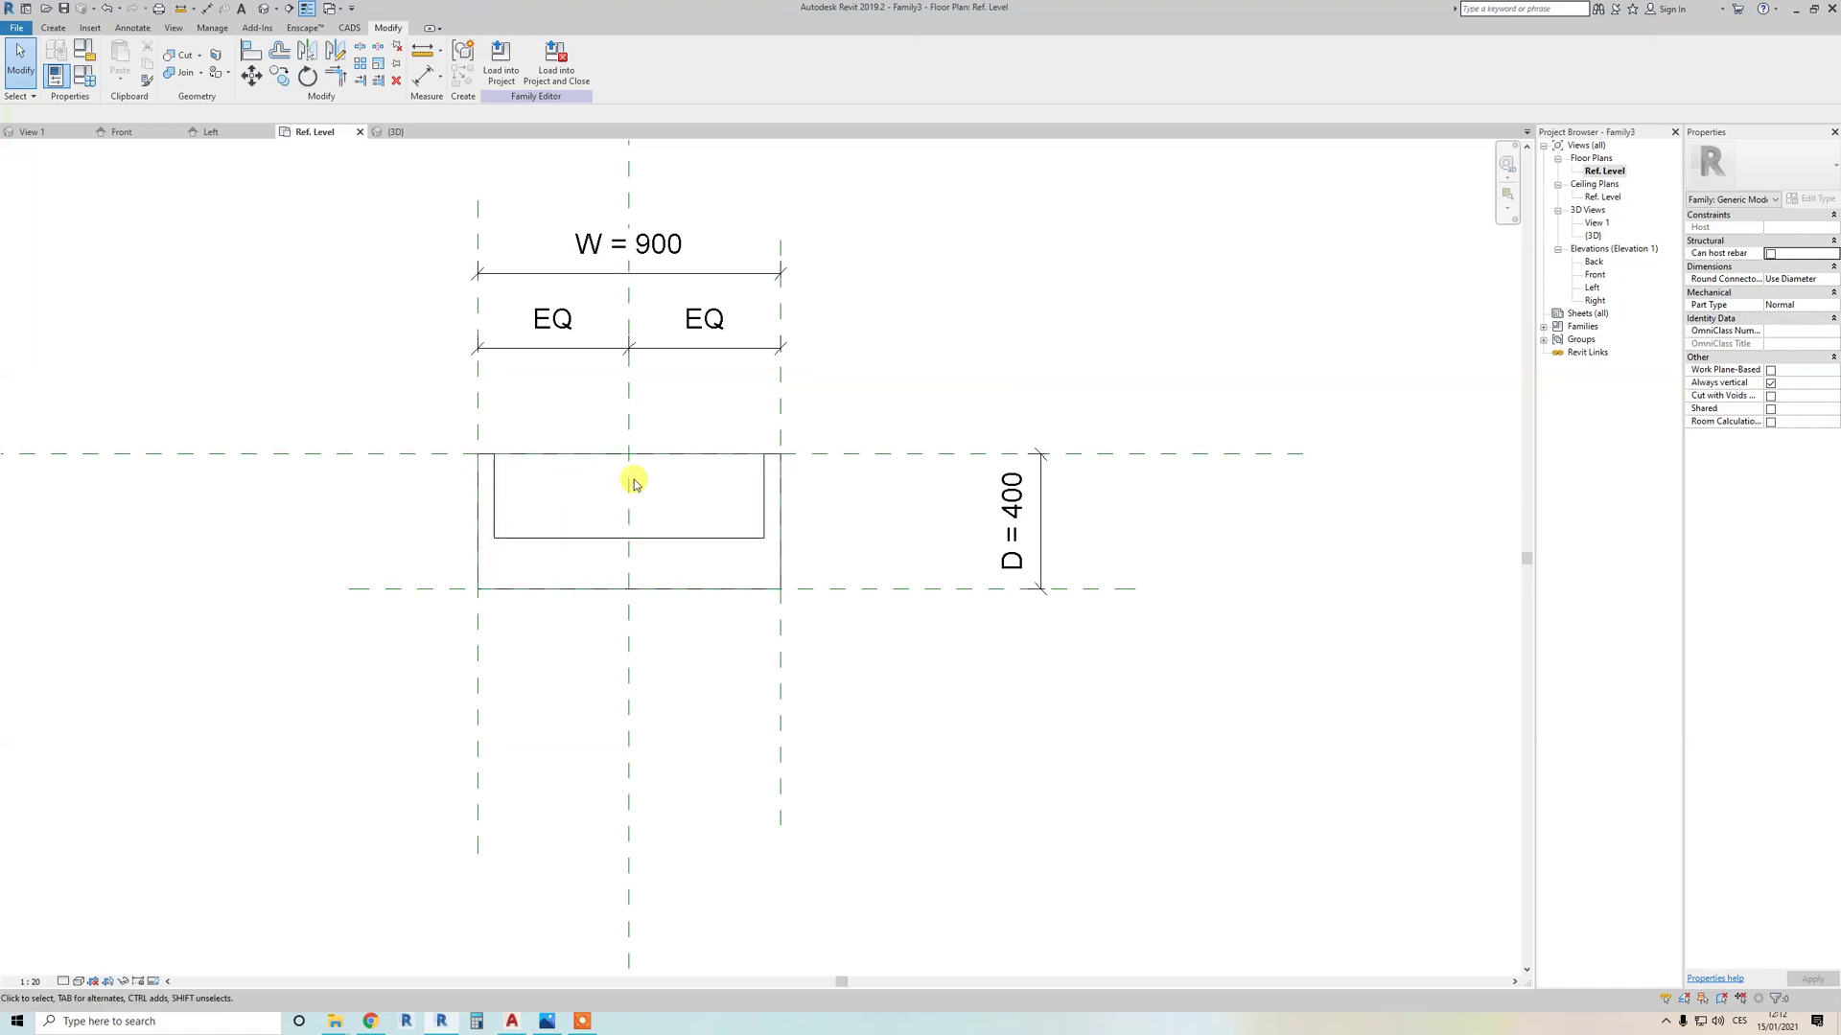
Step: Draw a horizontal reference plane across the body in plan, about 52 mm below the back reference plane
middle_click_drag(448, 571, 428, 579)
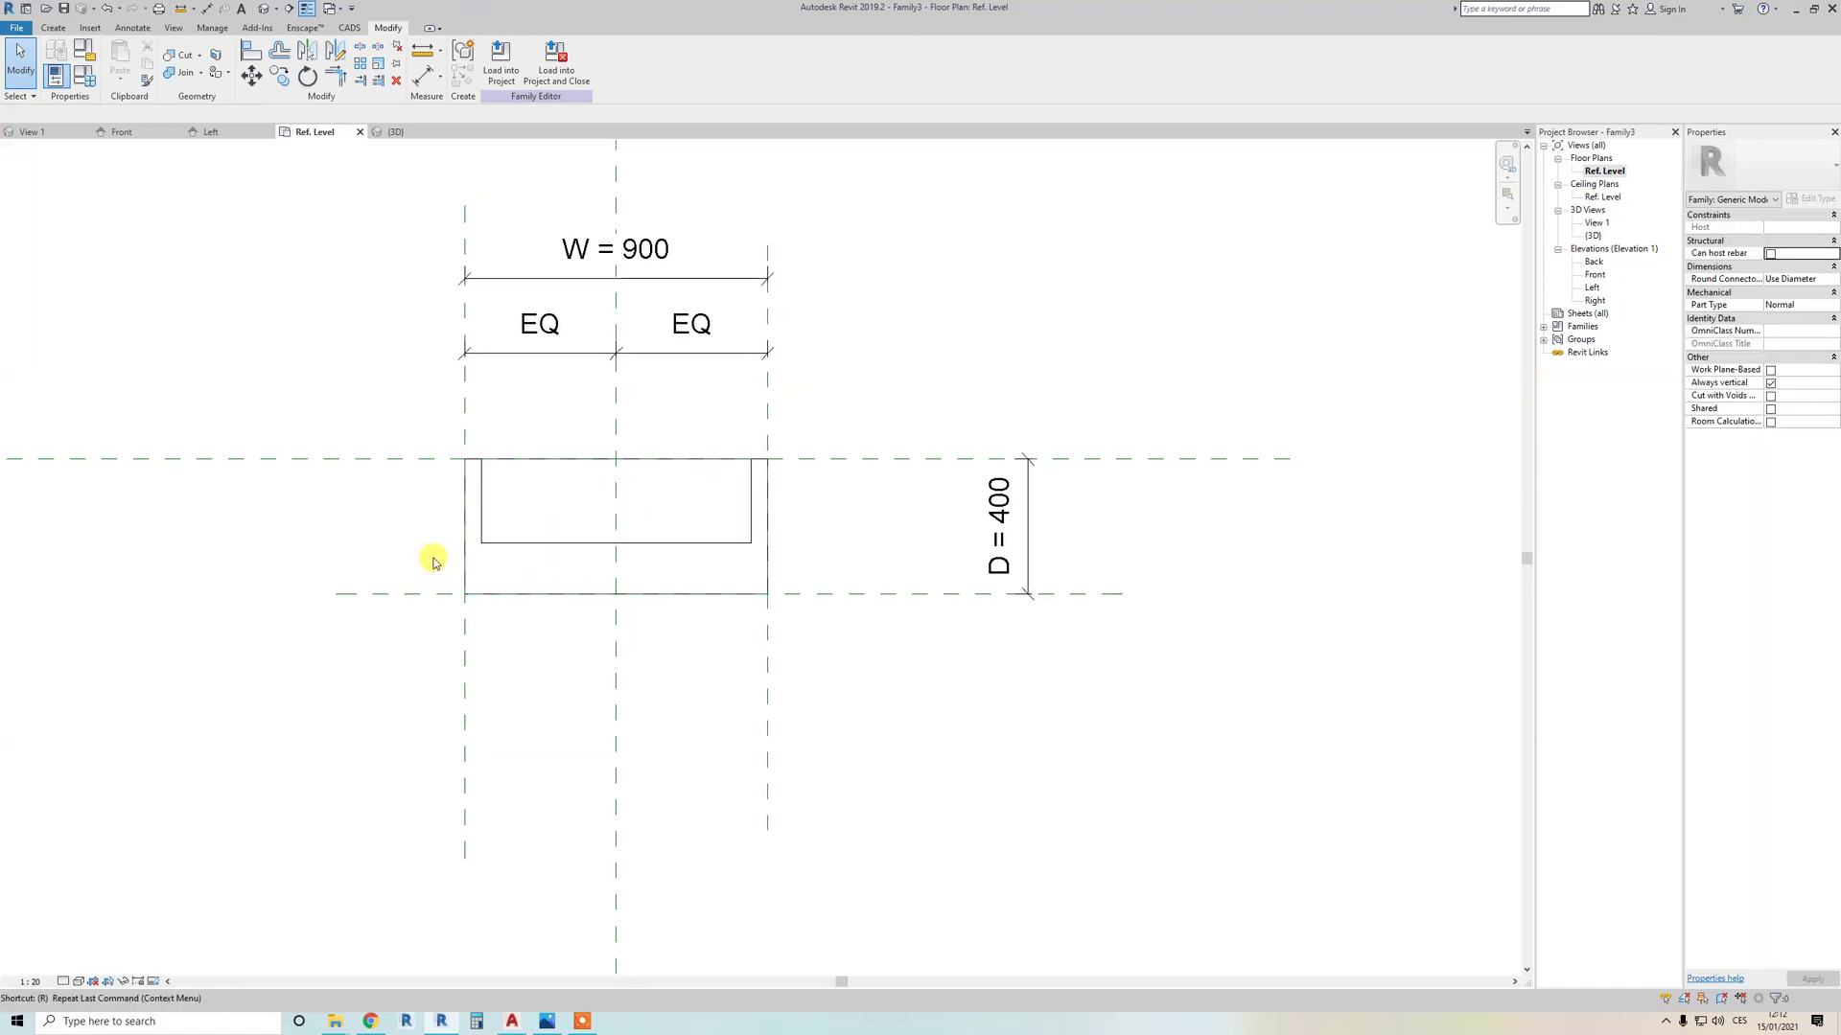
key("r")
key("p")
left_click(899, 476)
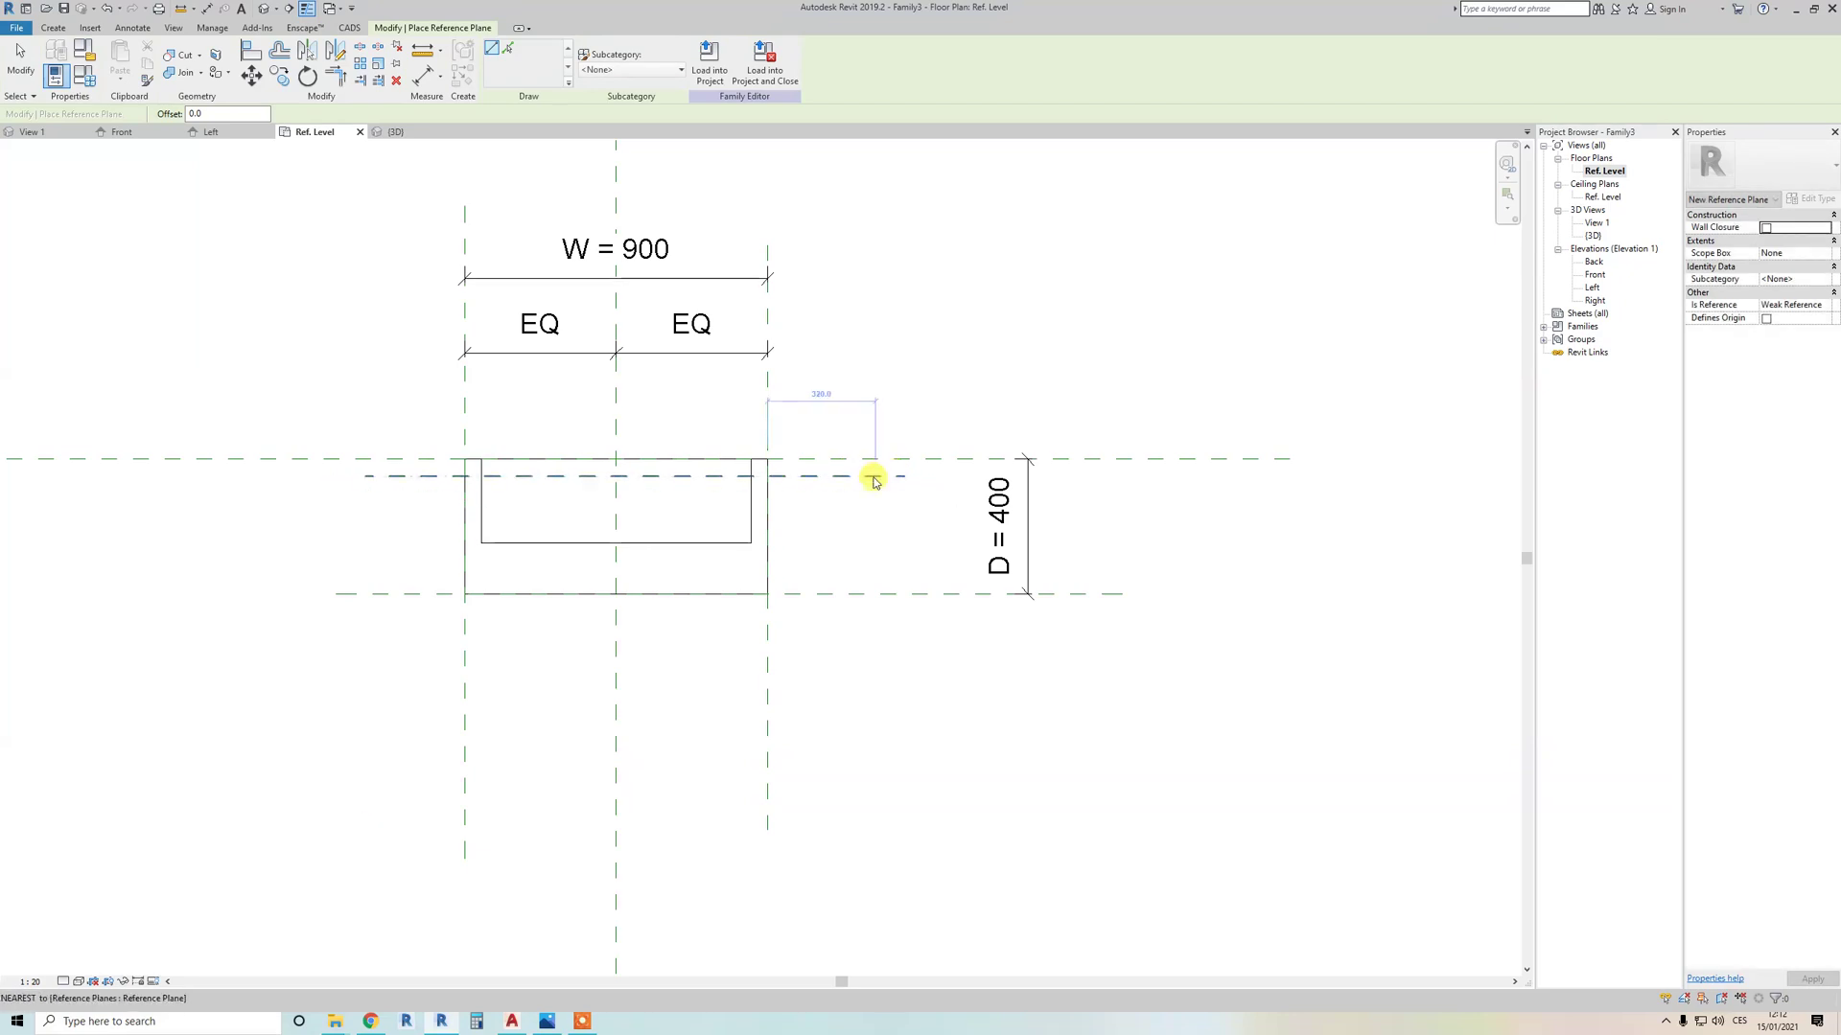
Step: Add an aligned dimension between the back reference plane and the newly drawn plane beside the body
key("d")
key("i")
left_click(870, 460)
left_click(870, 476)
left_click(867, 513)
key("Escape")
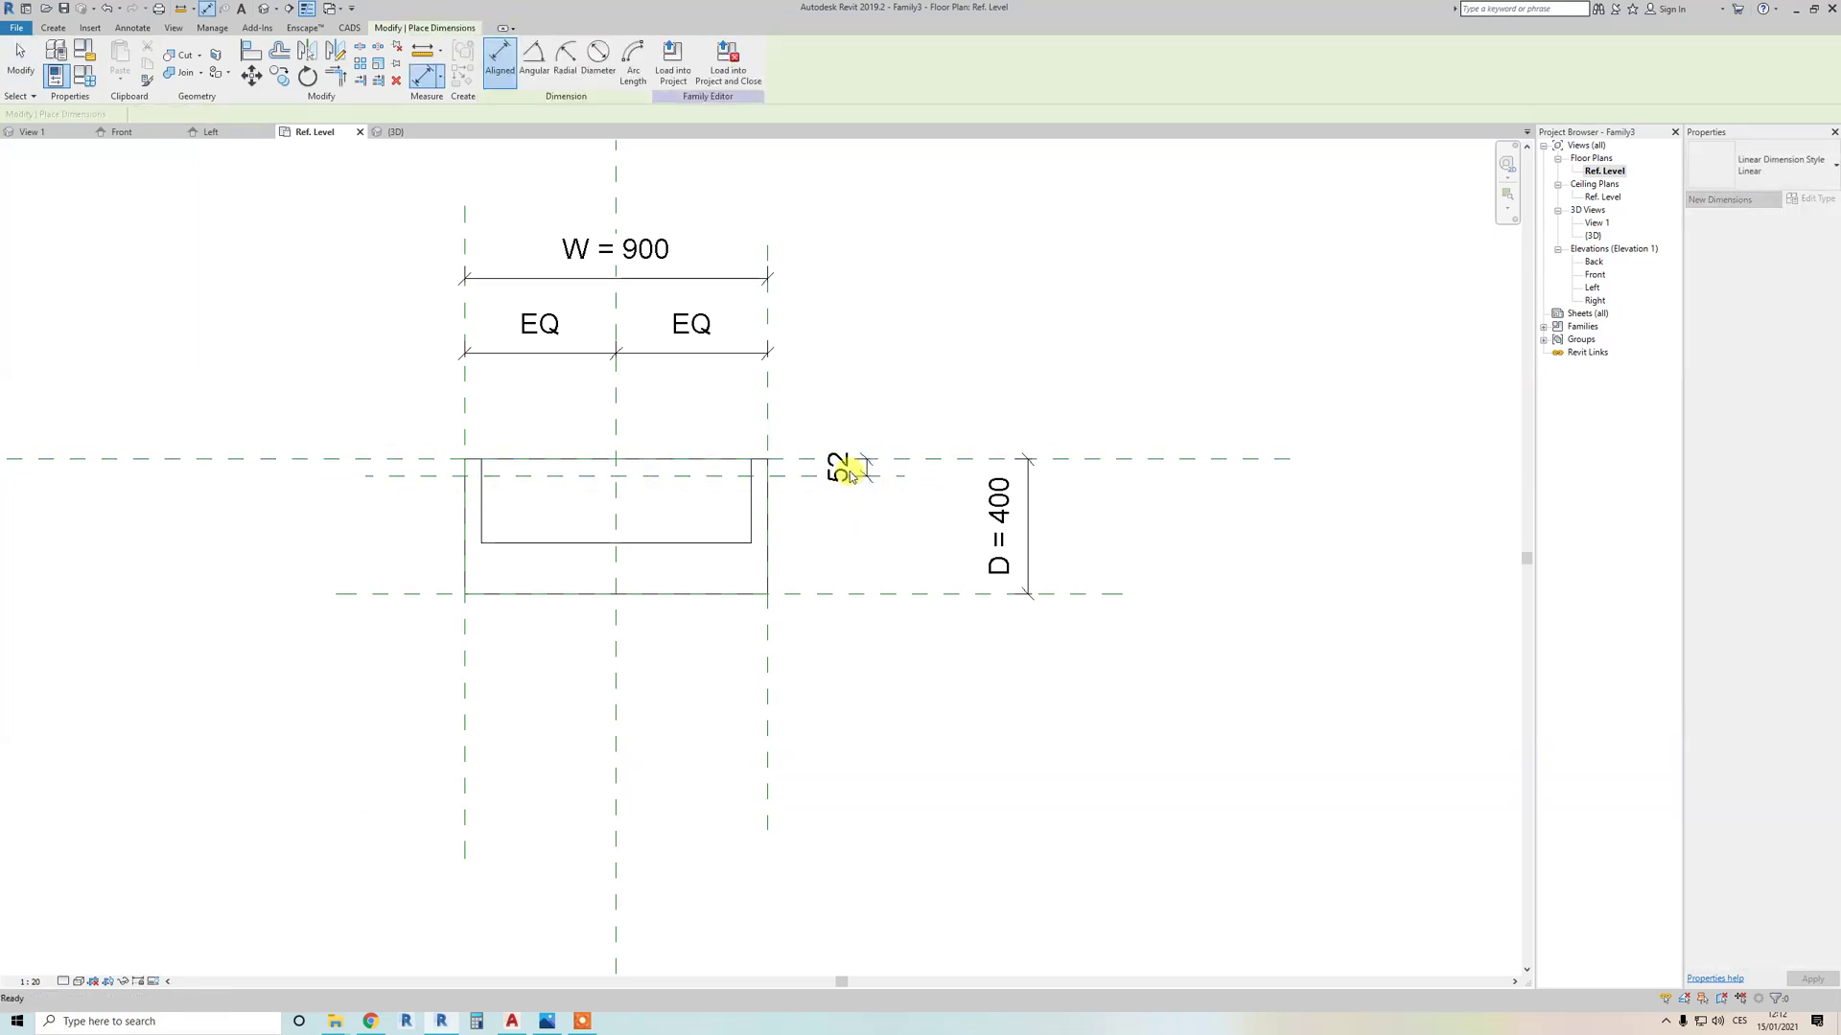
Step: Label the dimension between the back reference plane and the inner plane with the "D of Inside" parameter
left_click(842, 466)
left_click(614, 60)
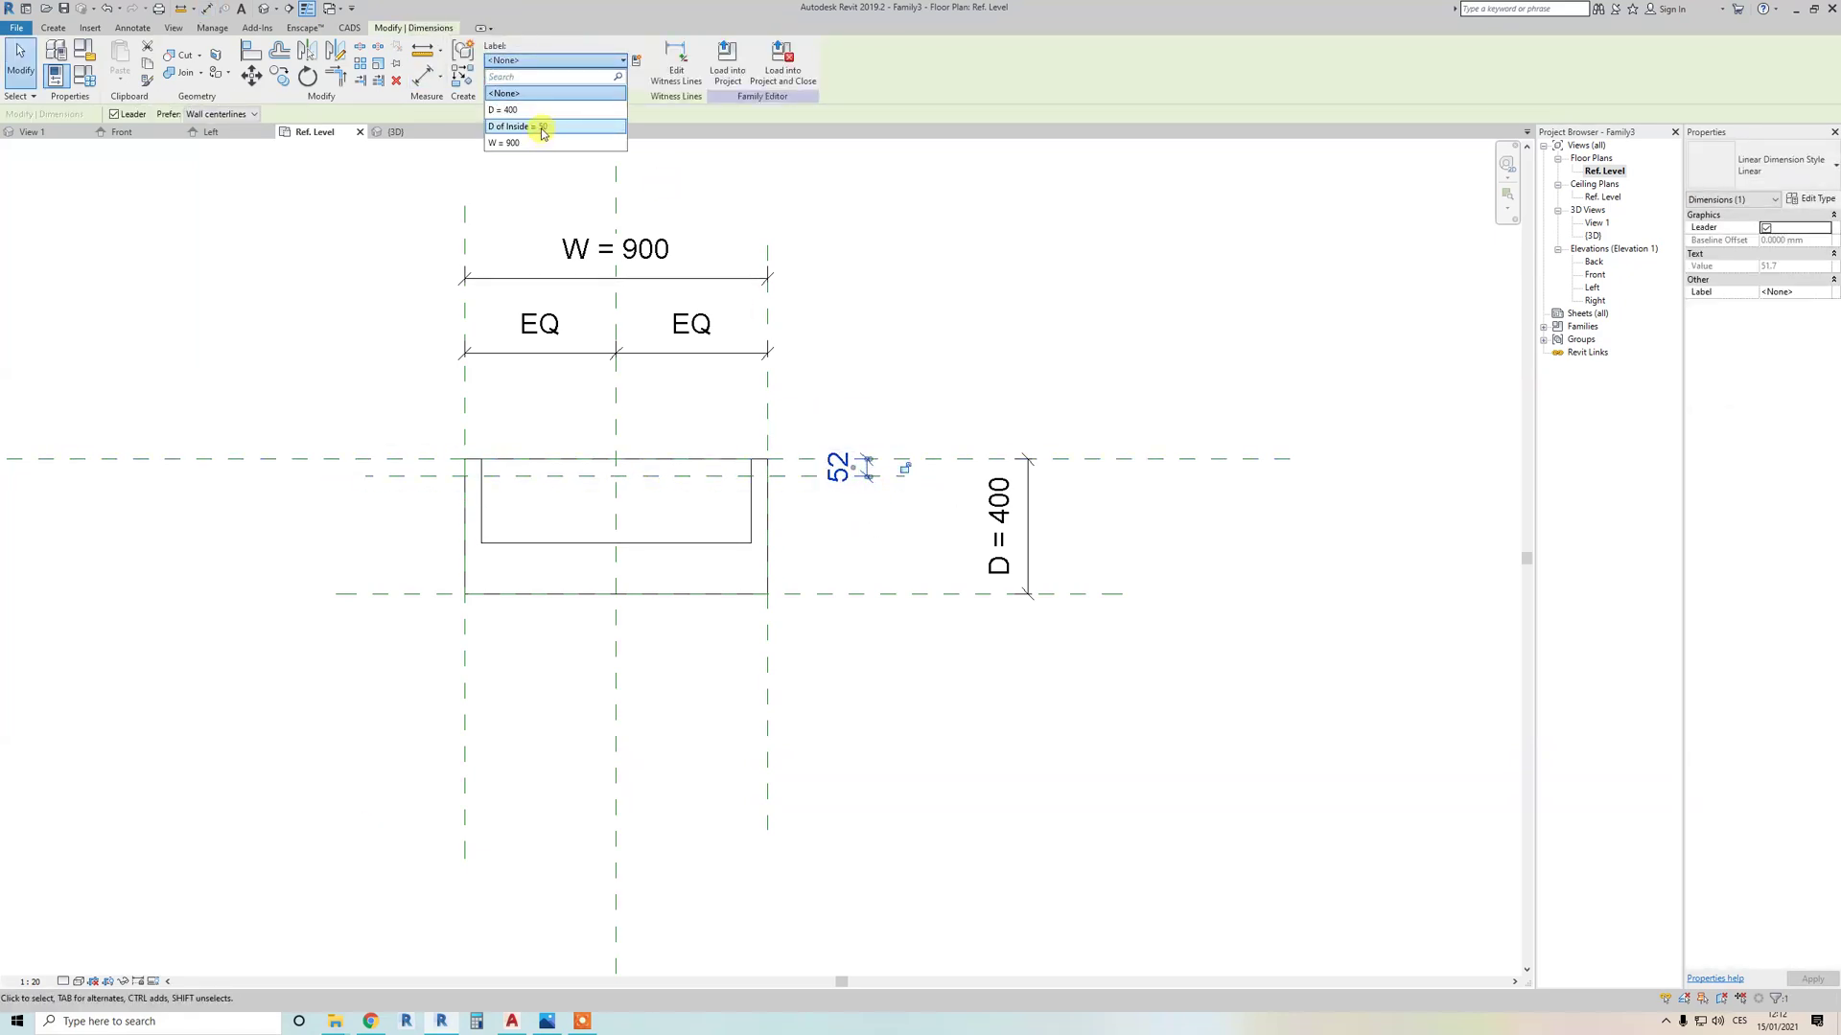
left_click(543, 127)
left_click(698, 527)
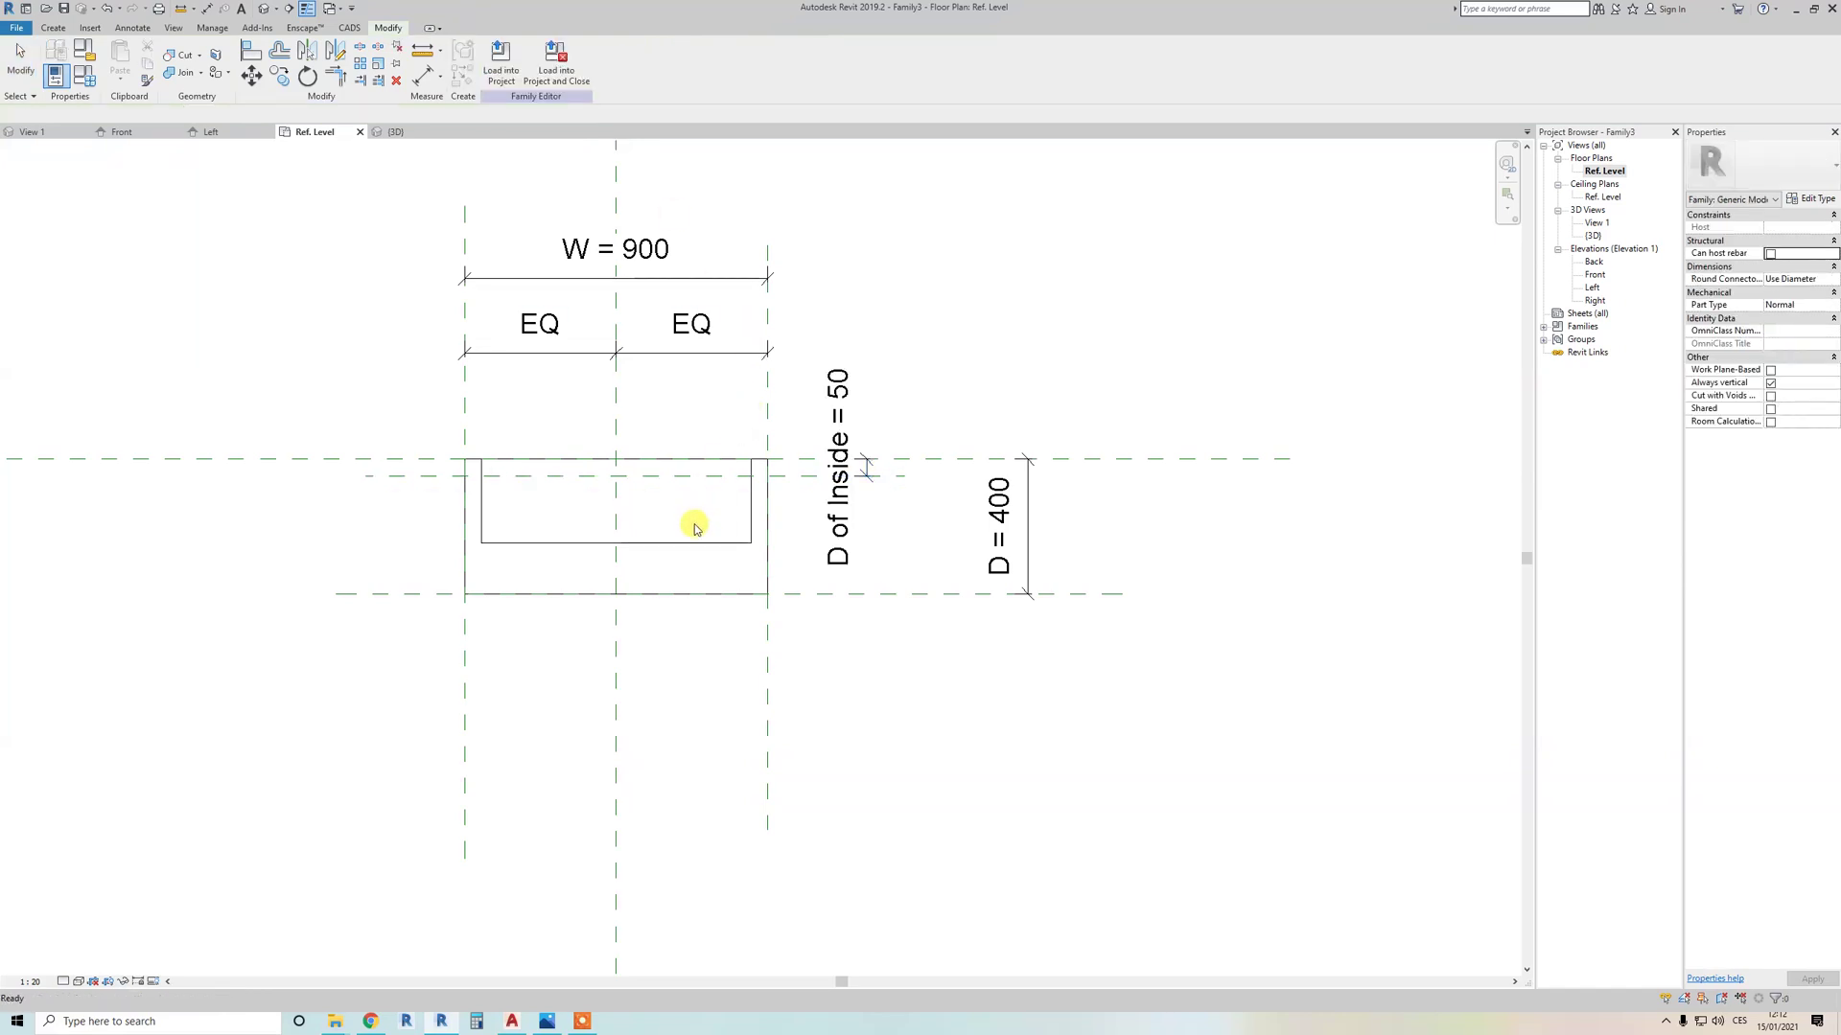
Step: Stretch the void extrusion to the front reference plane and the inner back reference plane, locking both ends to them
scroll(584, 543, "up", 2)
left_click_drag(624, 543, 643, 611)
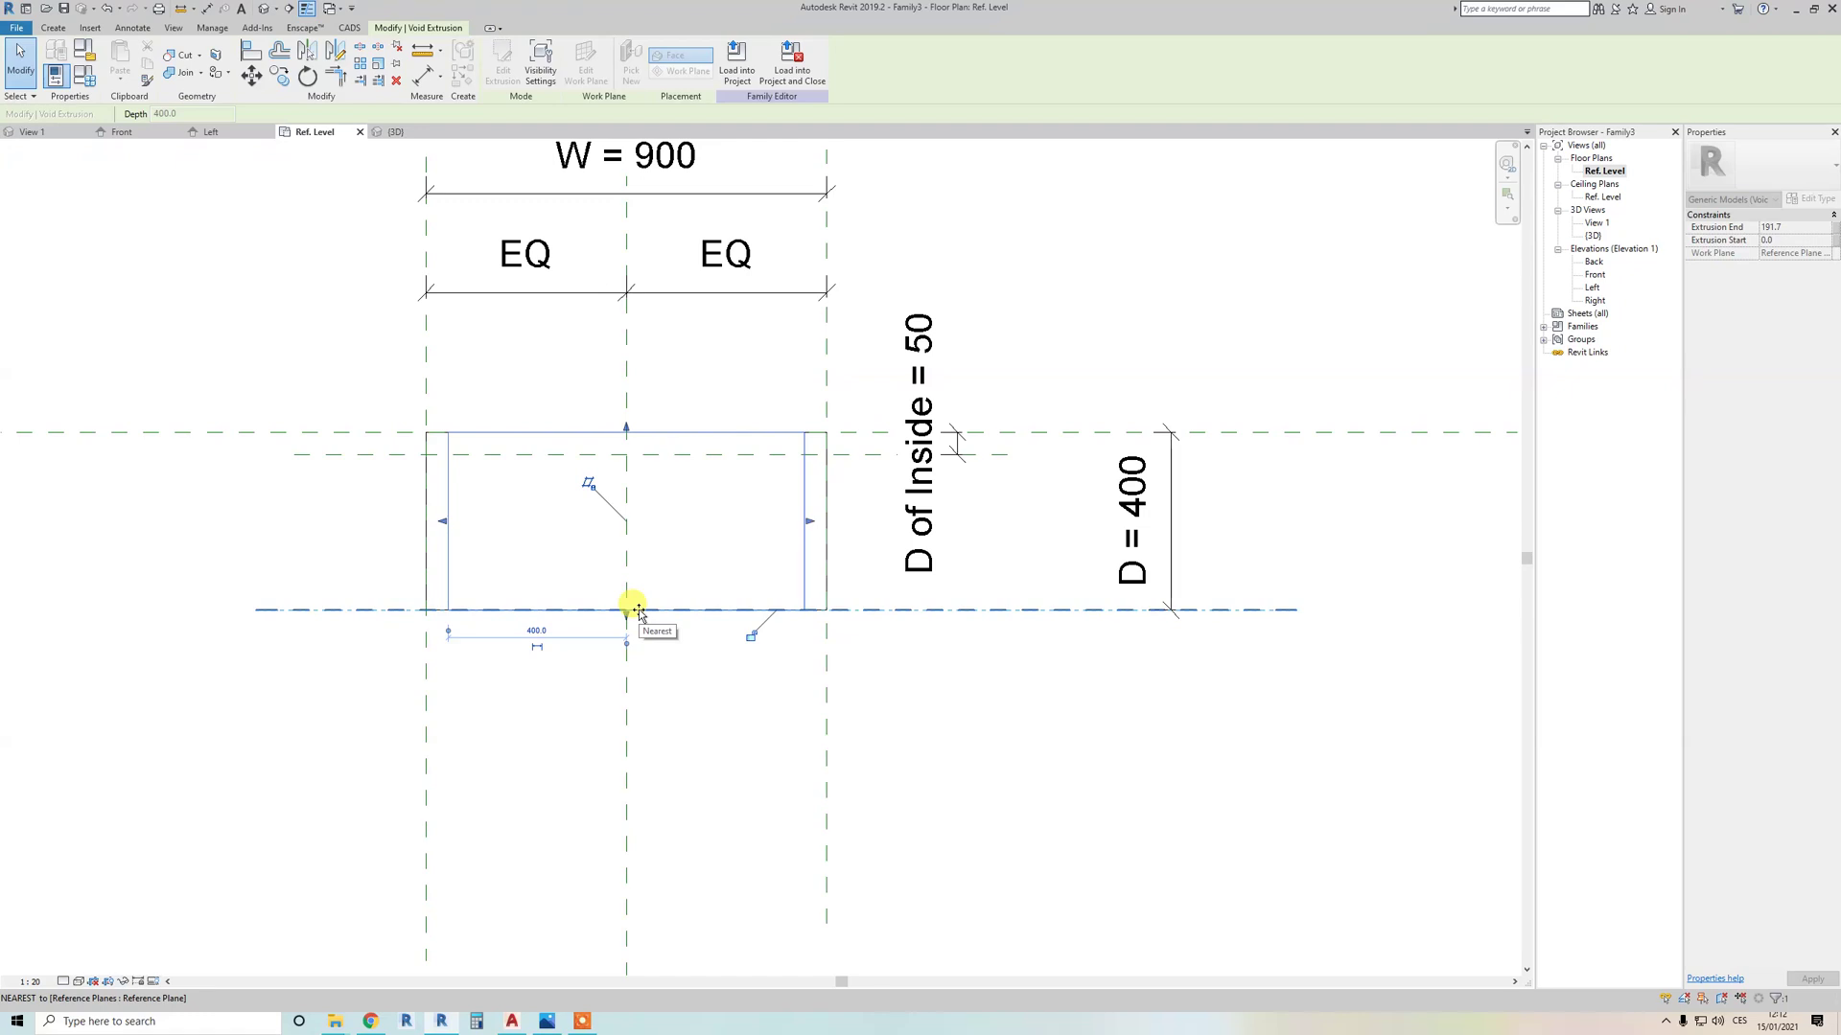
mouse_move(638, 612)
left_mouse_down()
mouse_move(629, 567)
mouse_move(634, 613)
left_mouse_up()
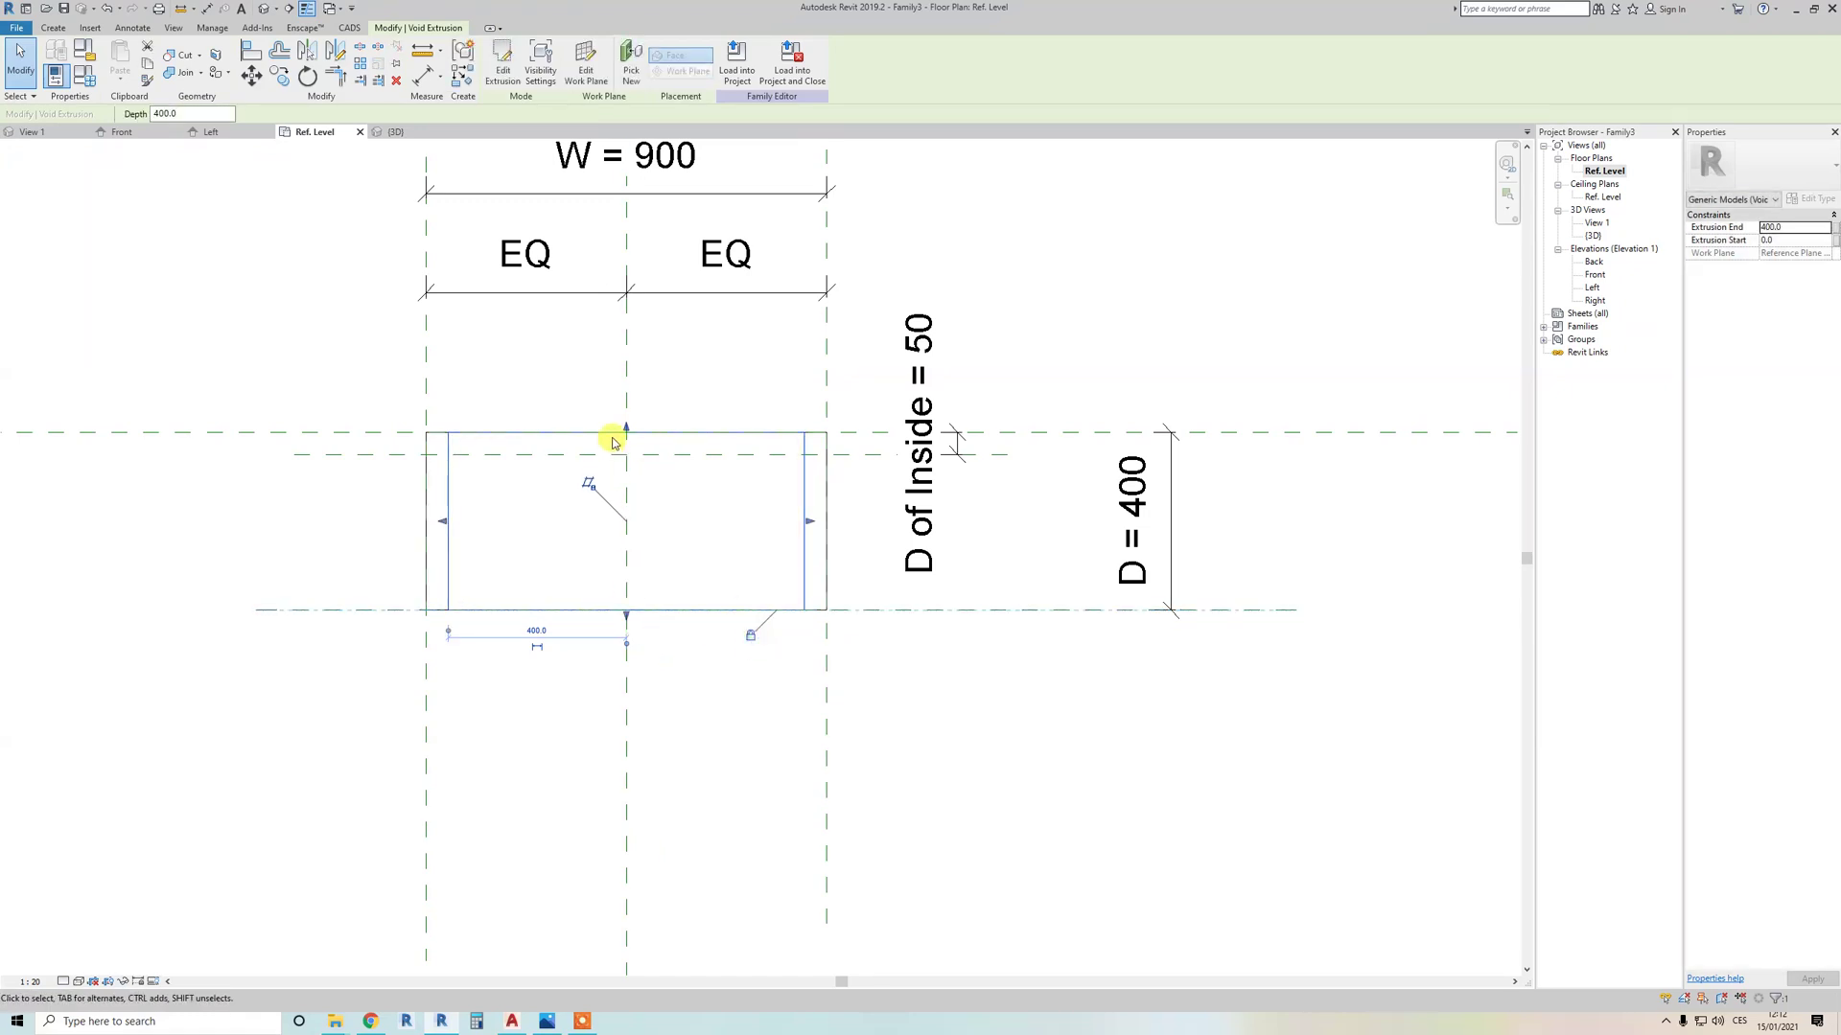
left_click_drag(630, 443, 635, 454)
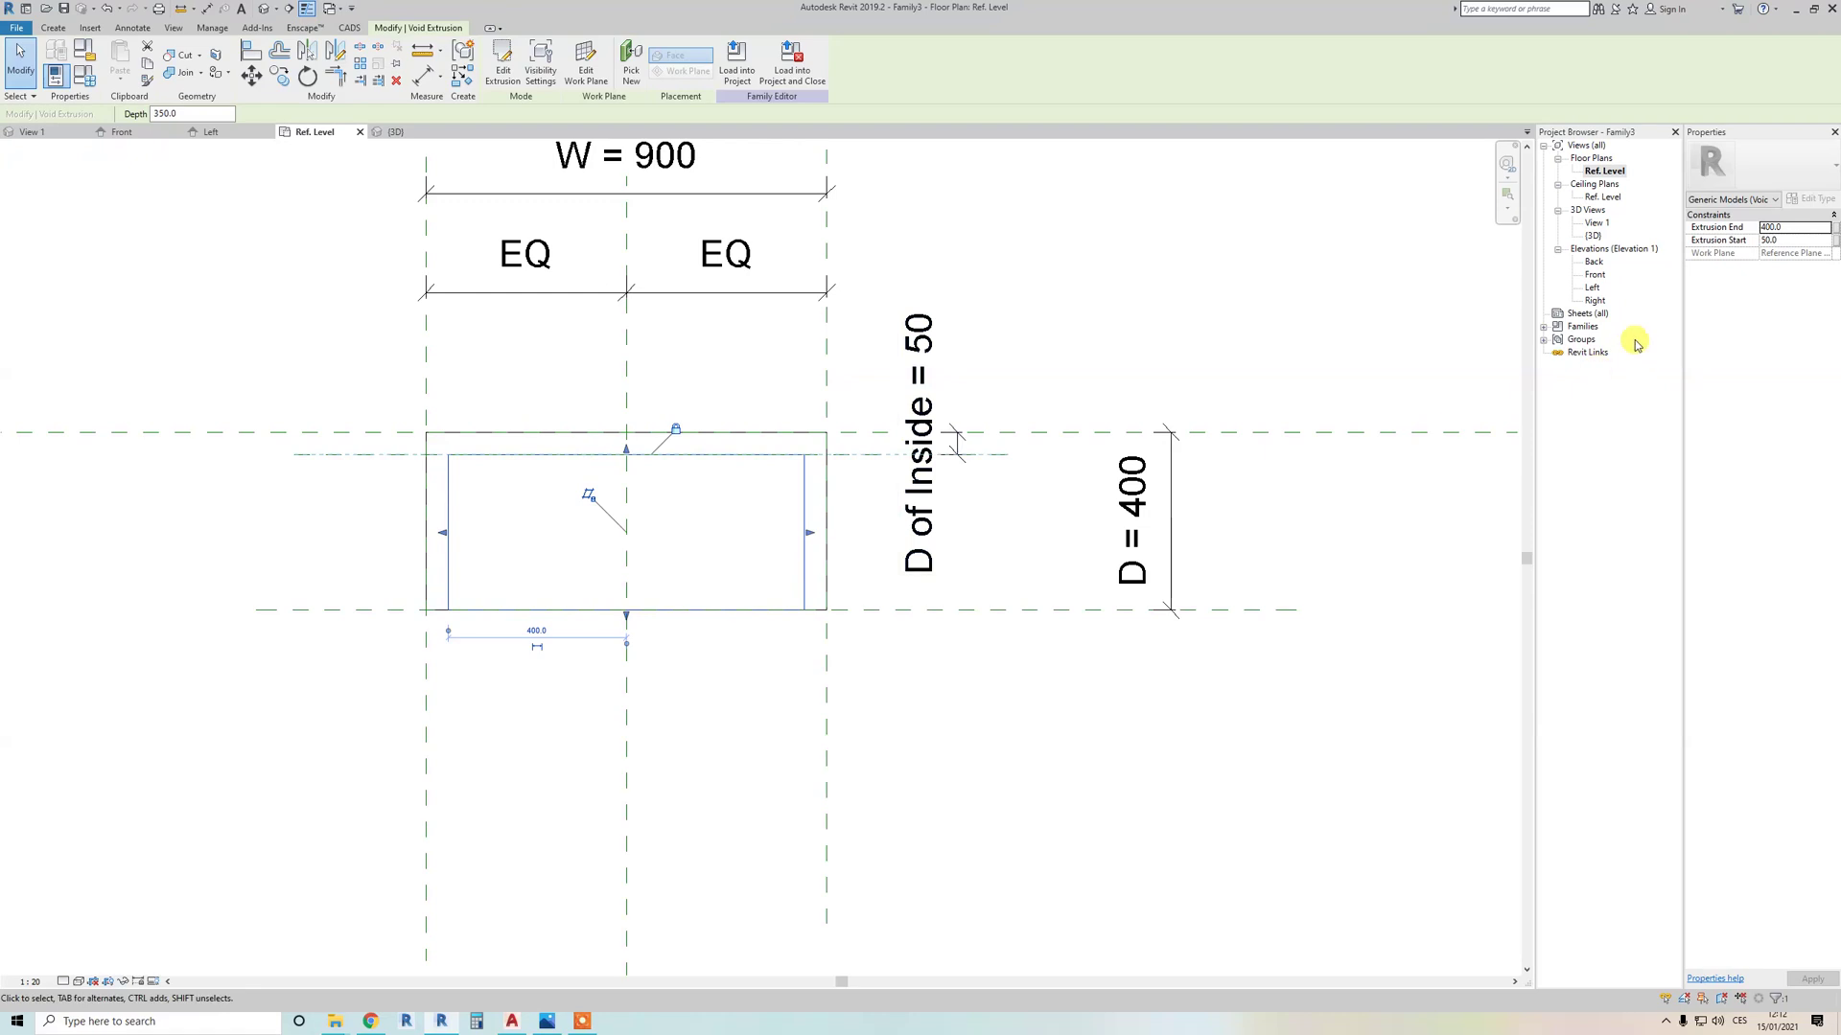
scroll(707, 502, "down", 3)
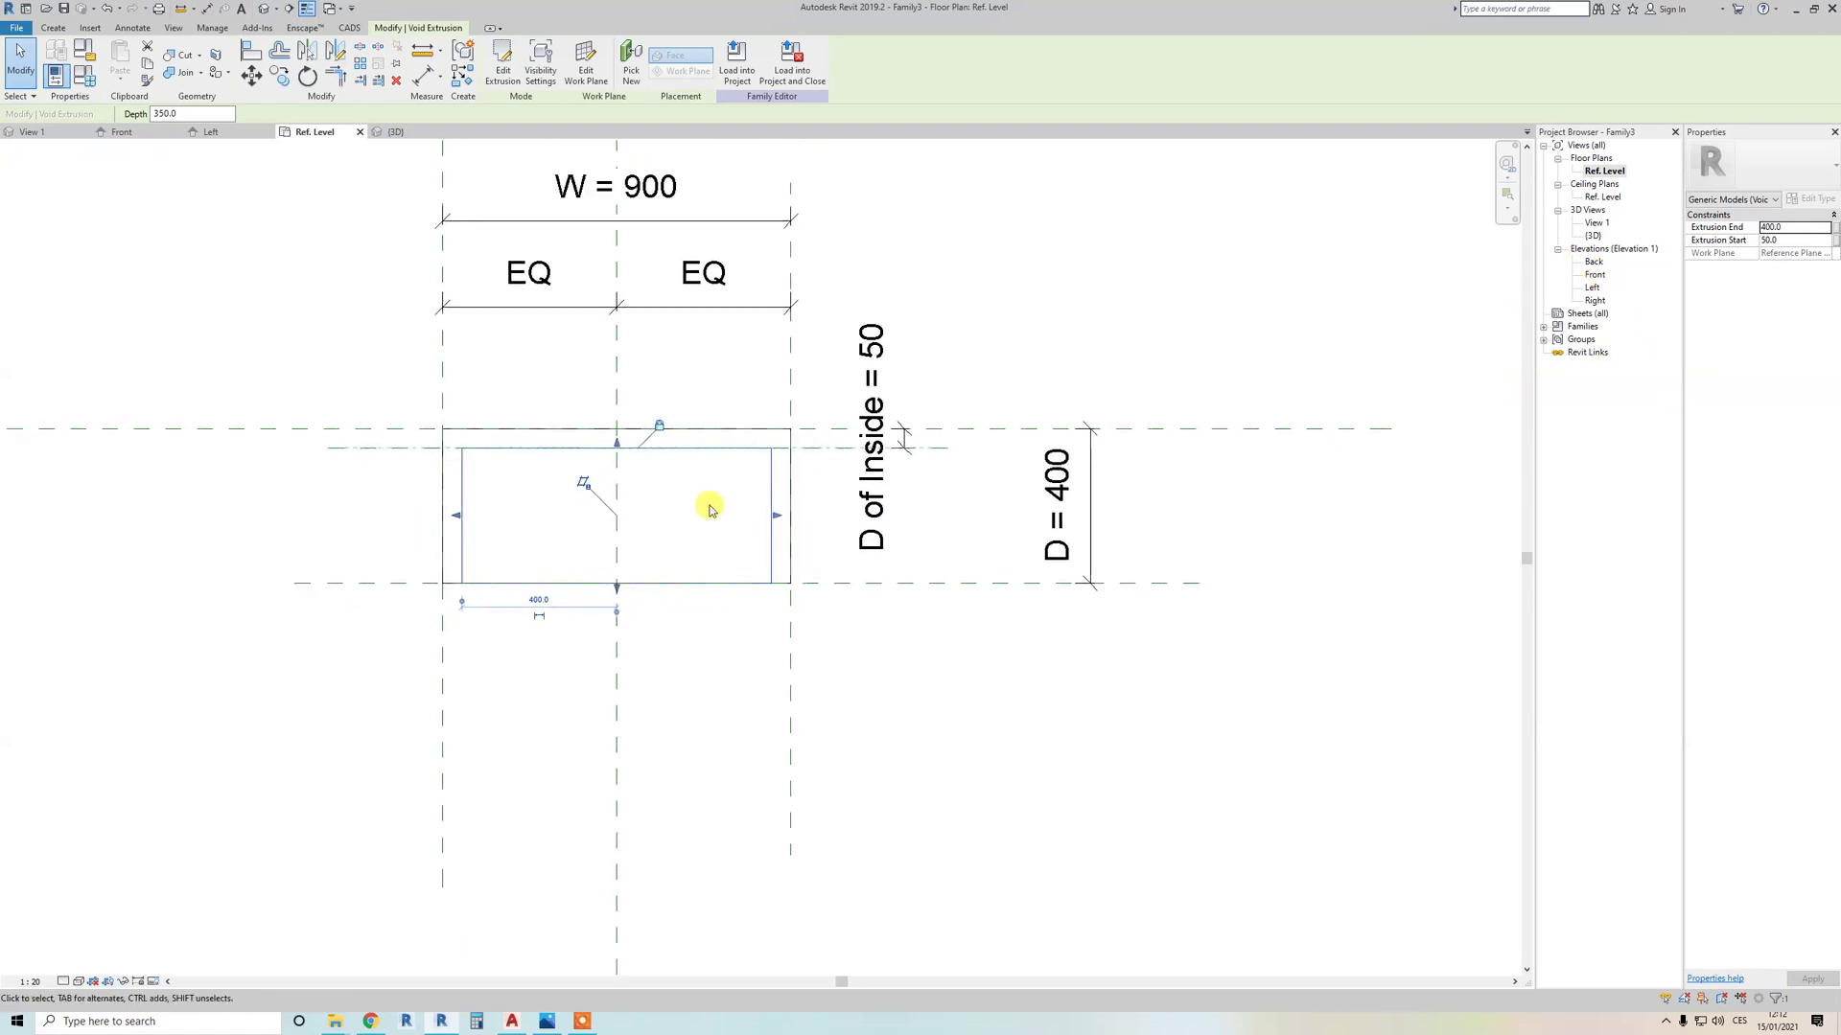
key("Escape")
Step: Move the "D of Inside" parameter below W in the family types while viewing the model in 3D
key("ctrl+Tab")
middle_click_drag(628, 604, 541, 717, "shift")
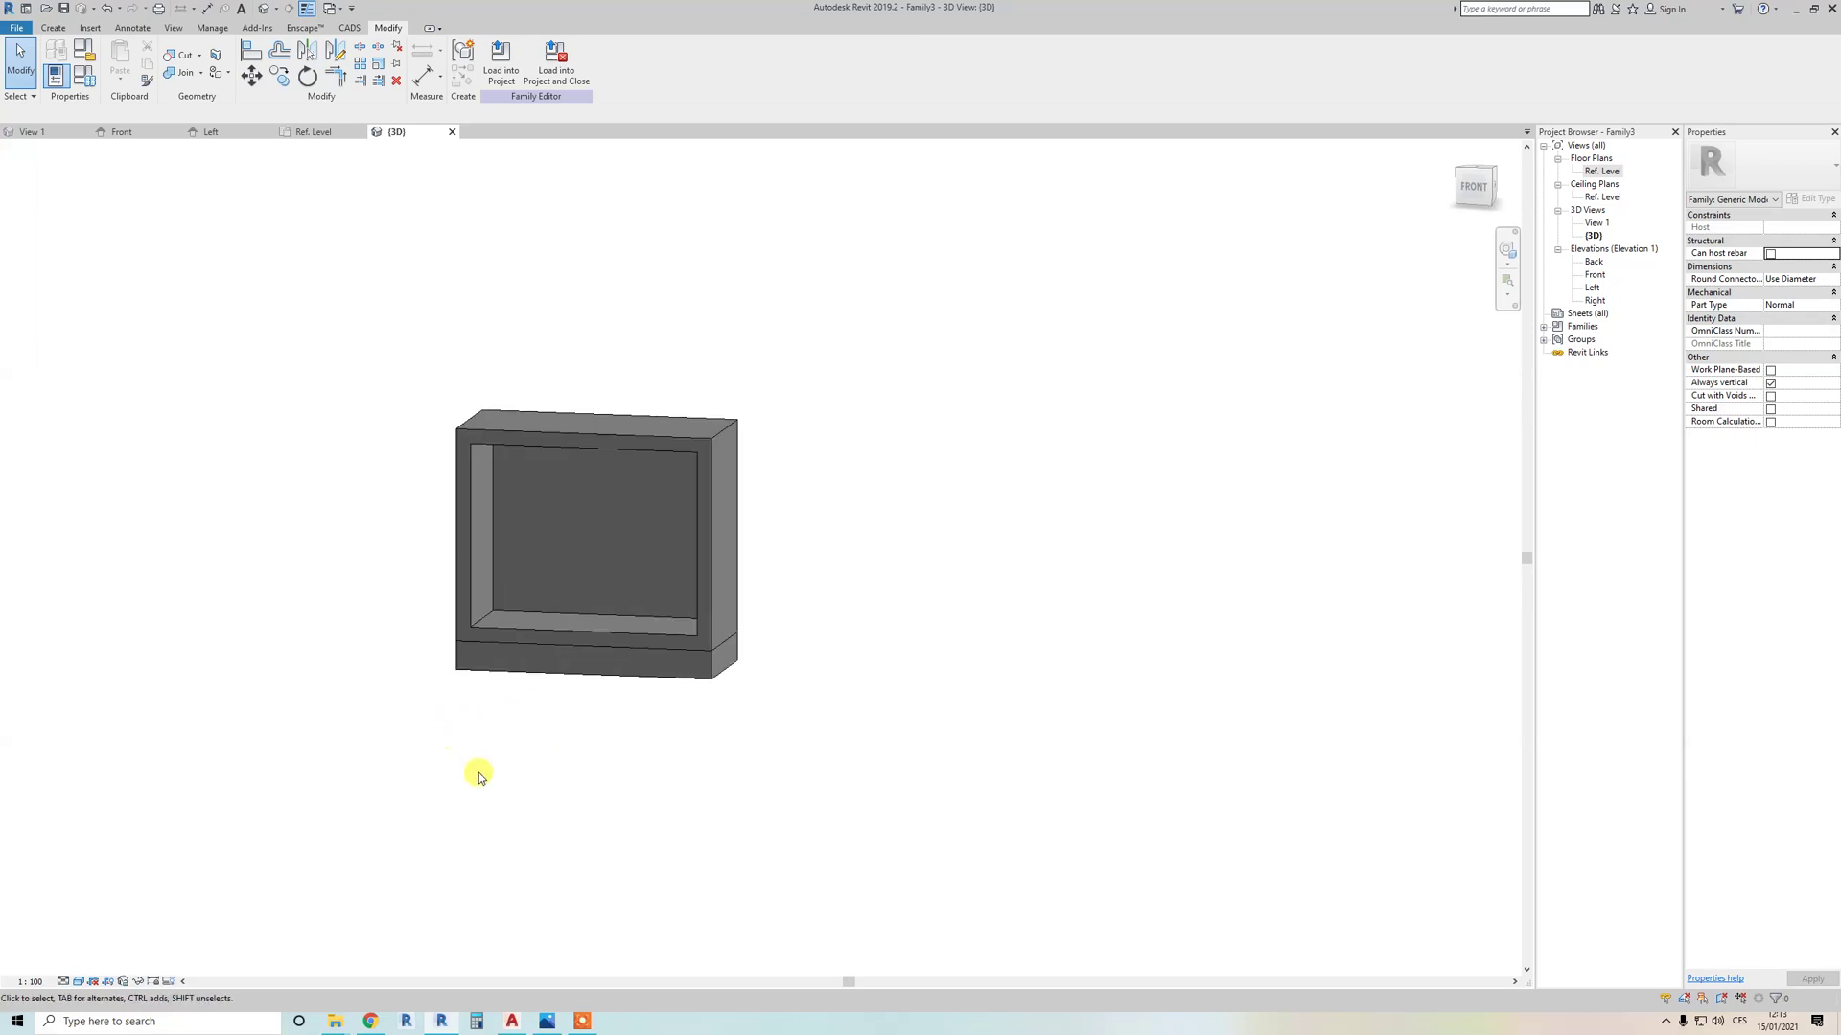
key("f")
key("t")
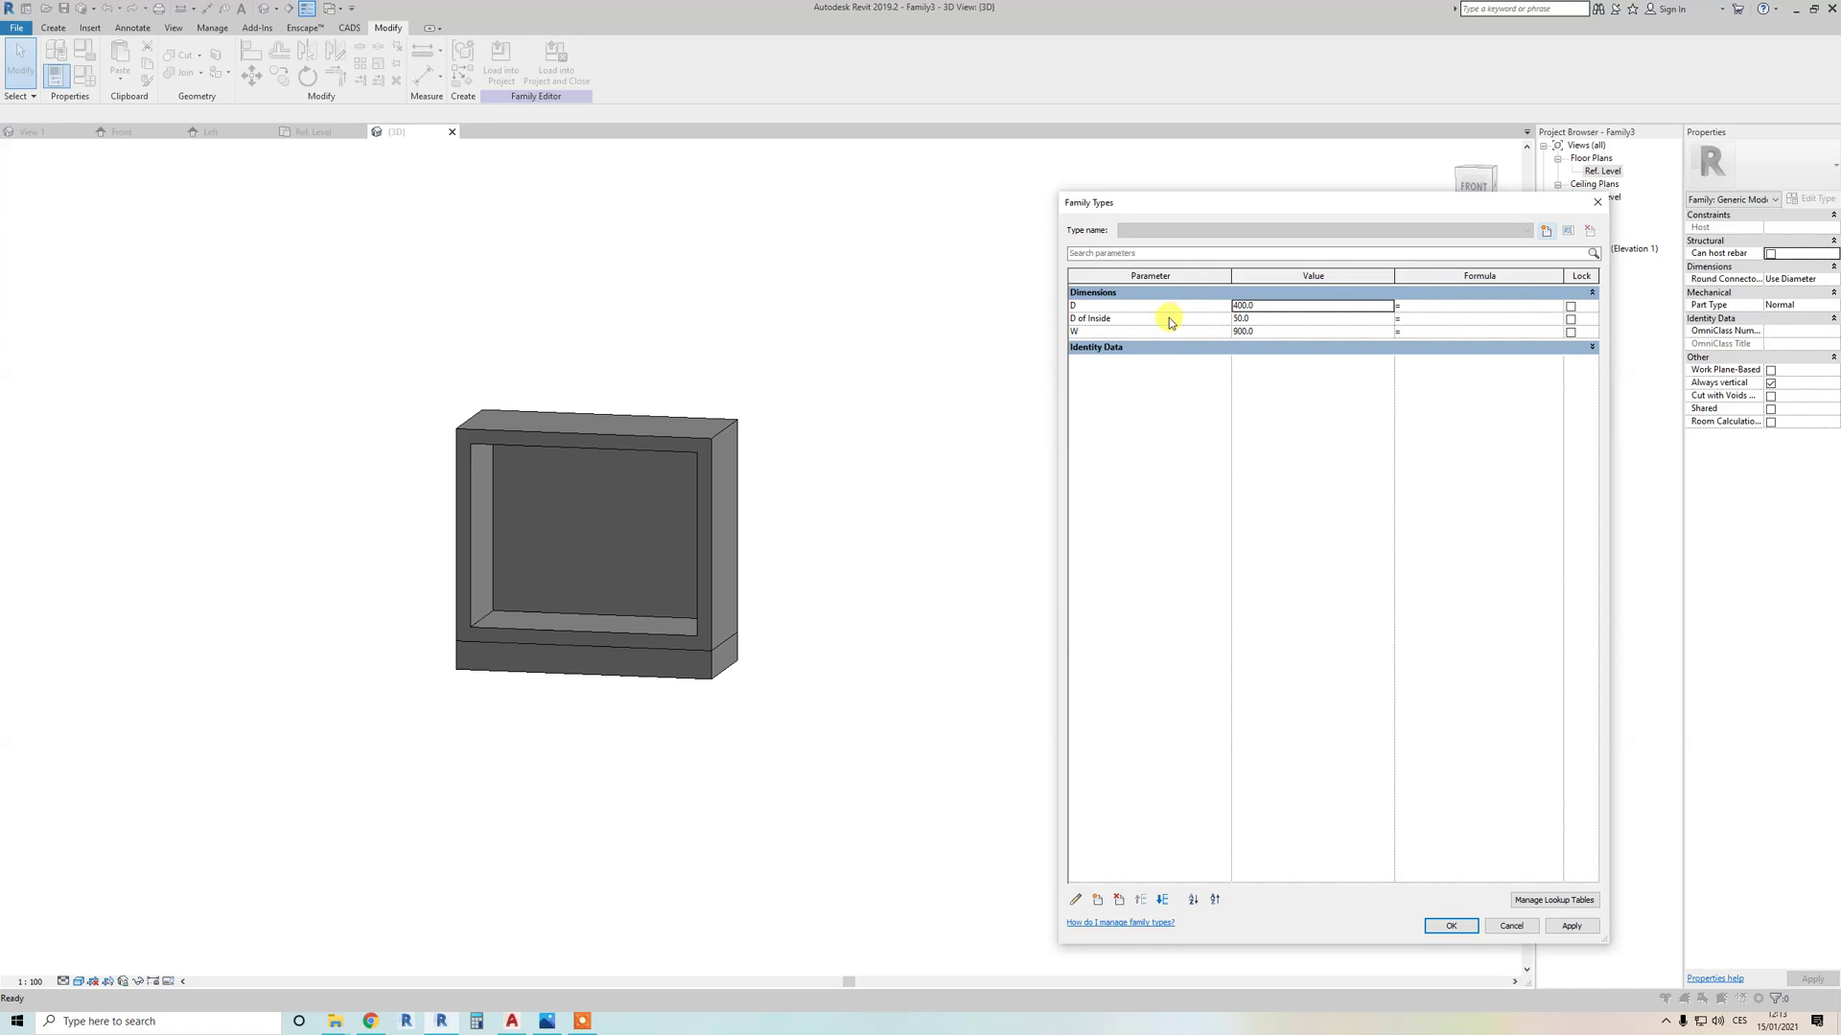
left_click(1169, 323)
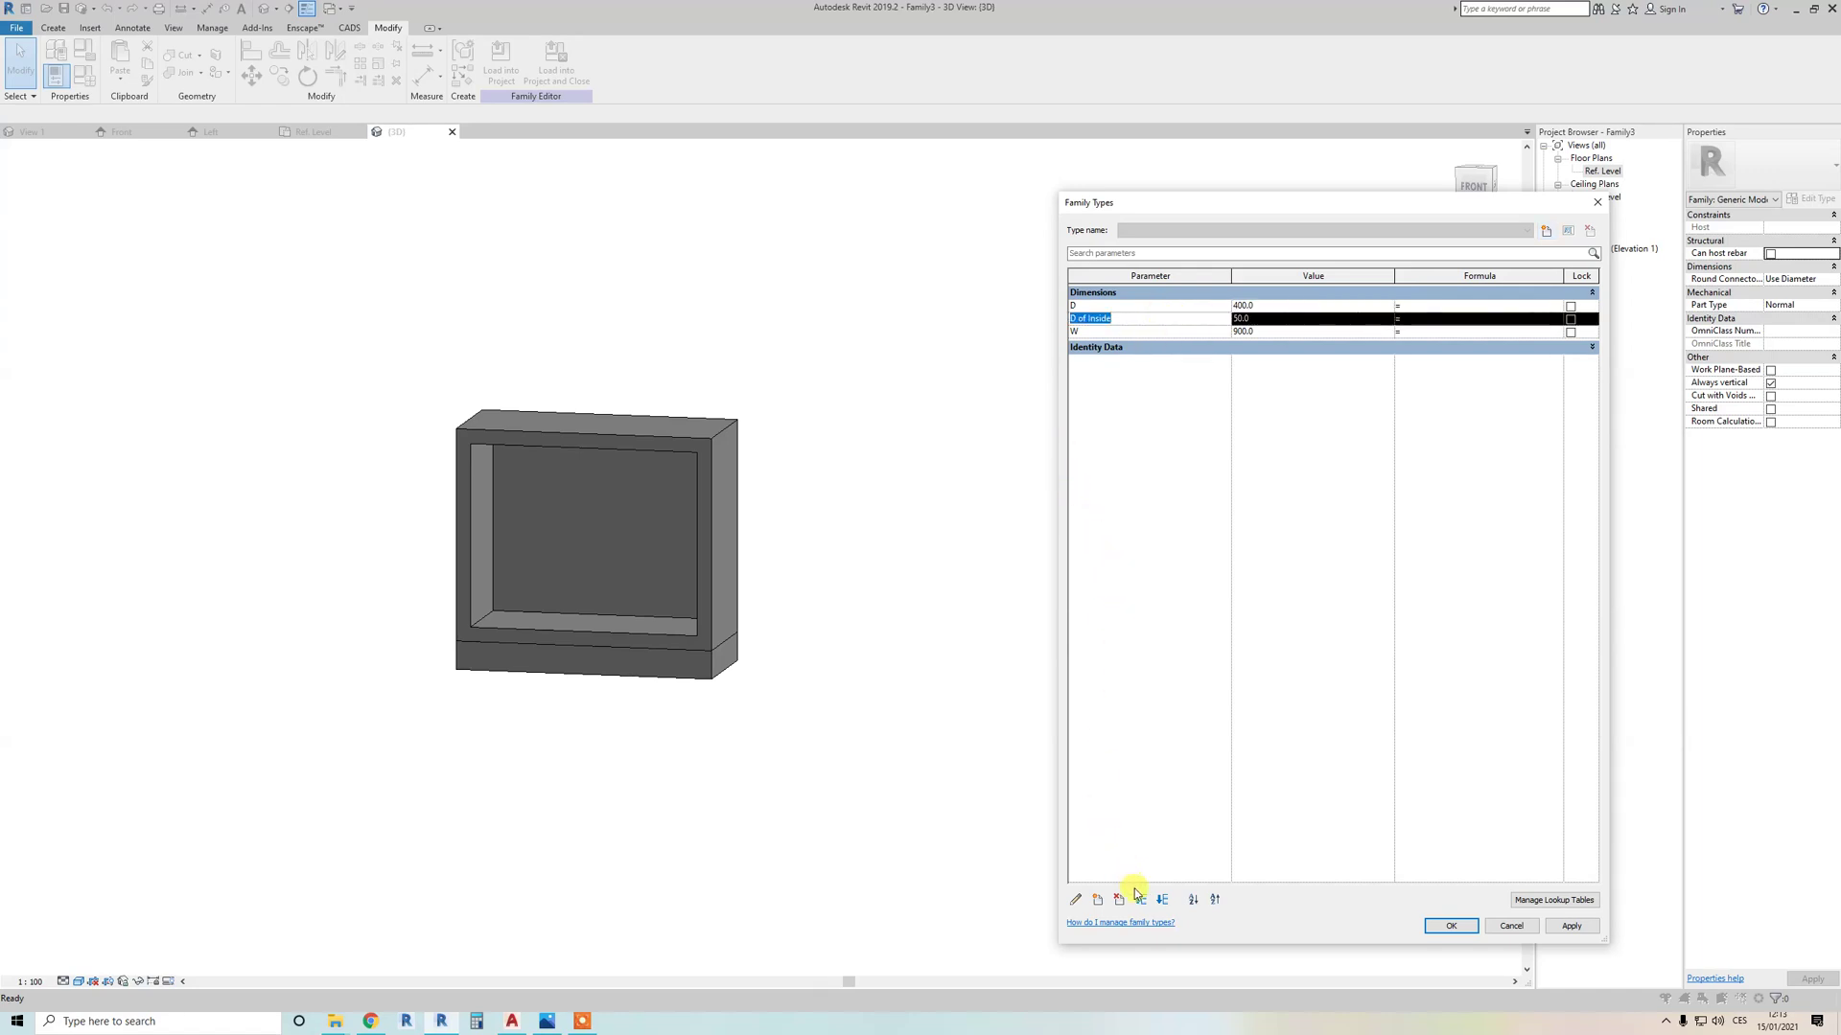
left_click(1164, 900)
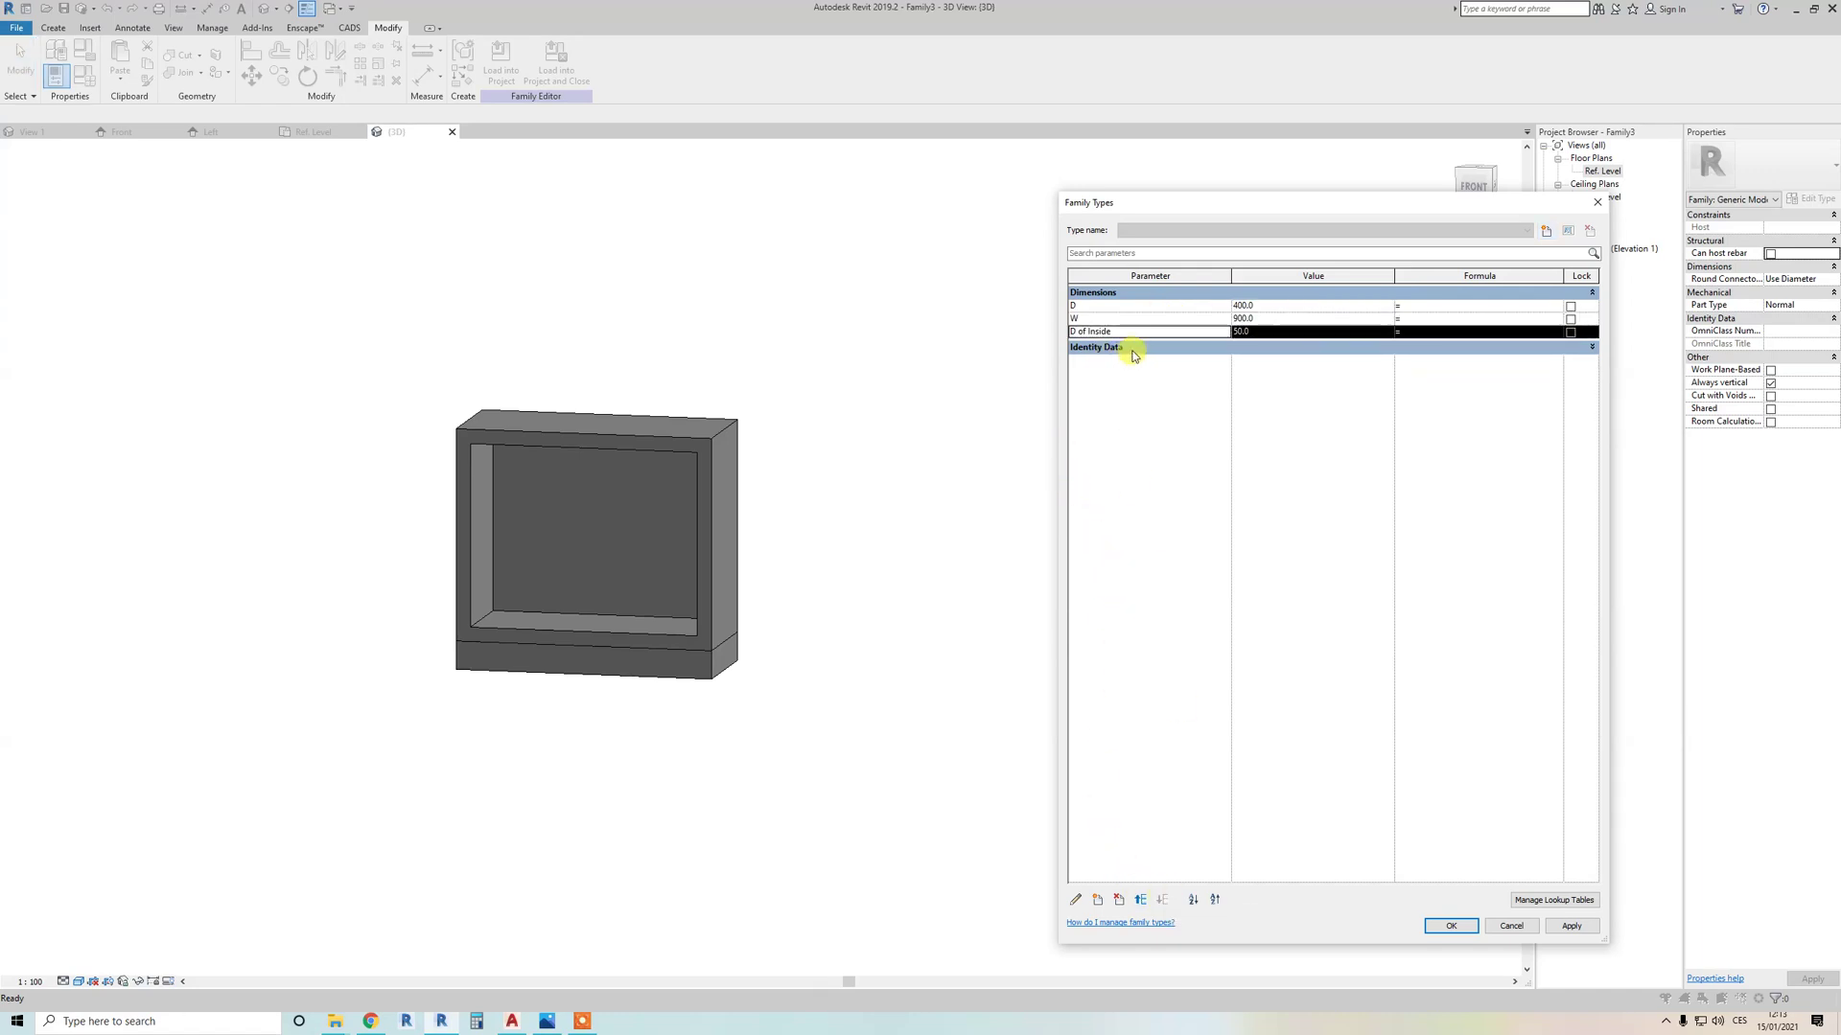
Step: Set the "D of Inside" parameter to 25 and inspect the thinner walls in the 3D view
left_click(1294, 333)
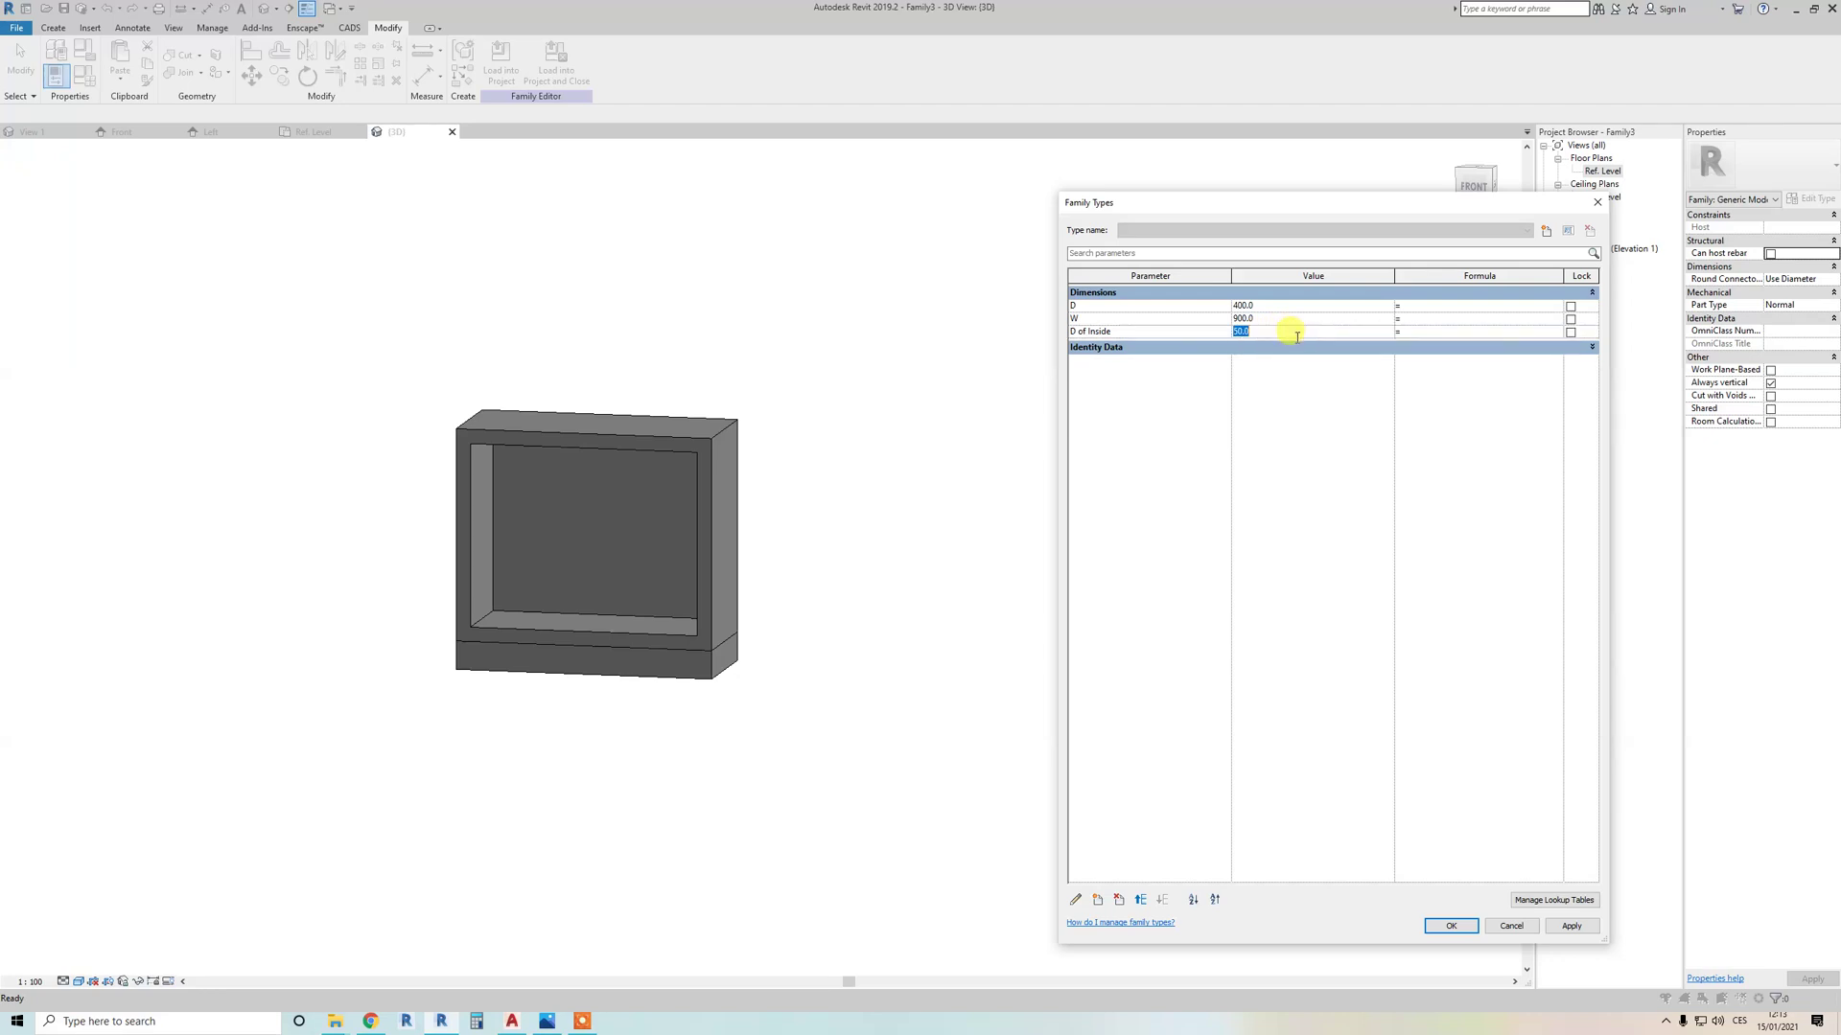
left_click(1570, 925)
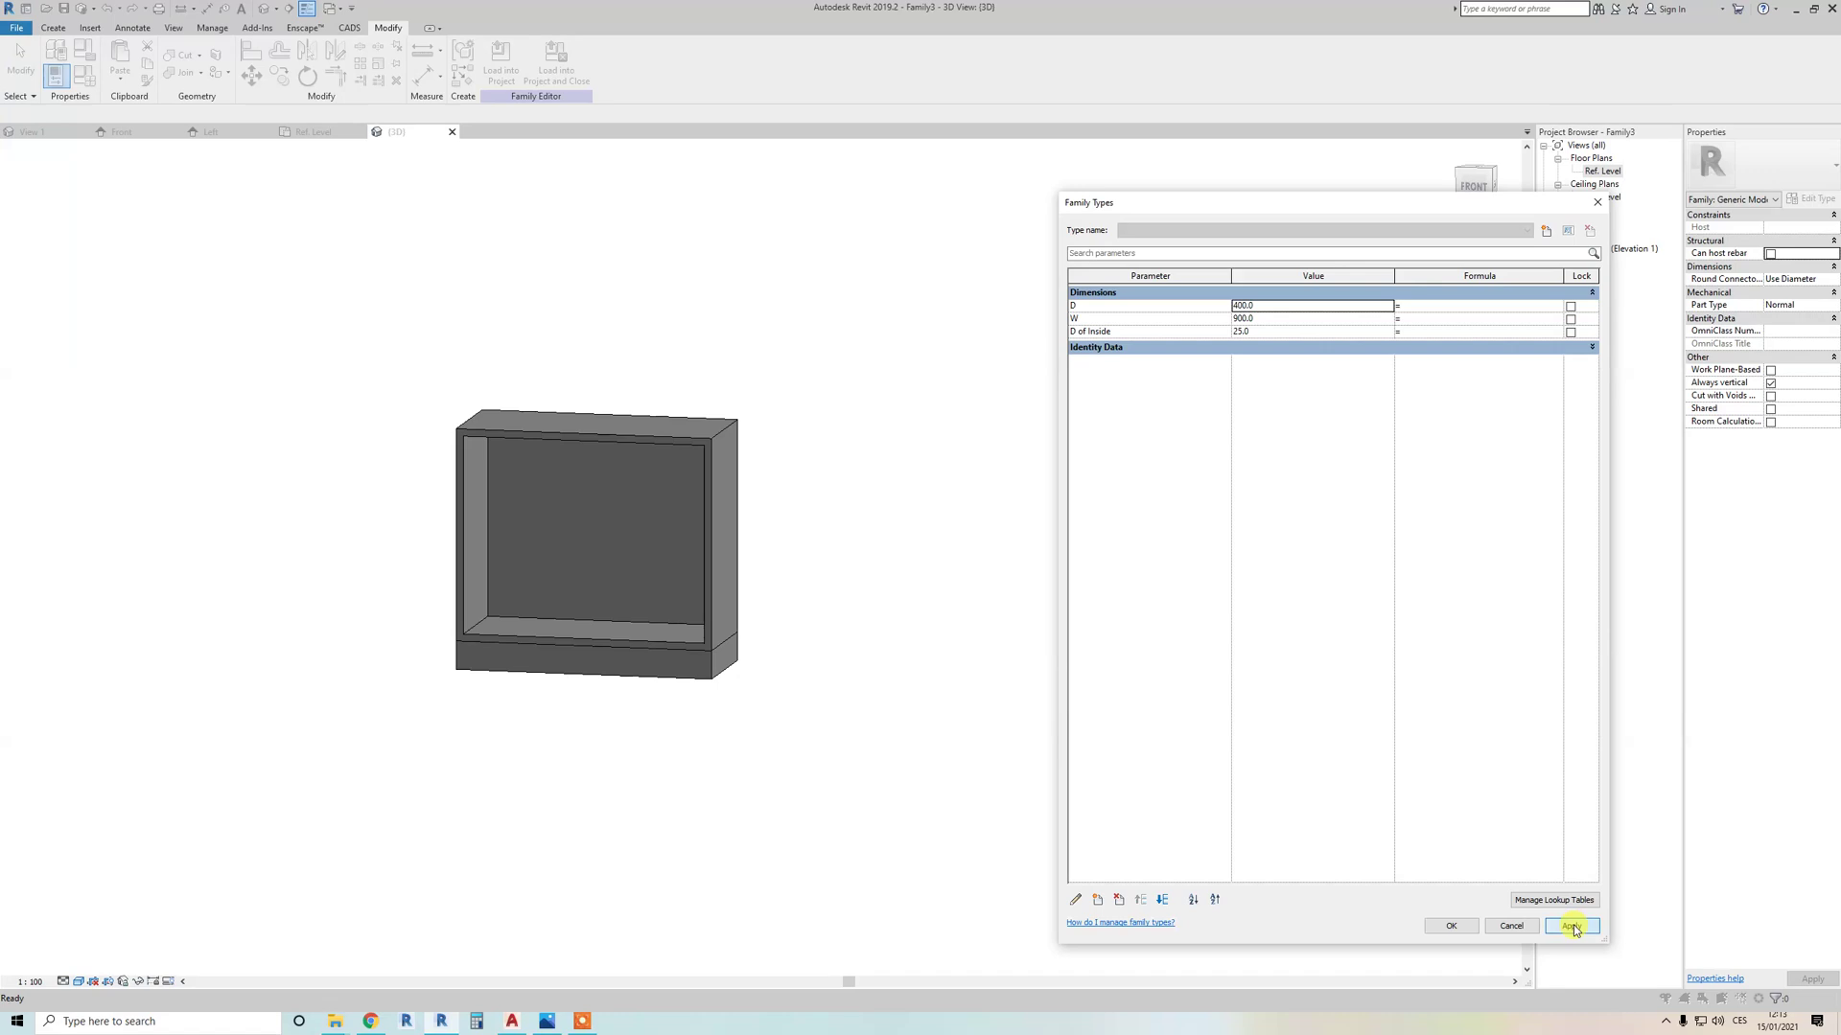
left_click(1438, 927)
middle_click_drag(1044, 657, 604, 760, "shift")
scroll(608, 738, "up", 3)
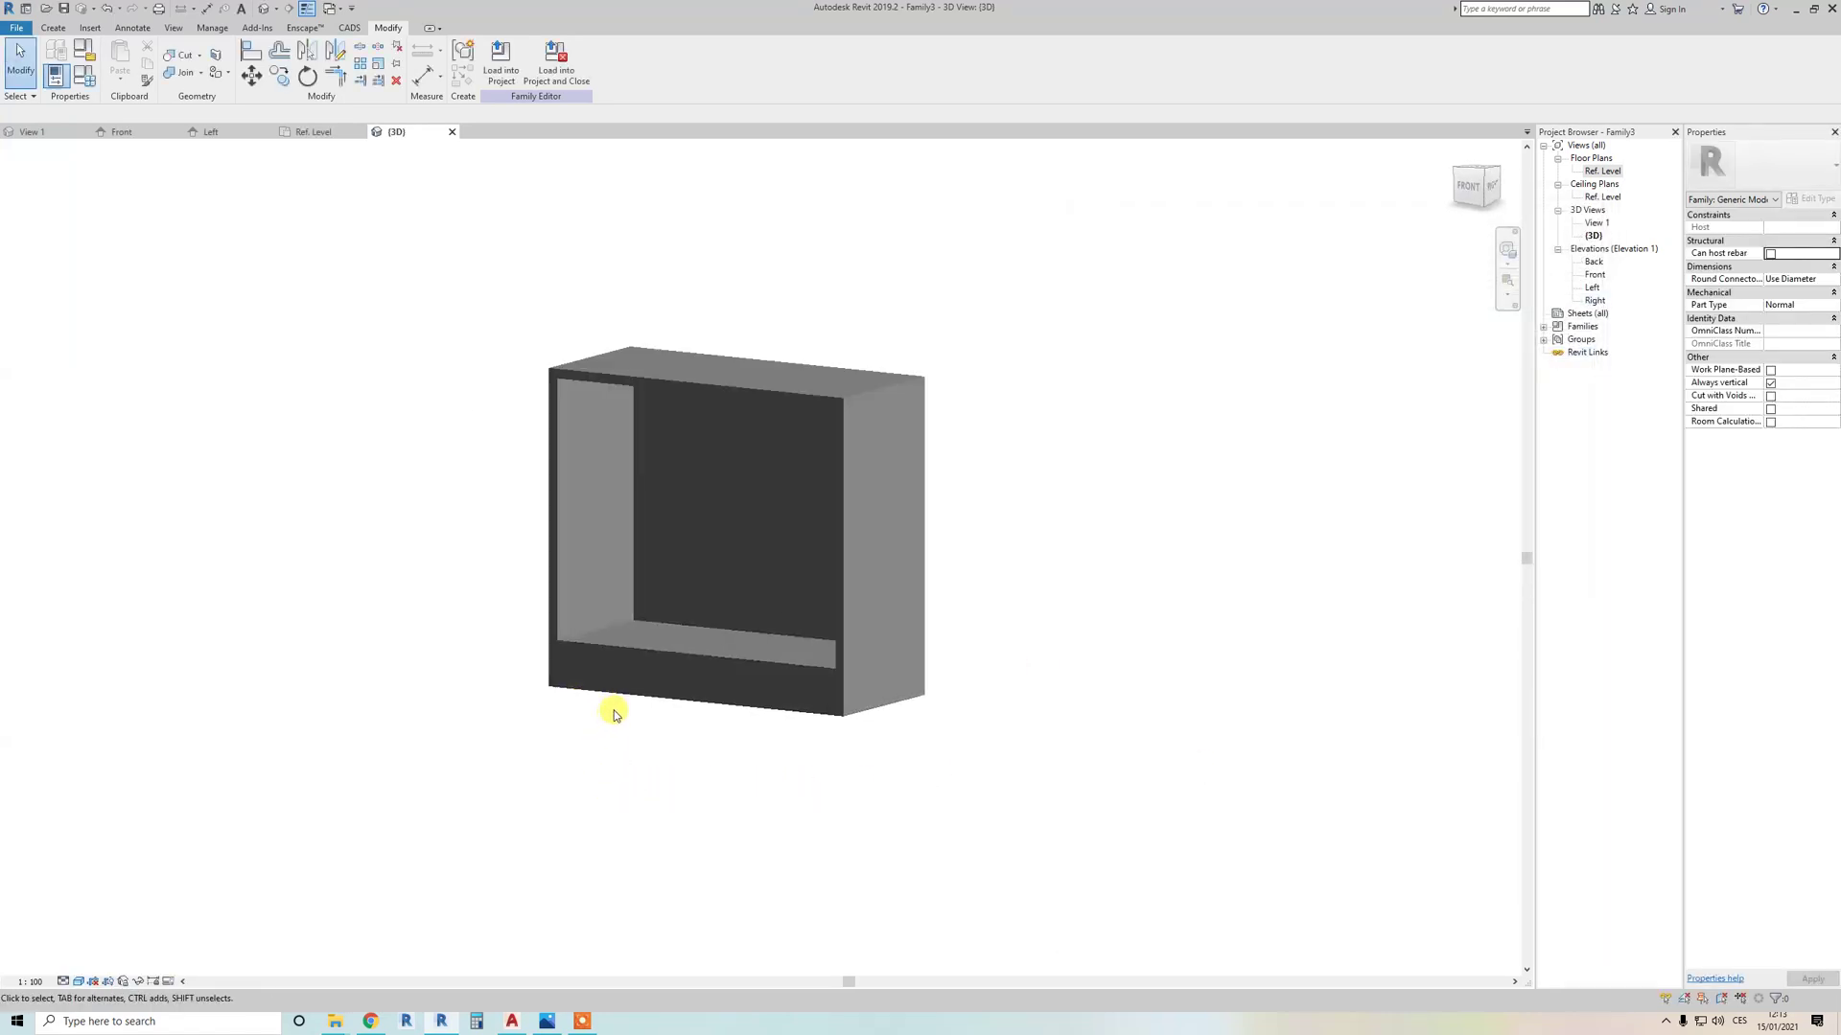
double_click(1593, 275)
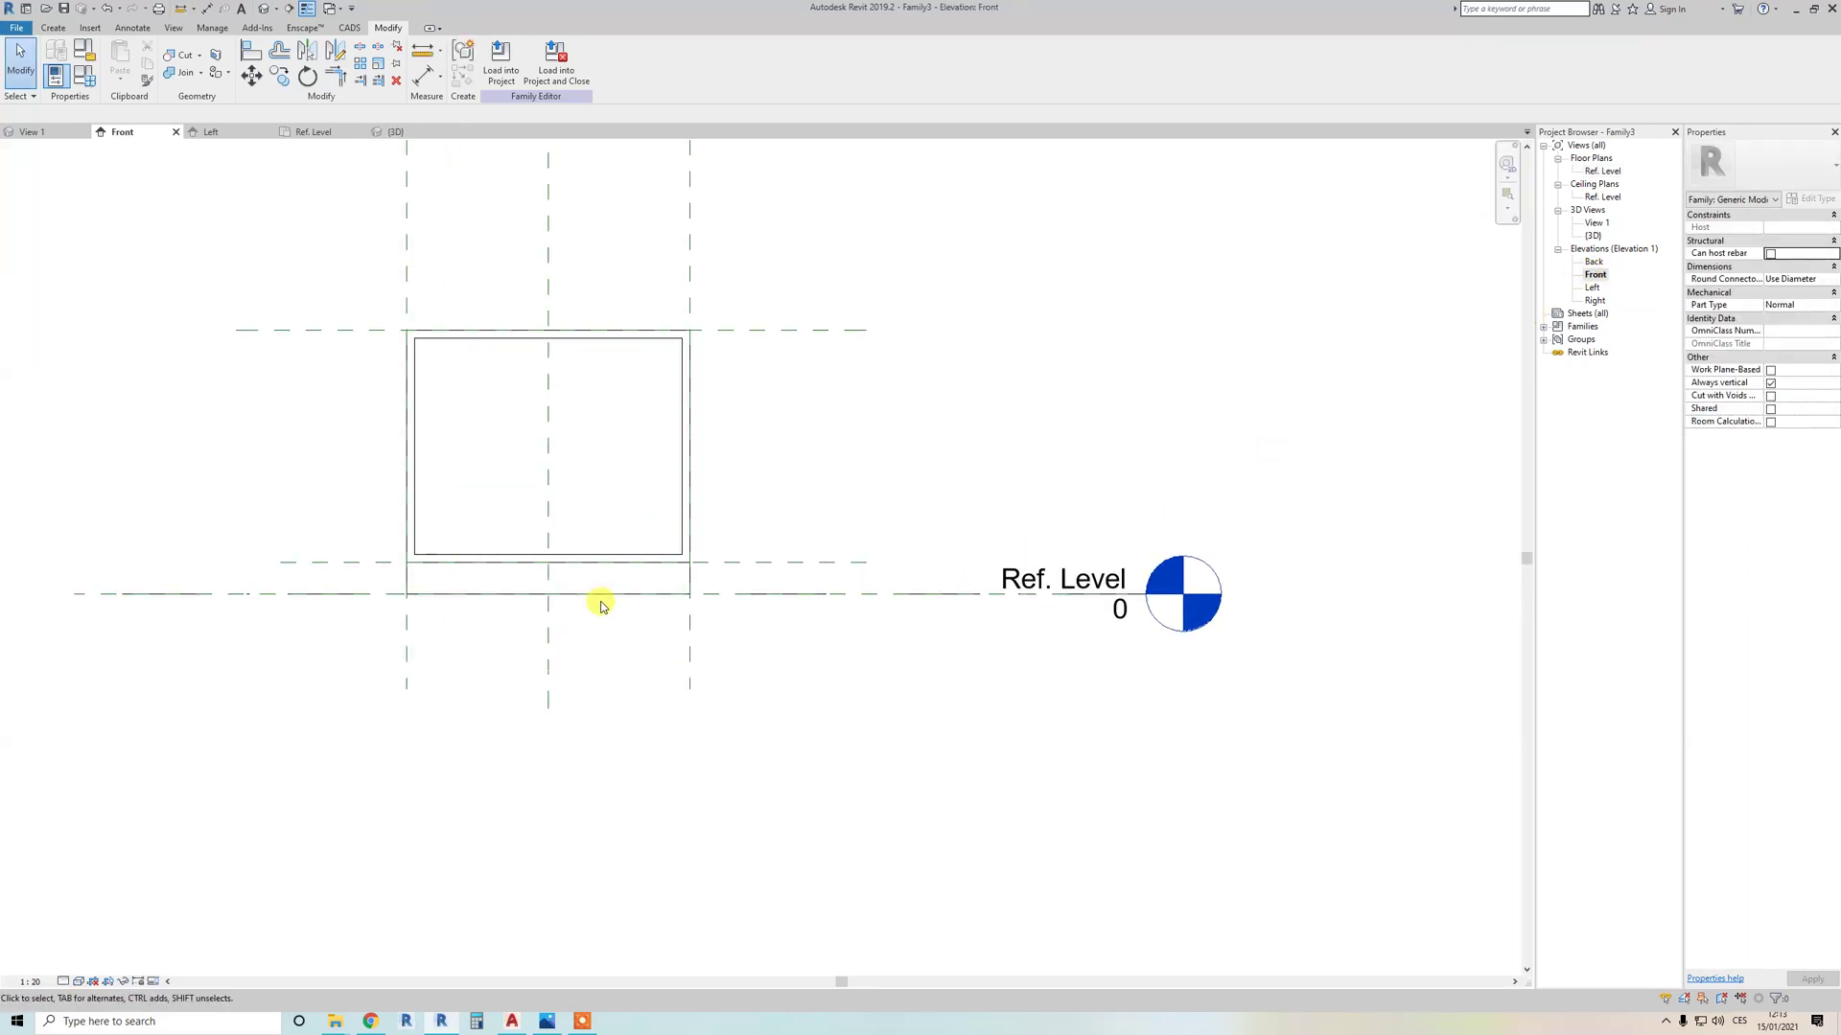
scroll(605, 611, "up", 2)
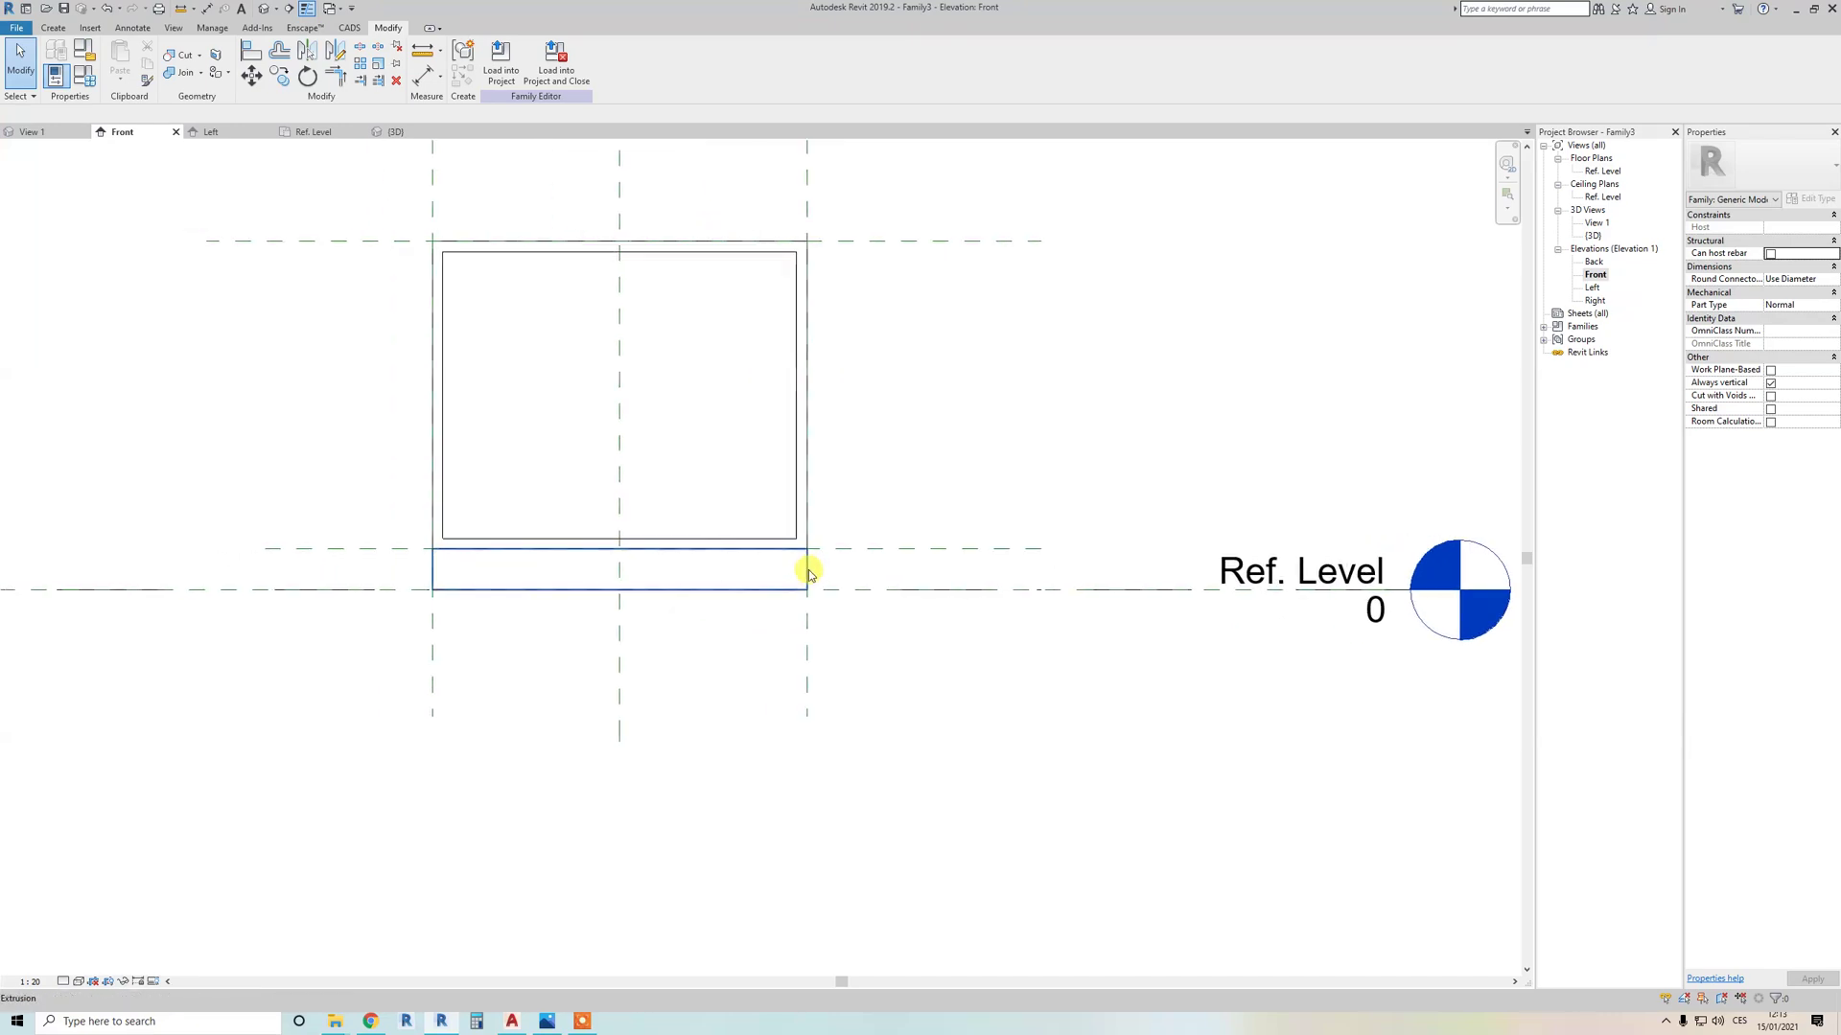
left_click(808, 574)
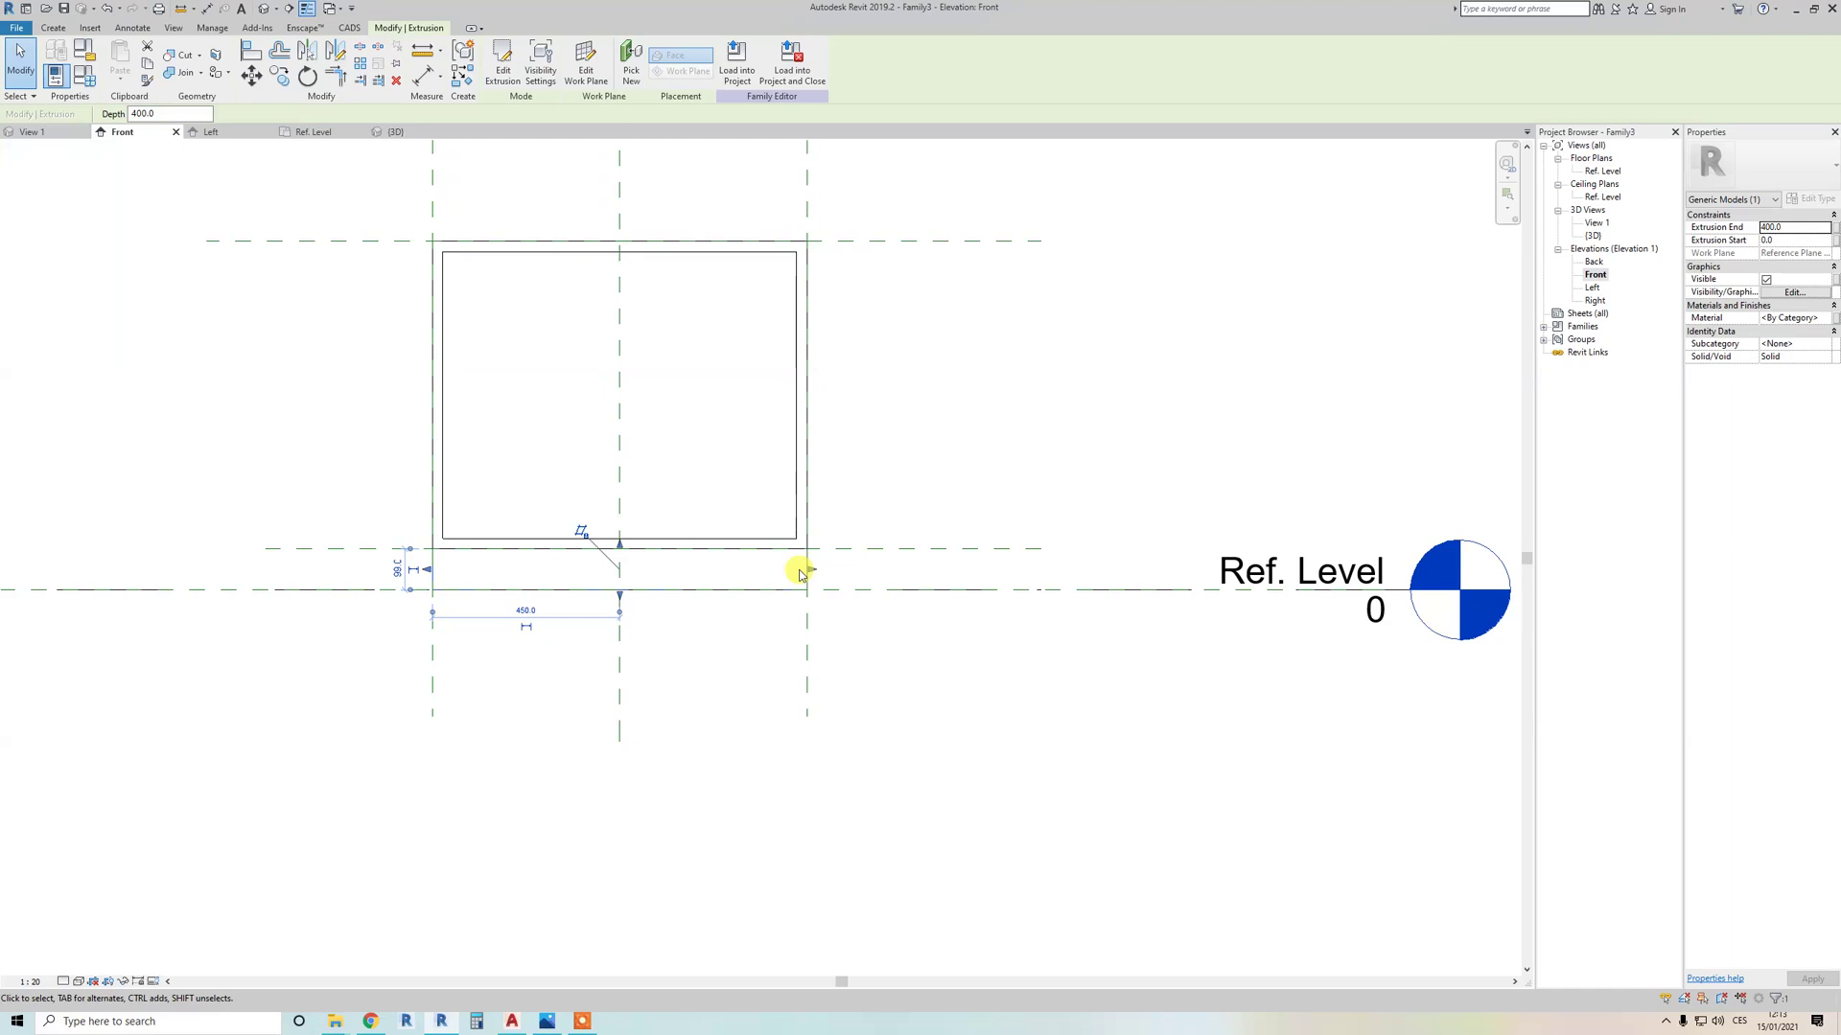
scroll(728, 652, "down", 1)
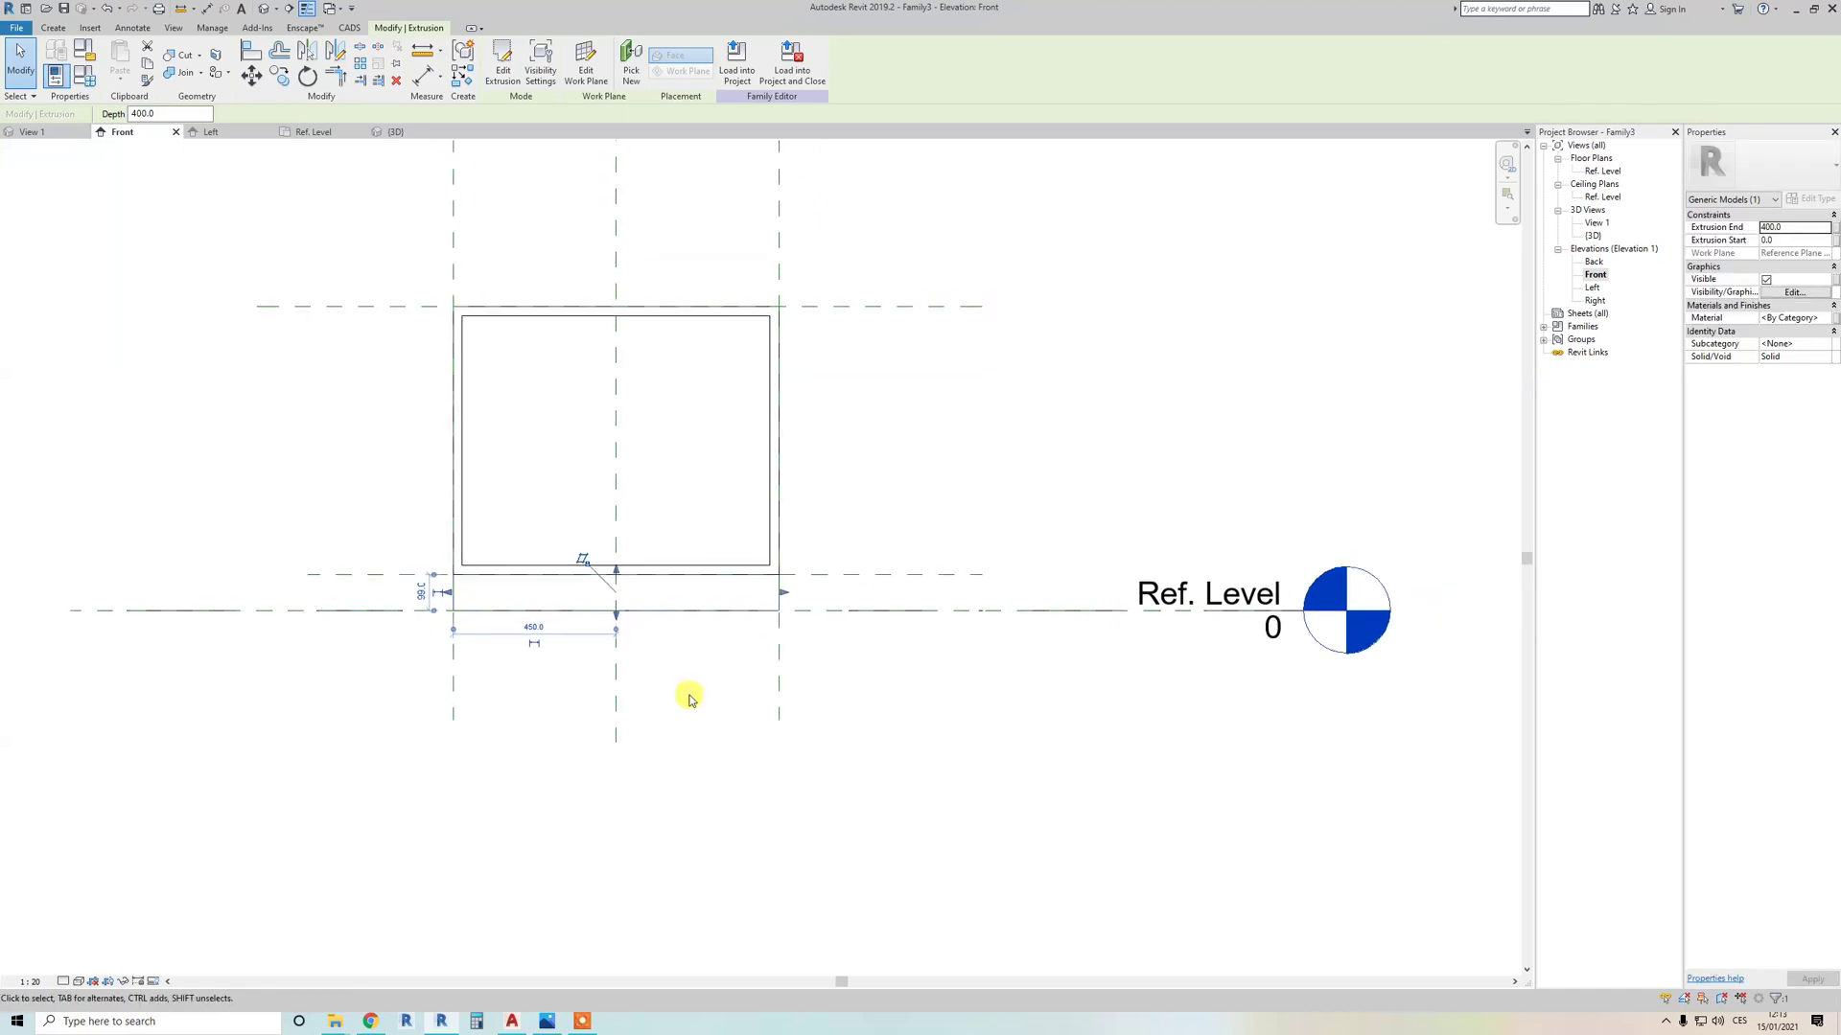
key("3")
key("d")
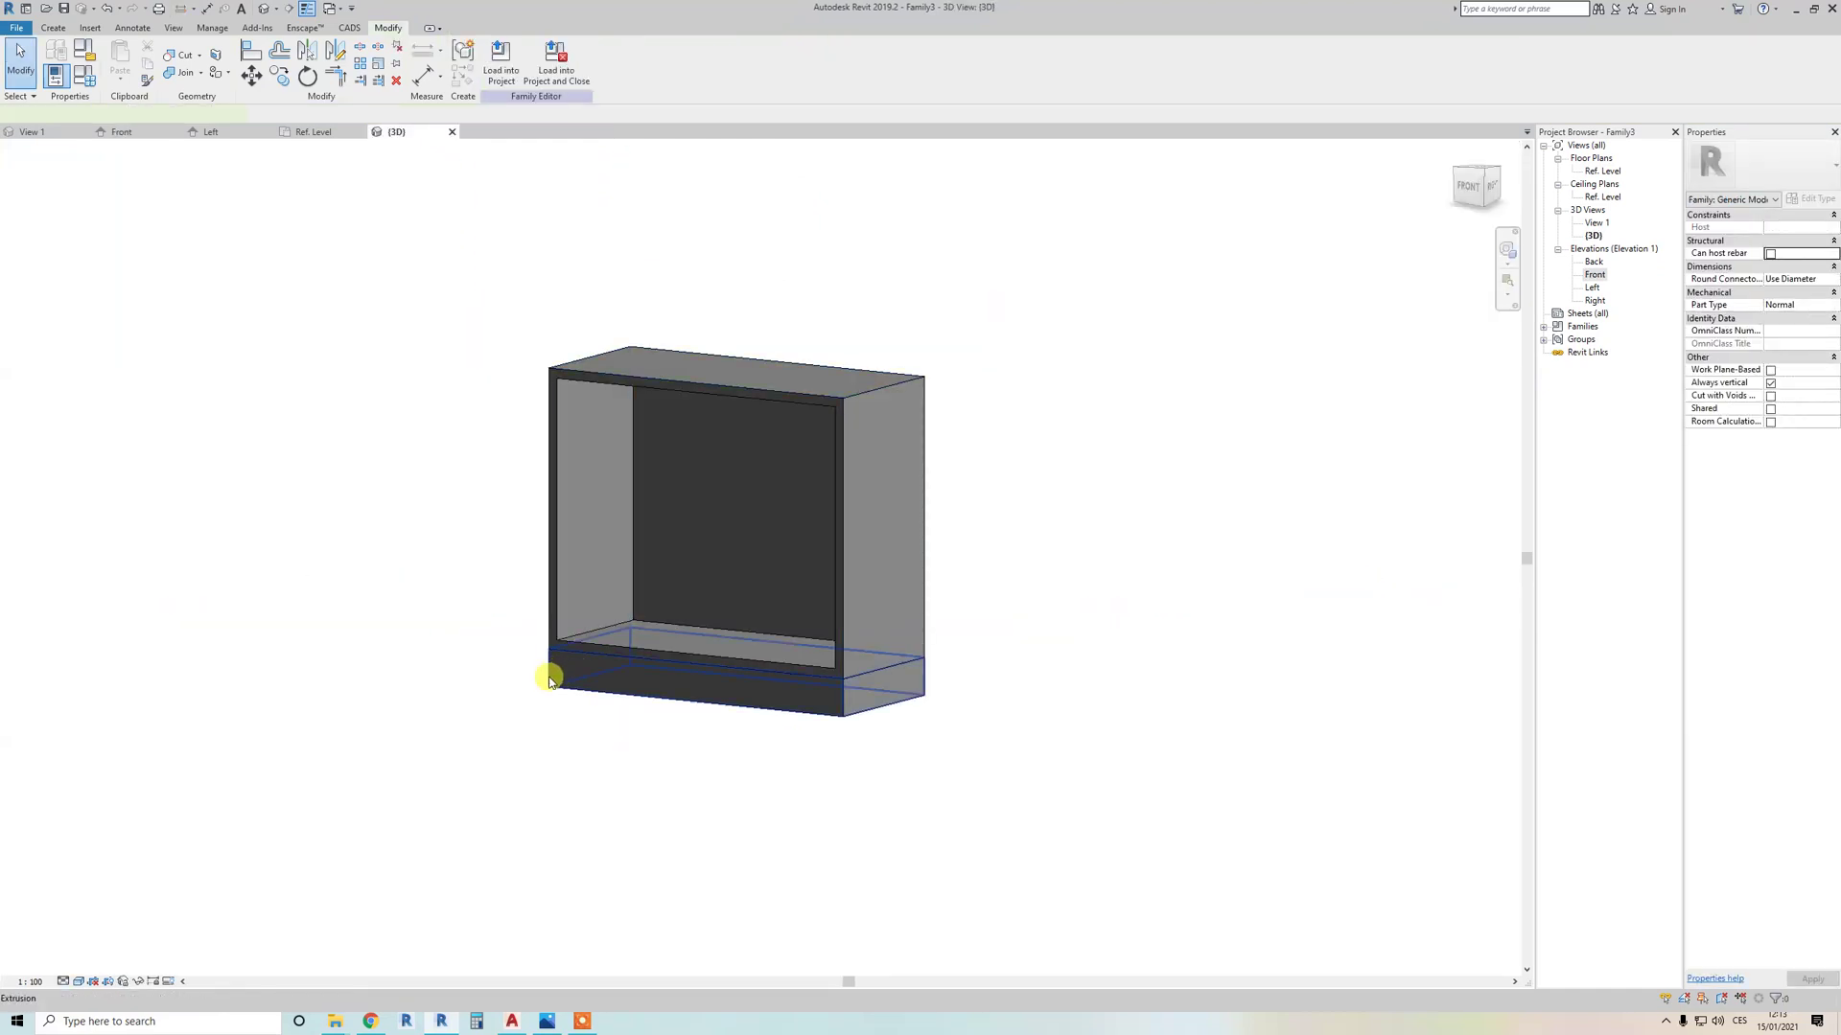
Step: Associate the base extrusion's Visible property with a new type parameter named "Bottom", grouped under Visibility
left_click(550, 679)
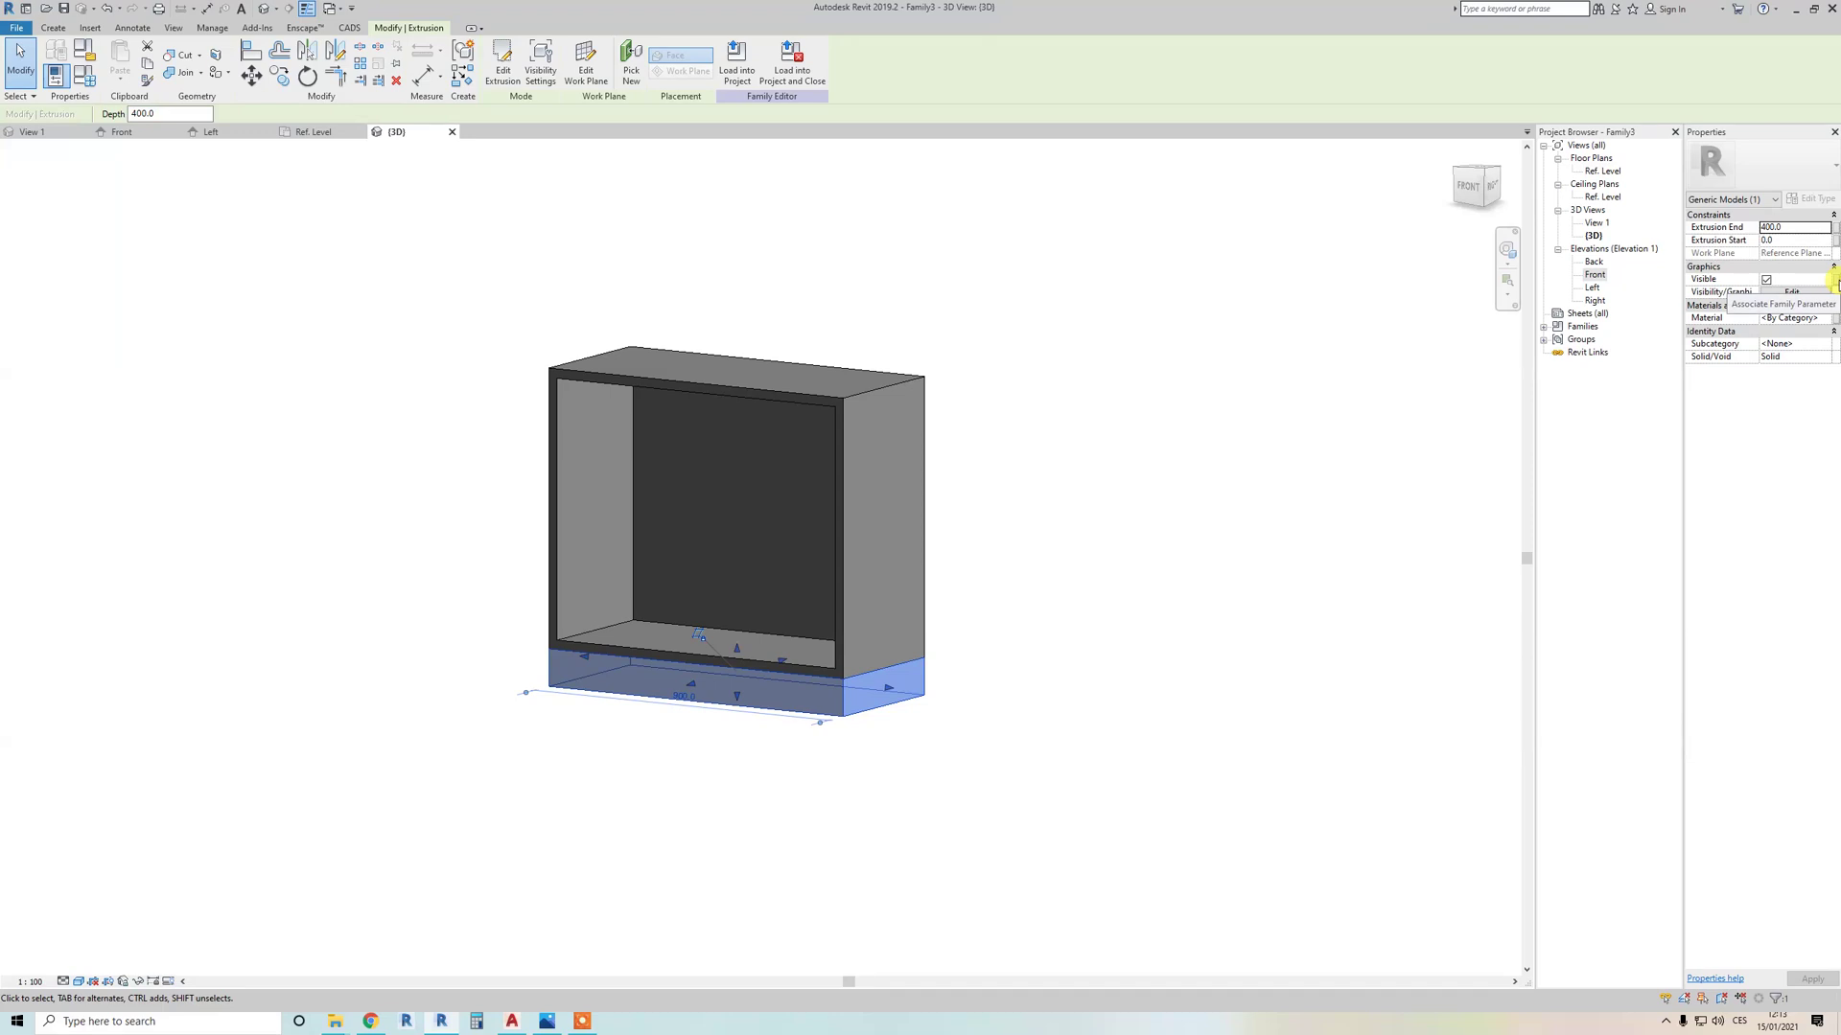
left_click(1833, 284)
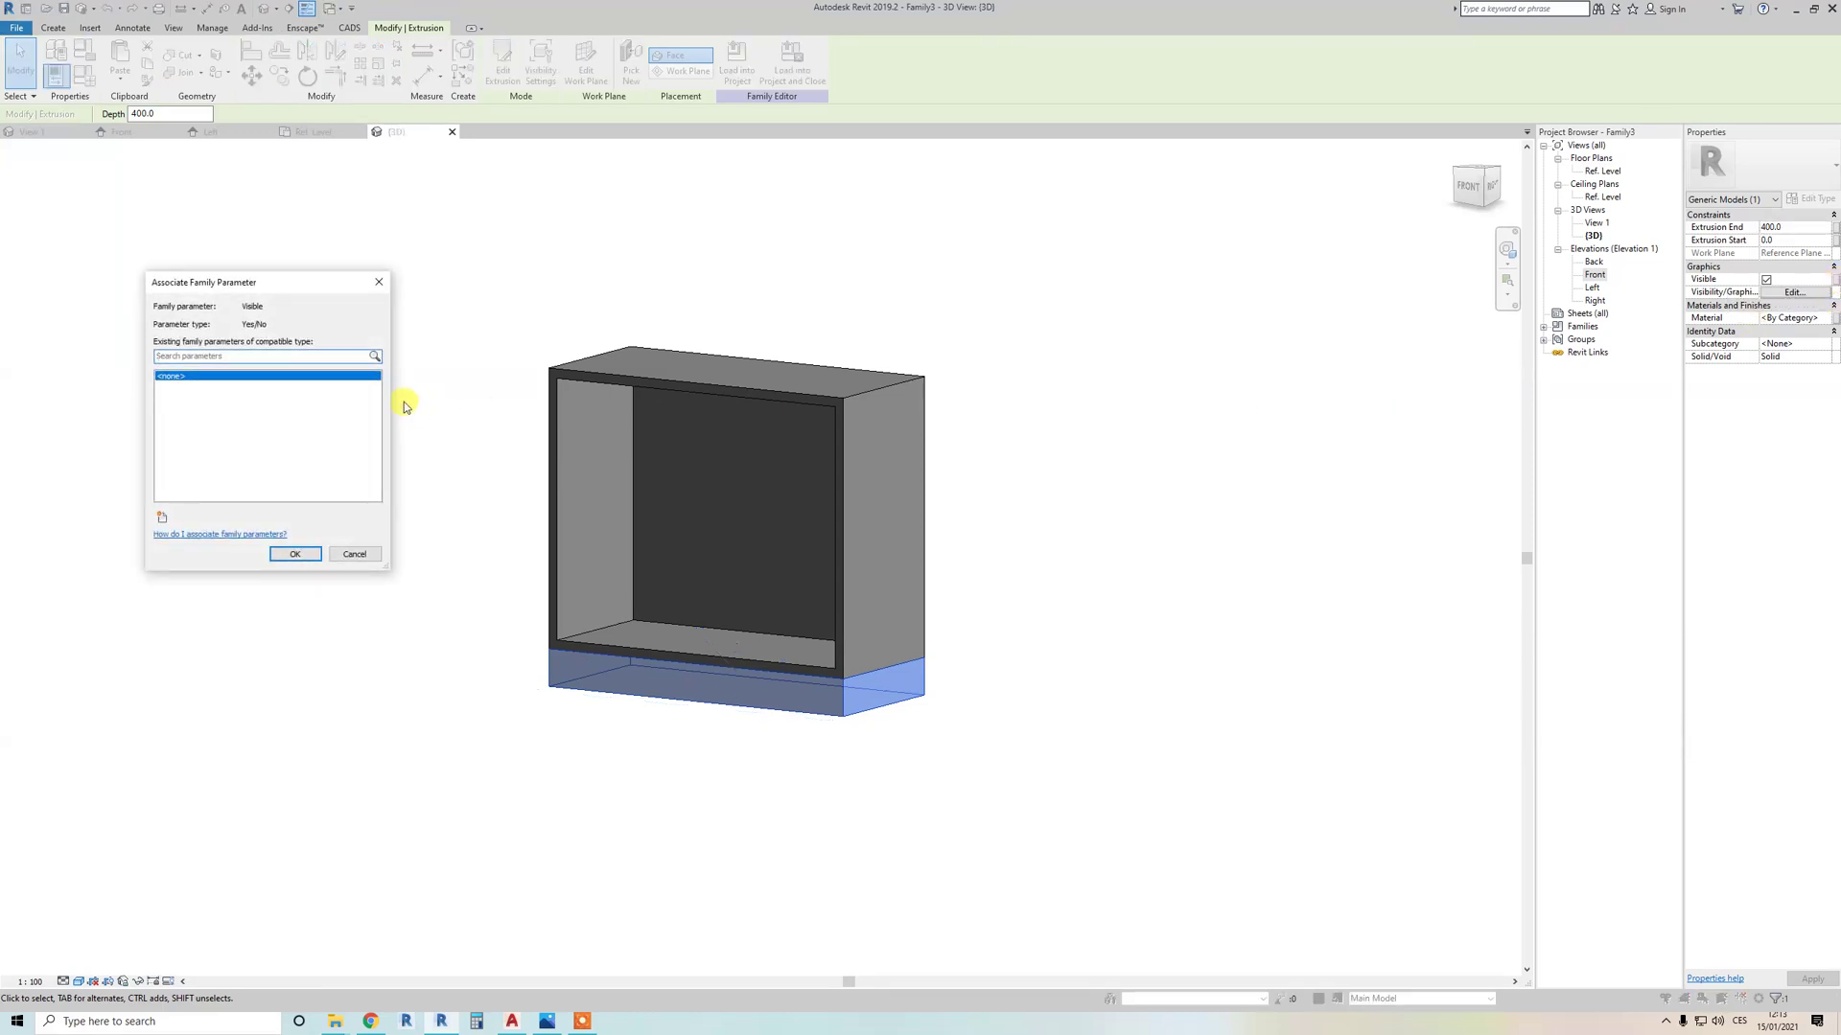
left_click(164, 523)
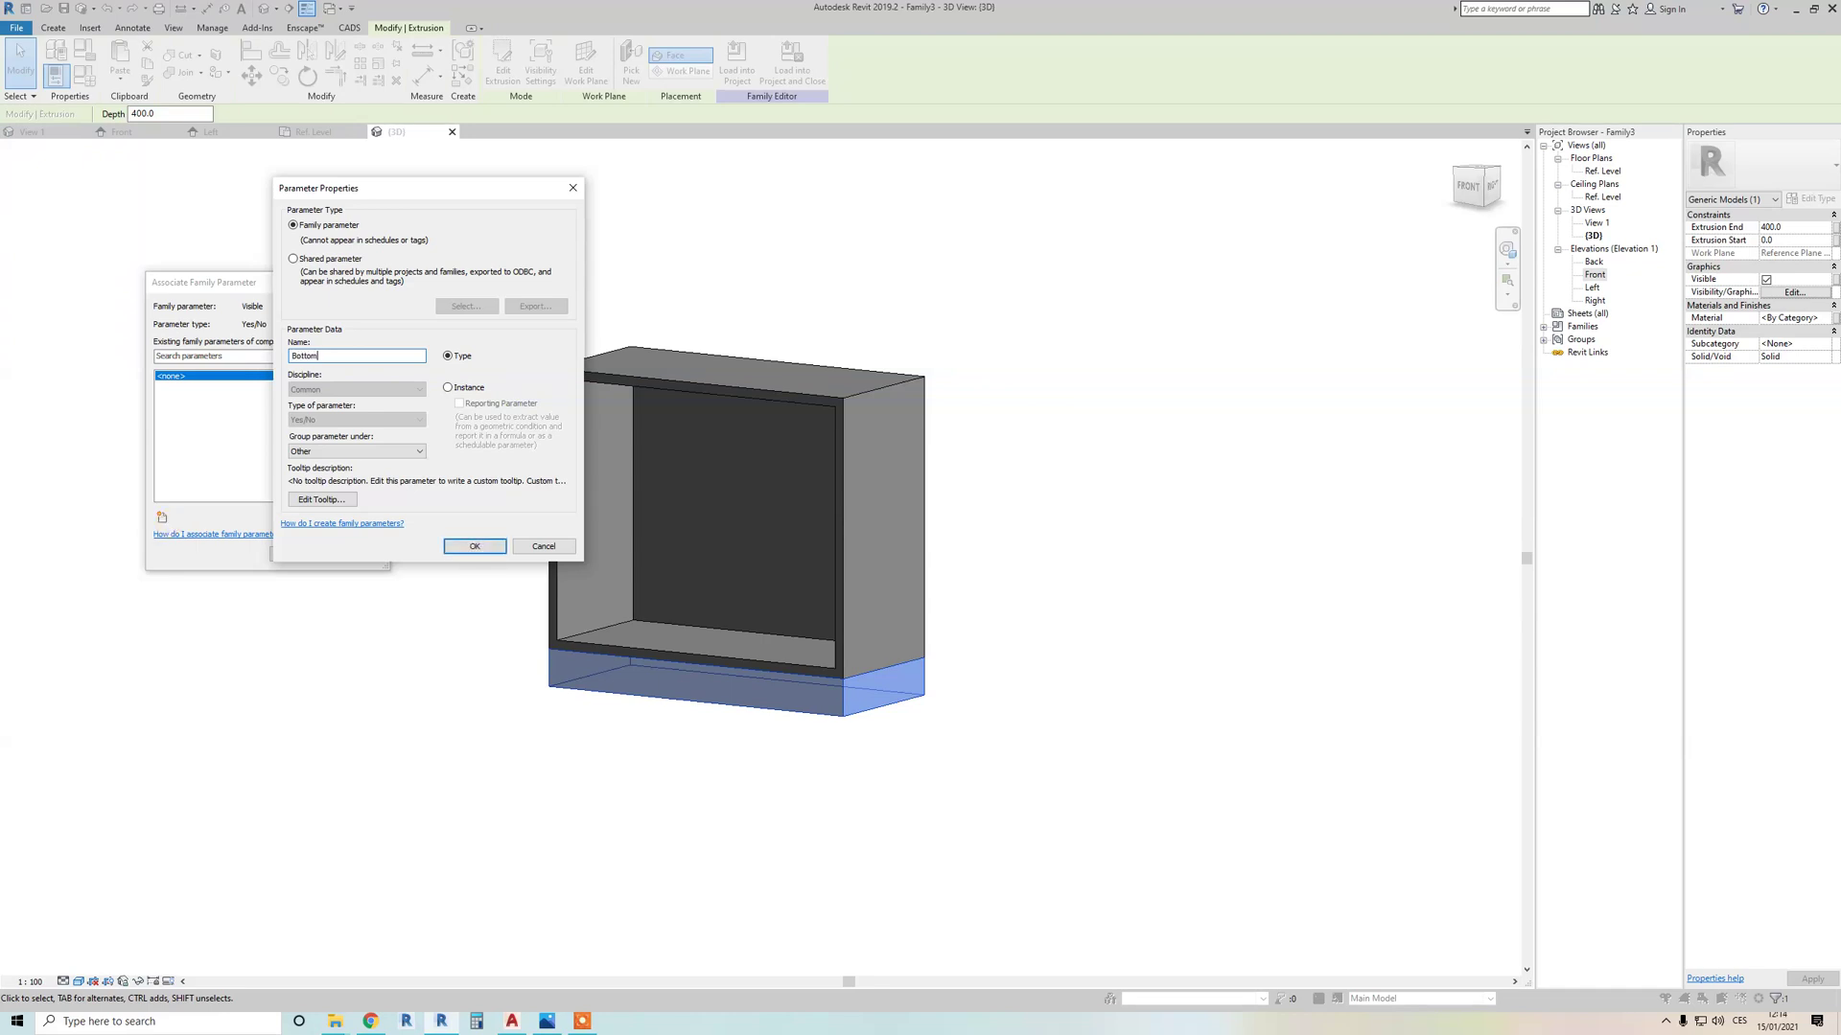
left_click(356, 454)
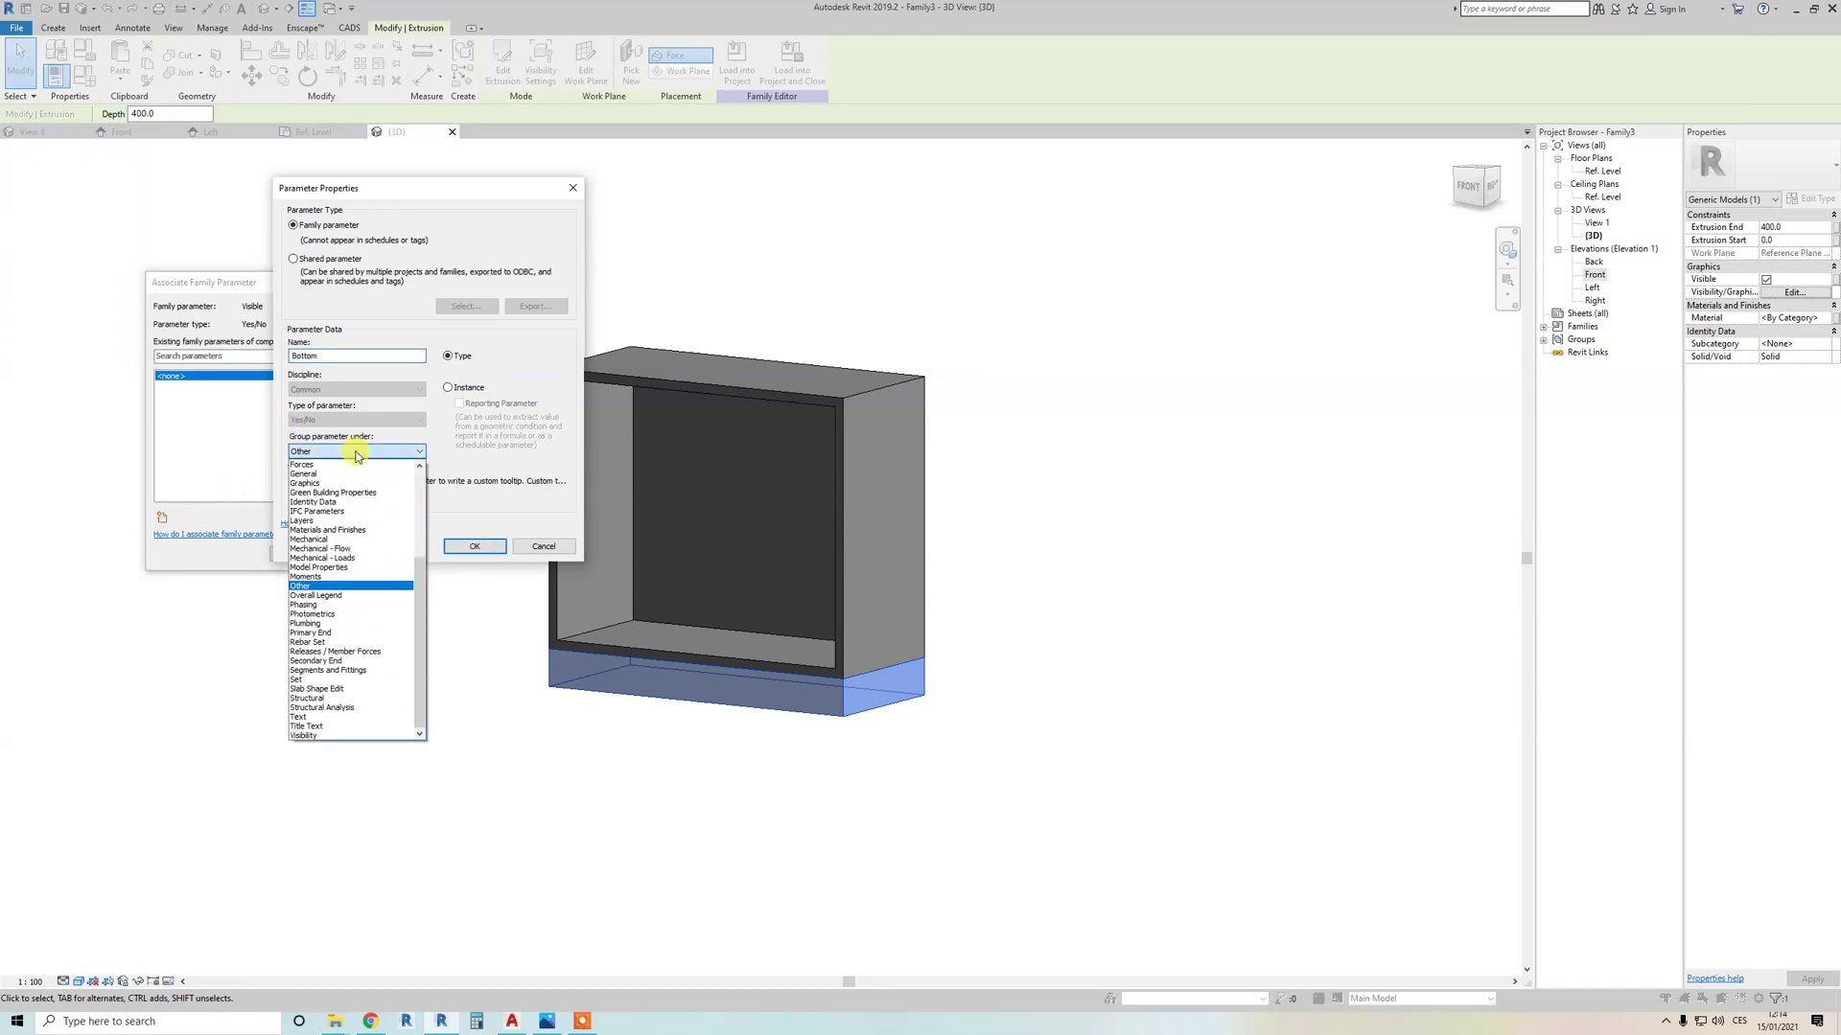
left_click(319, 735)
left_click(474, 546)
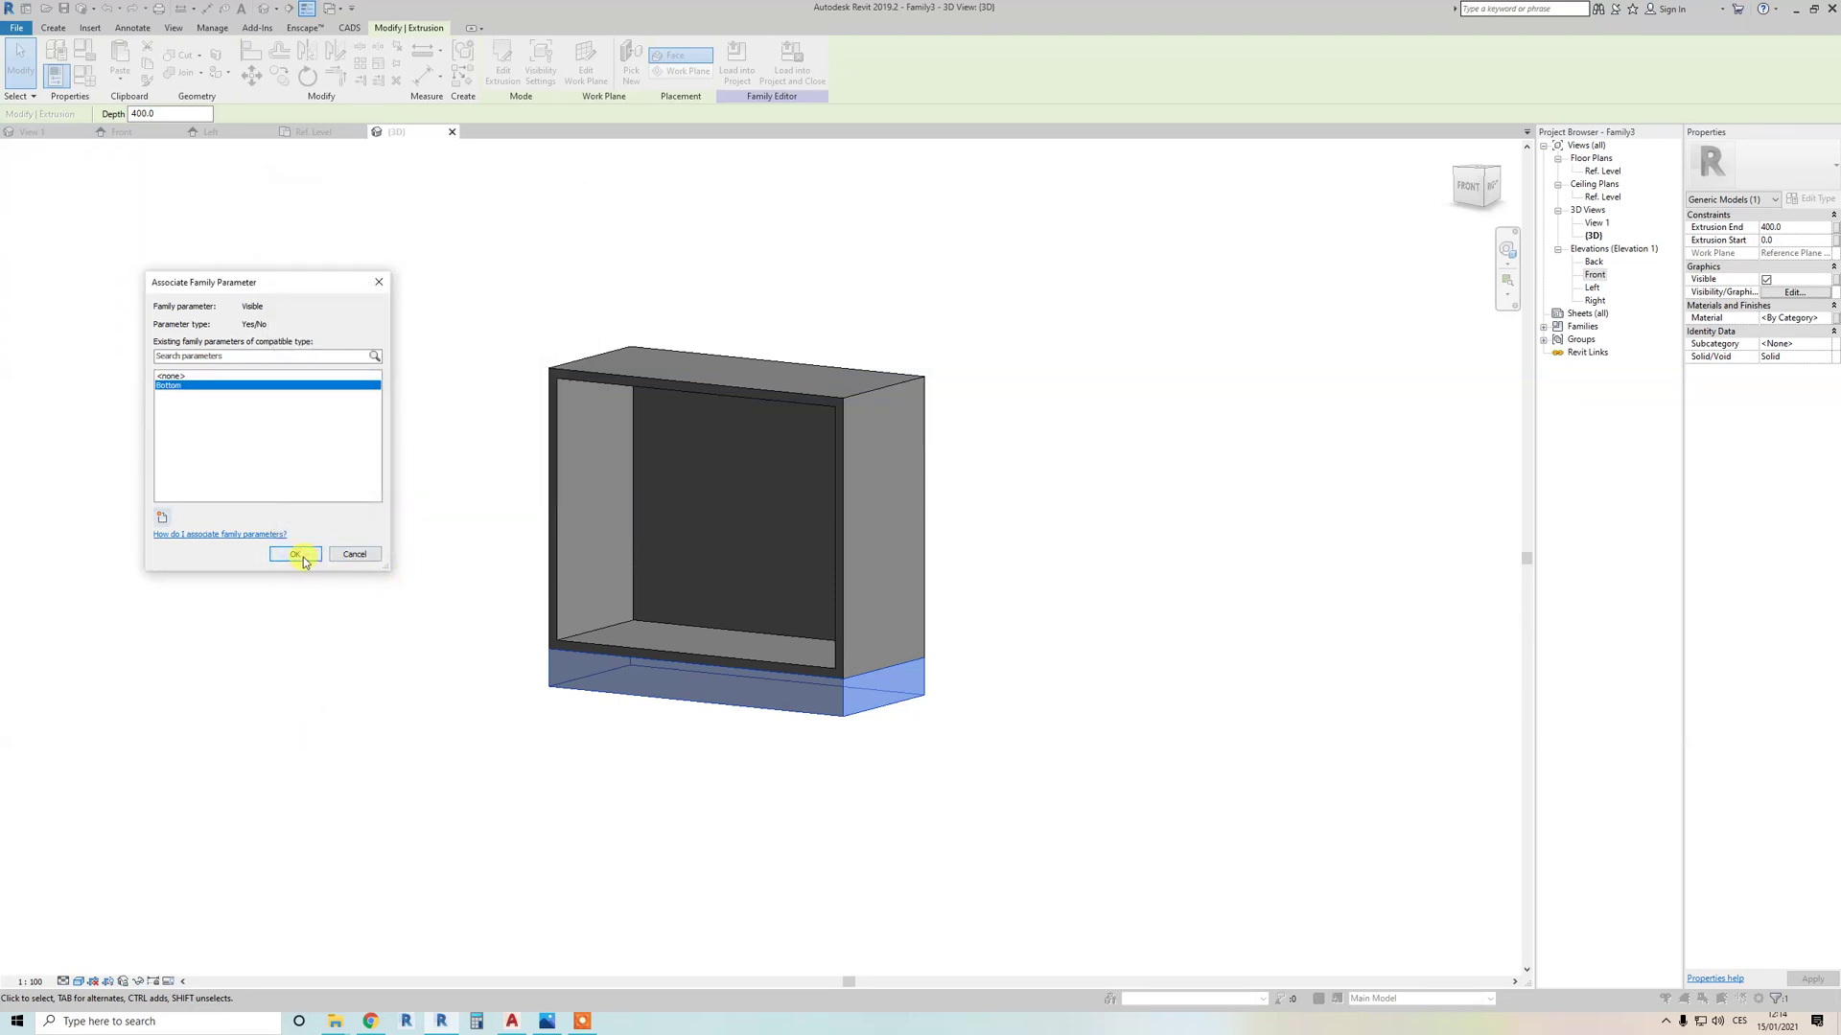
left_click(296, 554)
Step: Turn on Preview Visibility in the 3D view
middle_click_drag(422, 690, 482, 401, "shift")
left_click(287, 197)
left_click(84, 75)
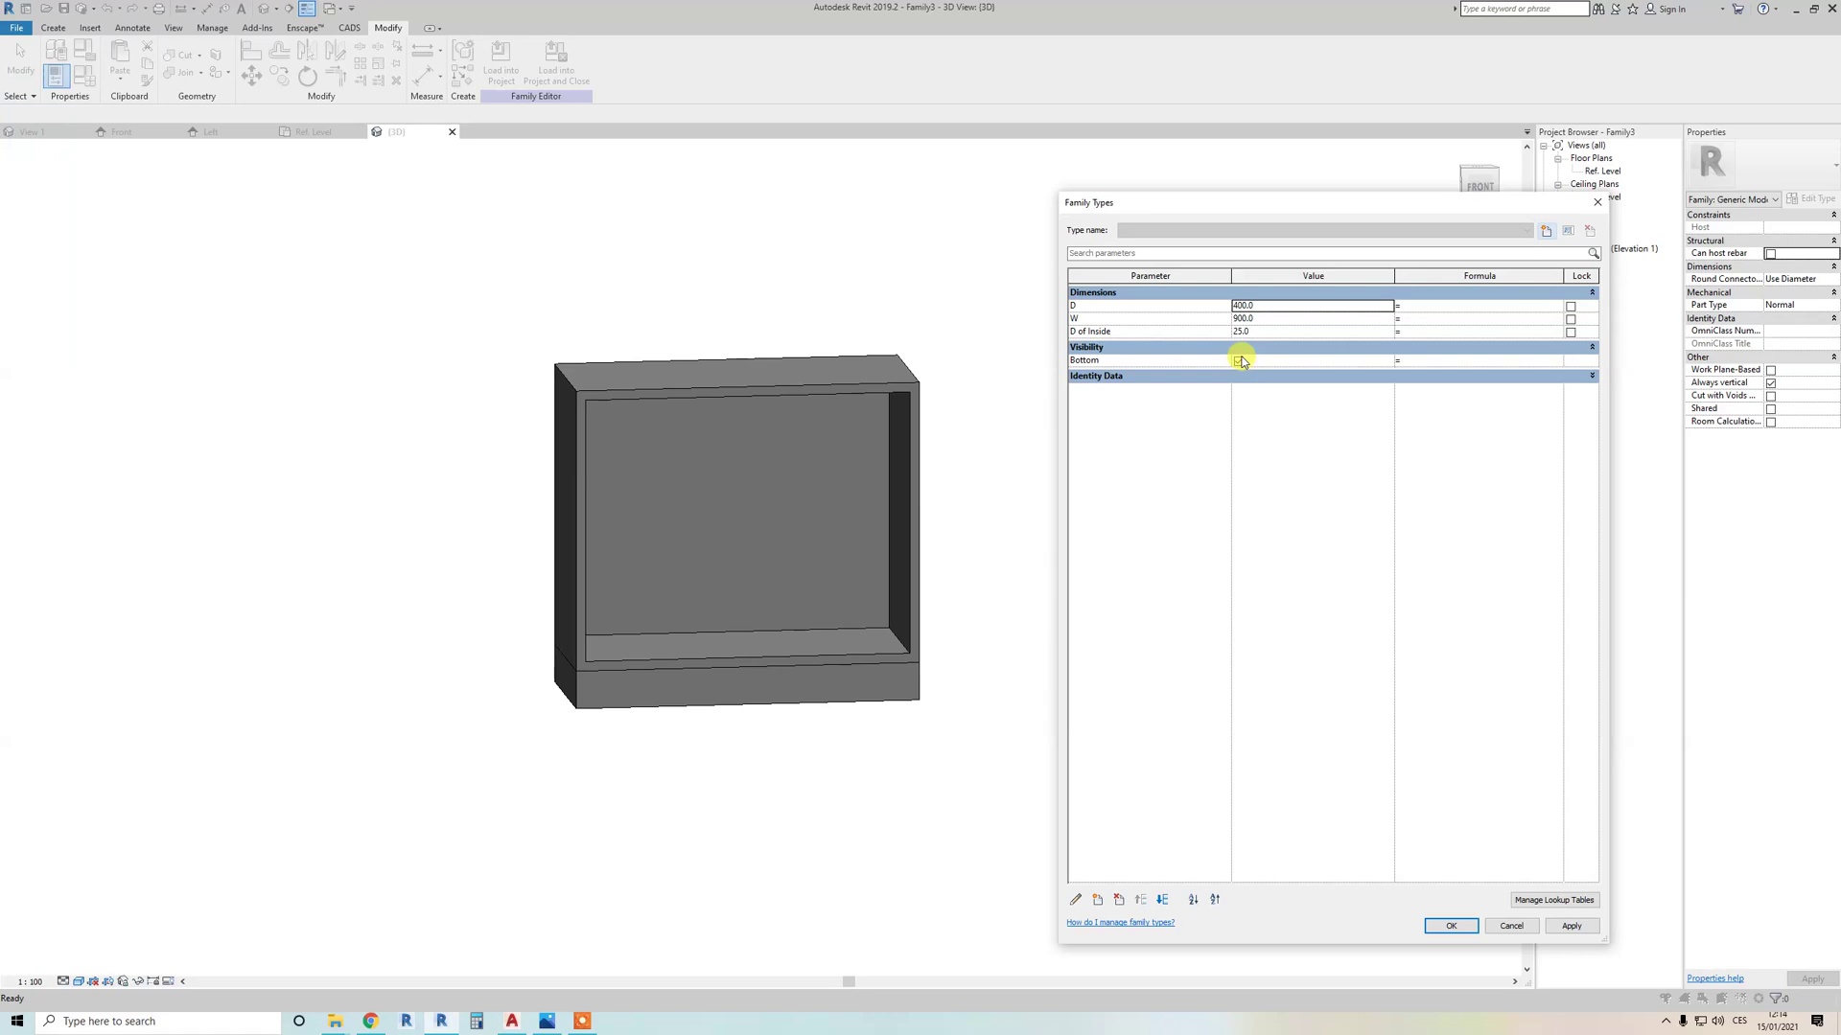
key("Escape")
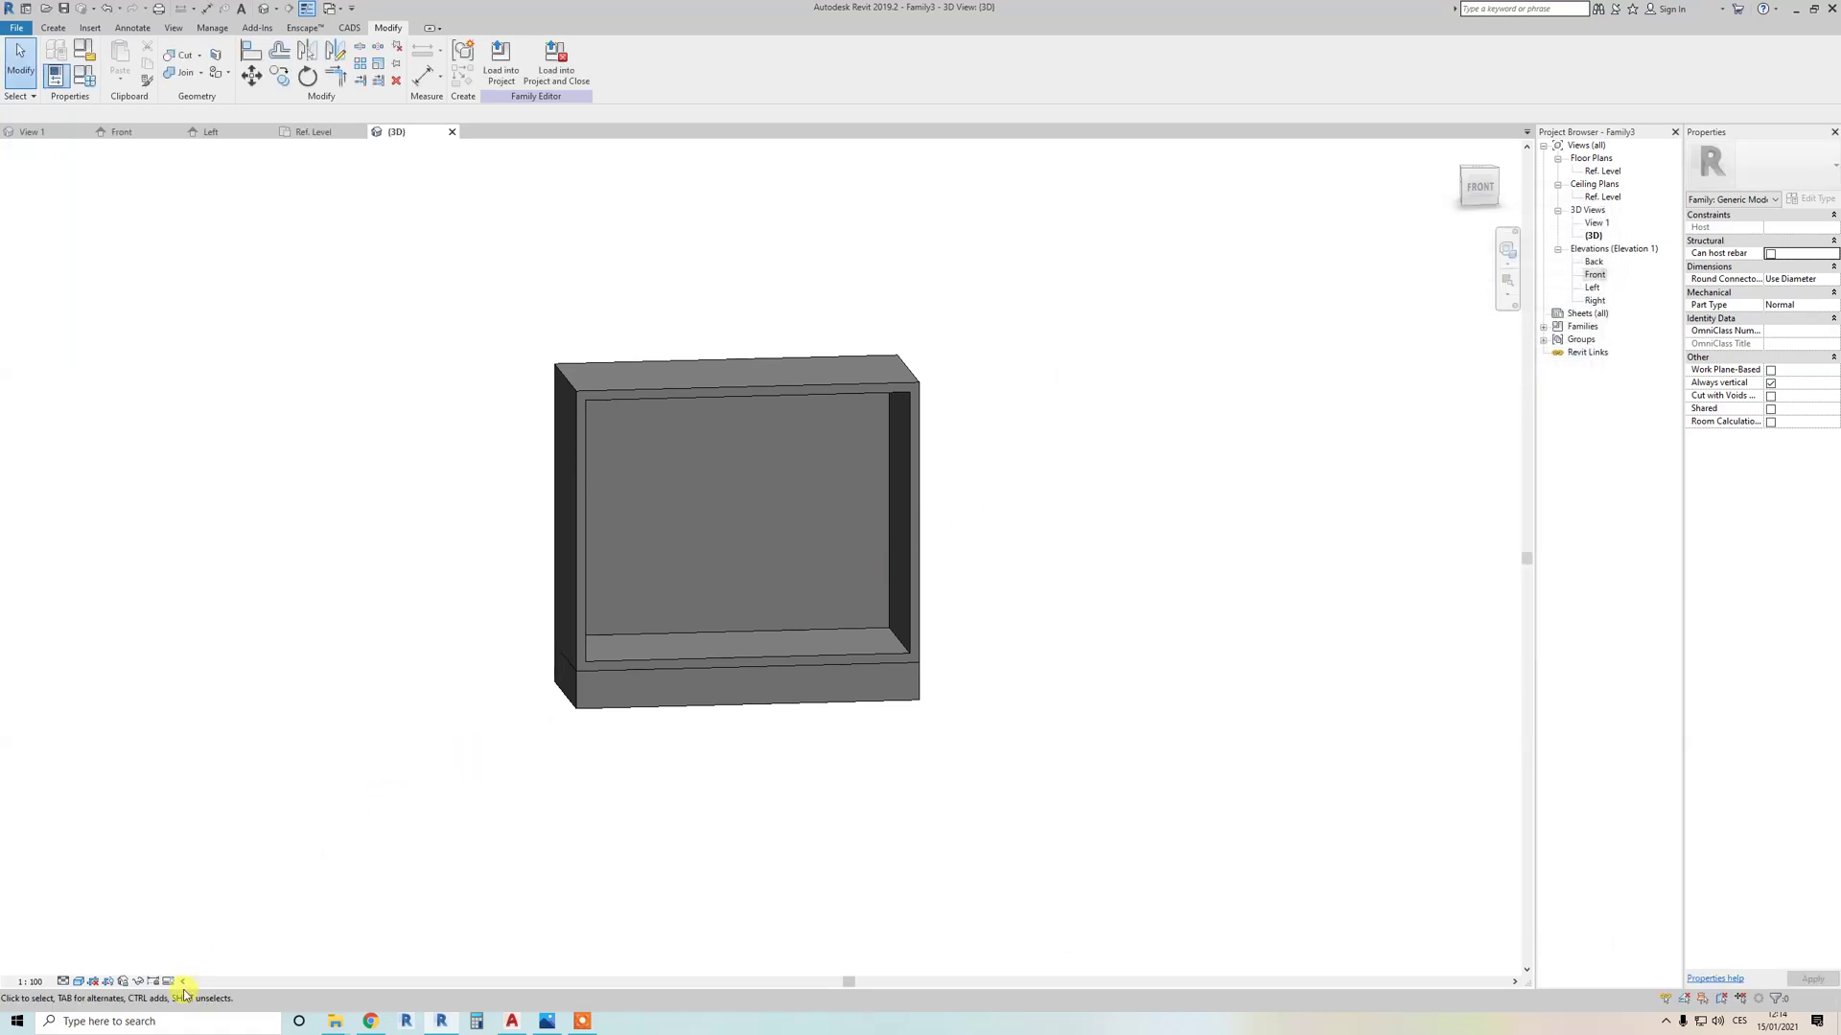
left_click(168, 982)
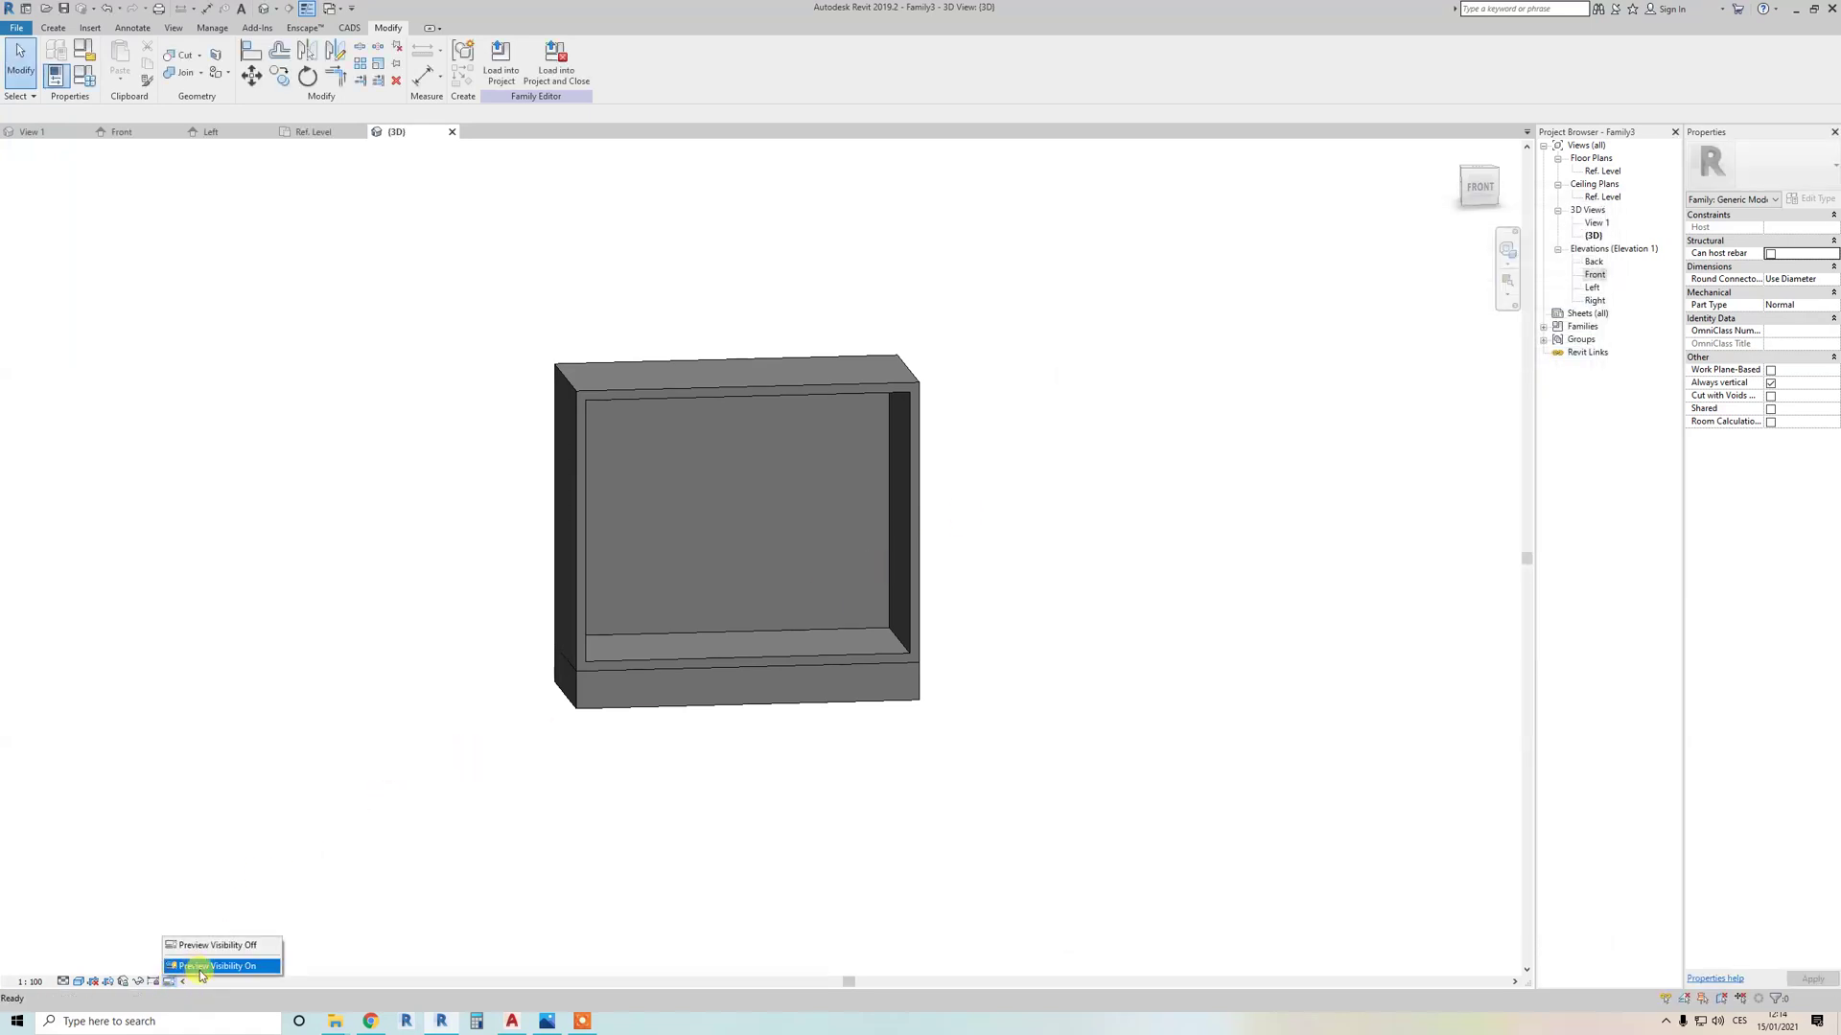
left_click(215, 966)
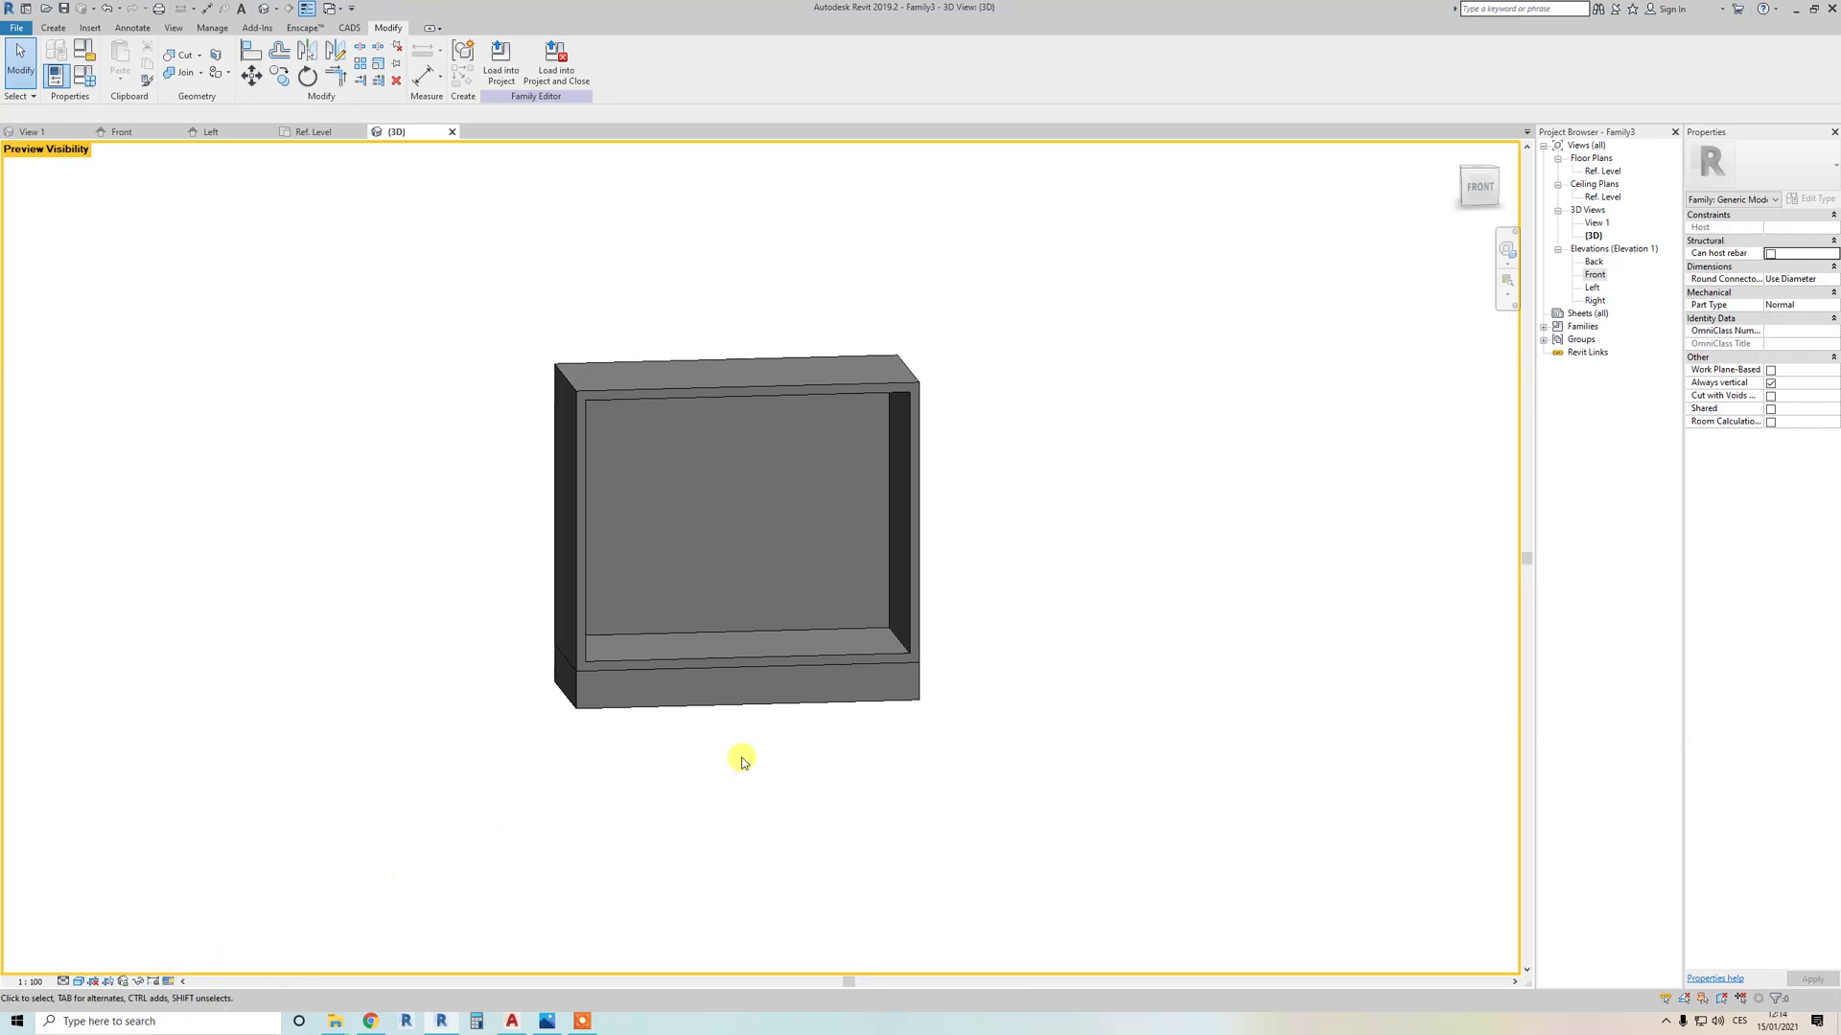
middle_click_drag(832, 728, 719, 748)
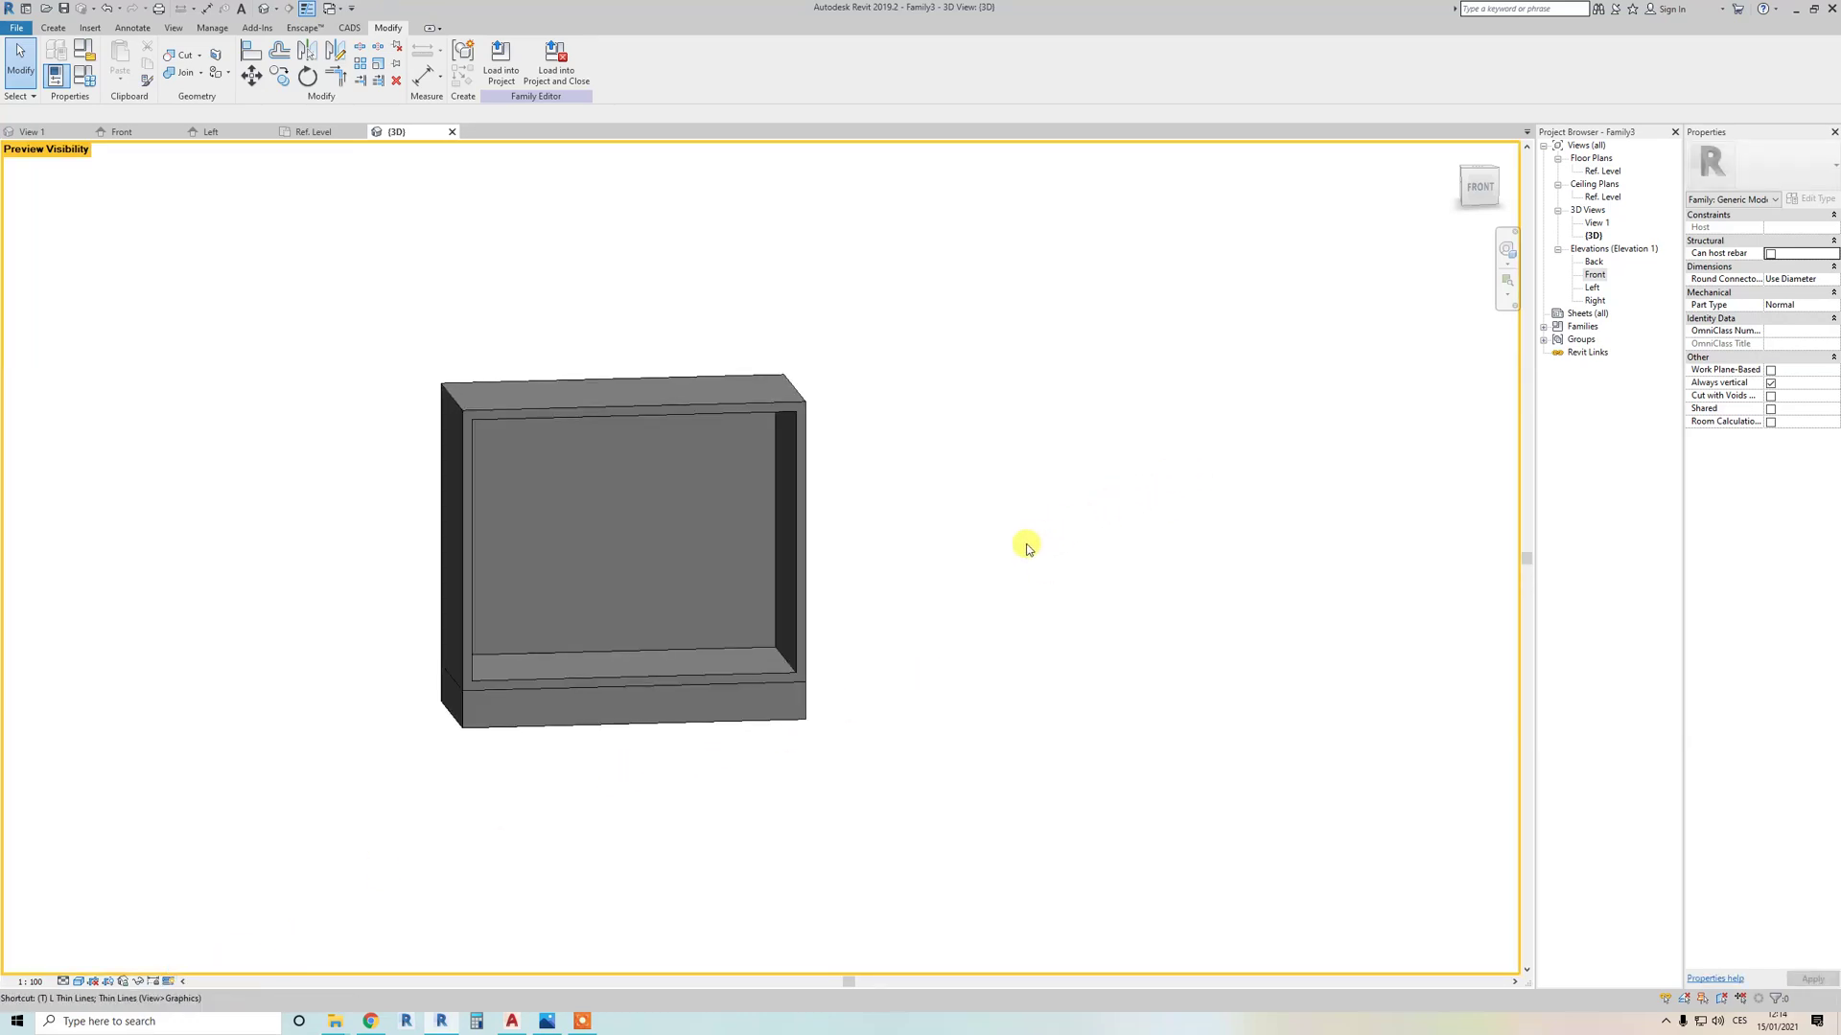
Step: Test the "Bottom" visibility parameter by switching it off, applying it, and switching it back on
left_click(84, 75)
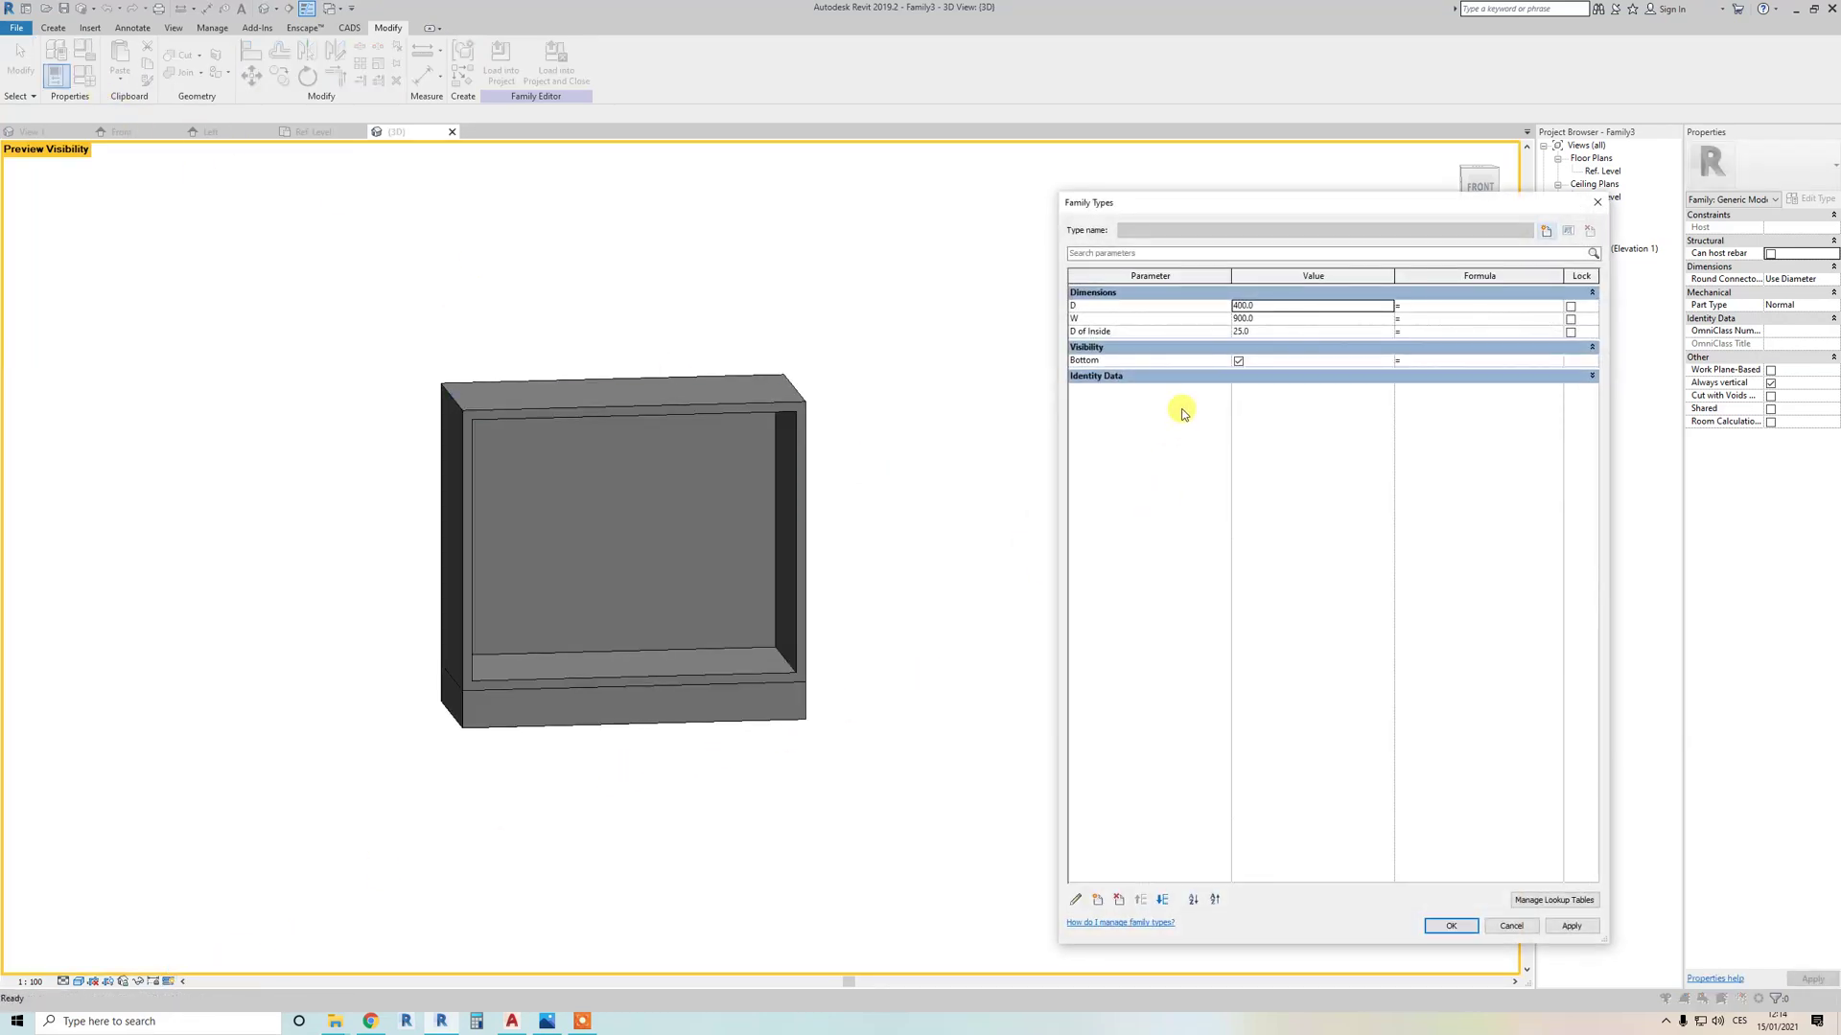
left_click(1239, 360)
left_click(1573, 925)
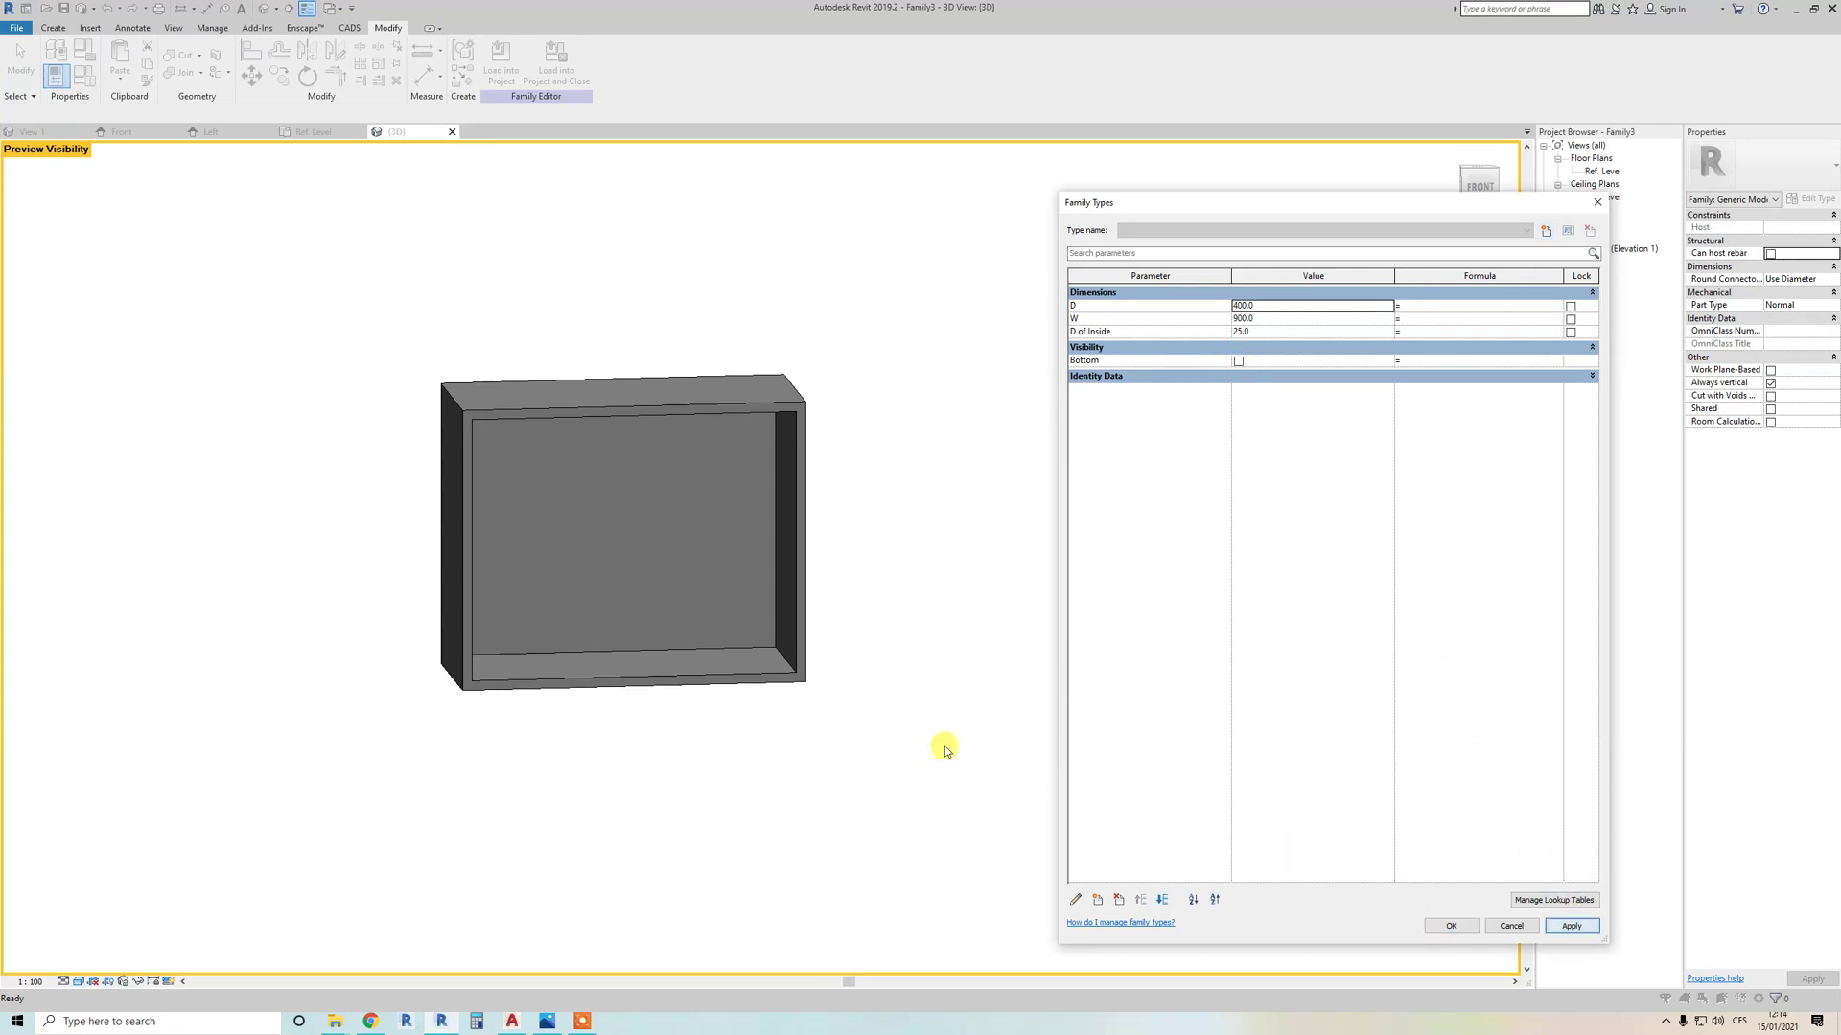
left_click(1237, 362)
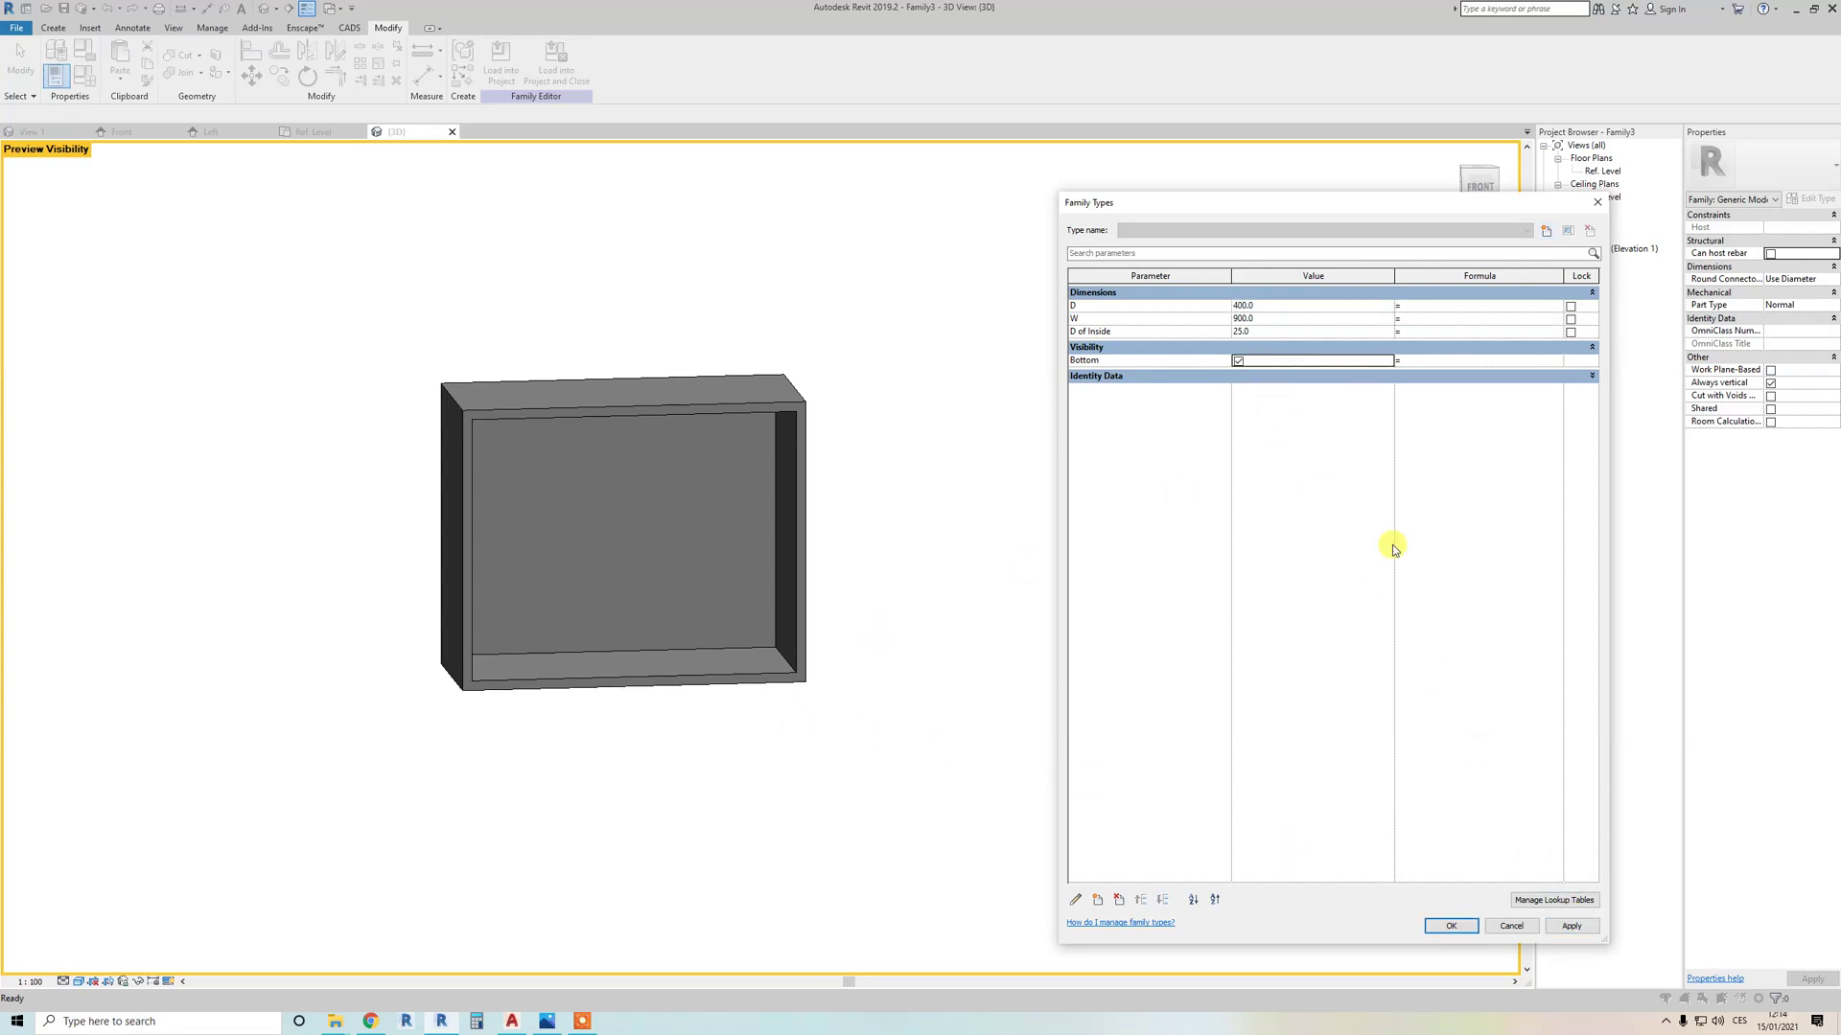
left_click(1573, 925)
left_click(1450, 925)
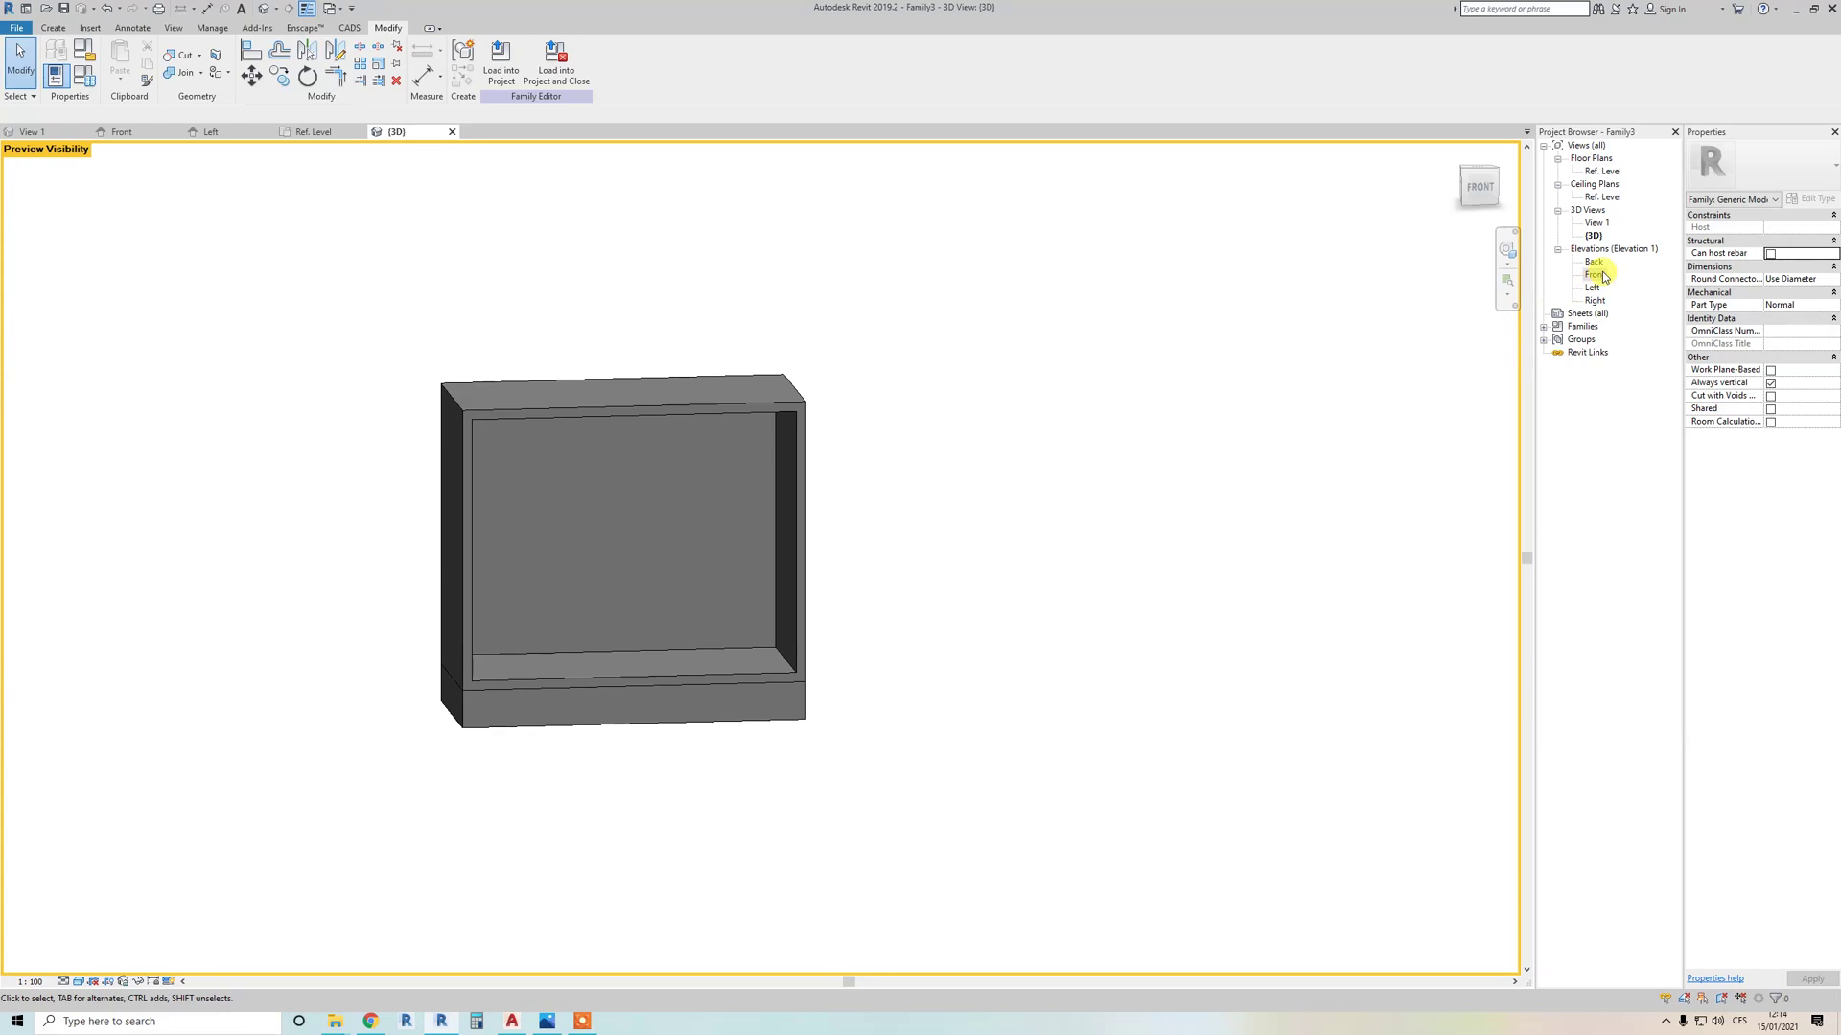
Step: In the Front elevation, dimension the base height from Ref. Level to the reference plane above the base
double_click(1594, 274)
scroll(744, 601, "up", 1)
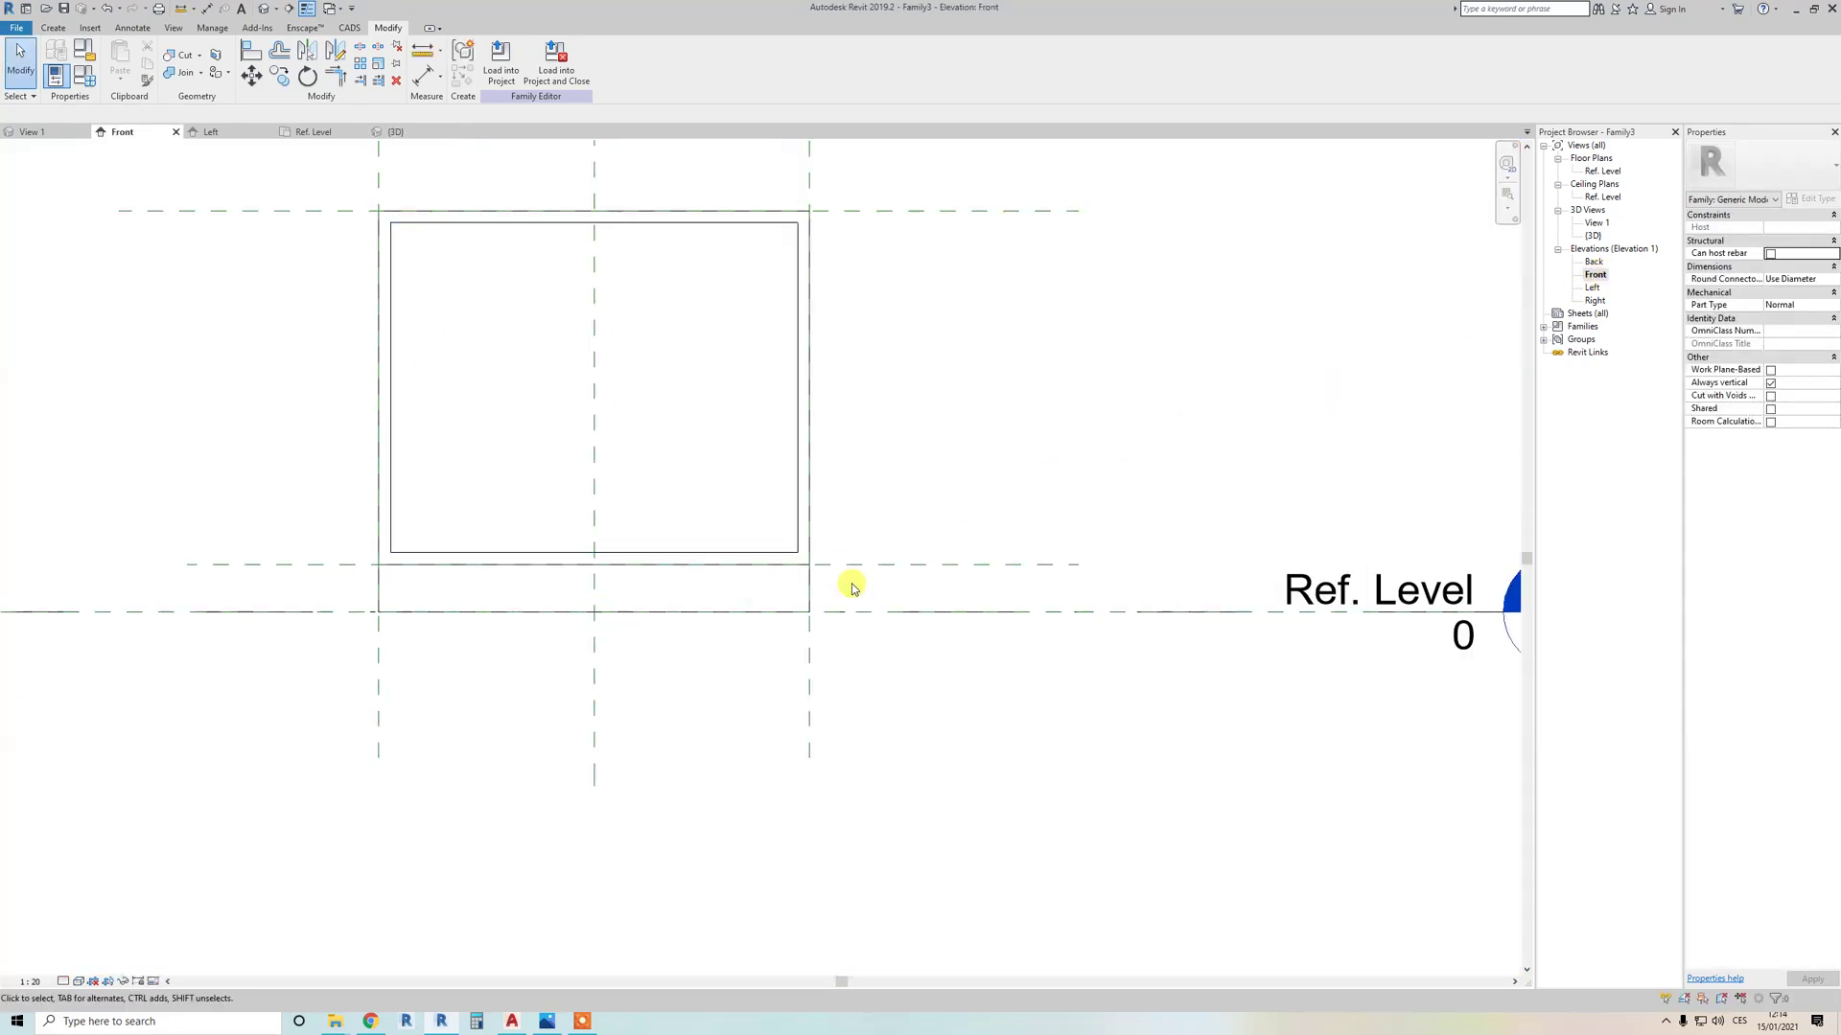
middle_click_drag(908, 572, 888, 587)
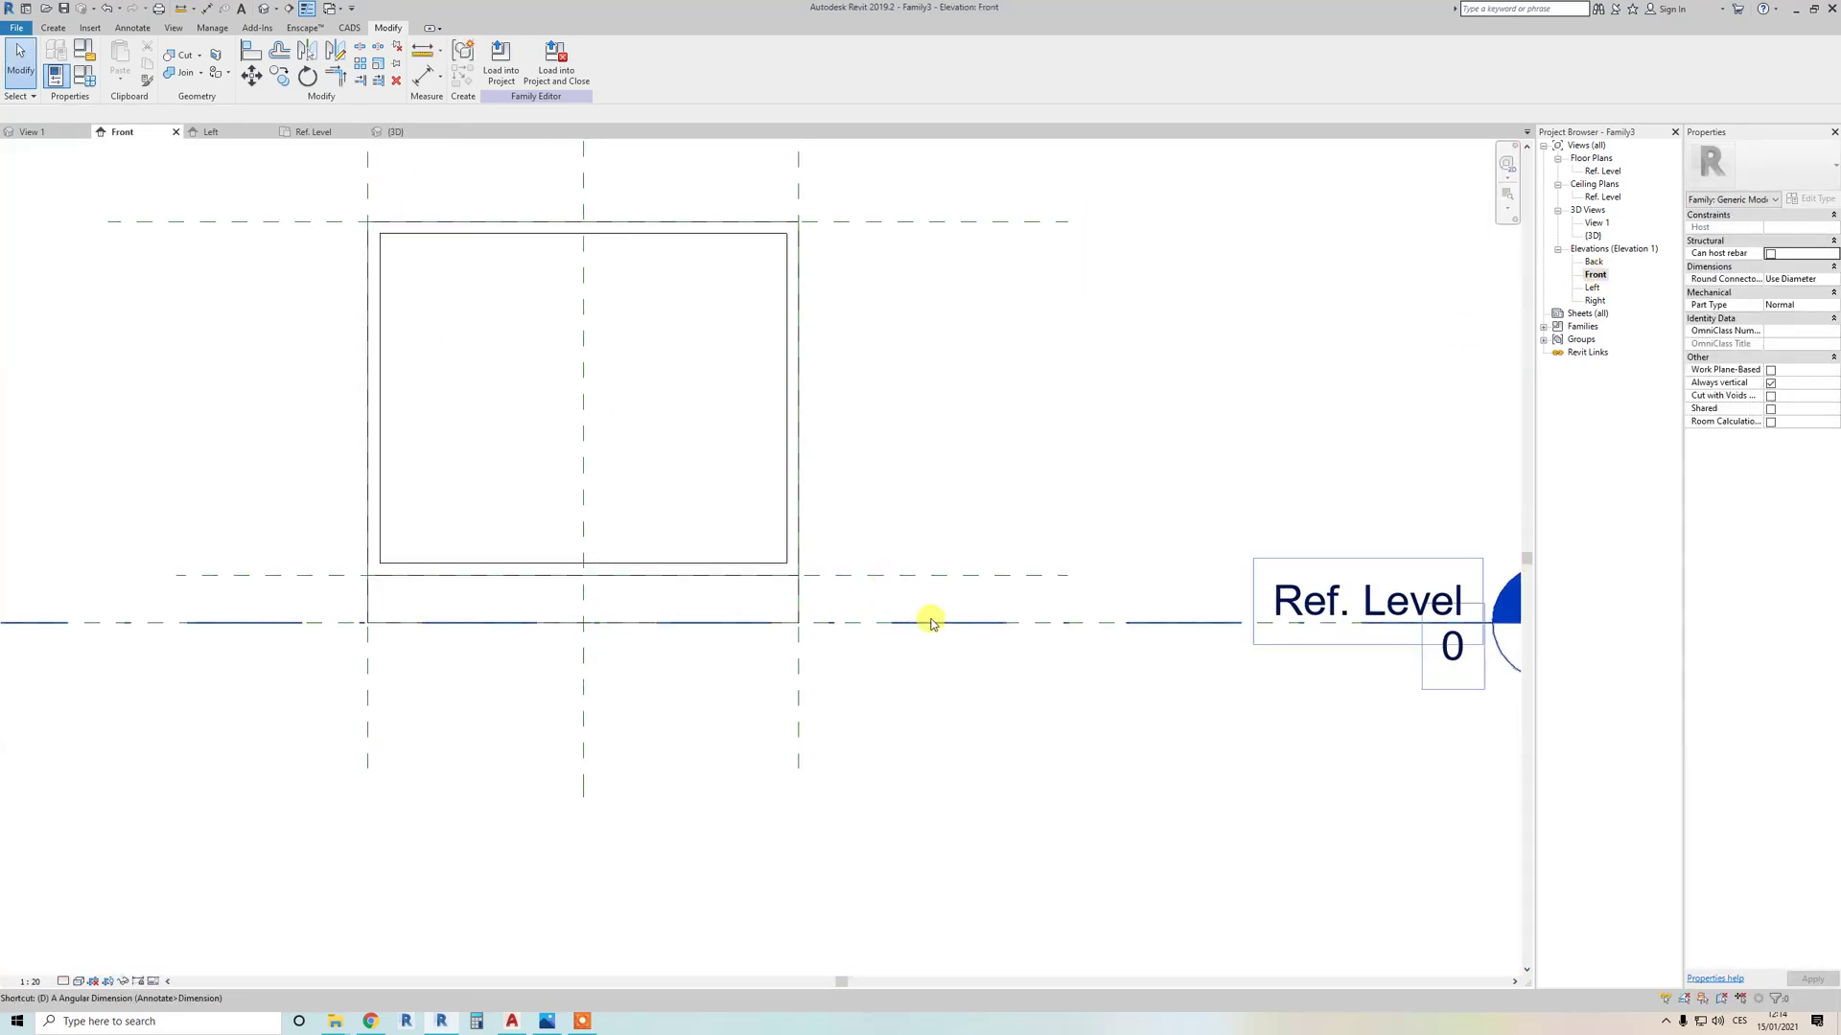
key("d")
key("i")
left_click(1041, 625)
left_click(951, 574)
left_click(918, 517)
Step: Dimension the upper body's height between the reference planes at its underside and its top edge
left_click(1049, 575)
left_click(1027, 221)
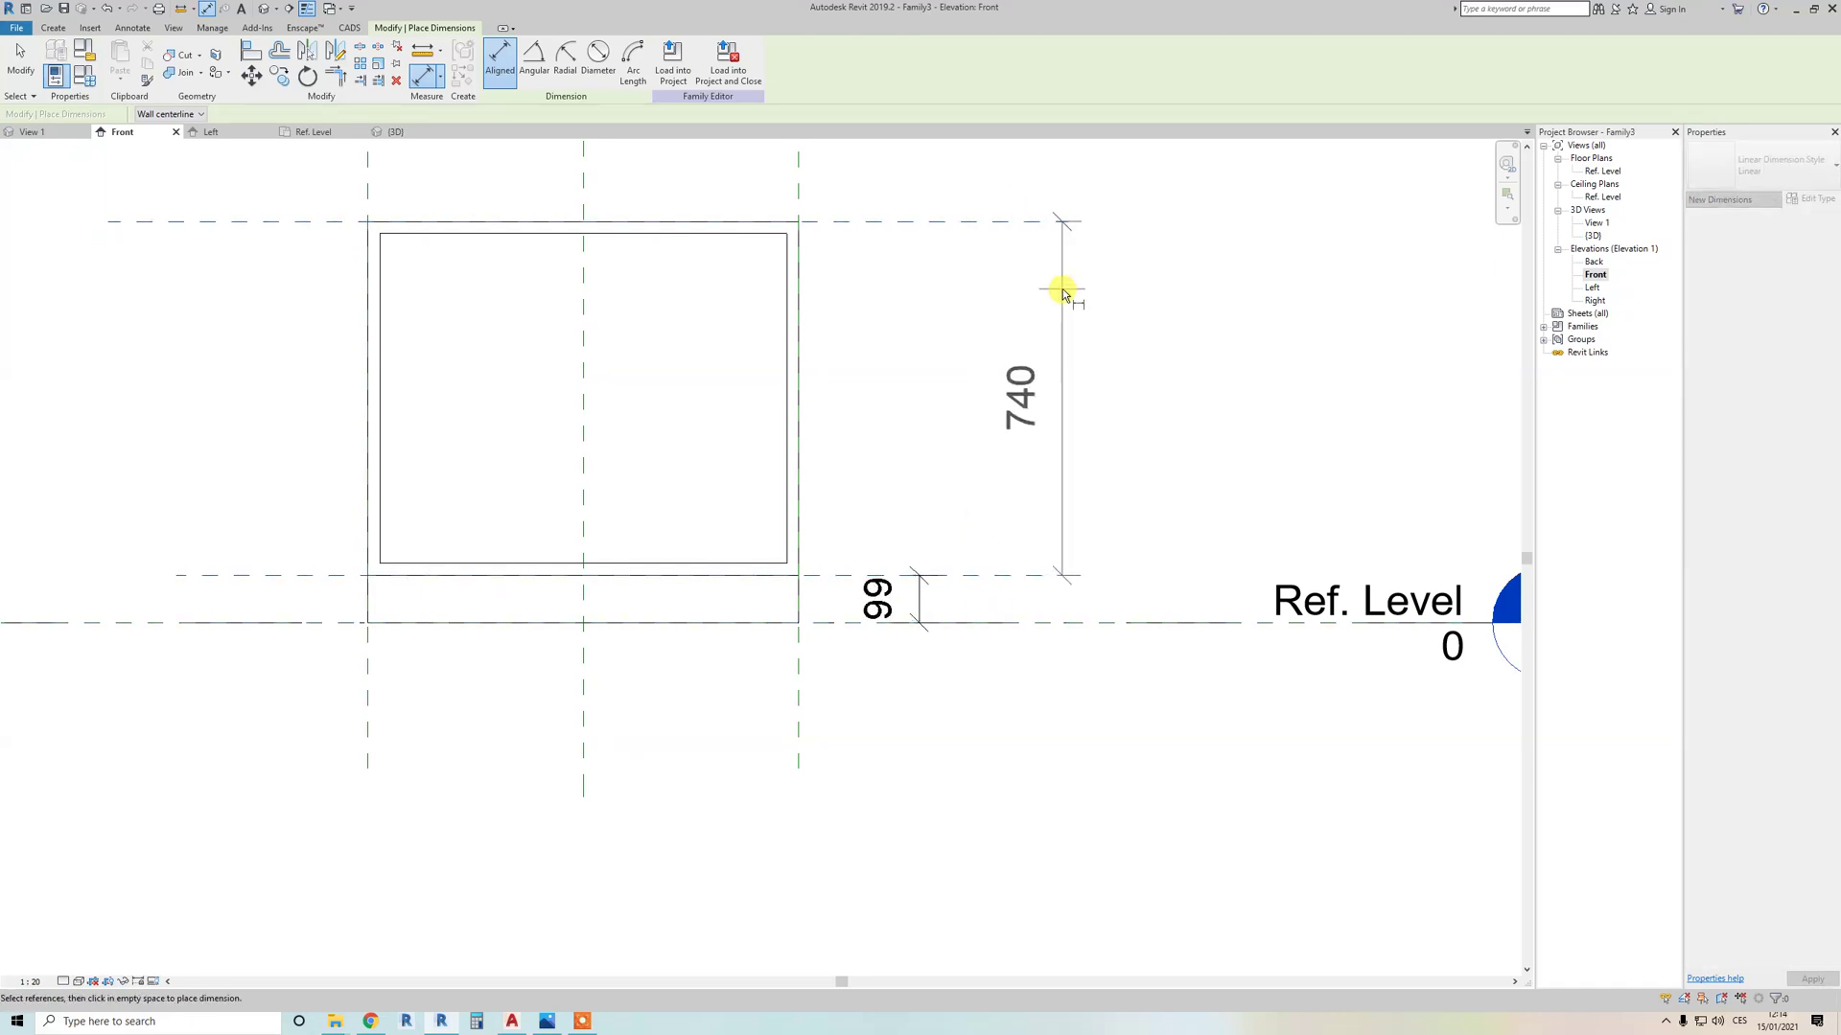
left_click(1060, 288)
key("Escape")
key("Escape")
left_click(909, 589)
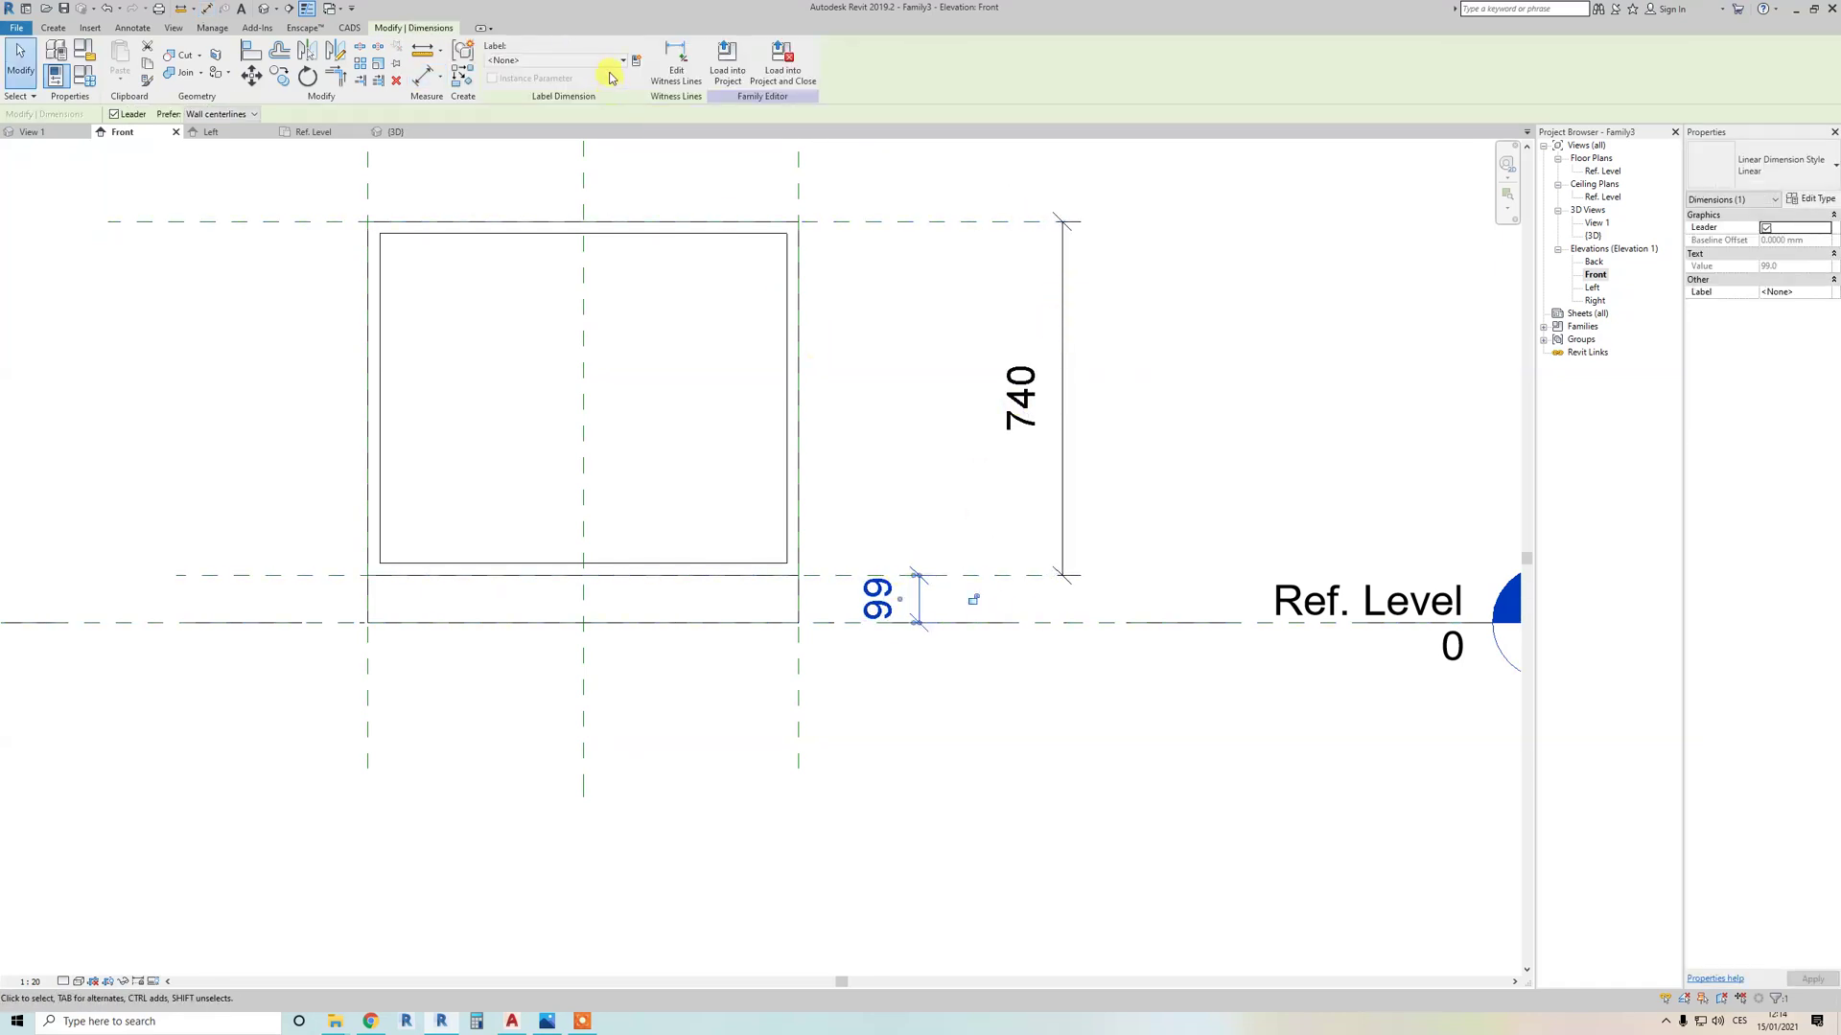
scroll(810, 451, "down", 2)
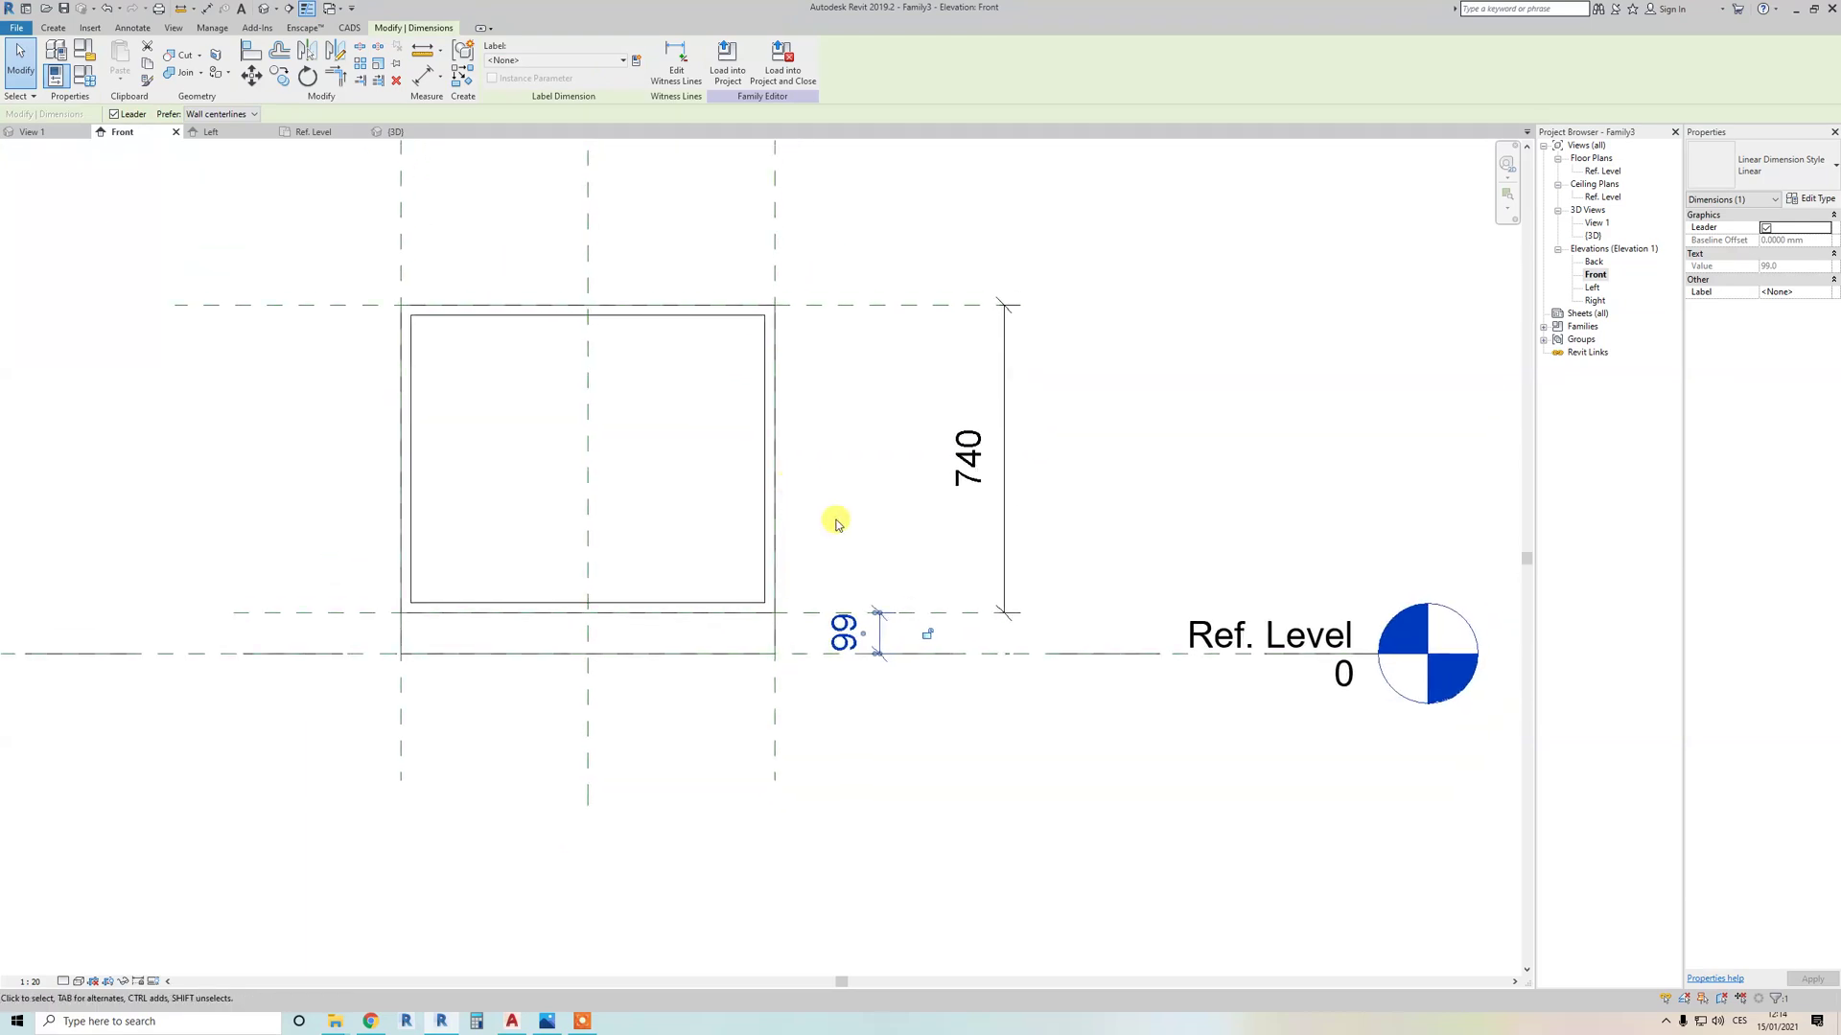
key("Escape")
Step: Rename the "Bottom" visibility parameter as "Bottom V" in the family types
left_click(83, 75)
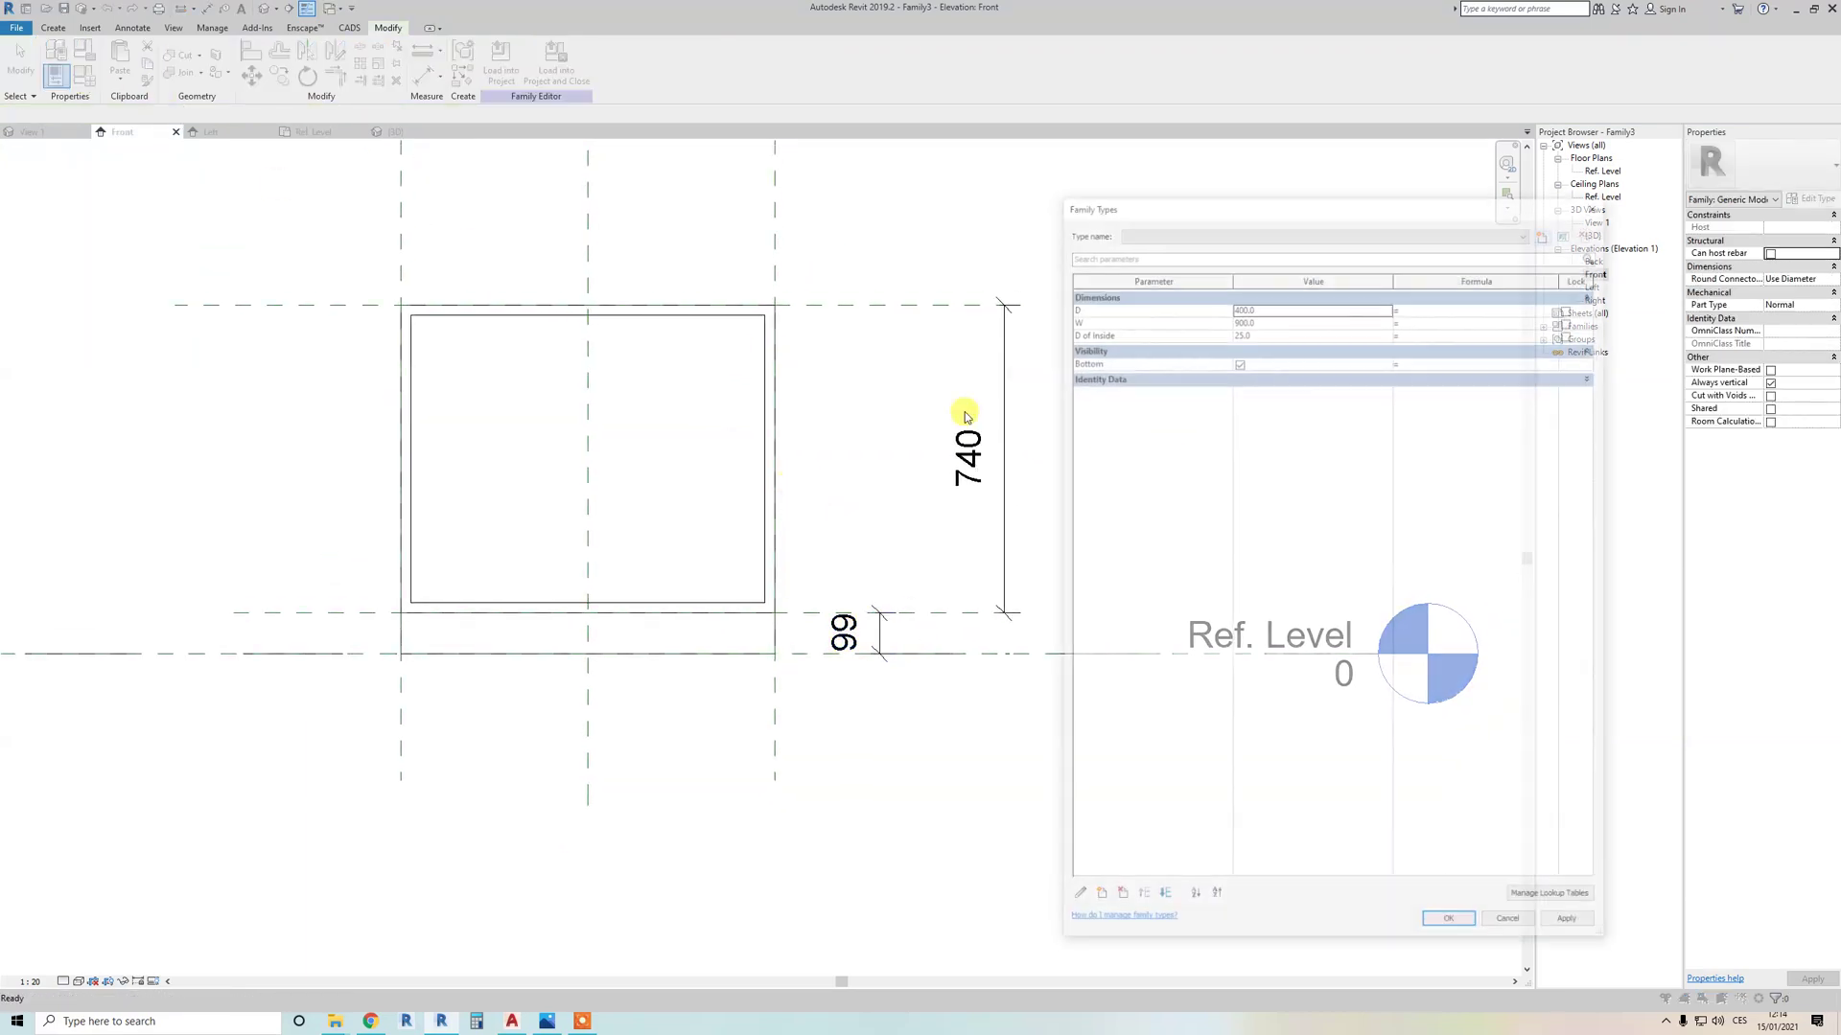
left_click(1151, 363)
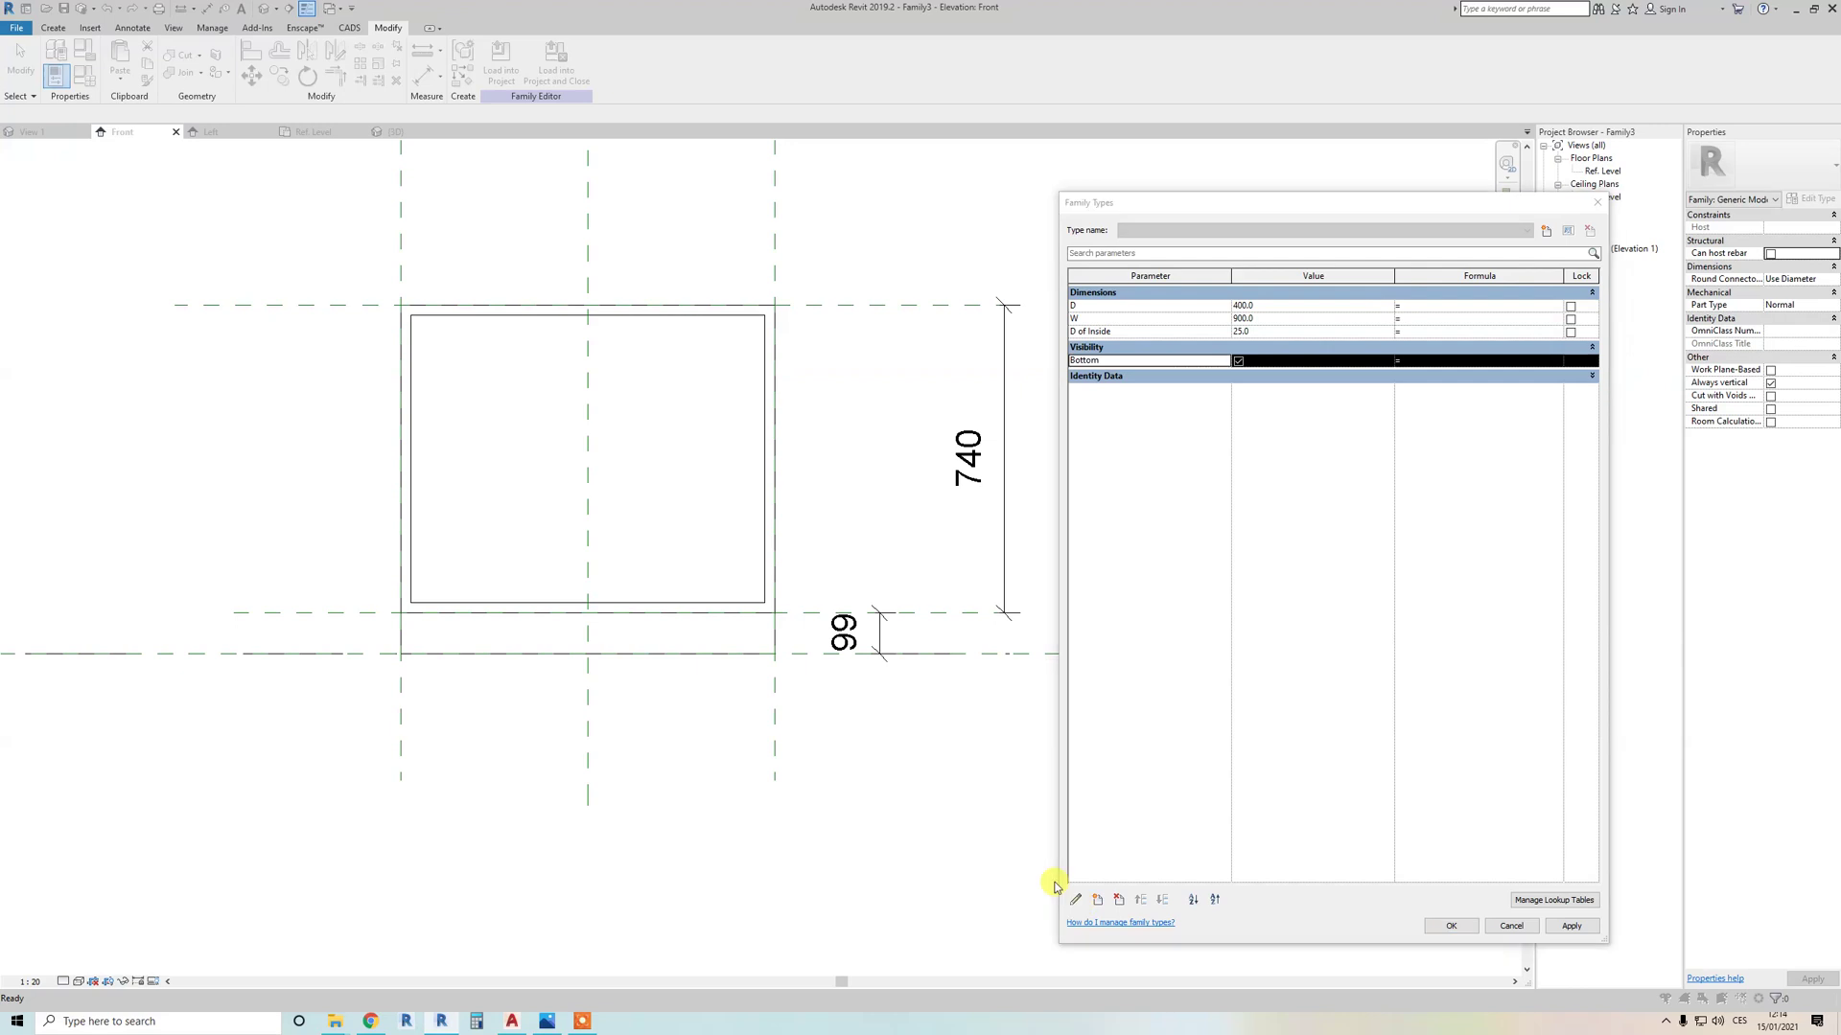
left_click(1075, 899)
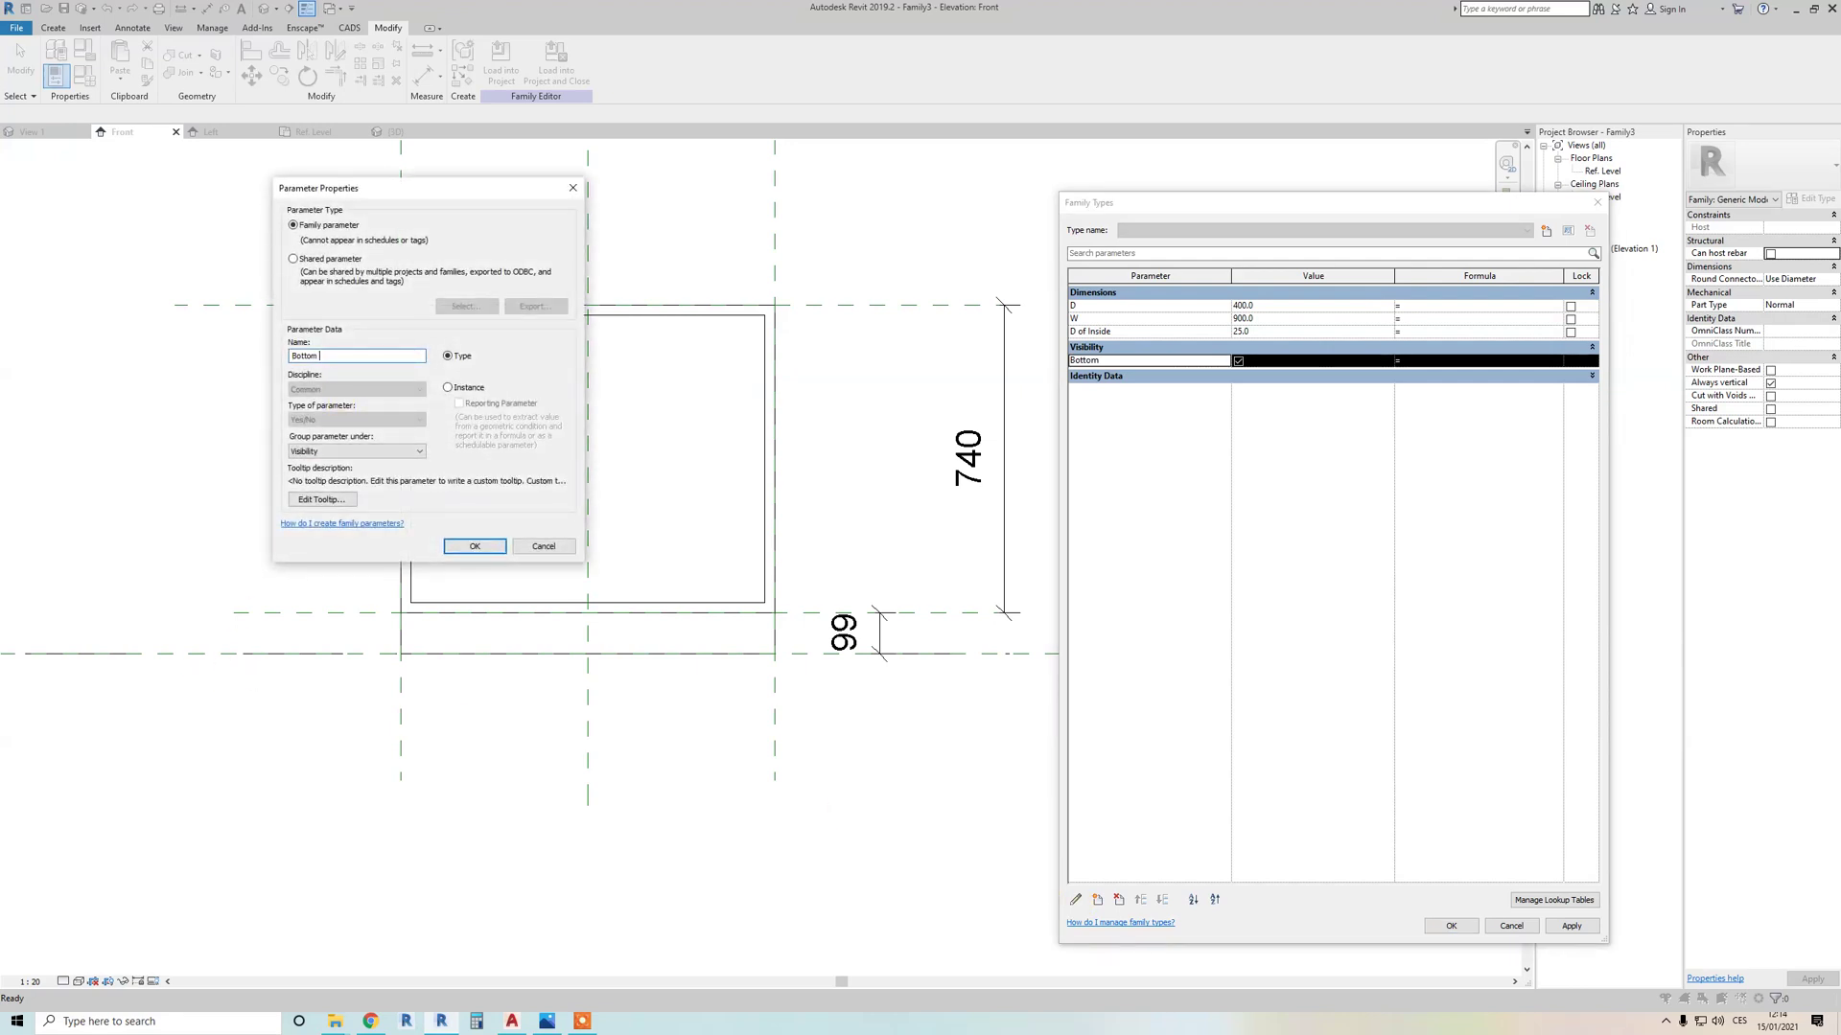
left_click(476, 547)
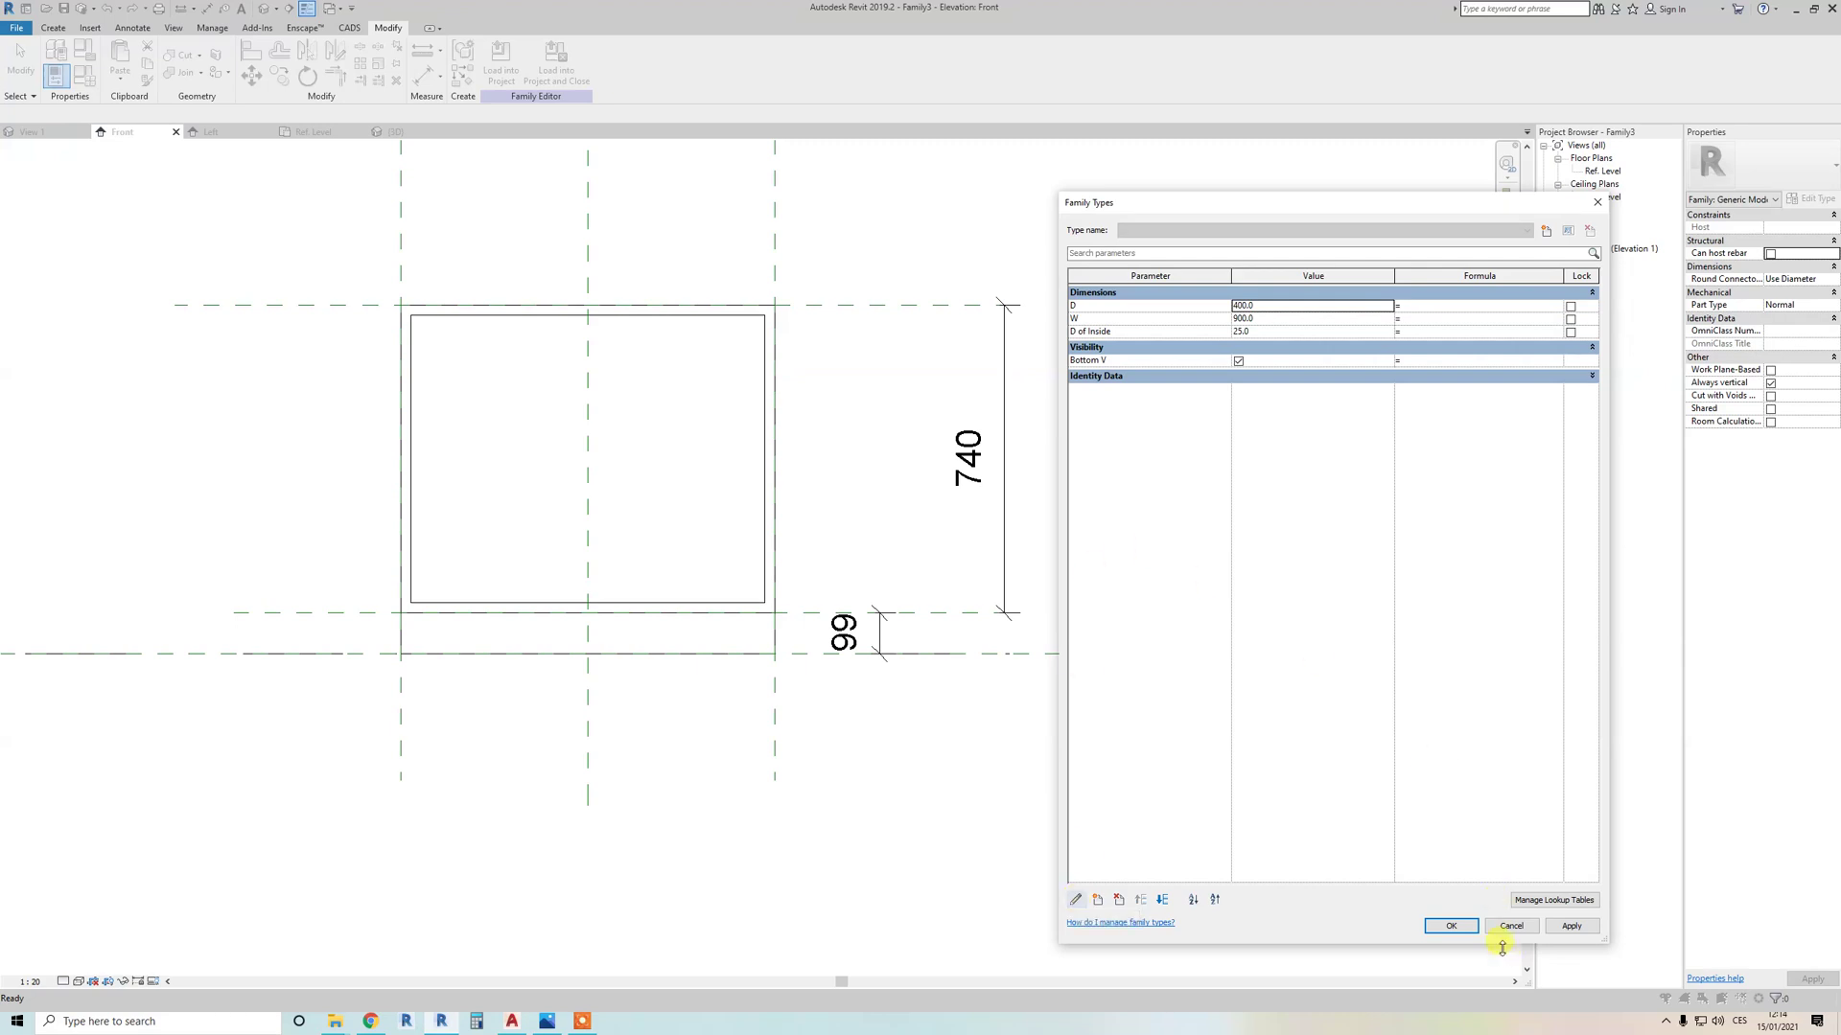
left_click(1451, 926)
Step: Label the base height dimension with a new type parameter named "Bottom", grouped under Dimensions
left_click(838, 635)
left_click(635, 60)
type("Bottom")
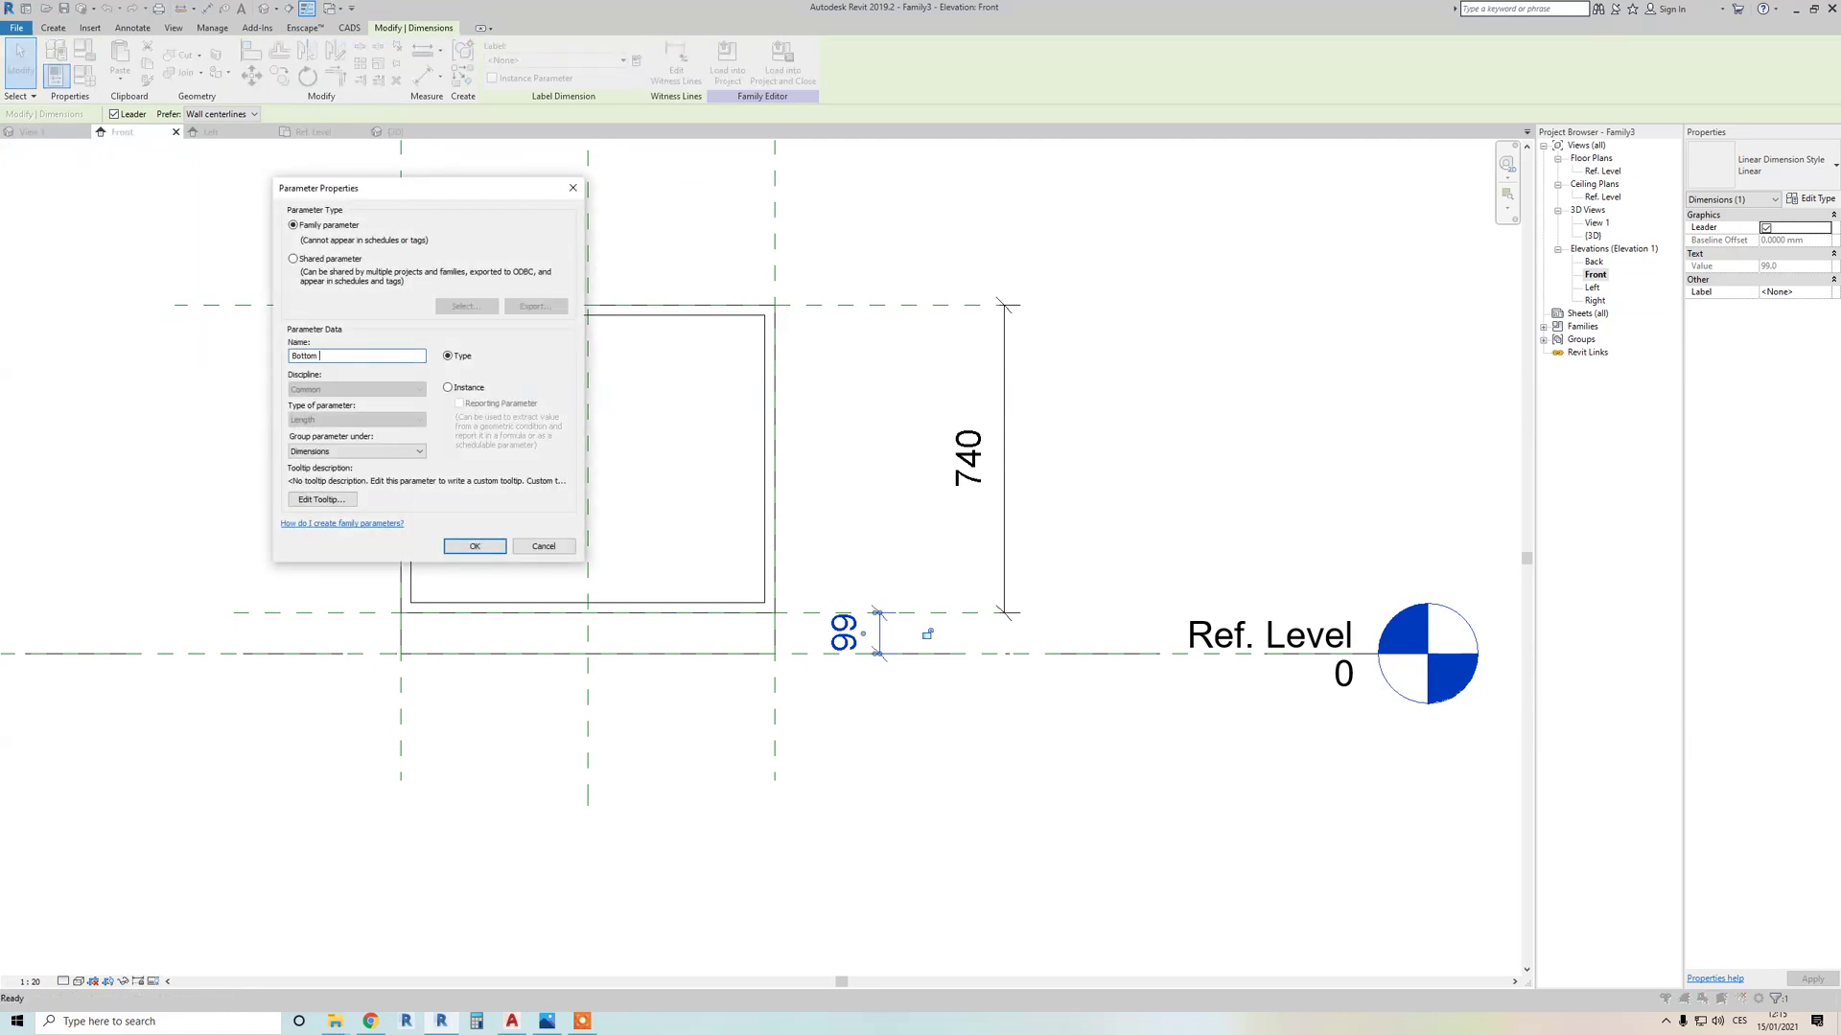
key("Return")
left_click(825, 383)
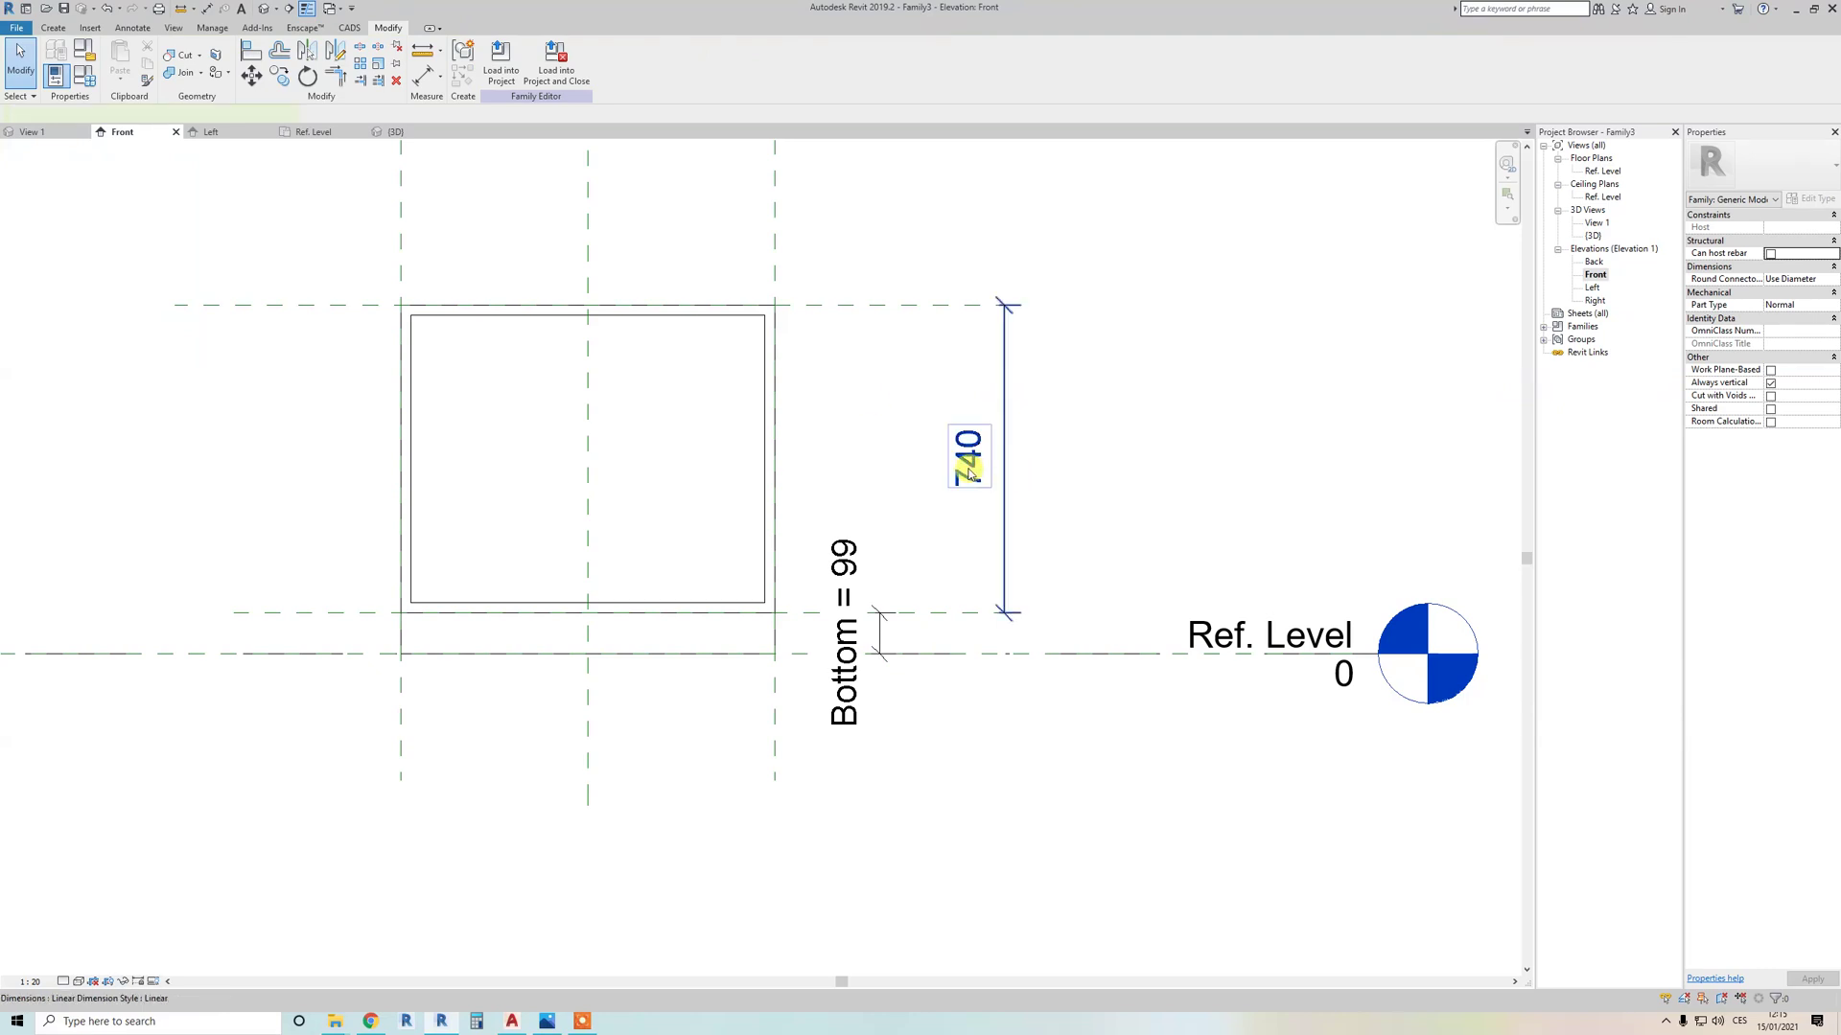
Step: Label the upper body's height dimension with a new type parameter named "Upper H", grouped under Dimensions
left_click(969, 473)
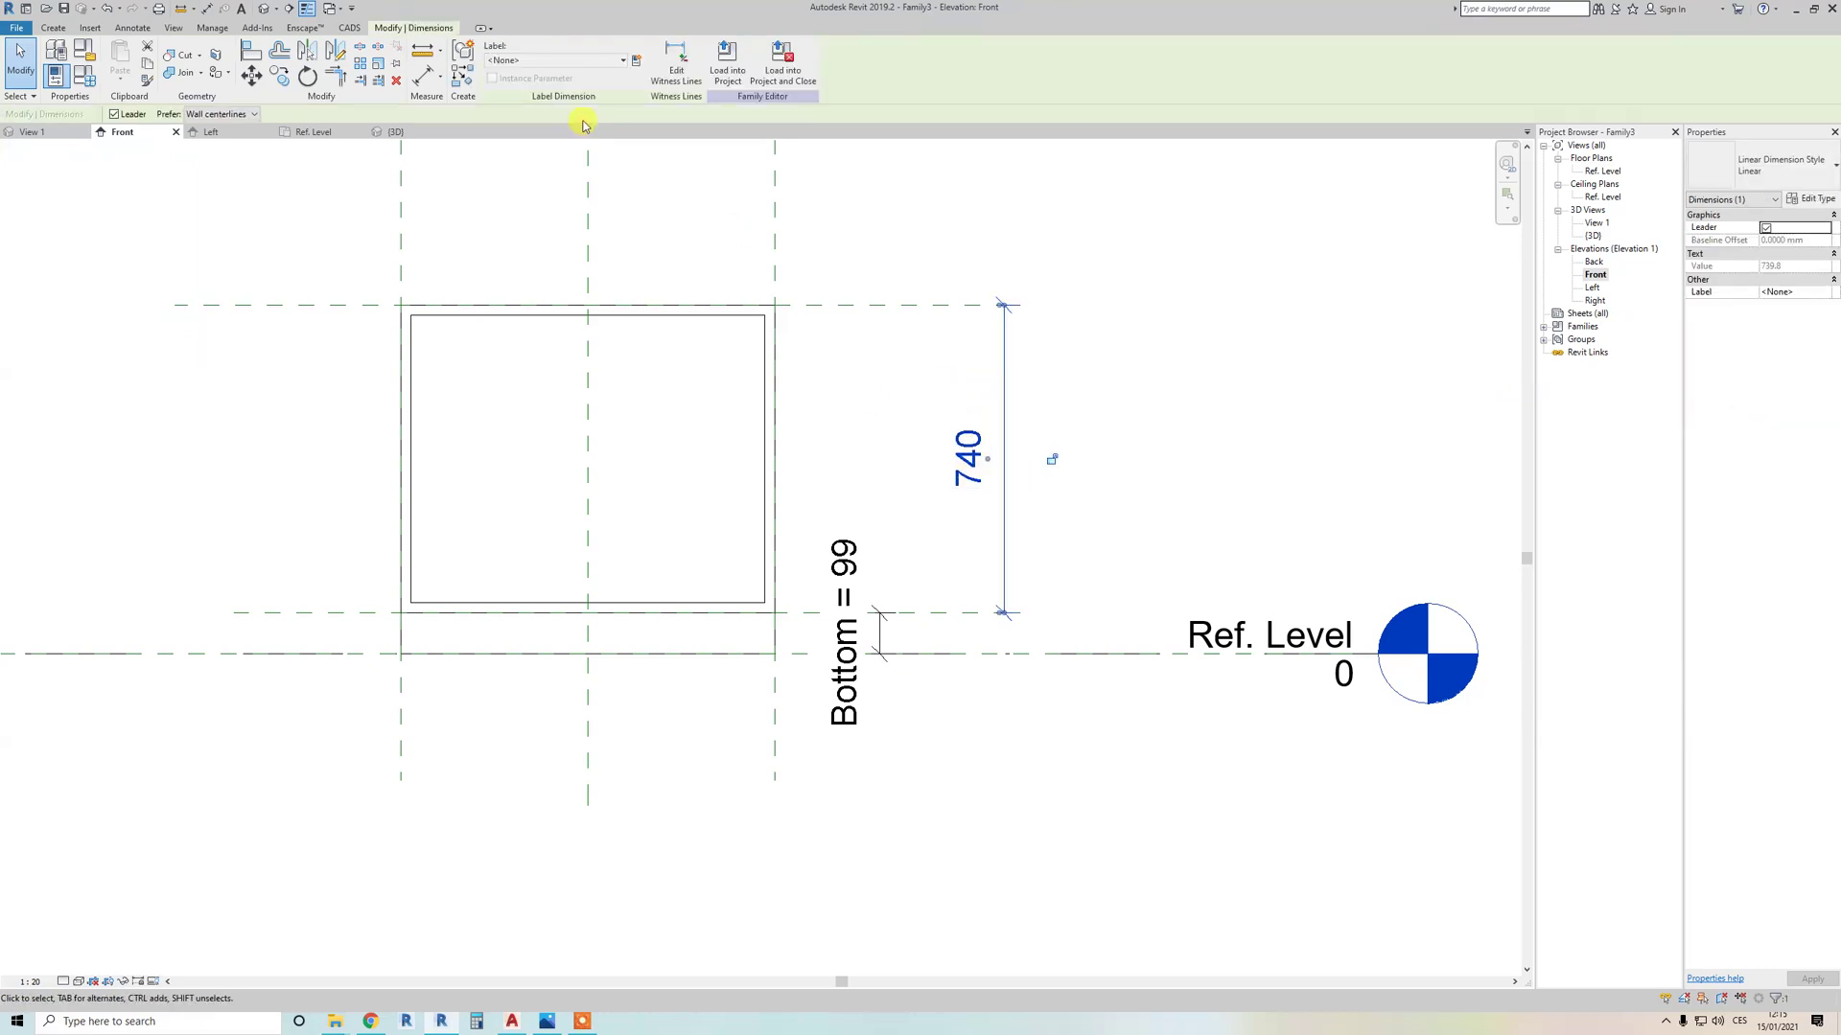
left_click(638, 63)
type("Upper H")
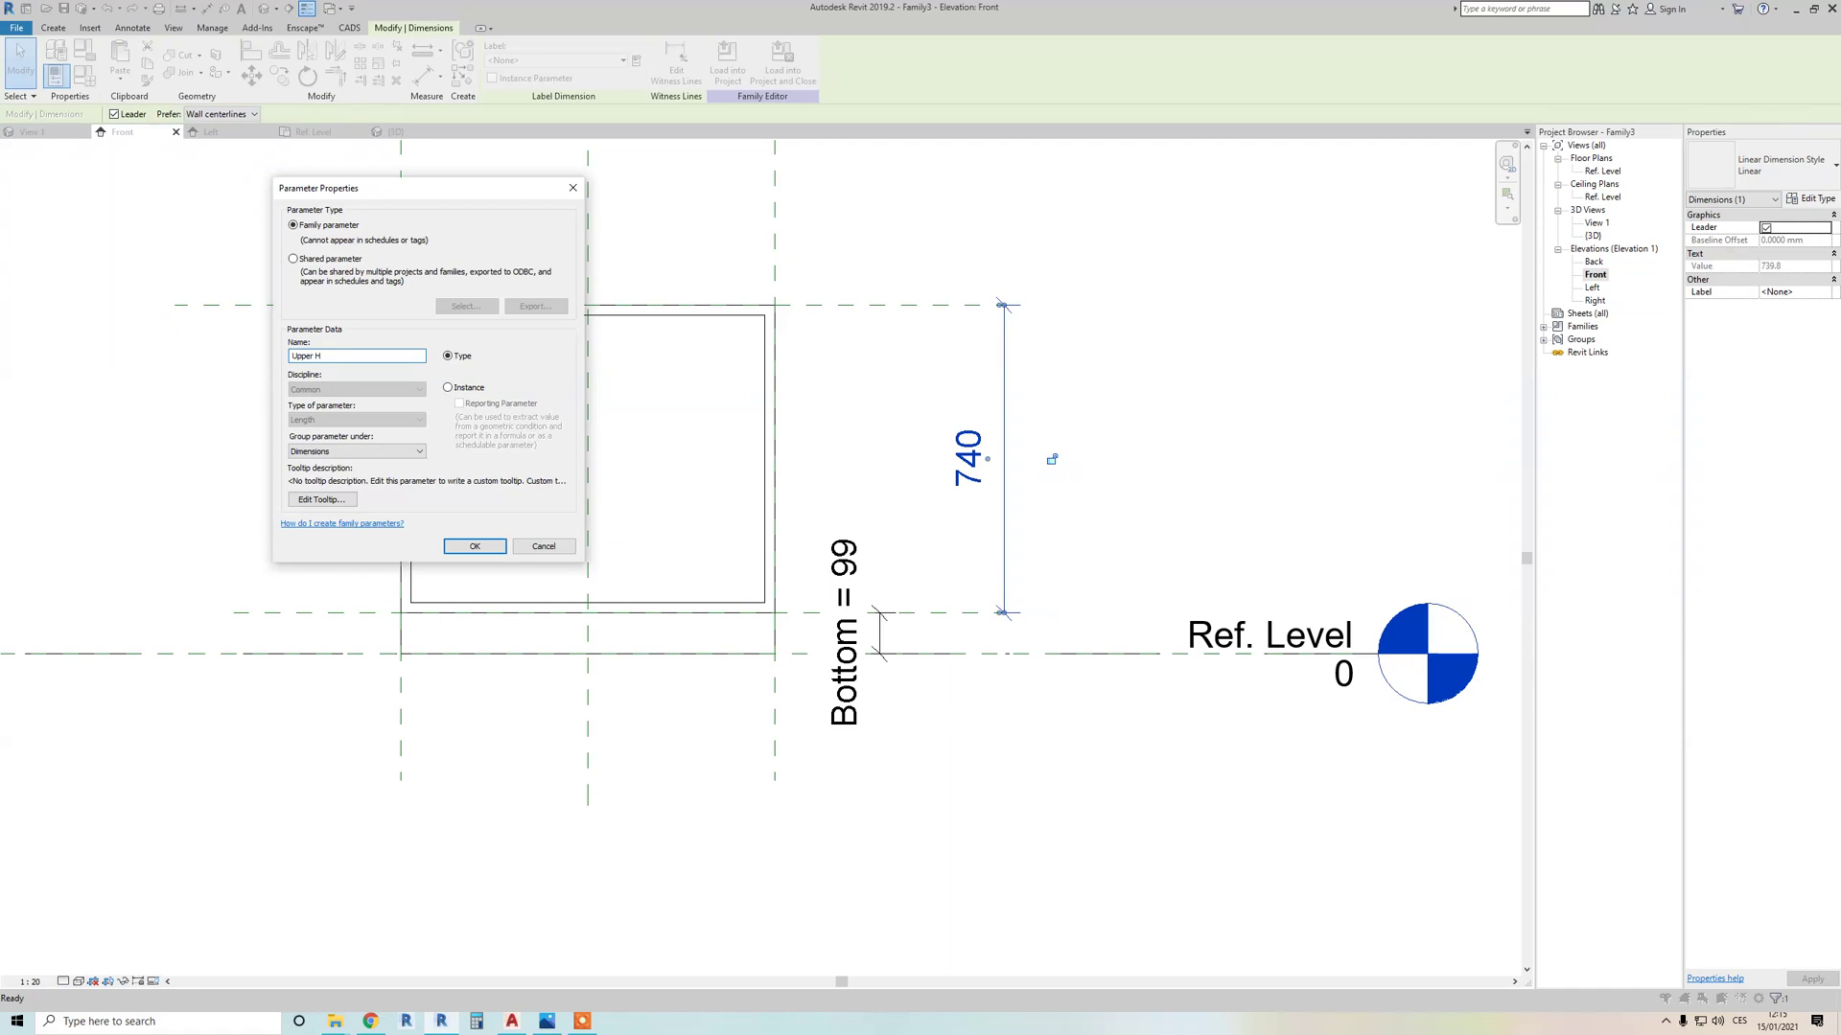
key("Return")
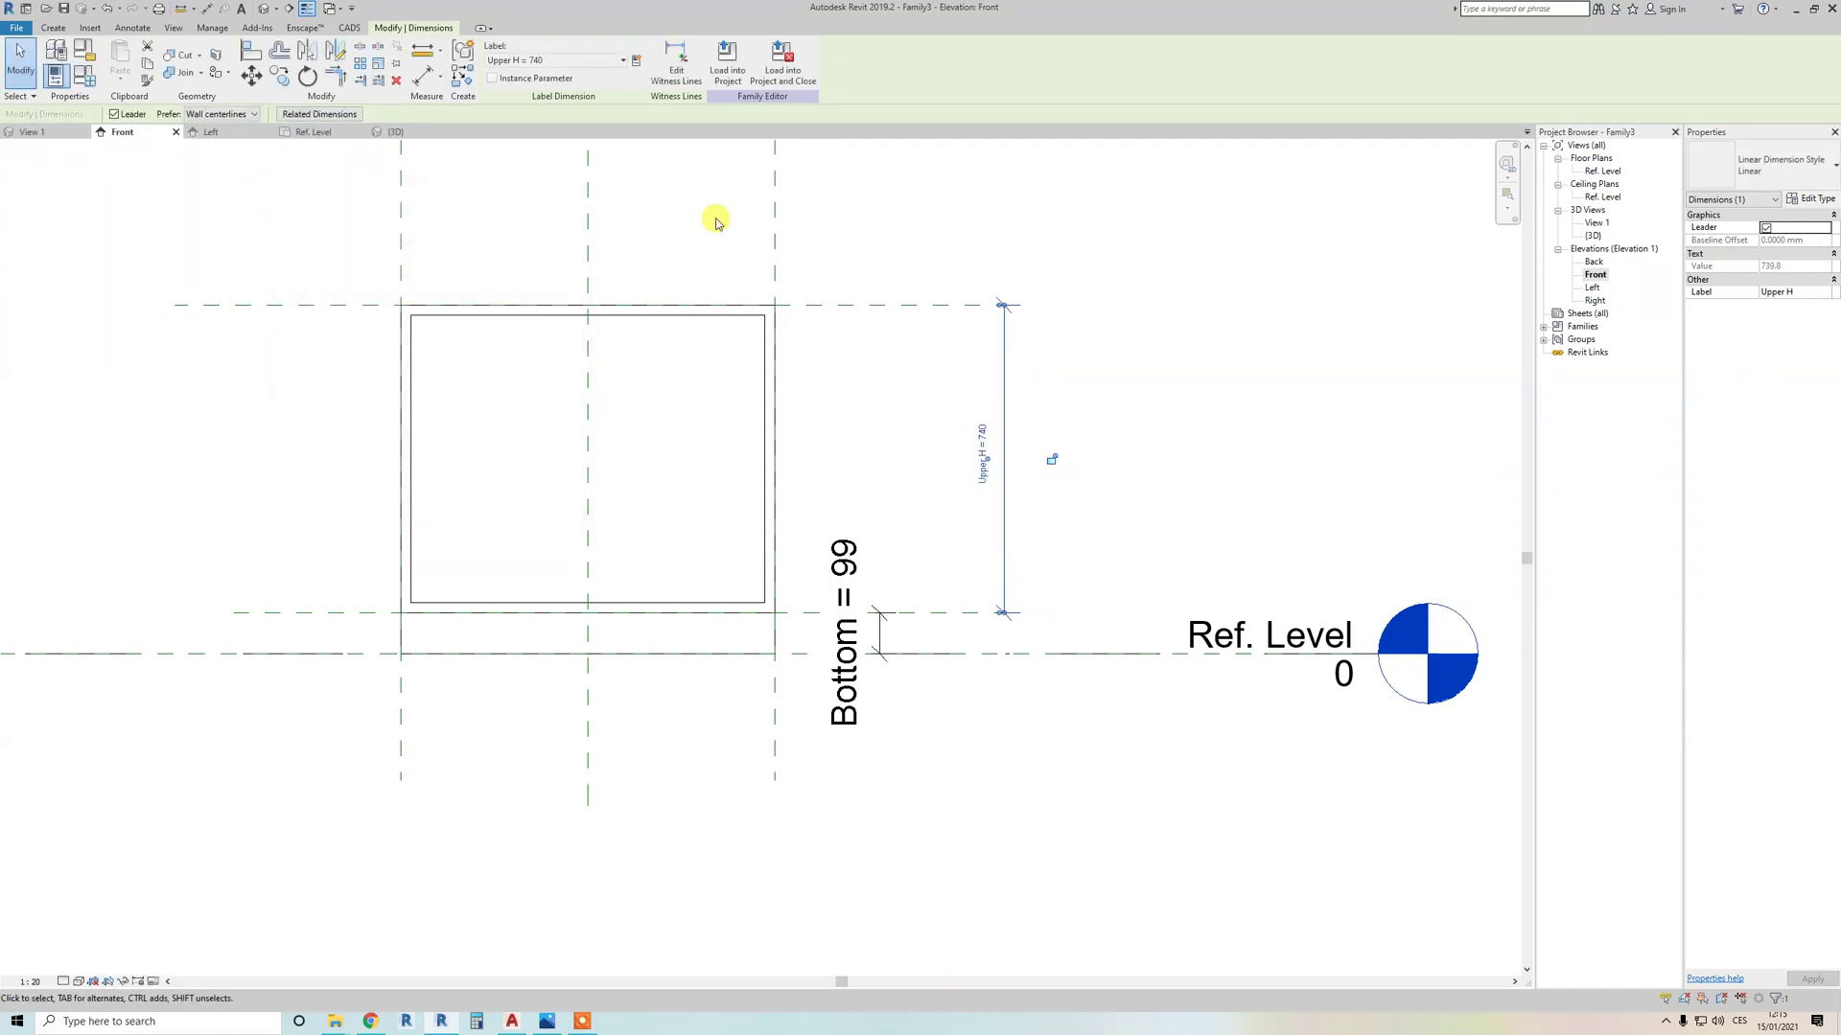
left_click(715, 221)
Step: Reorder the family parameters so that "Upper H" sits directly below "Bottom"
key("f")
key("t")
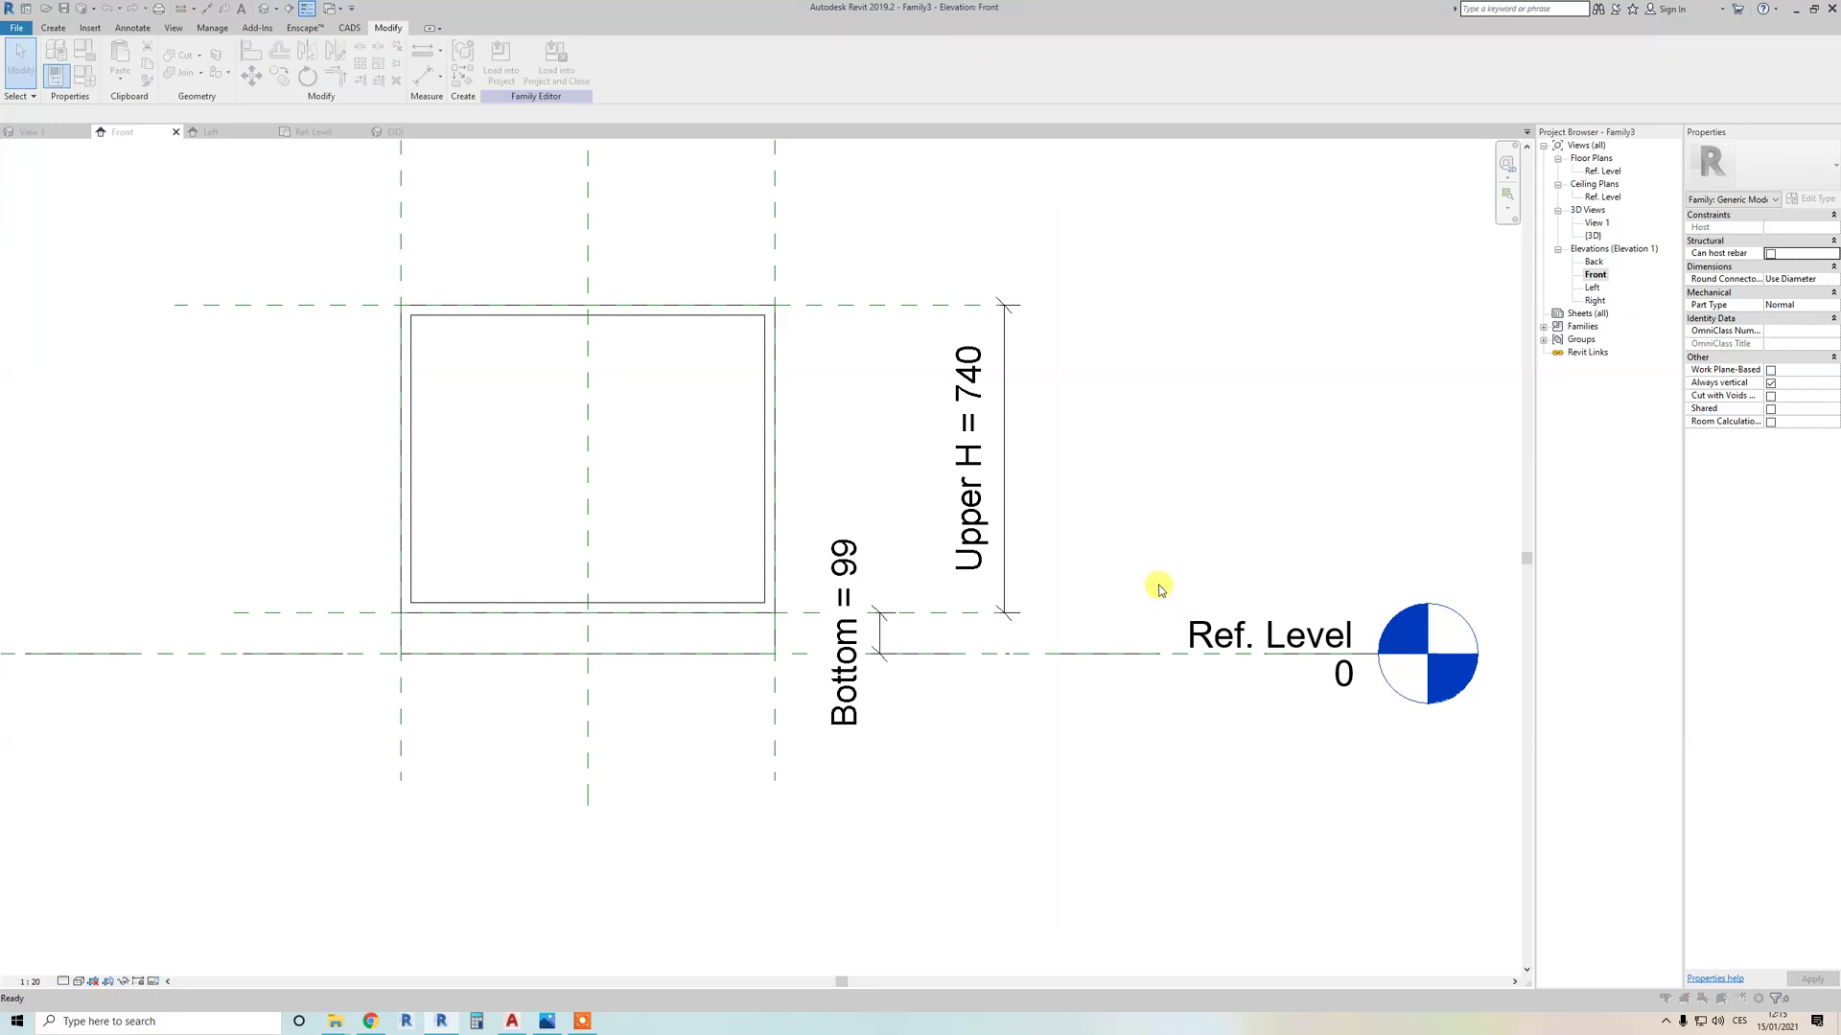
left_click(1129, 332)
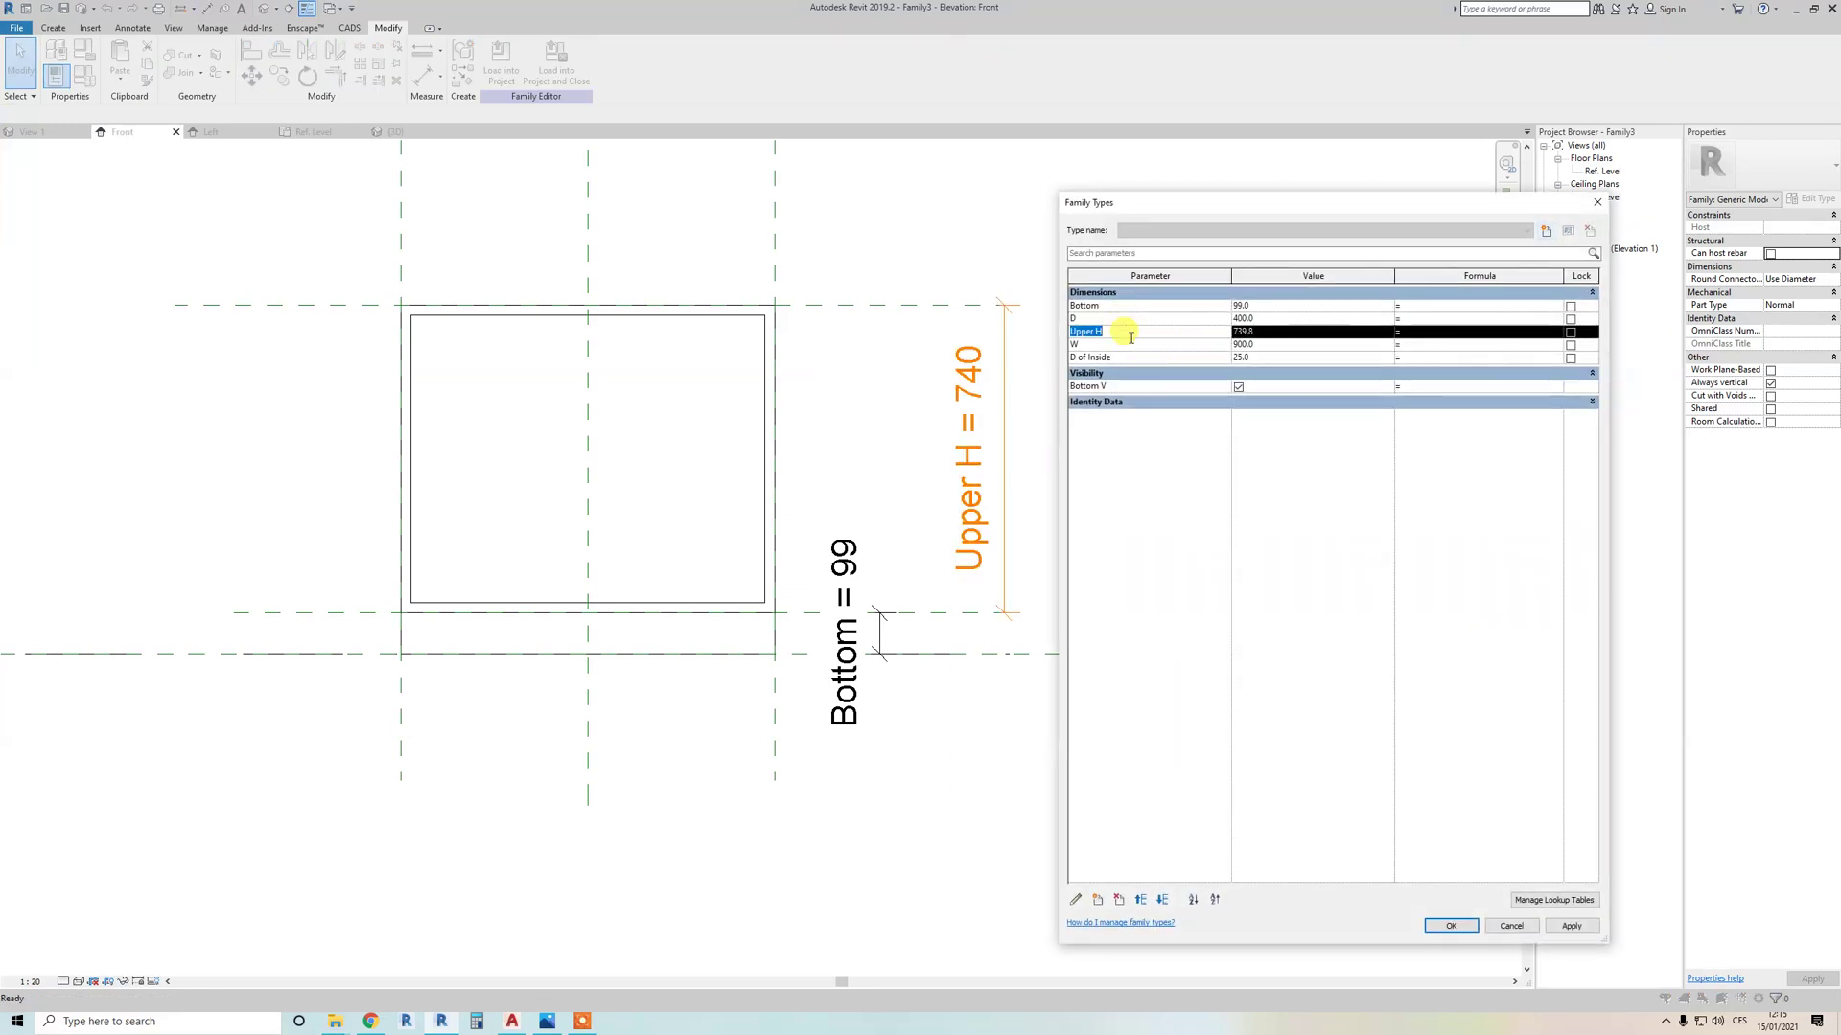
left_click(1140, 899)
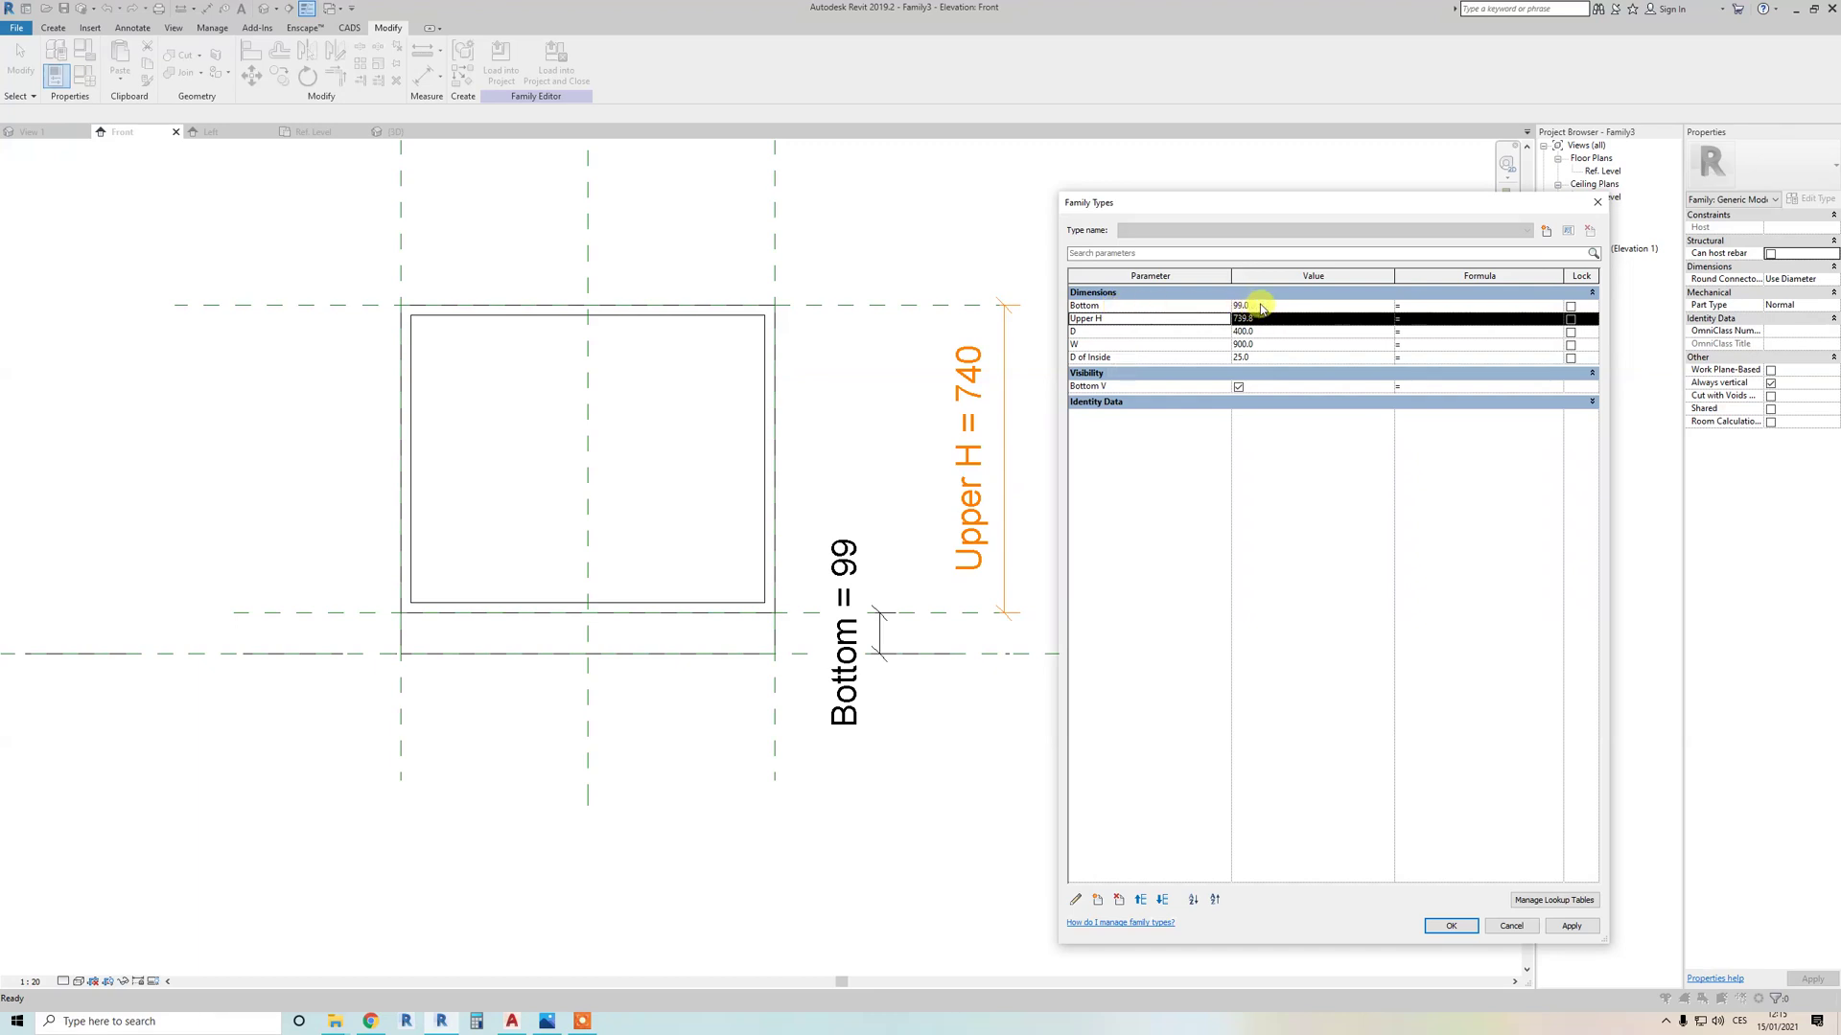
left_click(1451, 925)
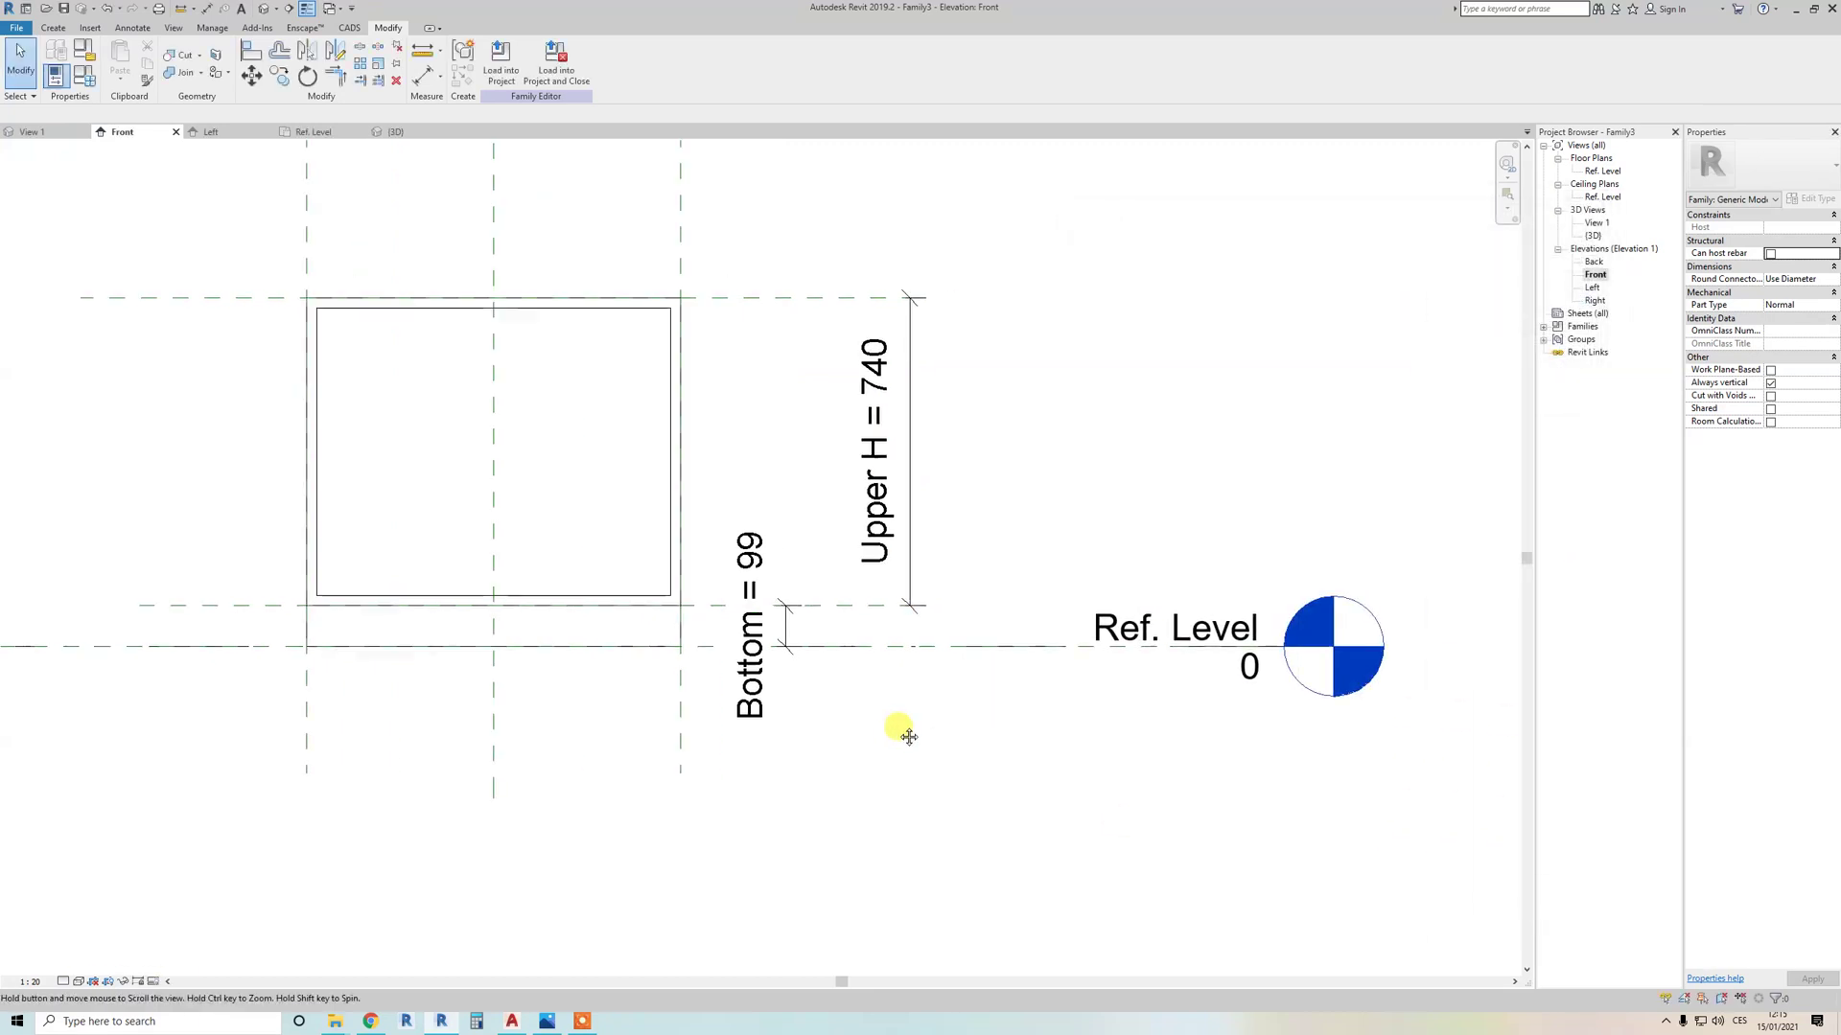
Step: Set the "Bottom" parameter to 50 and "Upper H" to 800, and inspect the model in the 3D view
double_click(1260, 304)
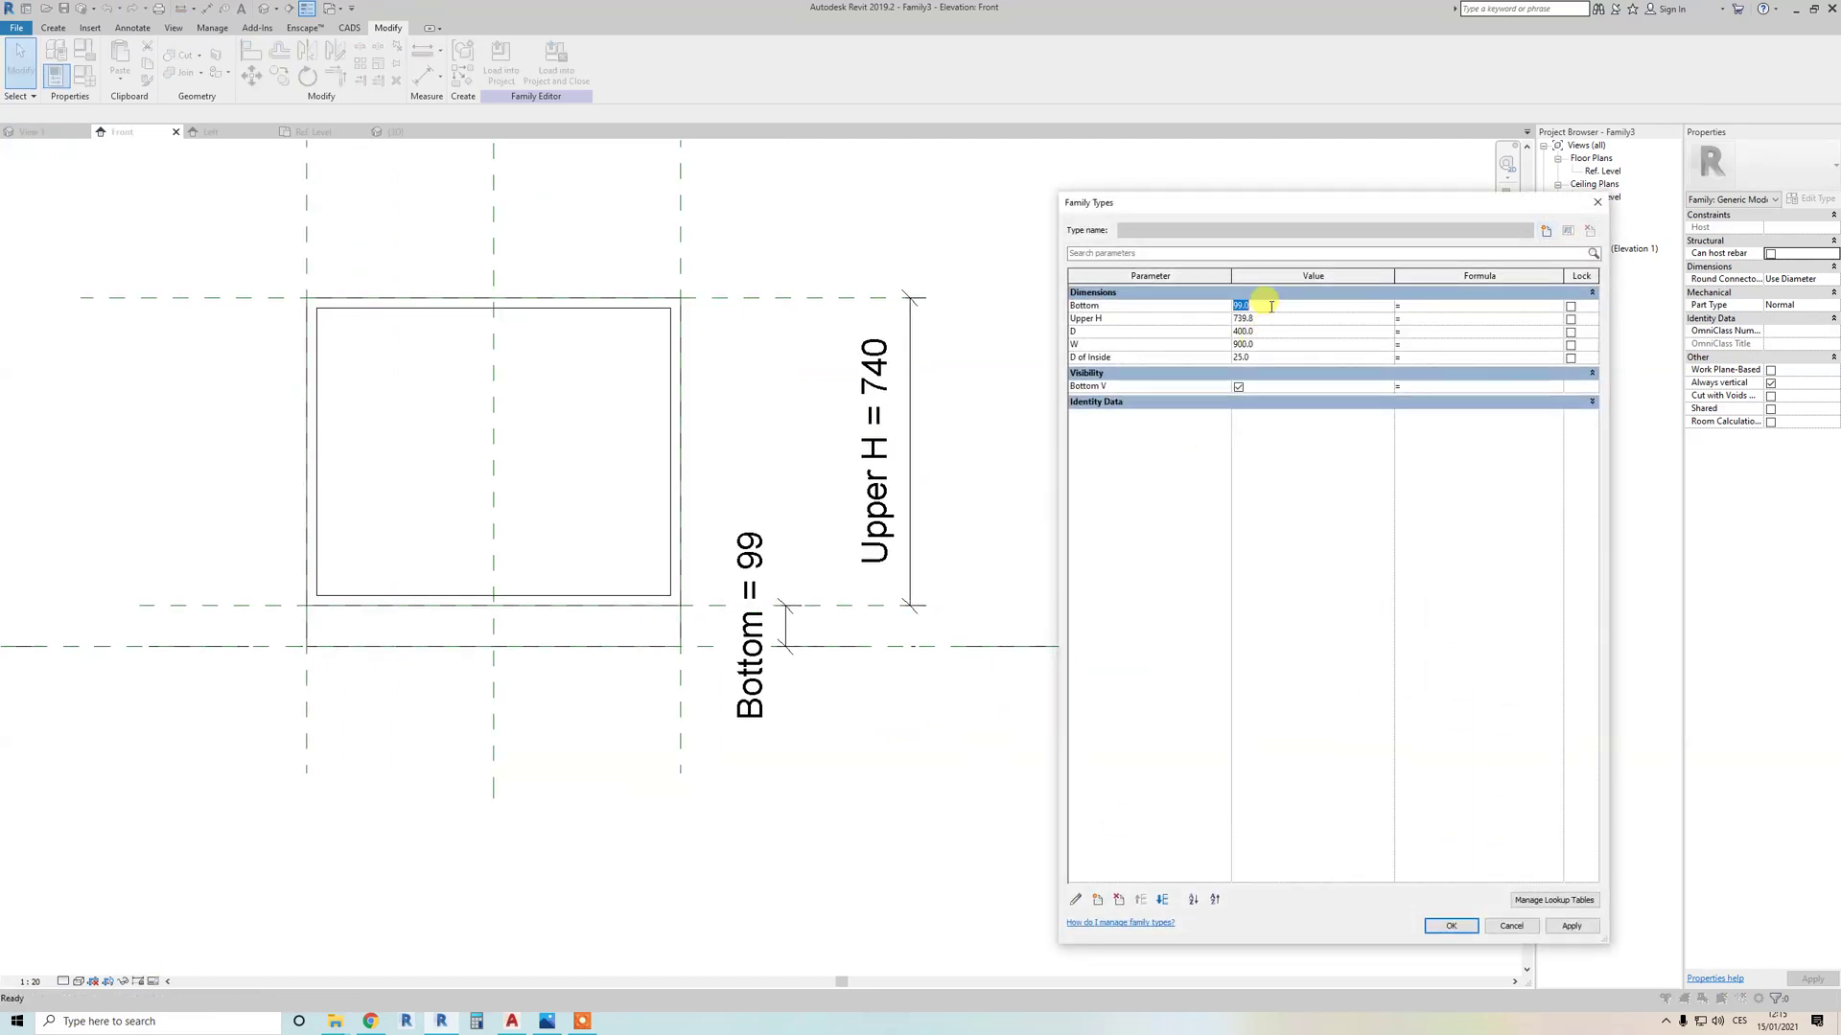
type("50")
double_click(1271, 319)
type("800")
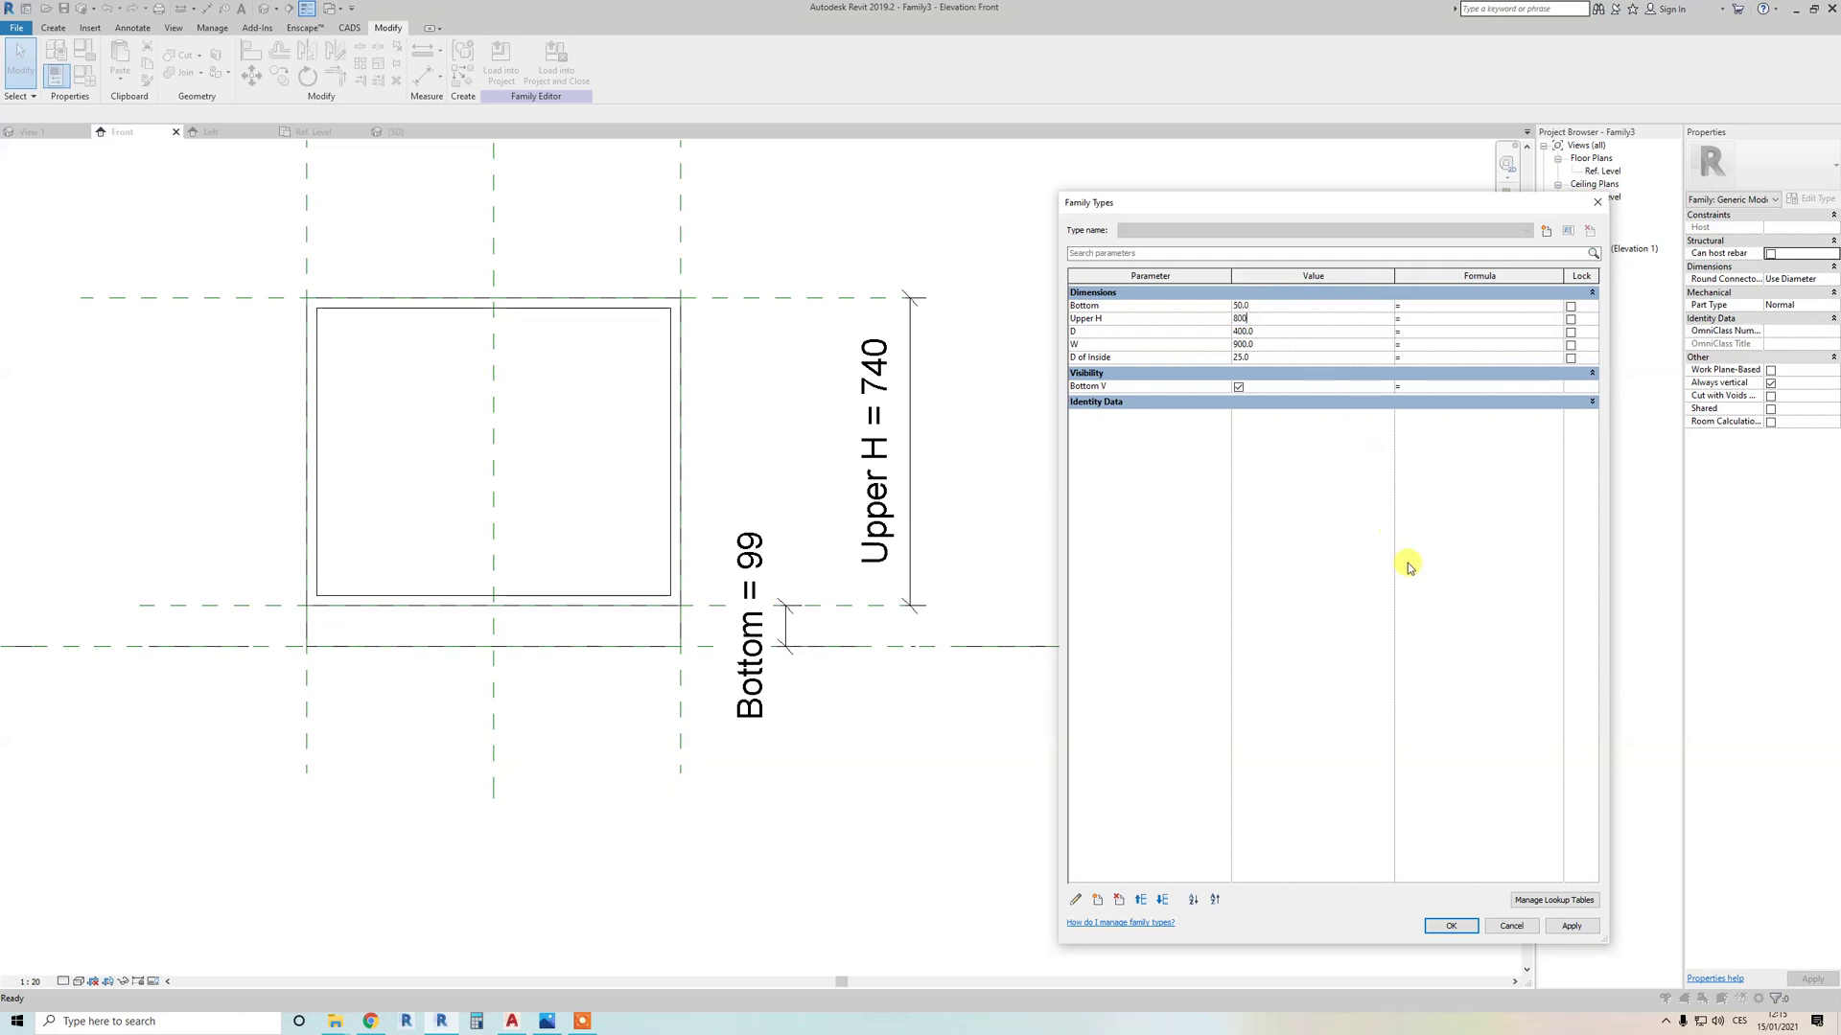
left_click(1568, 926)
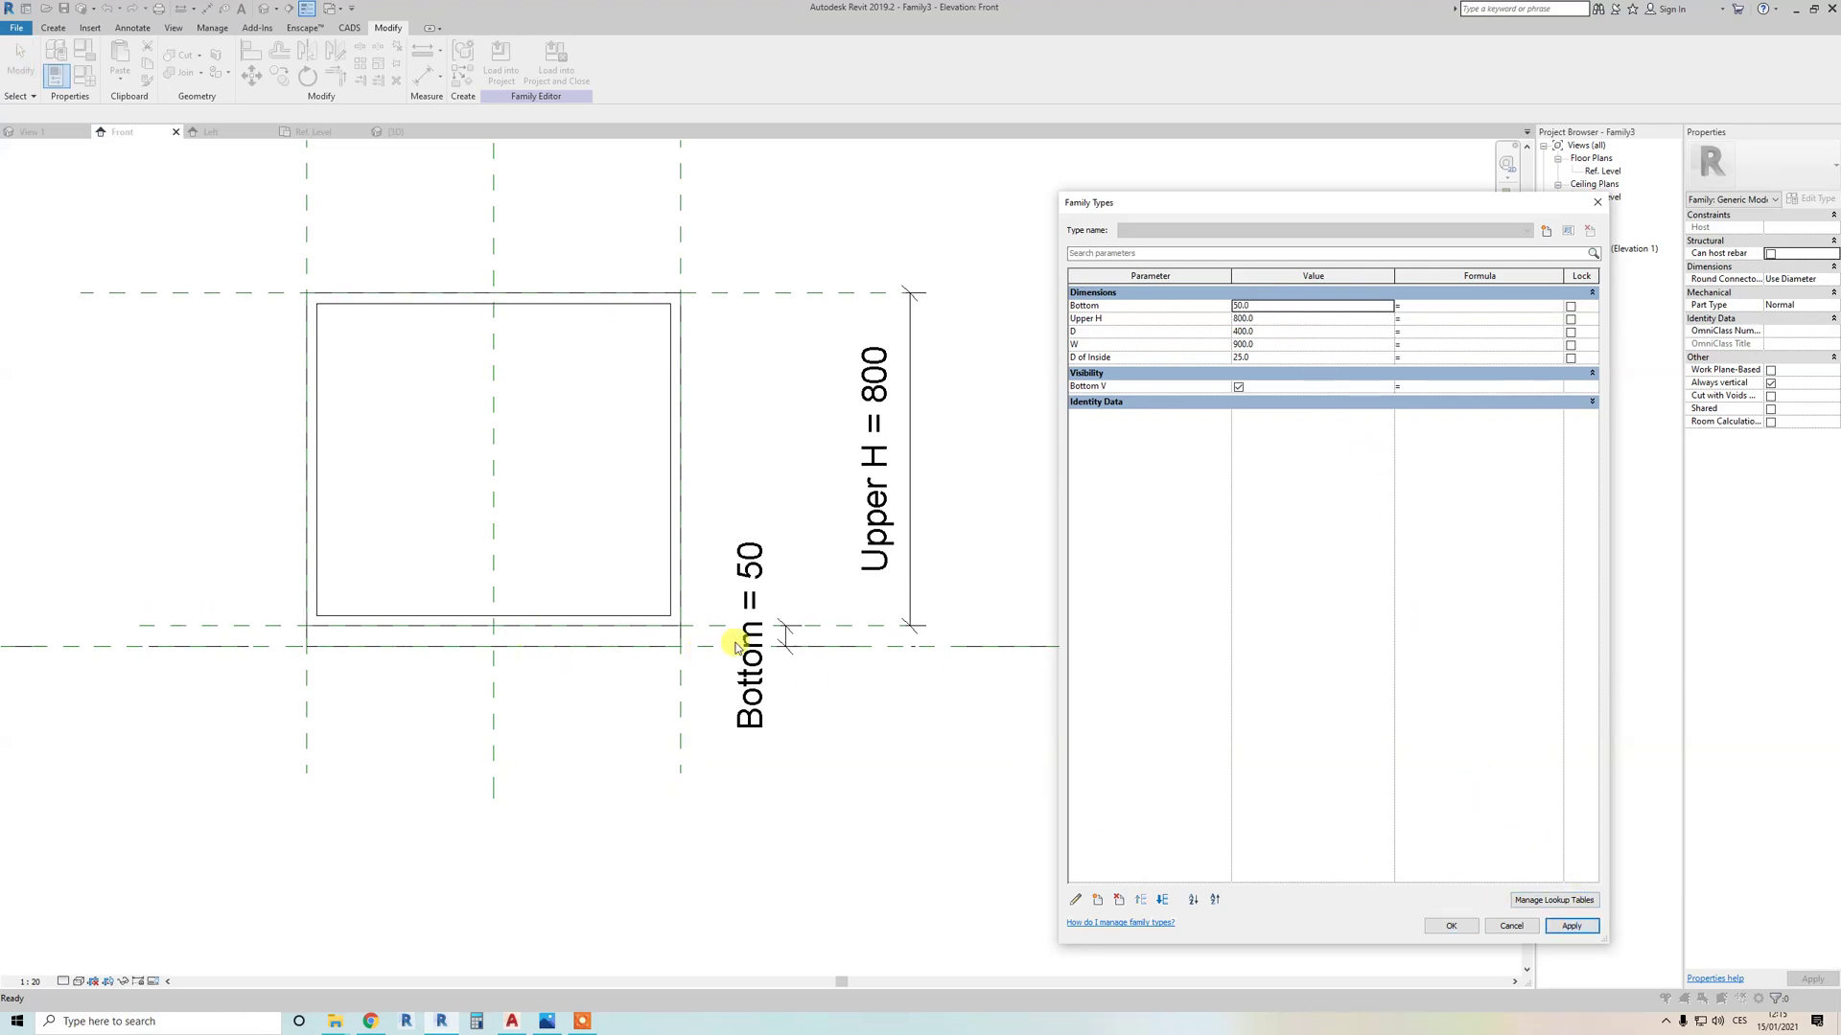
left_click(1470, 927)
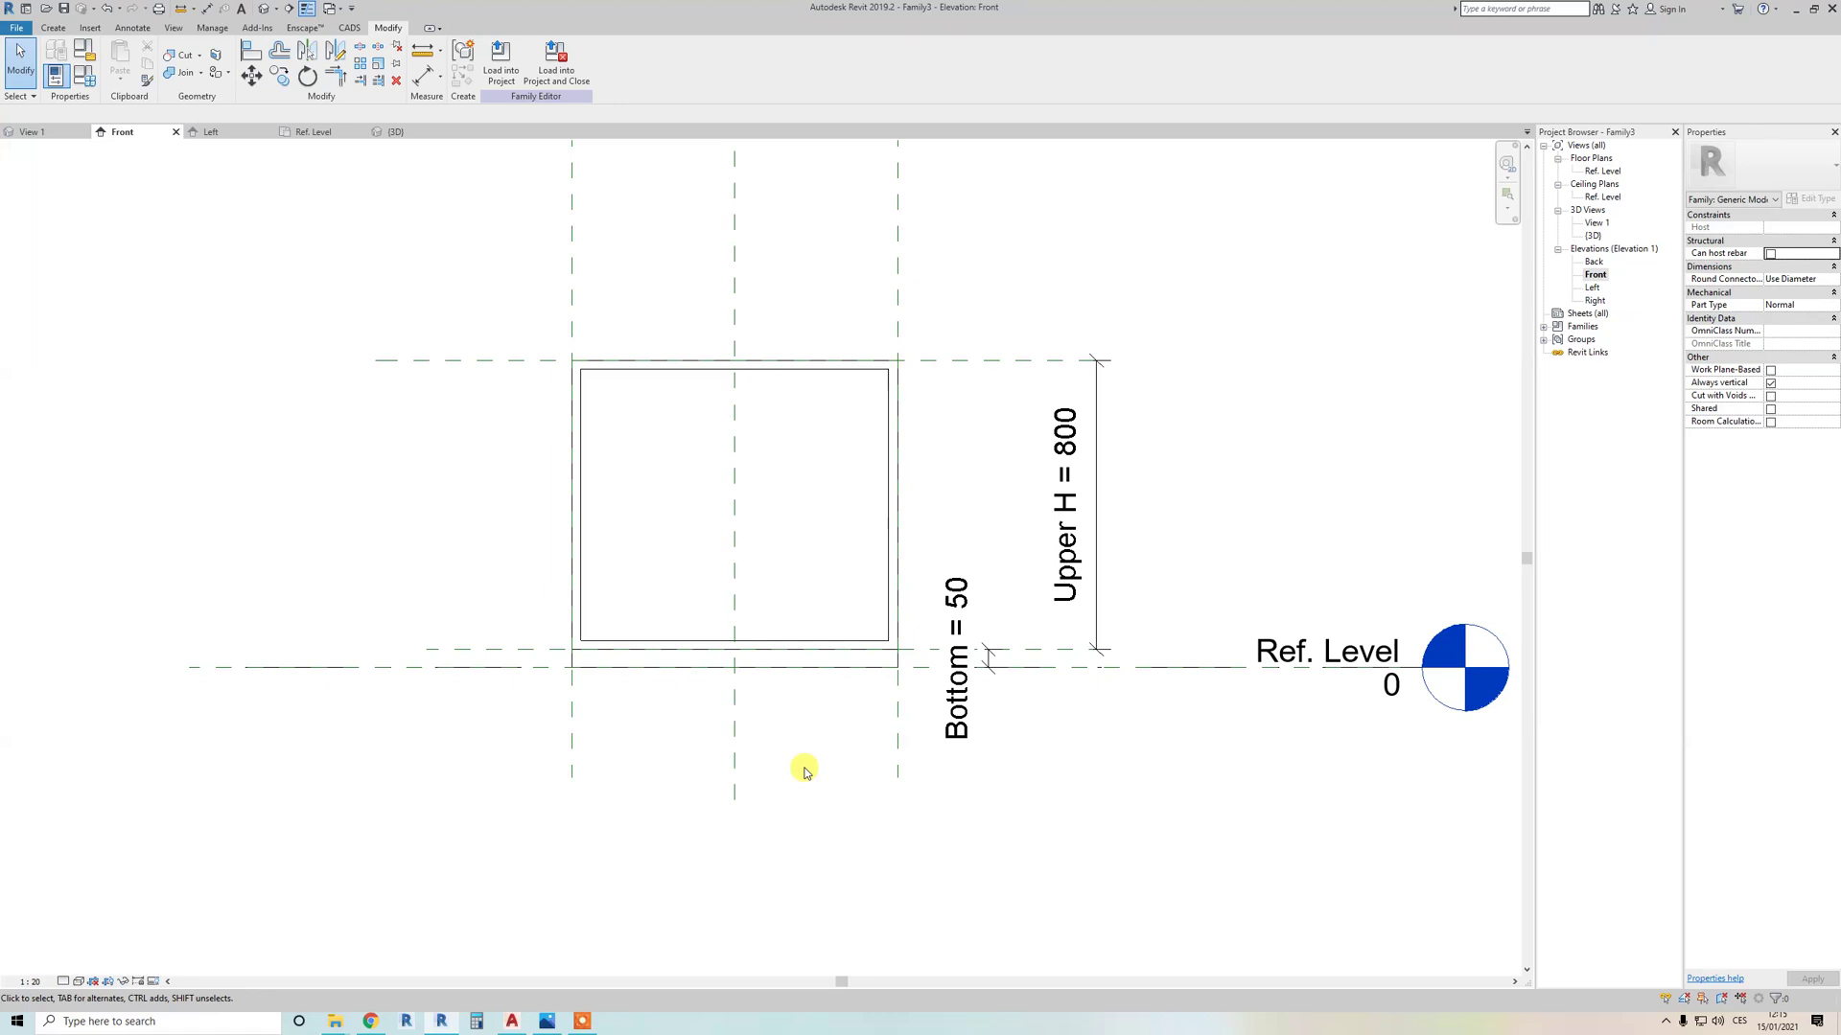
key("ctrl+Tab")
middle_click_drag(855, 778, 825, 849, "shift")
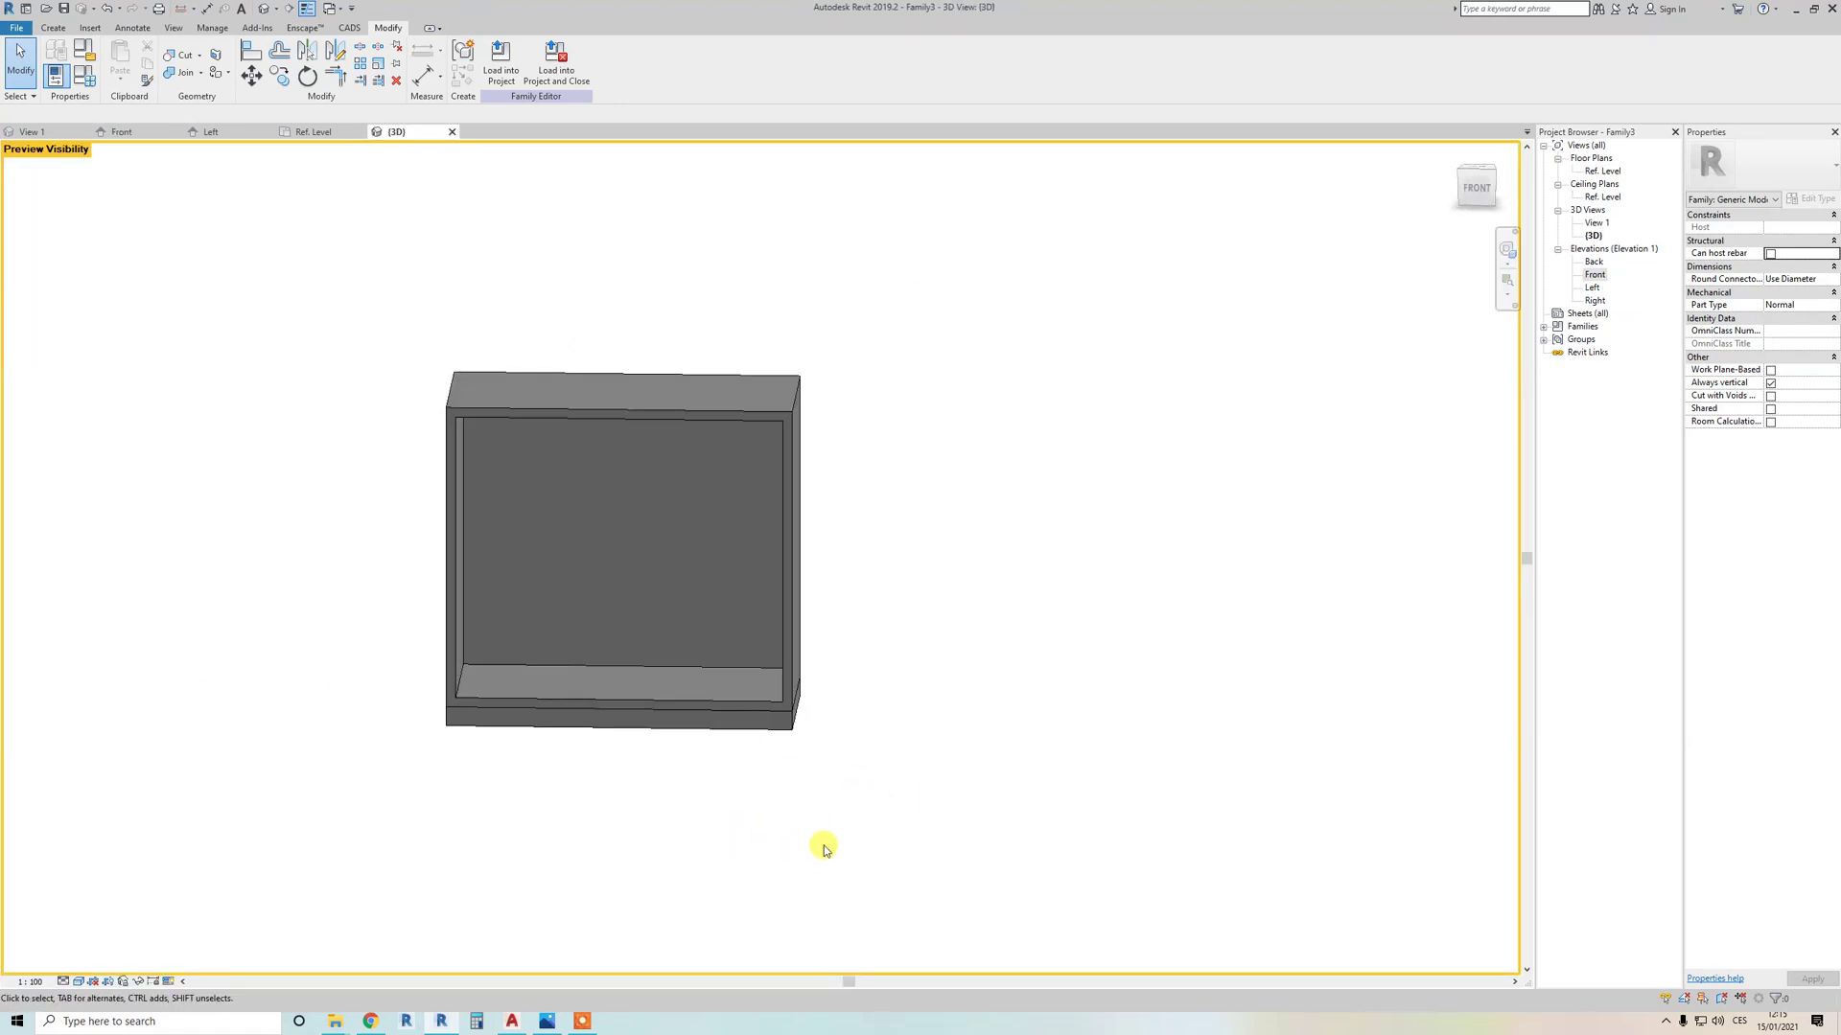